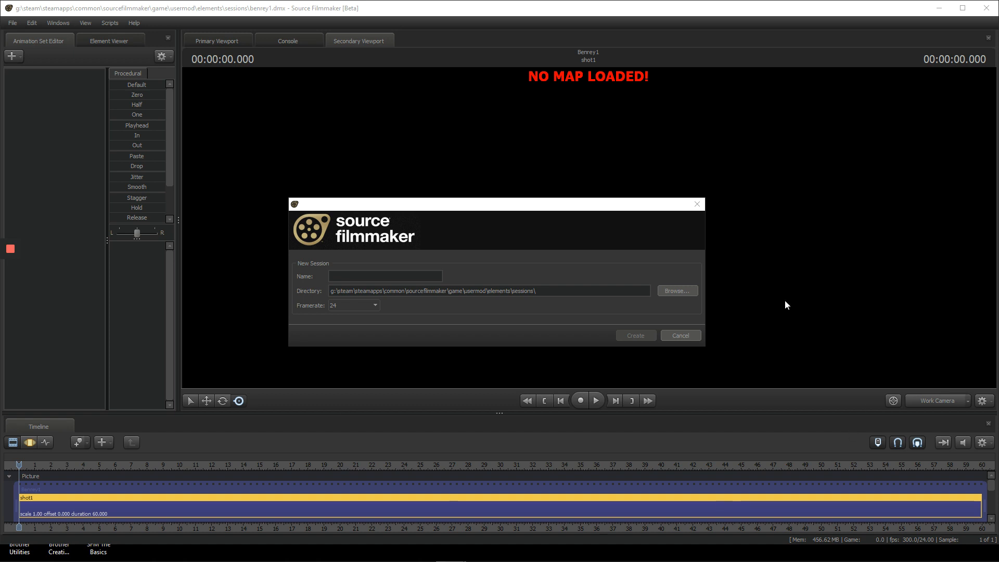
Set the new session's framerate to 72, keeping the default sessions directory.
left_click(333, 291)
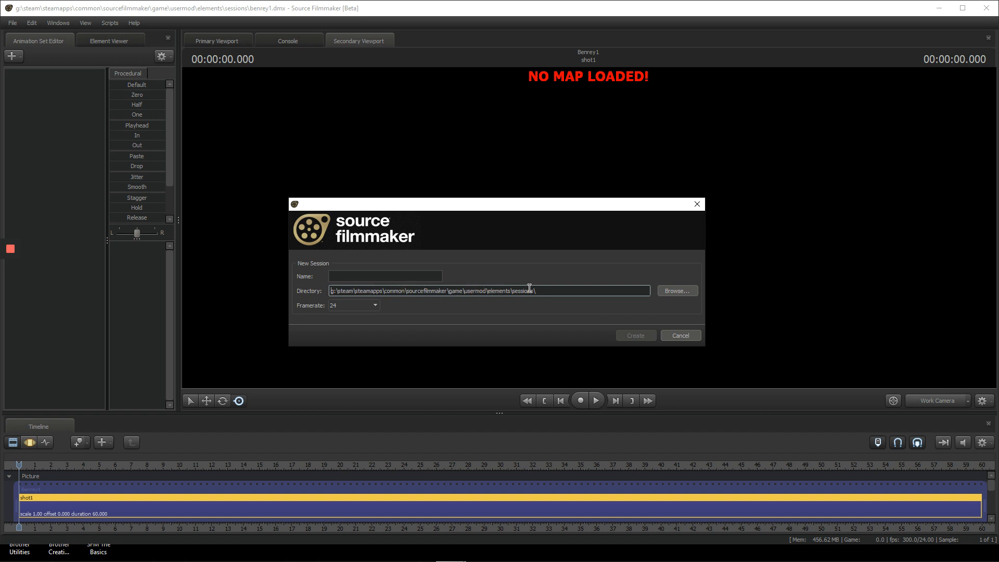
left_click(547, 291)
left_click(362, 305)
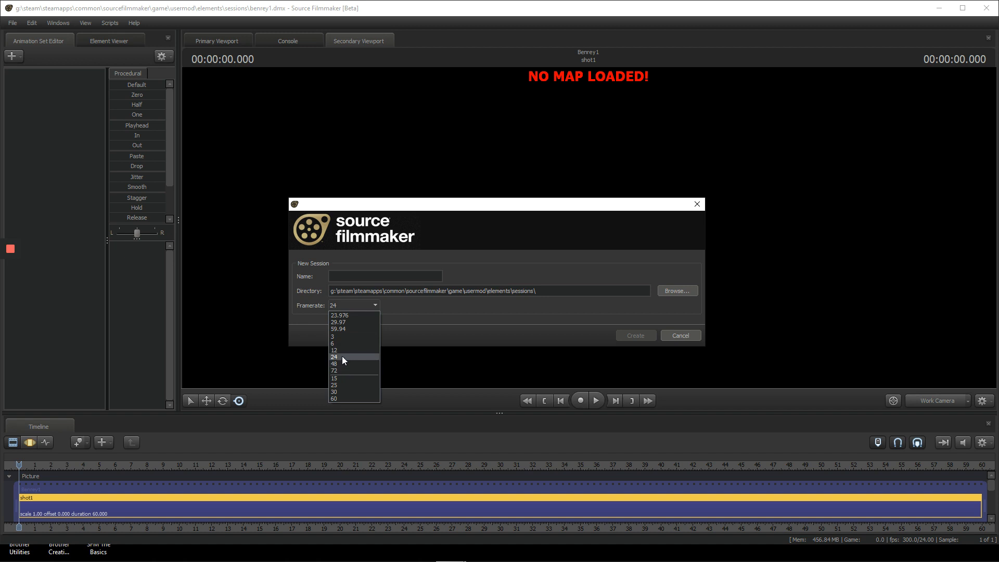
left_click(342, 370)
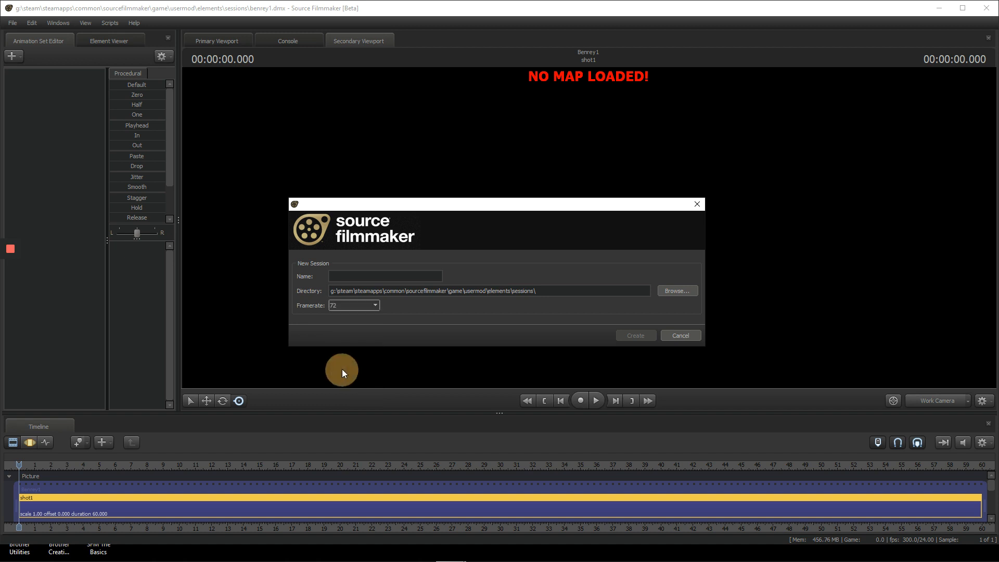
left_click(339, 306)
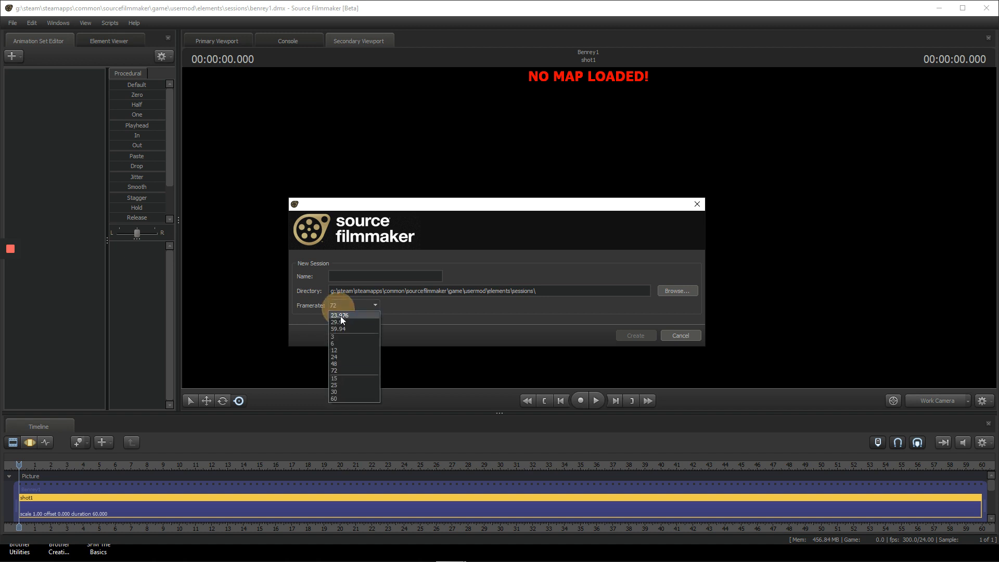
left_click(349, 370)
Name the new session "The basics" and create it.
left_click(337, 273)
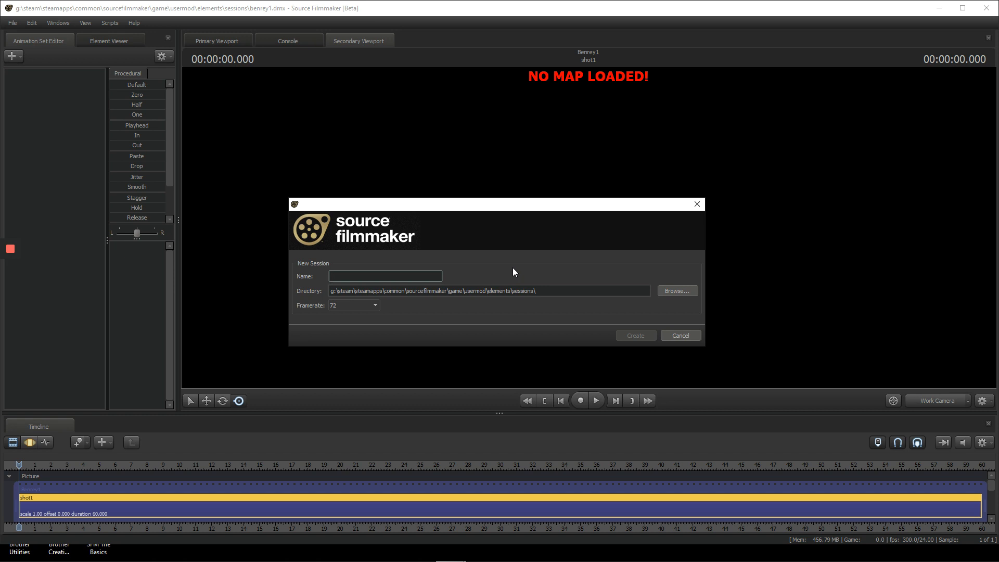
type("The basics")
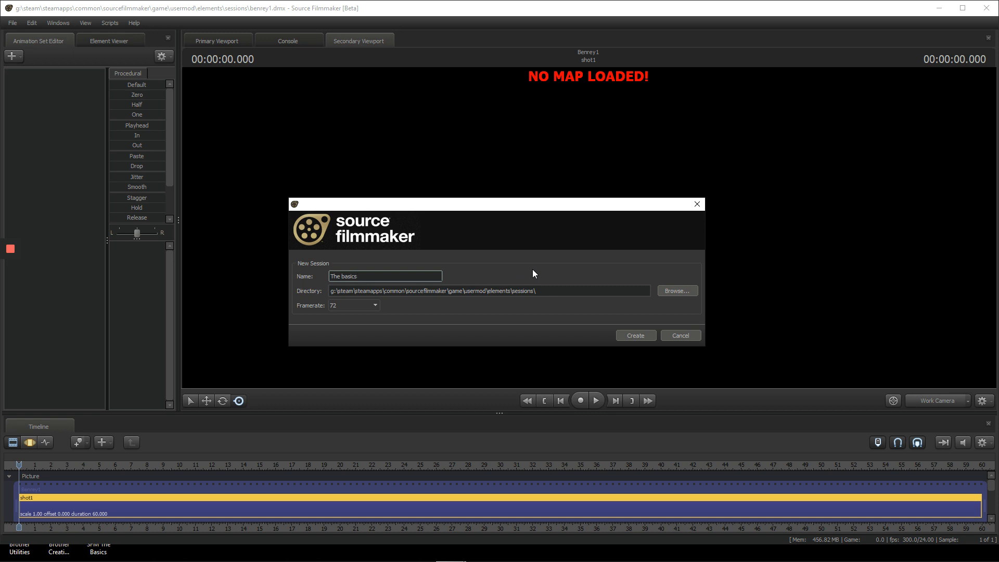
left_click(632, 335)
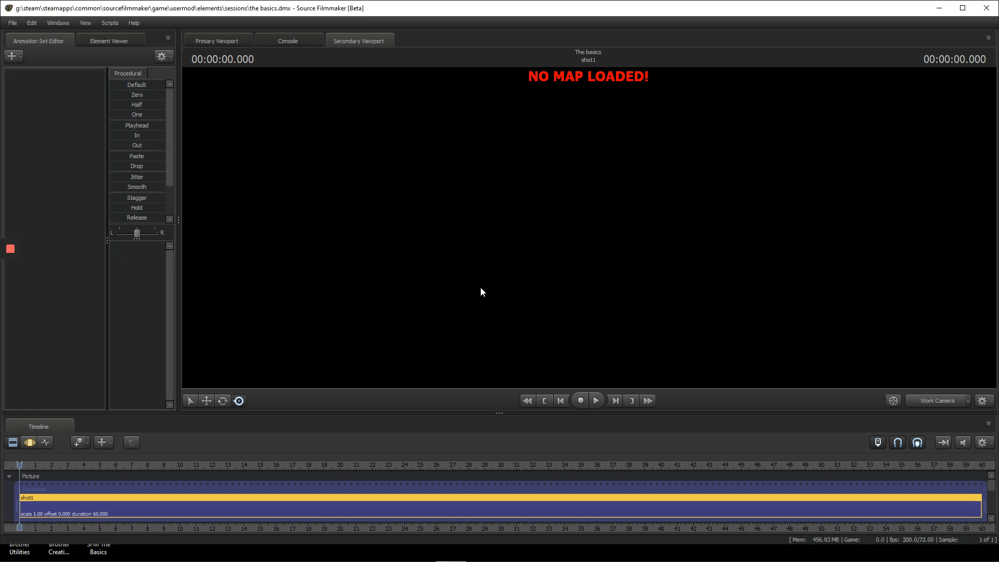
left_click(588, 228)
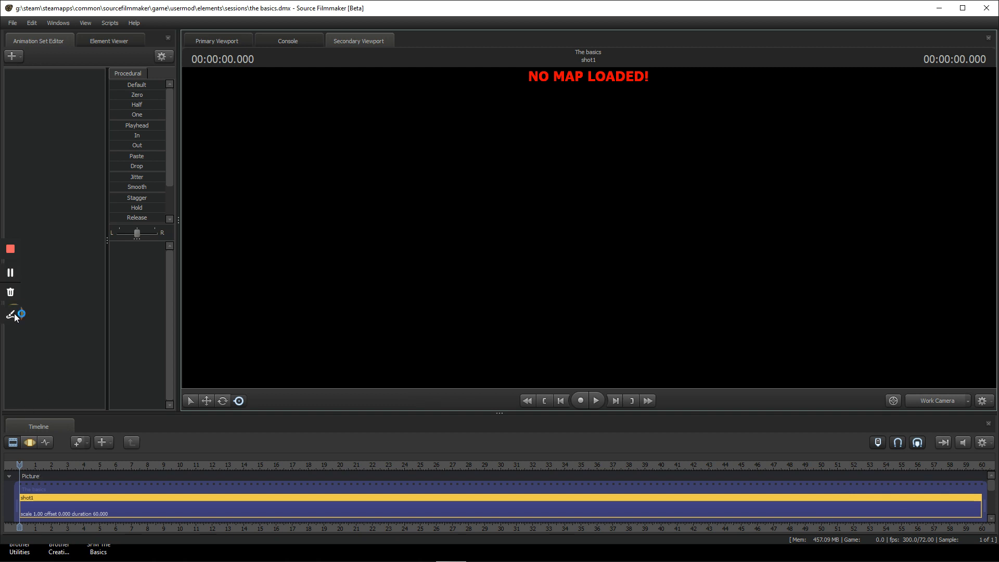
left_click(14, 314)
left_click(12, 242)
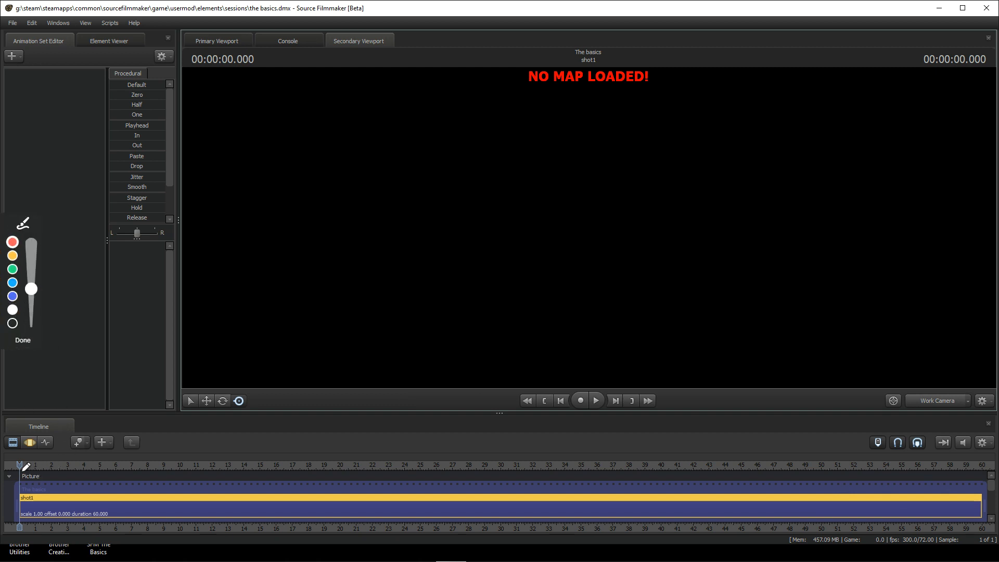
mouse_move(19, 471)
left_mouse_down()
mouse_move(679, 456)
mouse_move(994, 464)
mouse_move(992, 518)
mouse_move(629, 558)
mouse_move(245, 548)
left_mouse_up()
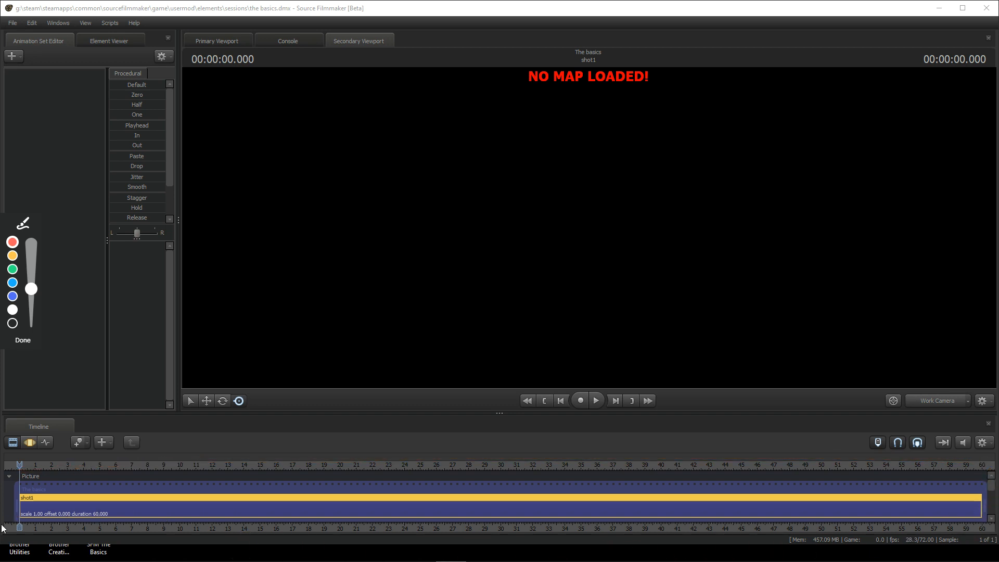
left_click_drag(2, 528, 329, 525)
mouse_move(21, 524)
left_mouse_down()
mouse_move(974, 515)
mouse_move(982, 471)
mouse_move(348, 449)
mouse_move(23, 463)
mouse_move(25, 518)
left_mouse_up()
mouse_move(10, 39)
left_mouse_down()
mouse_move(13, 68)
mouse_move(32, 20)
mouse_move(17, 64)
left_mouse_up()
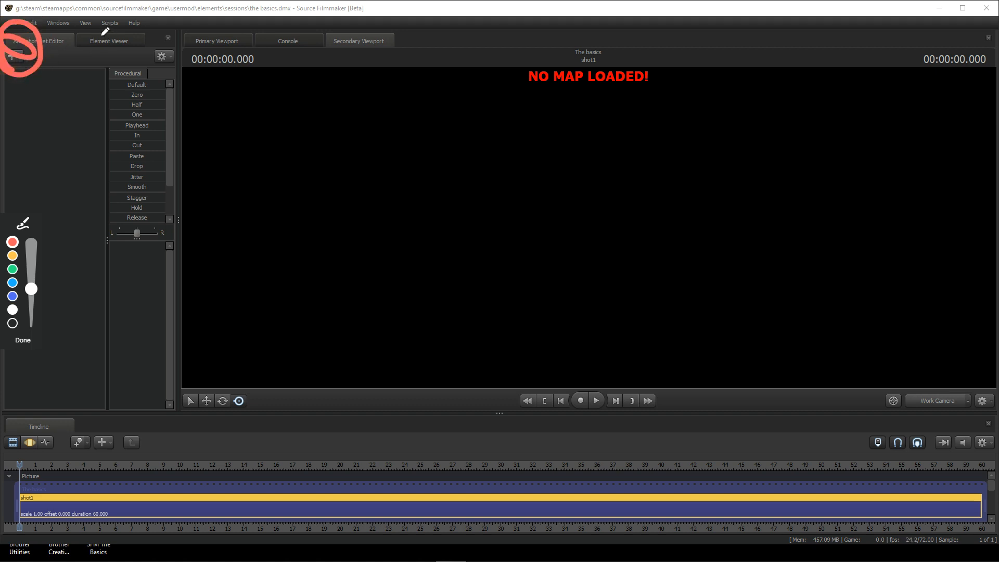
mouse_move(91, 26)
left_mouse_down()
mouse_move(81, 37)
mouse_move(145, 33)
mouse_move(65, 42)
mouse_move(73, 44)
left_mouse_up()
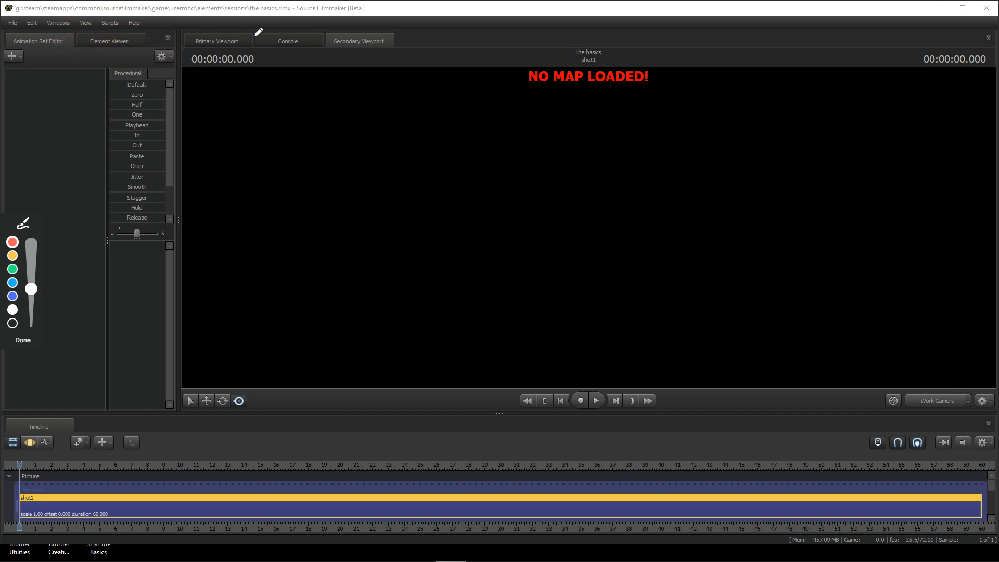
mouse_move(177, 35)
left_mouse_down()
mouse_move(424, 55)
mouse_move(95, 32)
mouse_move(200, 67)
left_mouse_up()
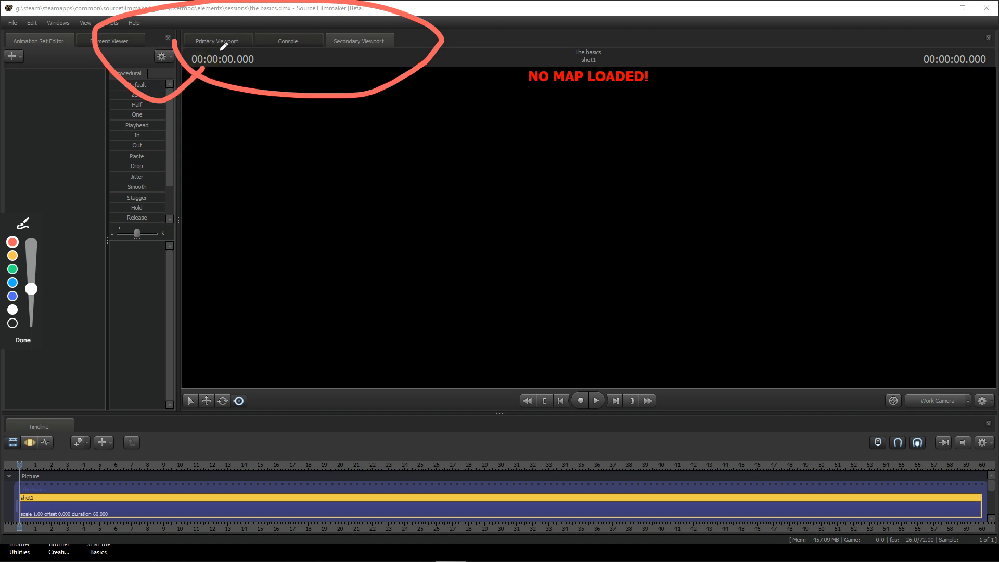
left_click(29, 339)
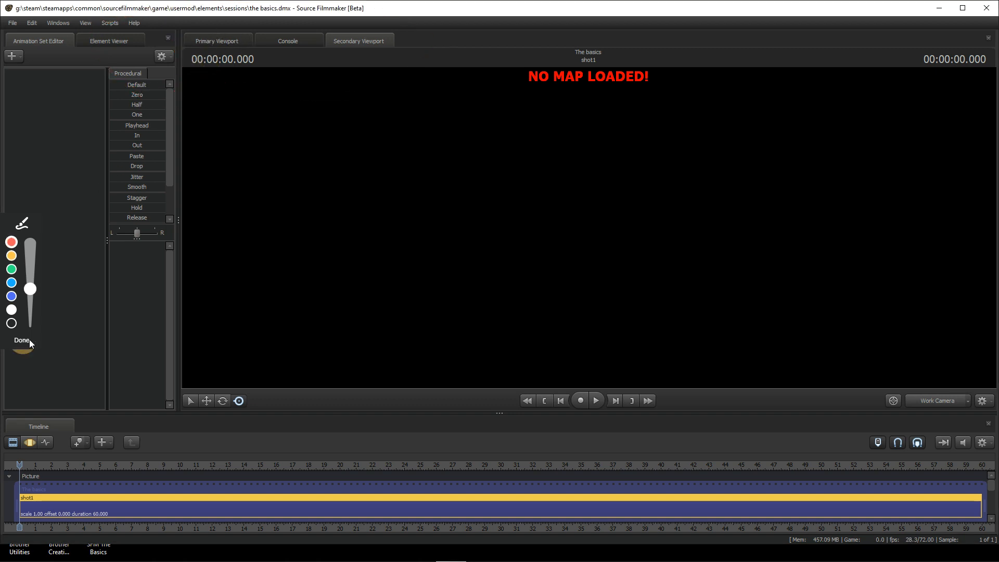
Review the viewport's progressive refinement and ambient occlusion render settings, closing them without changes.
right_click(482, 205)
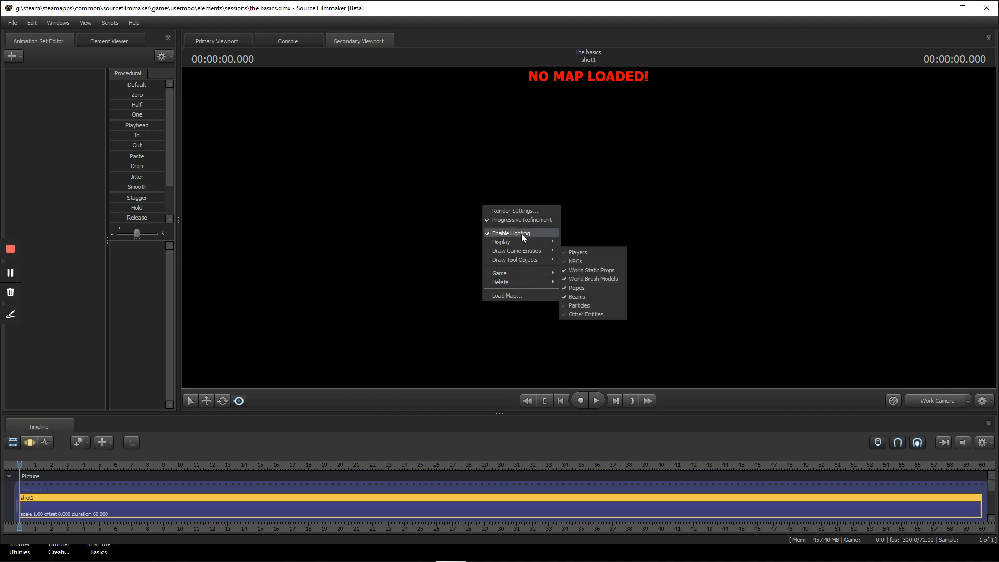
left_click(519, 211)
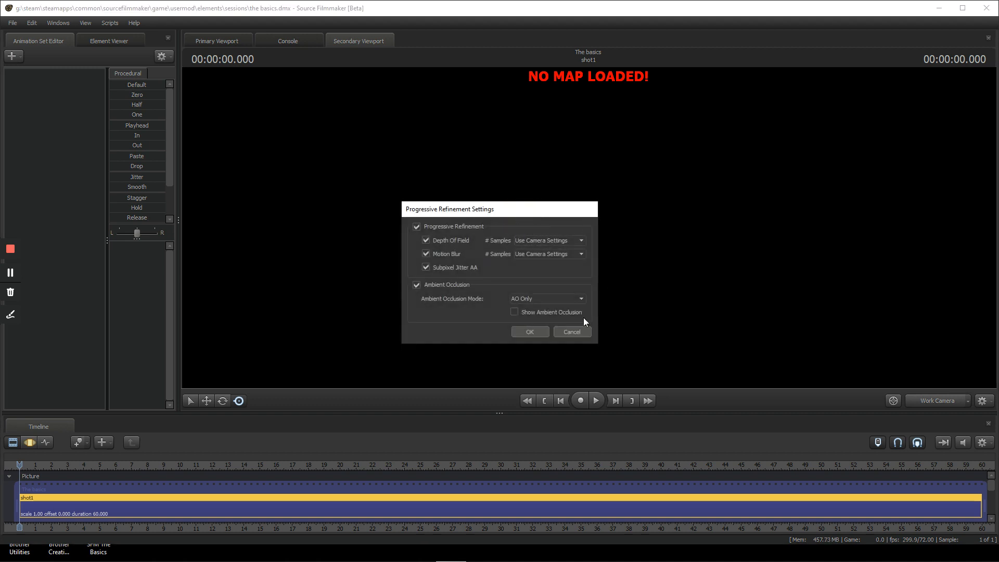
left_click(567, 332)
Load the map black_void.bsp into the viewport, filtering the map list by "blac".
right_click(501, 223)
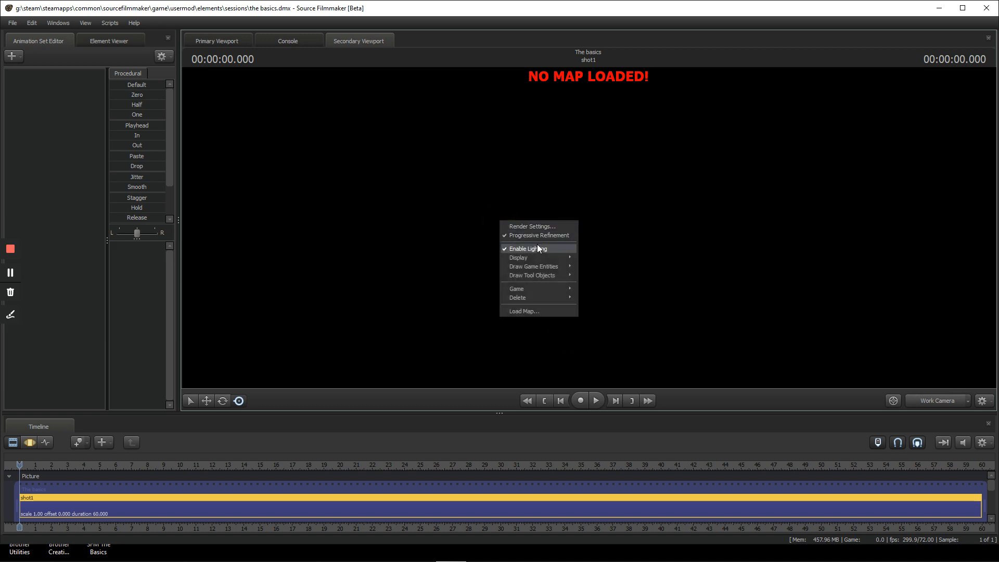
mouse_move(544, 265)
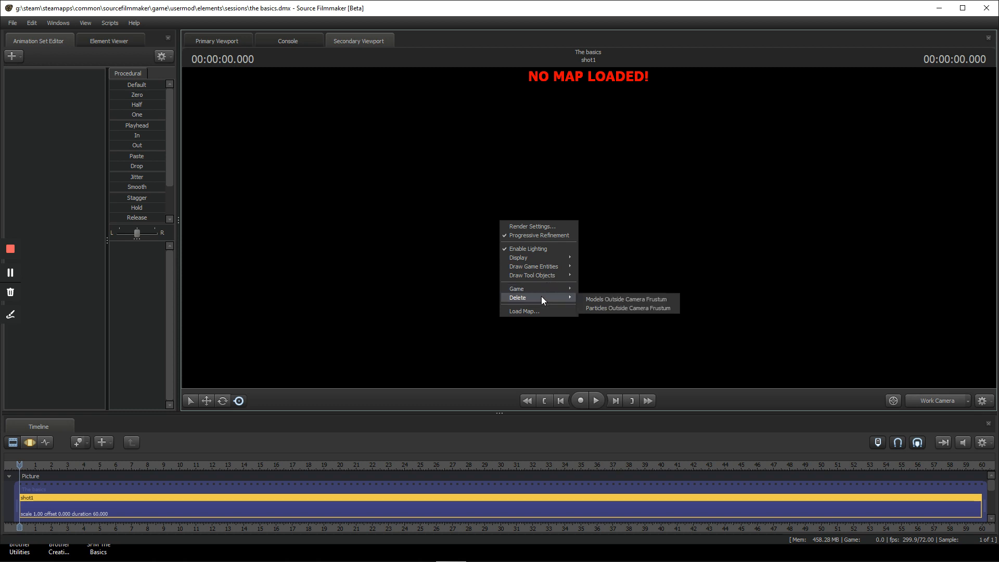
left_click(543, 310)
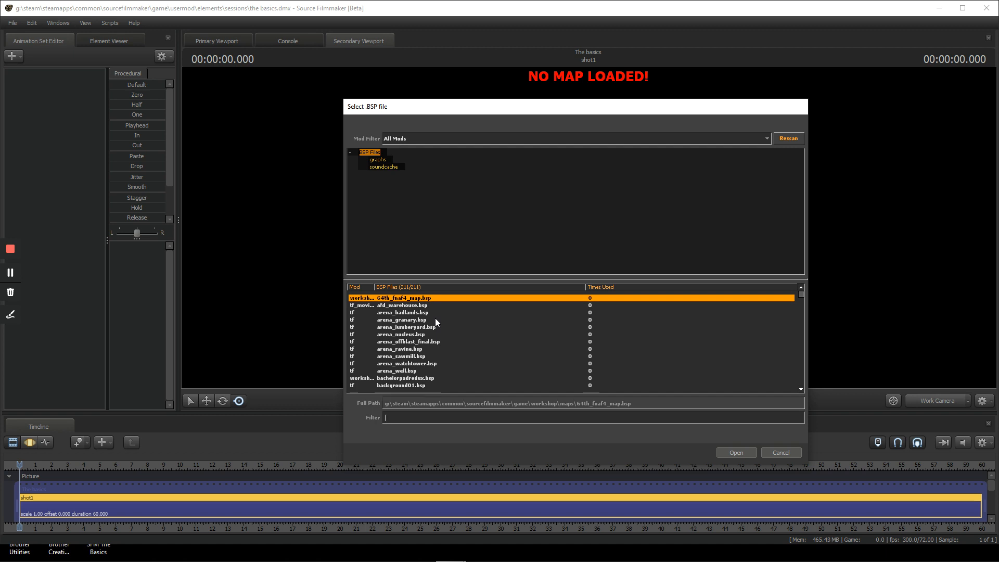
type("blac")
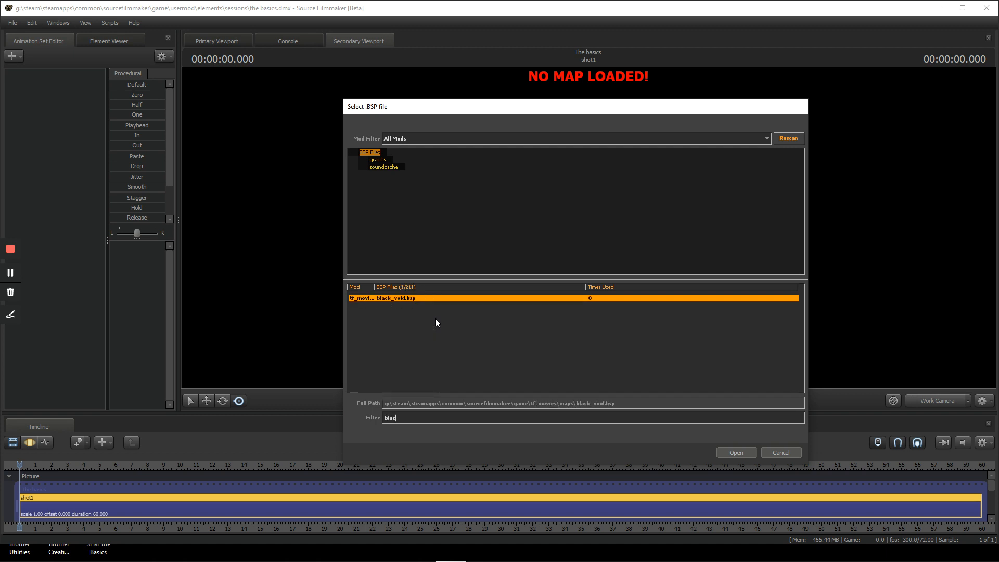
left_click(736, 452)
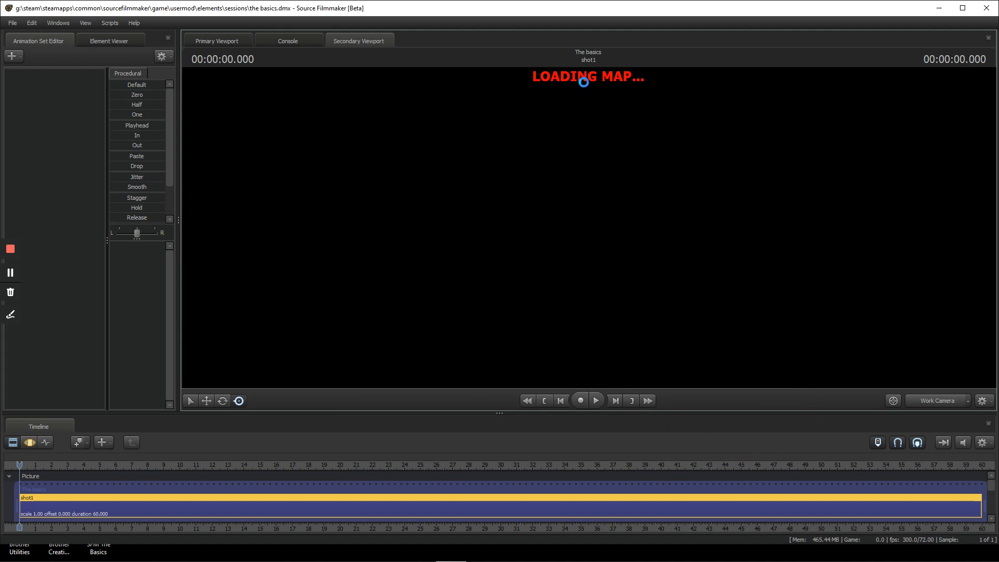
left_click(539, 82)
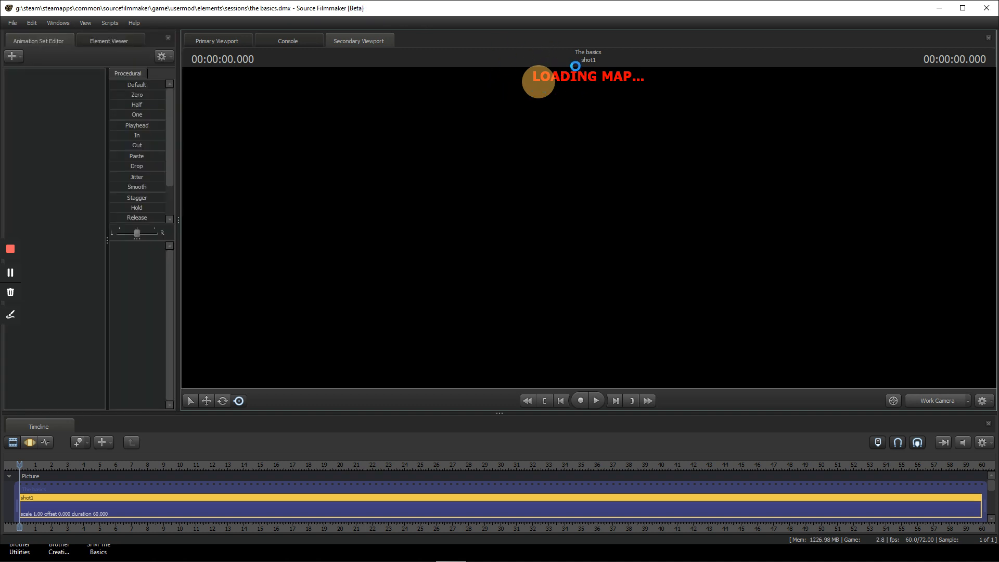
Disable lighting in the viewport so the loaded map is drawn unlit.
right_click(546, 152)
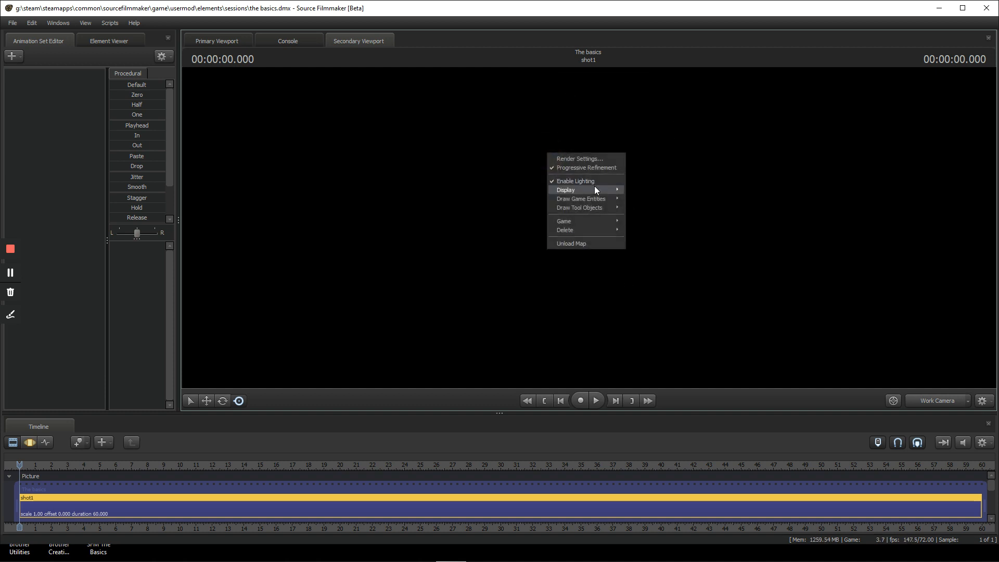
left_click(587, 228)
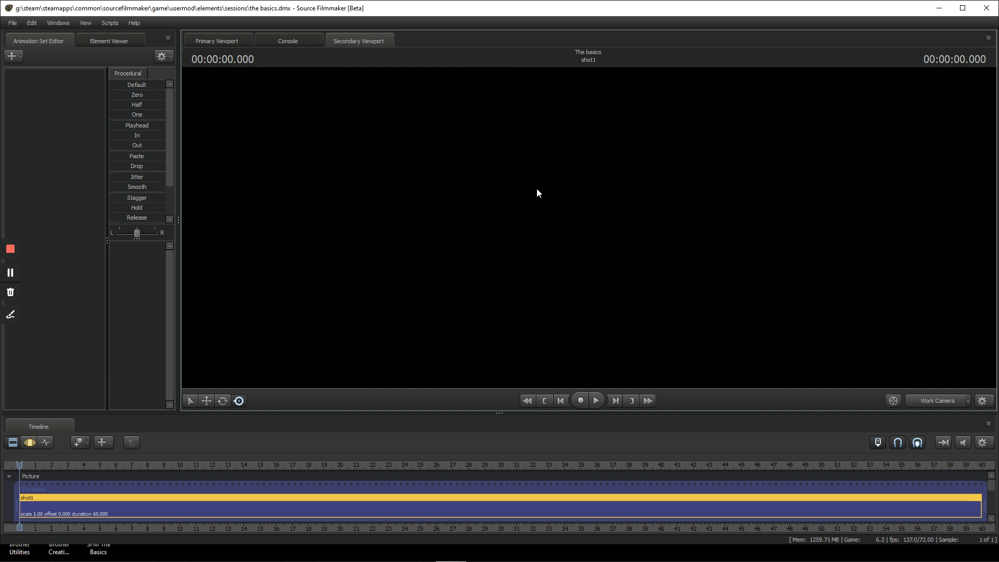
right_click(580, 218)
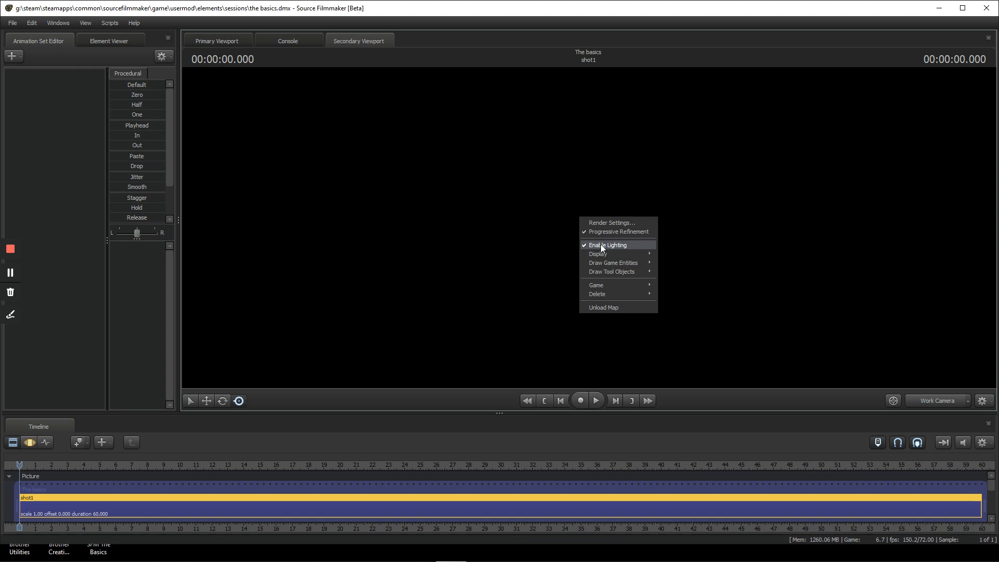
left_click(601, 245)
right_click(661, 253)
left_click(556, 263)
Start an animation set for a new model and filter the model list by "citizen".
left_click_drag(587, 228, 913, 243)
key("s")
left_click(15, 58)
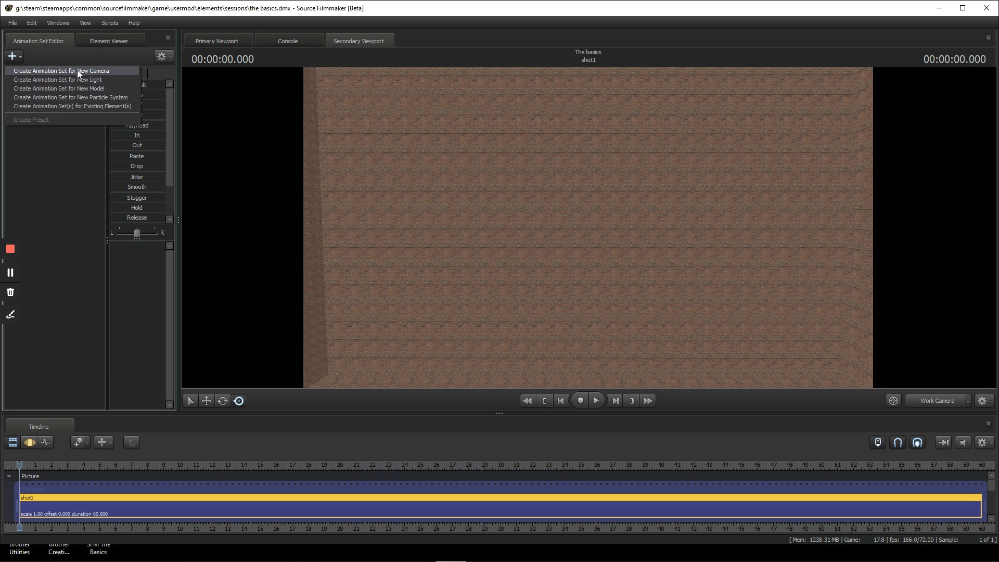
left_click(110, 90)
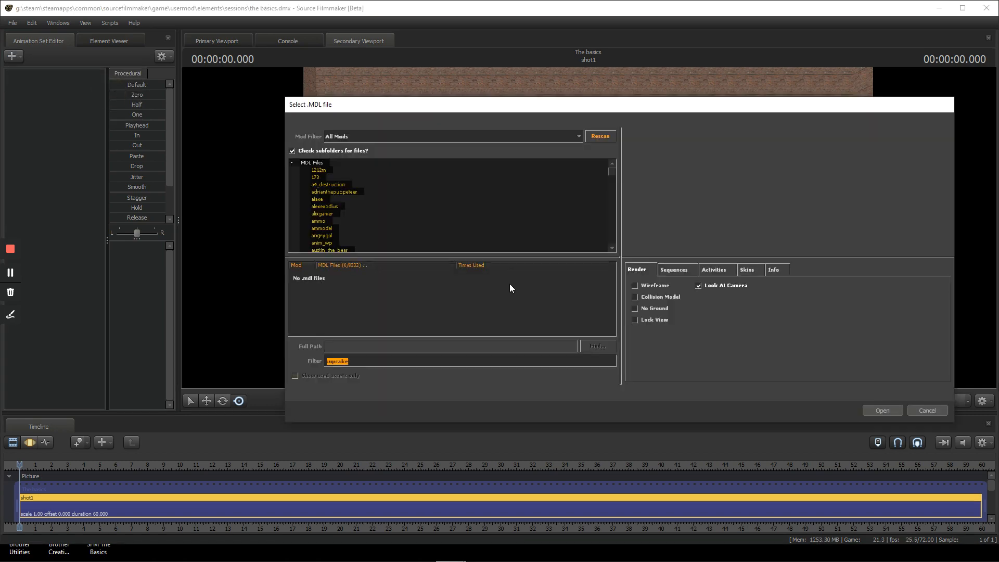
key("BackSpace")
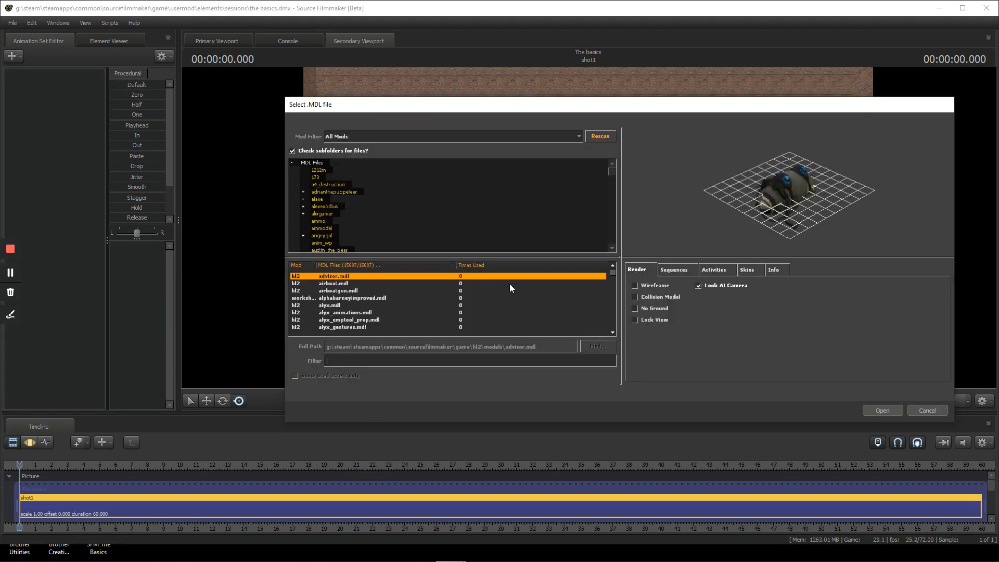
type("citizen")
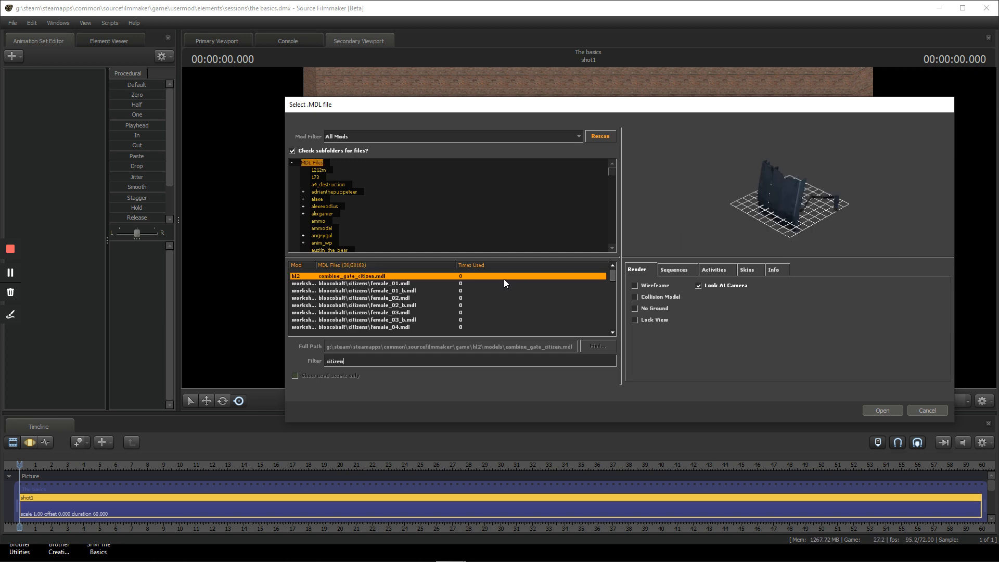
Choose the citizen model male_04.mdl from the filtered list, look at its skins, and add it to the scene.
scroll(503, 281, "down", 10)
scroll(389, 322, "up", 8)
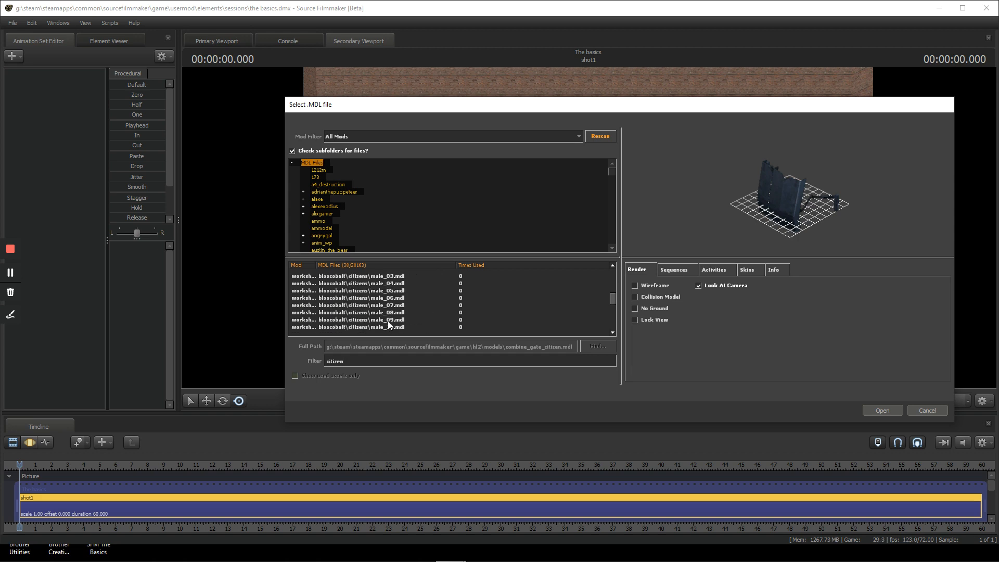
left_click(387, 306)
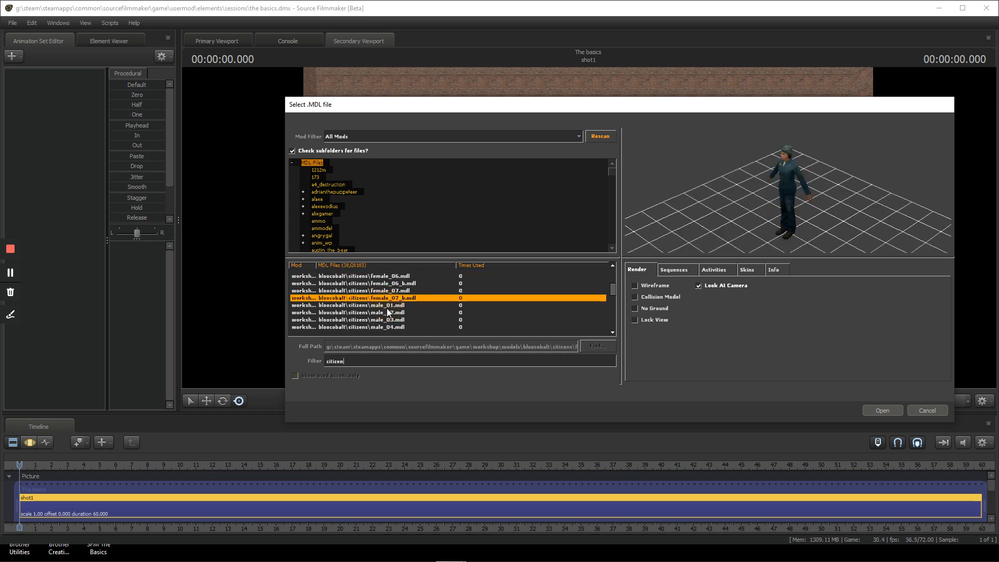
left_click(388, 307)
scroll(387, 307, "down", 1)
left_click(388, 305)
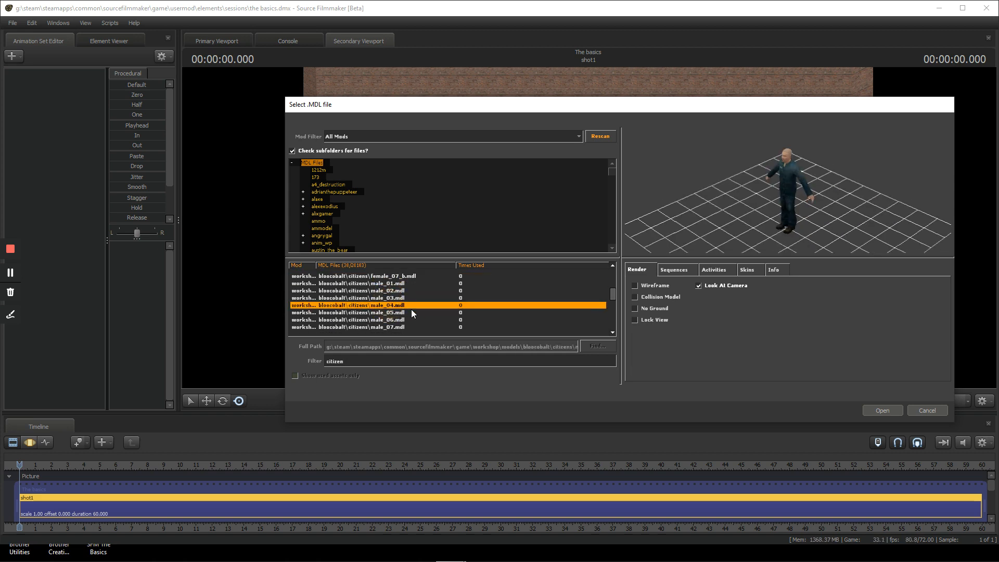
left_click(745, 269)
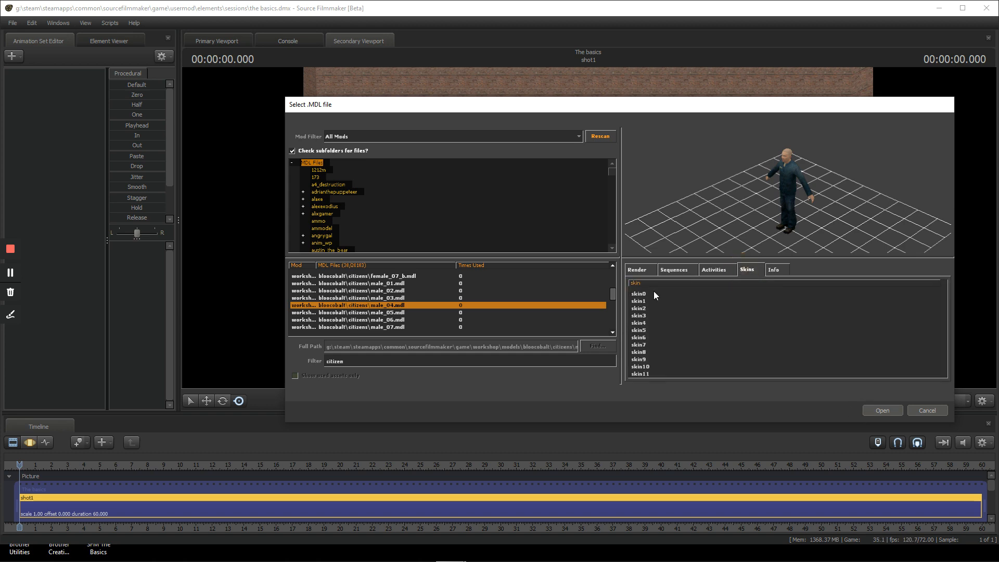
left_click(881, 410)
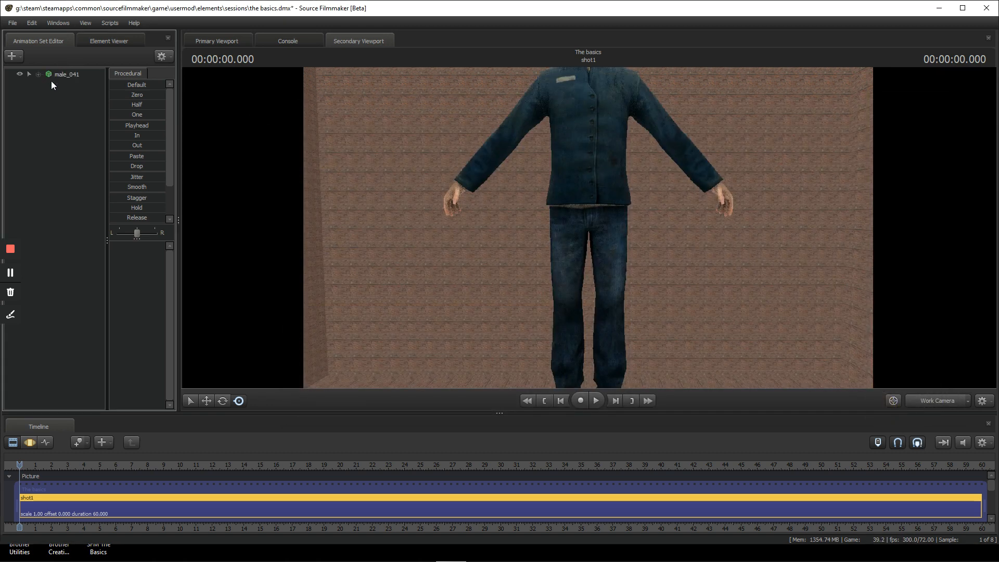
Pull the work camera back from the citizen model to examine the whole figure from the front.
right_click(638, 219)
left_click_drag(626, 189, 588, 227)
key("s")
key("w")
key("w")
key("s")
key("s")
key("w")
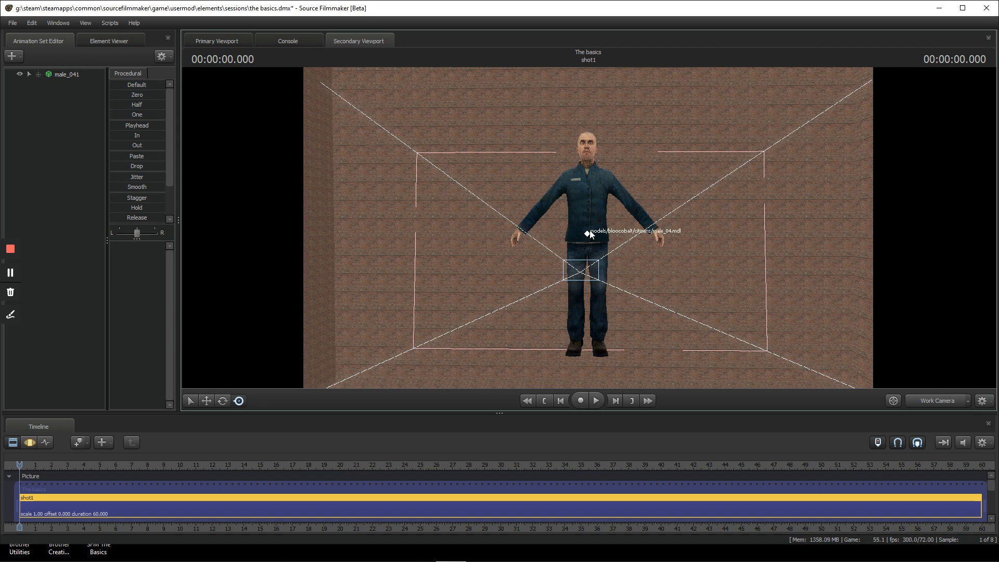
Switch the timeline to the Motion Editor, select the citizen's left hand bone (ValveBiped.Bip01_L_Hand), and try rotating it.
left_click(29, 442)
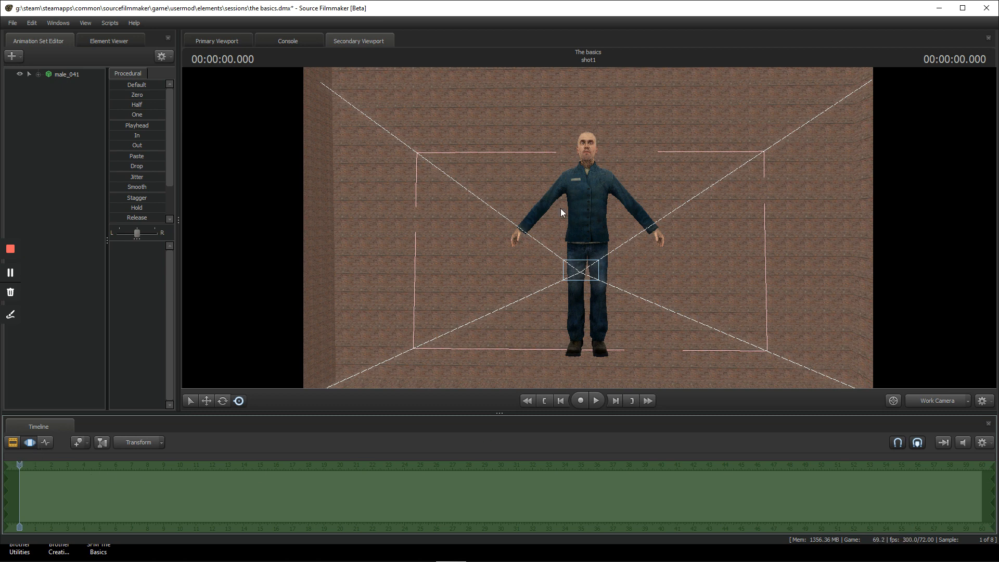
key("ctrl")
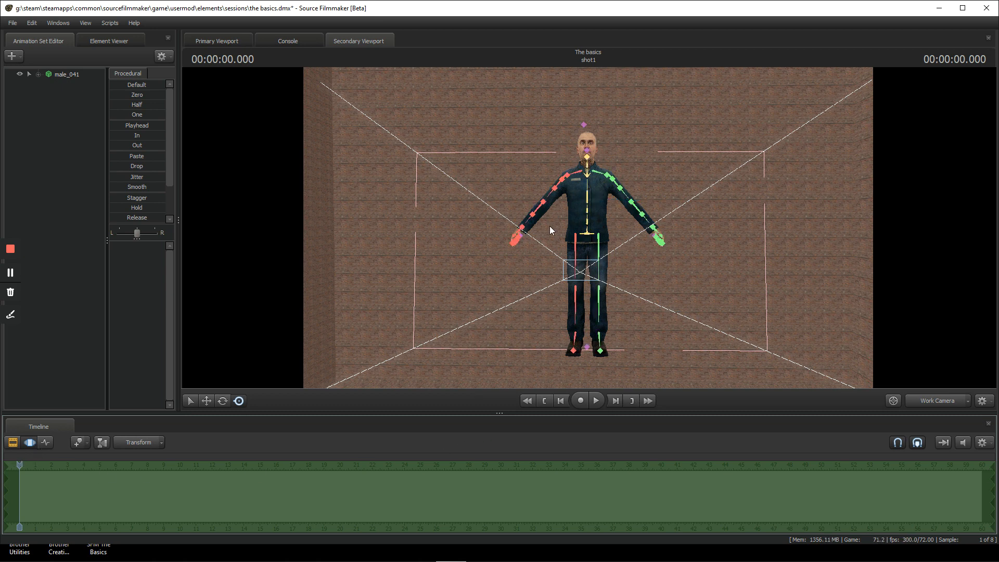
left_click_drag(761, 234, 587, 226)
key("w")
key("ctrl")
left_click(576, 232, "ctrl")
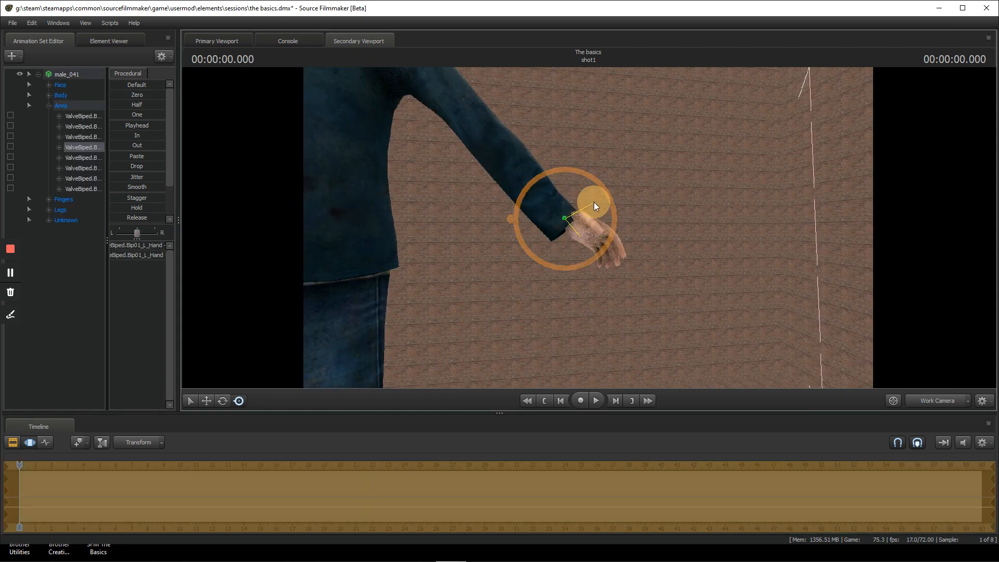
key("s")
left_click_drag(707, 188, 586, 227)
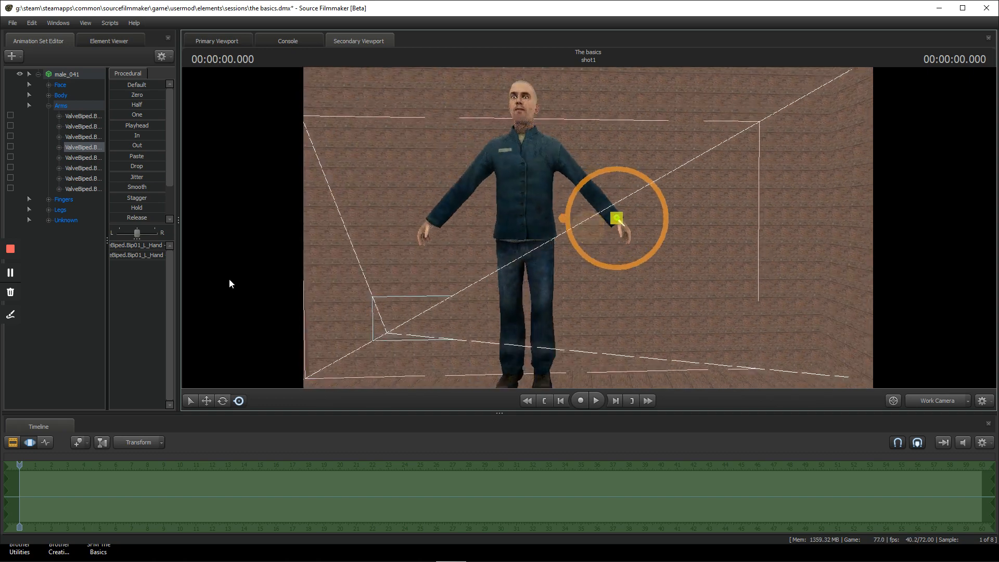
Switch the timeline to the Graph Editor and pose the citizen's left arm, lowering it and bending the forearm inward.
left_click(45, 442)
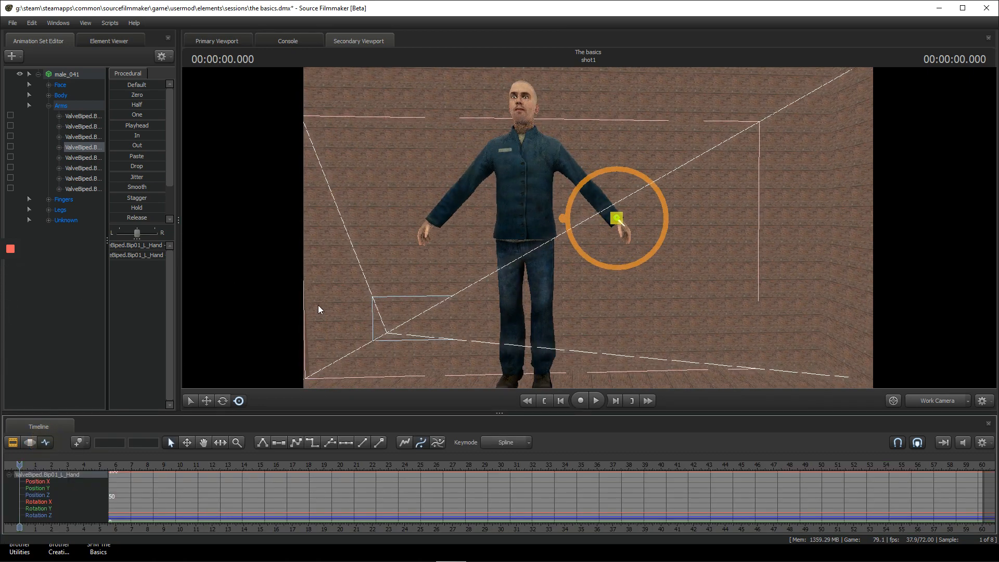
left_click_drag(587, 227, 563, 213)
key("s")
key("w")
key("s")
key("s")
key("a")
key("w")
key("d")
key("w")
key("w")
left_click(588, 190, "ctrl")
left_click(607, 242, "ctrl")
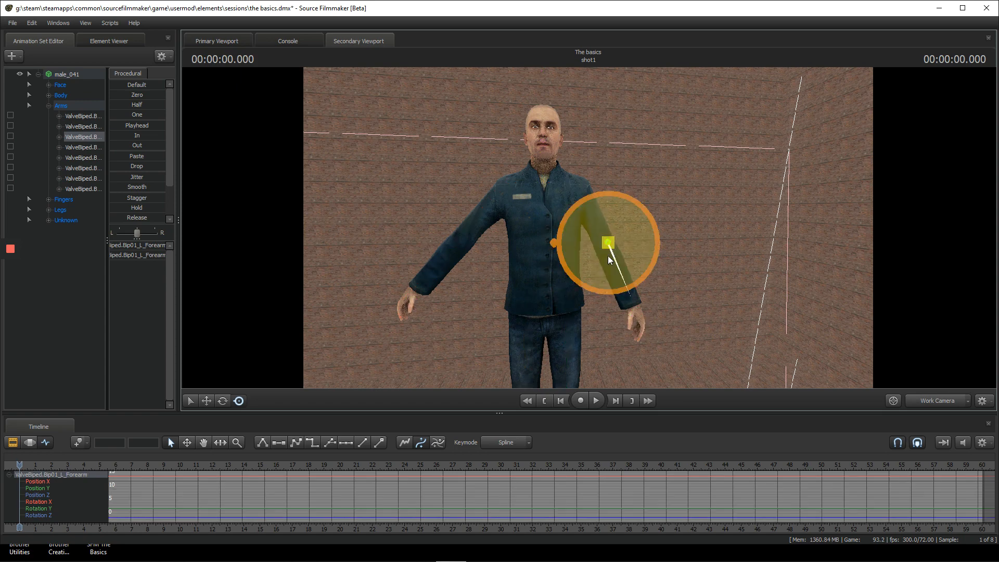
left_click_drag(604, 267, 592, 247)
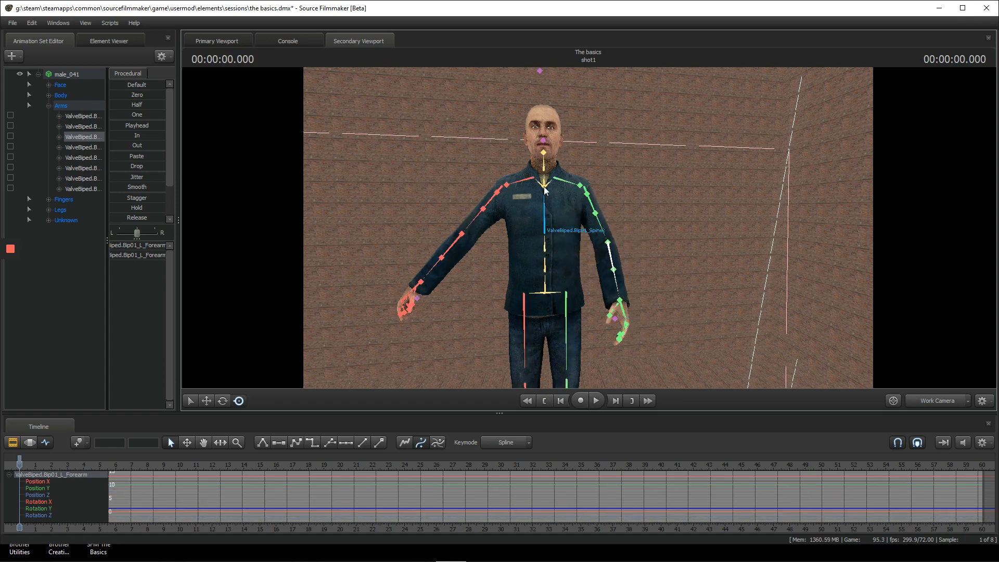
Adjust the pelvis bone, and from a side angle bend the left forearm and hand forward.
left_click(549, 285, "ctrl")
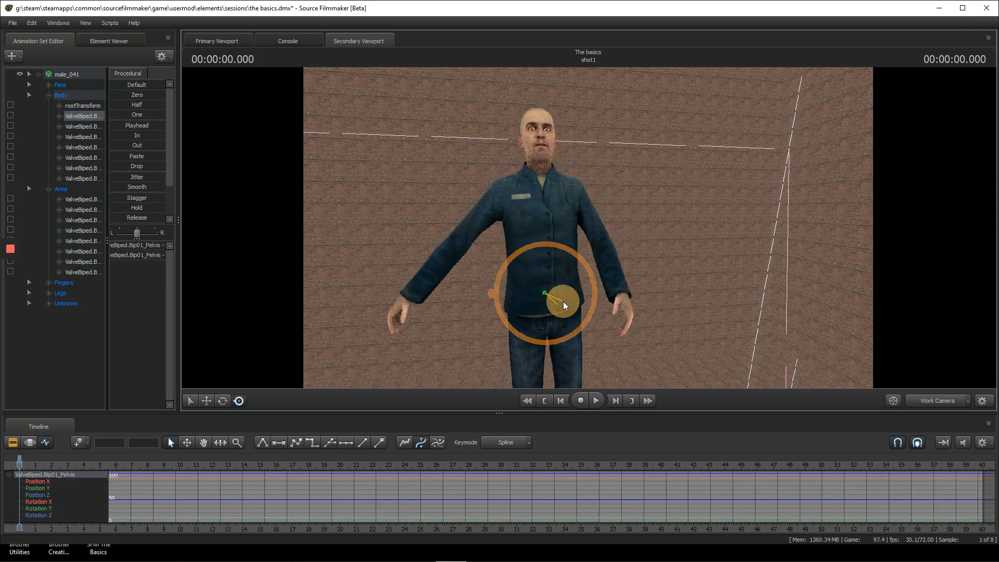
mouse_move(588, 227)
left_mouse_down()
mouse_move(595, 224)
mouse_move(589, 233)
left_mouse_up()
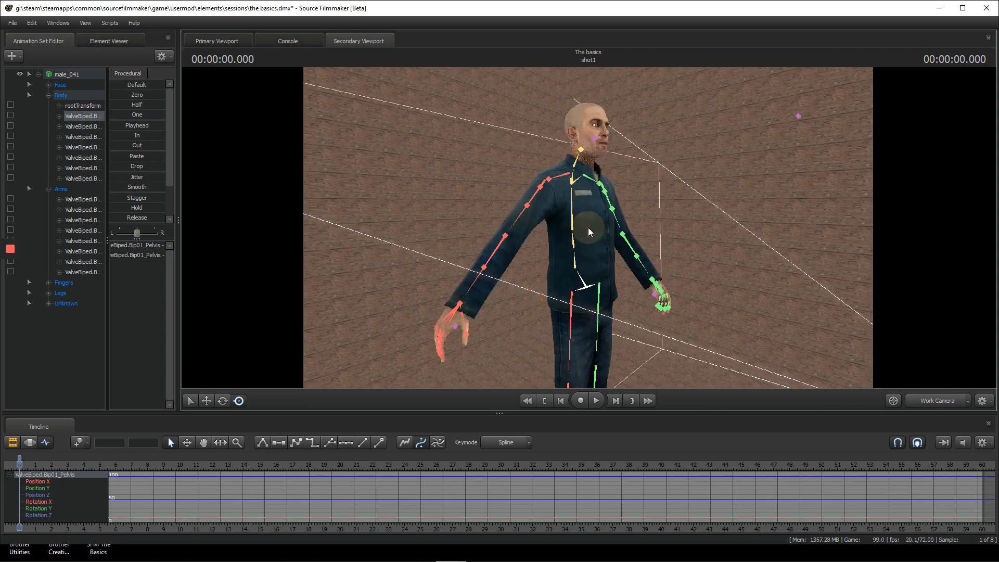
left_click(649, 280, "ctrl")
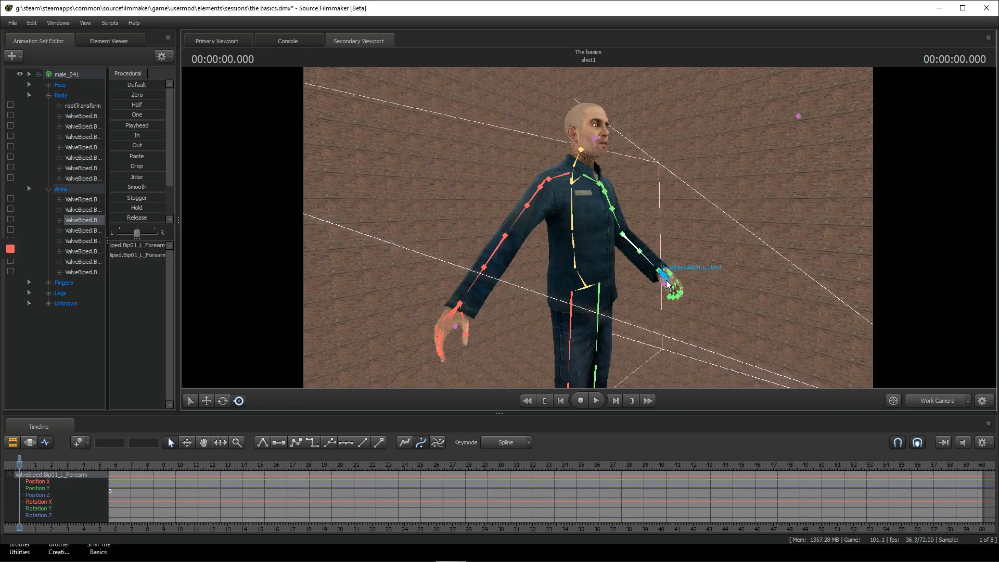
left_click_drag(663, 275, 667, 260)
Twist the citizen's torso by rotating the Spine, Spine1 and upper spine bones.
left_click_drag(588, 228, 589, 228)
key("w")
left_click_drag(560, 194, 567, 209)
left_click_drag(587, 226, 588, 227)
key("s")
left_click(549, 226, "ctrl")
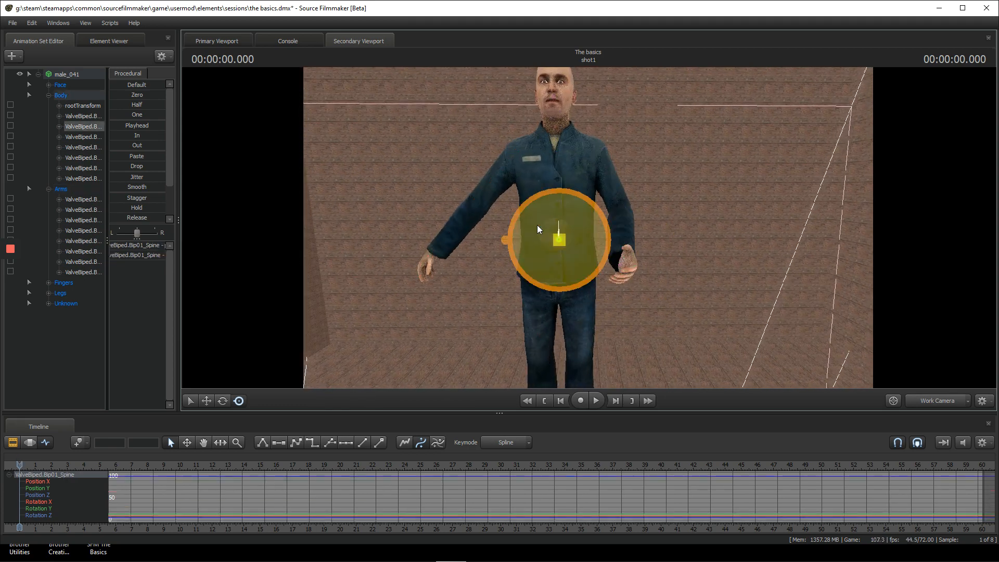
left_click(547, 219, "ctrl")
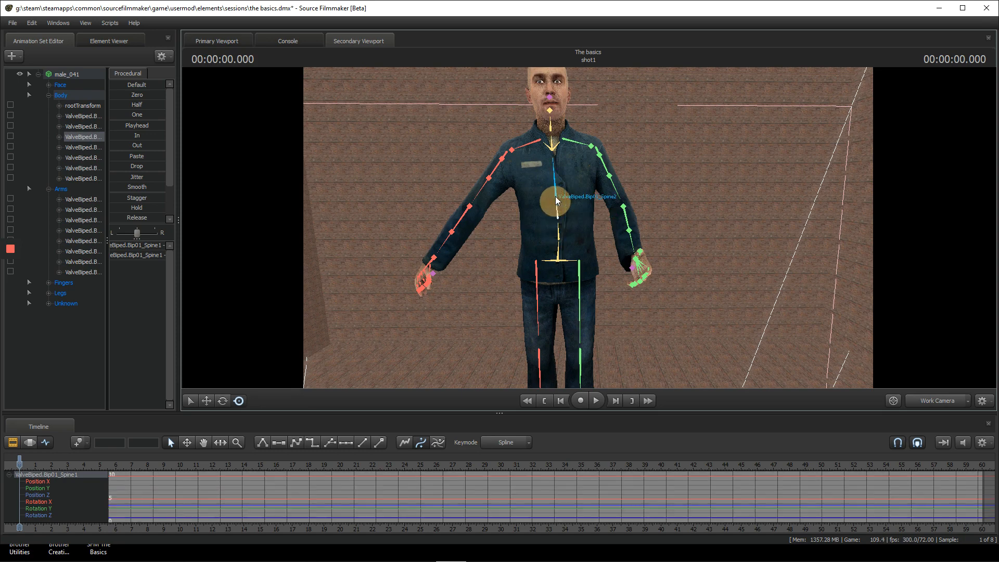
left_click_drag(546, 215, 558, 165)
left_click(558, 152, "ctrl")
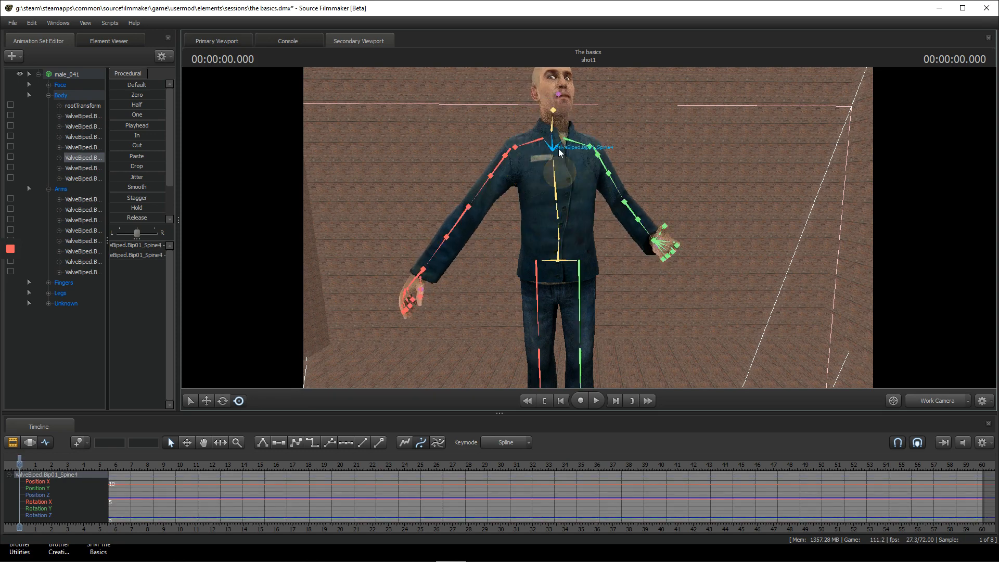
Adjust the neck and head bones and rotate the left clavicle (ValveBiped.Bip01_L_Clavicle).
left_click(547, 129, "ctrl")
left_click_drag(543, 130, 598, 145)
left_click(555, 111, "ctrl")
left_click(575, 142, "ctrl")
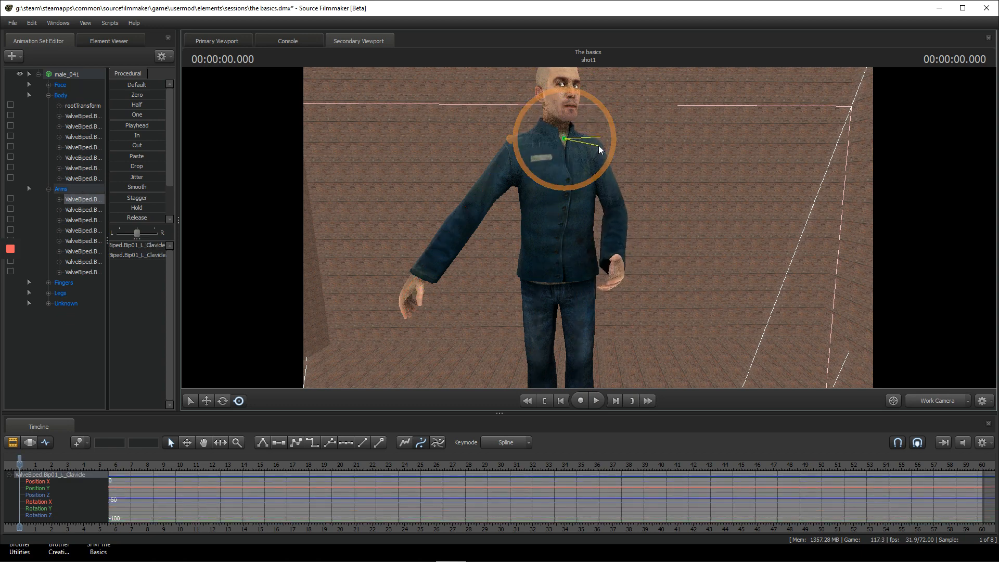
Bring the right arm down beside the body by rotating its upper arm, forearm and hand bones.
left_click(491, 172, "ctrl")
left_click_drag(491, 173, 496, 184)
left_click(492, 248, "ctrl")
left_click_drag(495, 250, 505, 242)
left_click(491, 286, "ctrl")
left_click_drag(501, 292, 527, 285)
Pose the right leg by adjusting its thigh and calf bones.
left_click(535, 285, "ctrl")
left_click(527, 359, "ctrl")
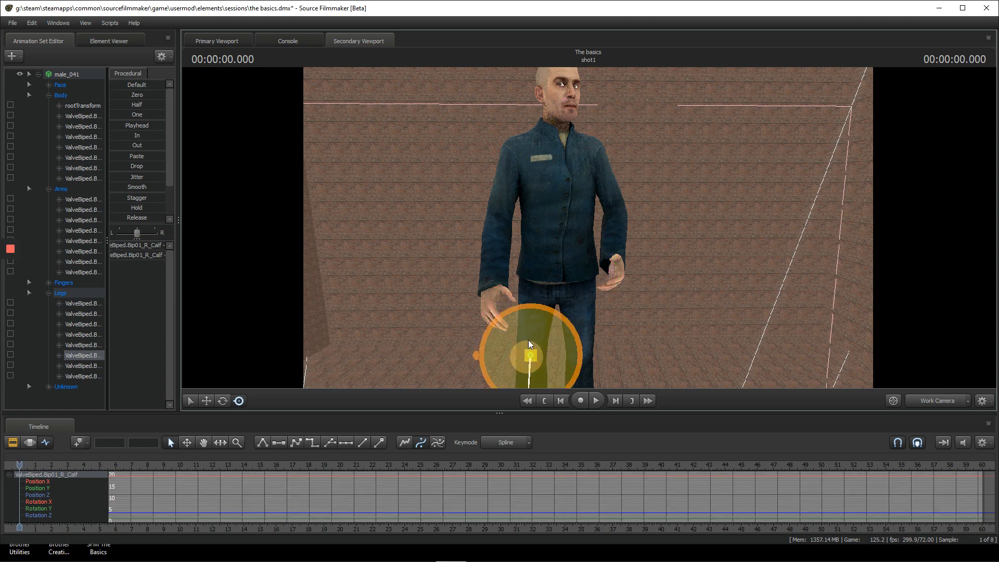
left_click_drag(529, 339, 526, 334)
Look through camera1, angle the left leg outward using its calf and thigh bones, and return to the Work Camera.
left_click(937, 400)
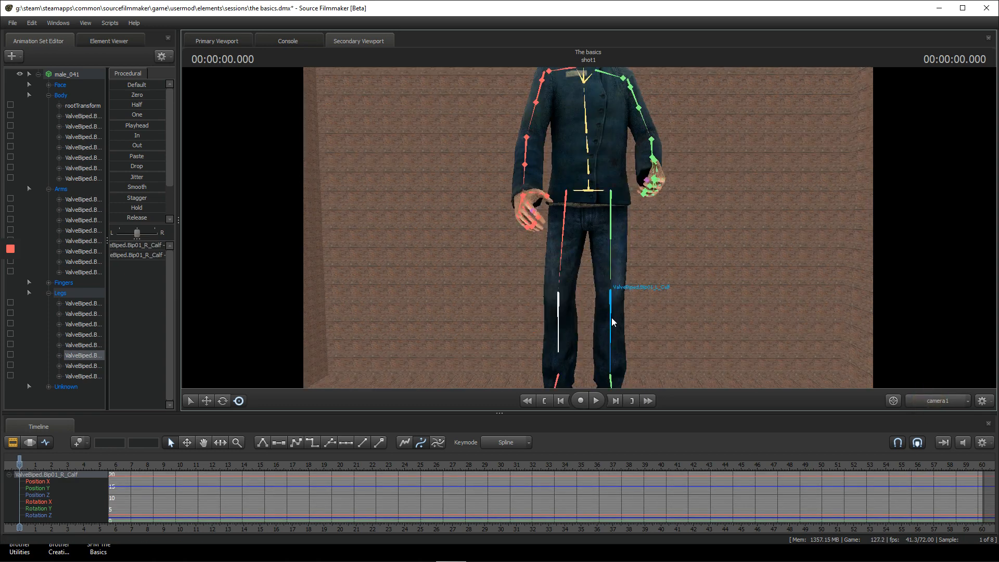
left_click(610, 327, "ctrl")
left_click_drag(610, 332, 641, 311)
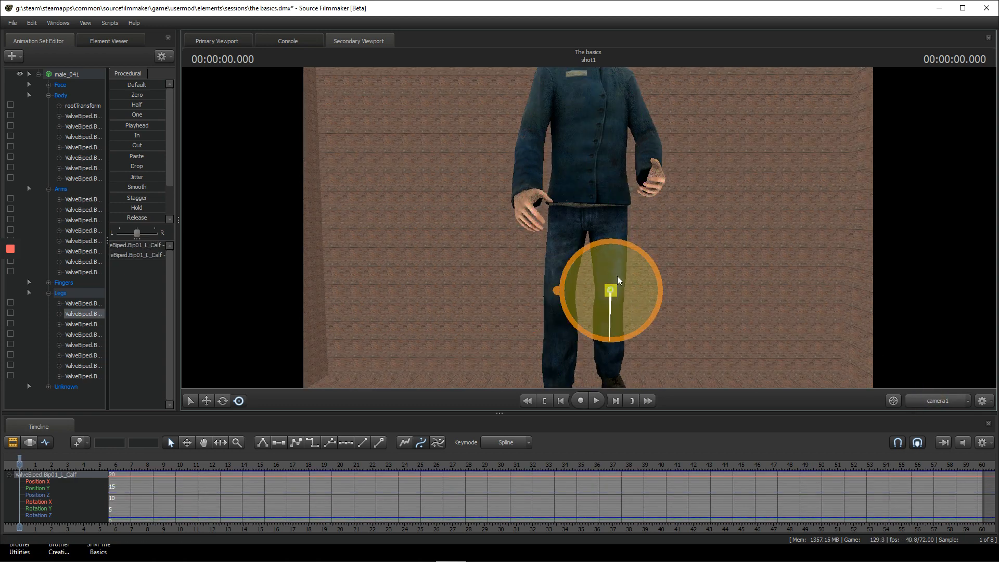
left_click(608, 233, "ctrl")
left_click_drag(612, 227, 615, 220)
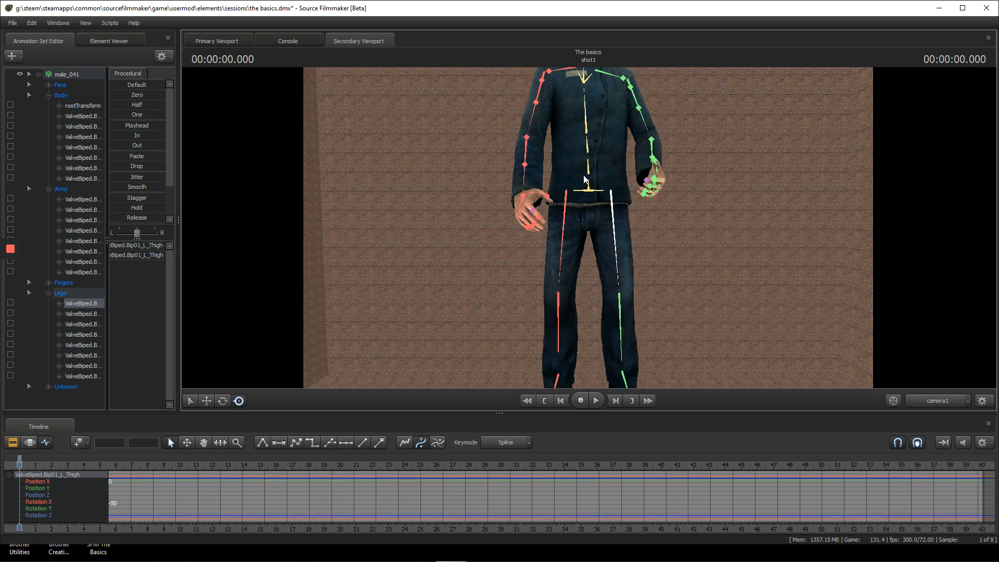
left_click(924, 395)
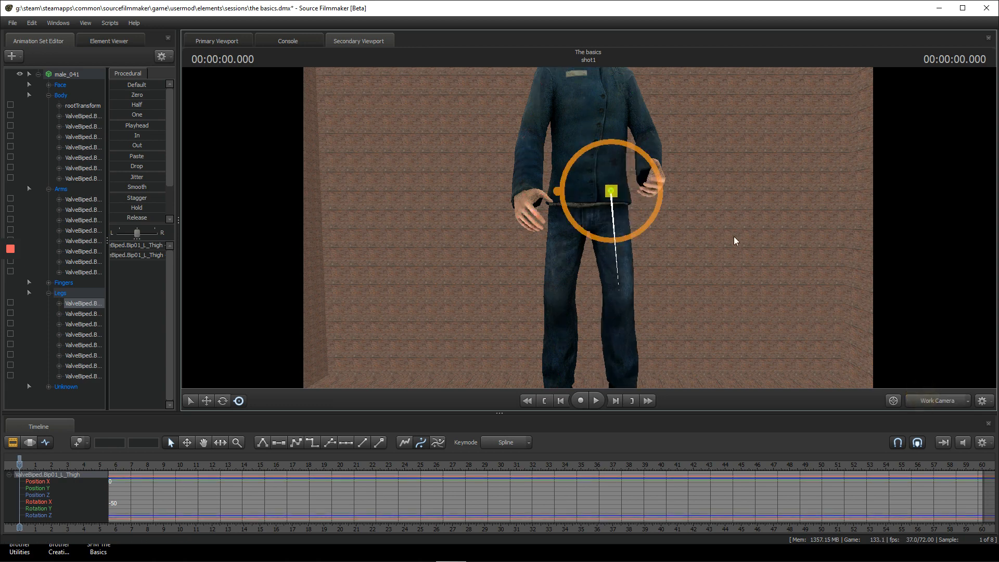
Try the bone controls on the citizen's face, ending with ValveBiped.forward, and undo the last change.
key("w")
left_click_drag(847, 325, 589, 231)
left_click(588, 233, "ctrl")
left_click(583, 218, "ctrl")
left_click(586, 202, "ctrl")
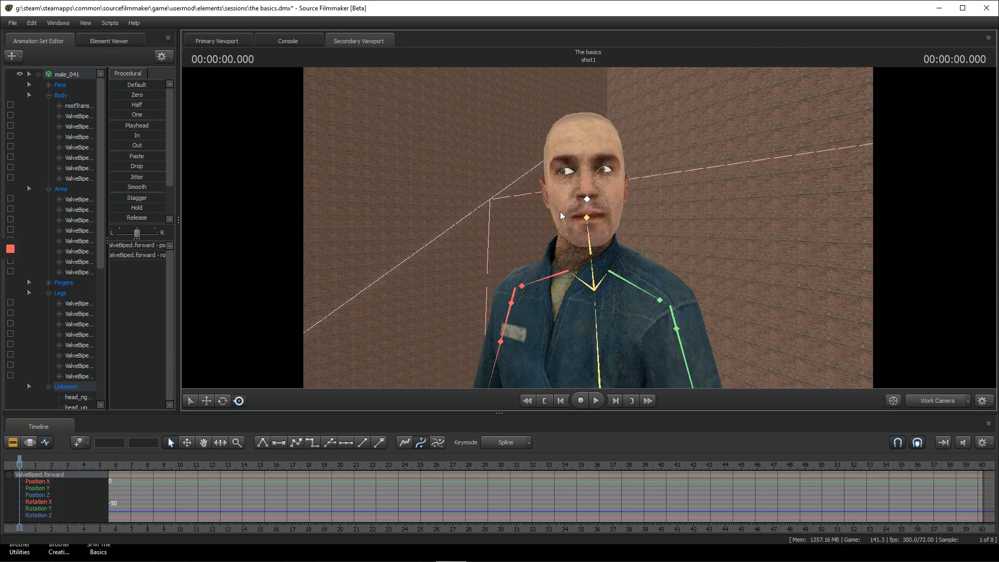
key("ctrl+z")
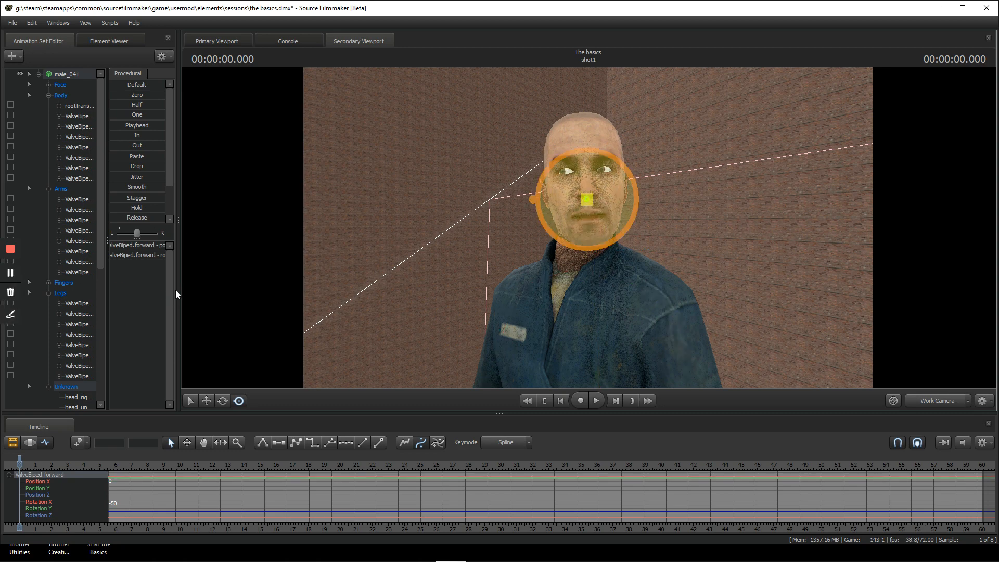
Widen the Animation Set Editor enough to read the full bone names, and bring the whole figure back into view.
left_click_drag(176, 289, 246, 289)
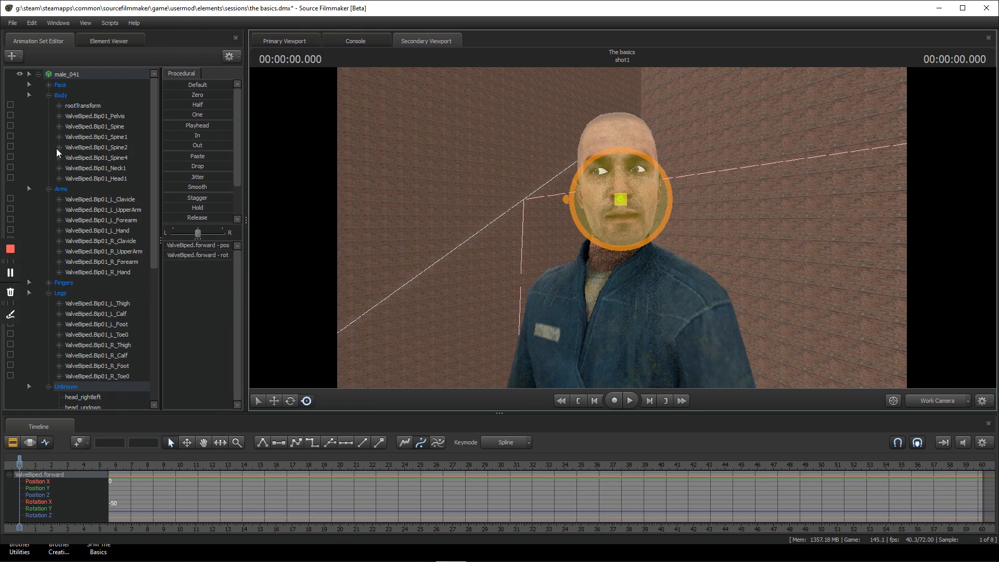
key("s")
key("a")
left_click_drag(619, 224, 619, 227)
left_click_drag(771, 230, 622, 228)
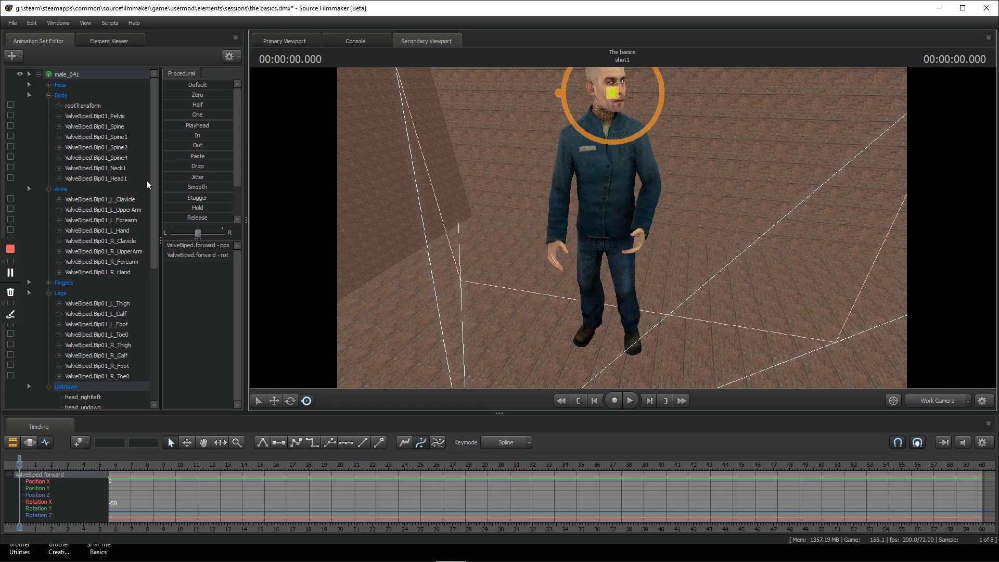
Collapse the bone groups under male_041 to just their headings and clear the bone selection.
left_click(38, 74)
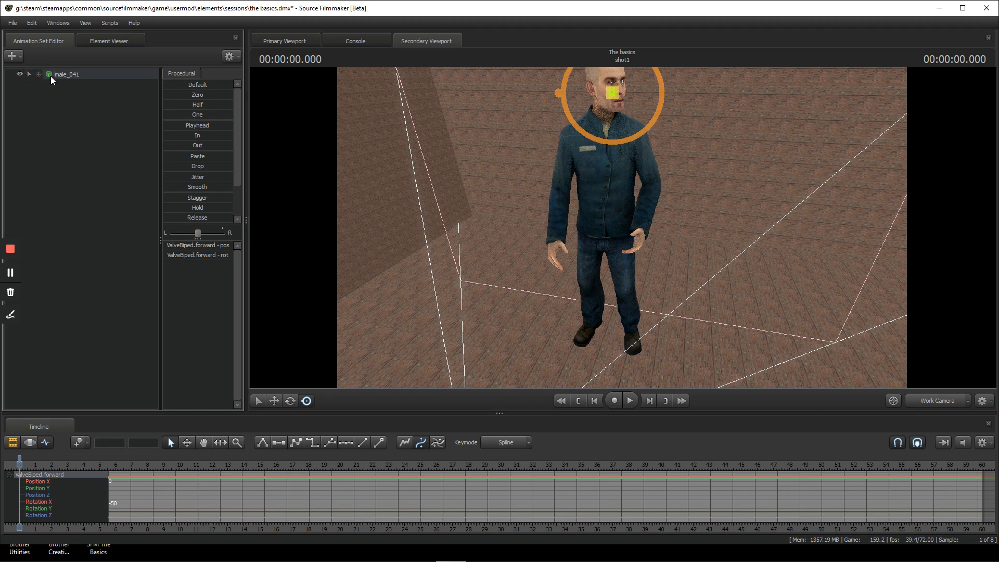
left_click(38, 74)
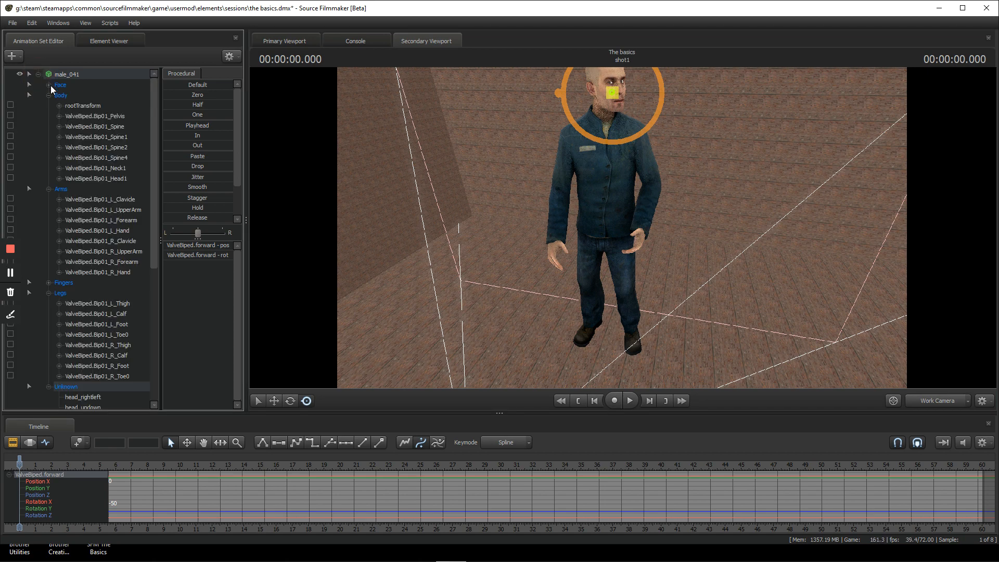
left_click(49, 95)
left_click(48, 106)
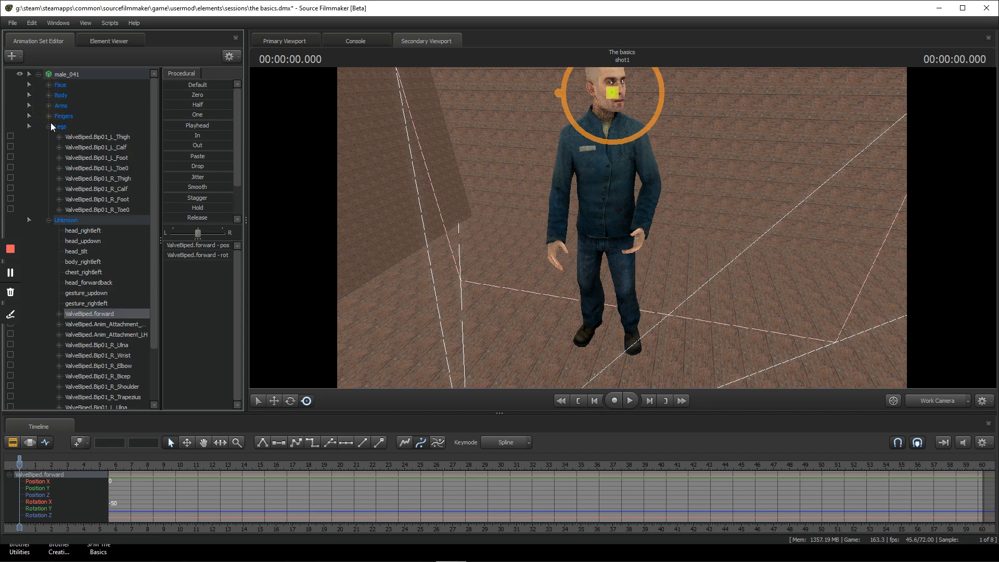
left_click(49, 119)
left_click(47, 126)
left_click(48, 117)
left_click(48, 126)
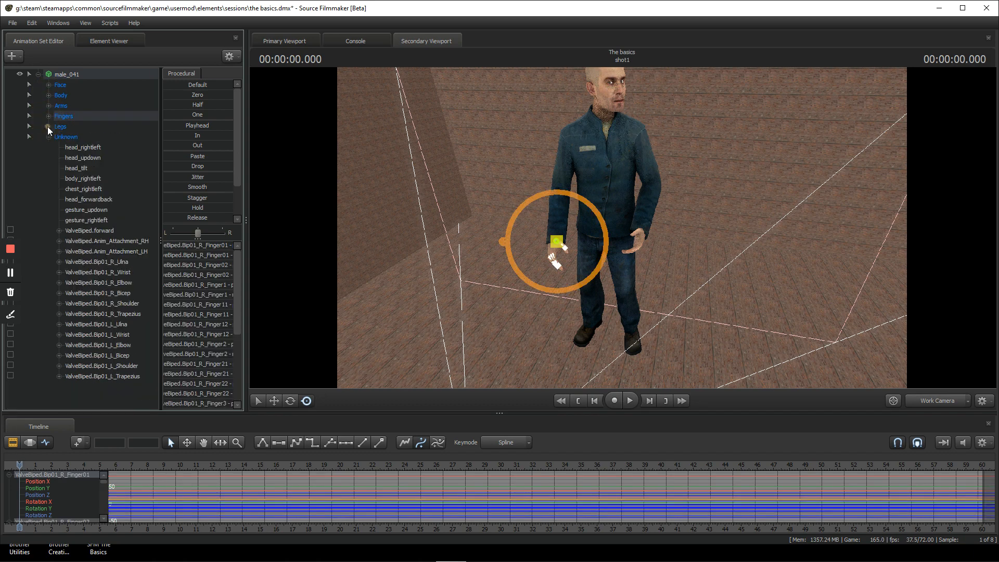
left_click(49, 137)
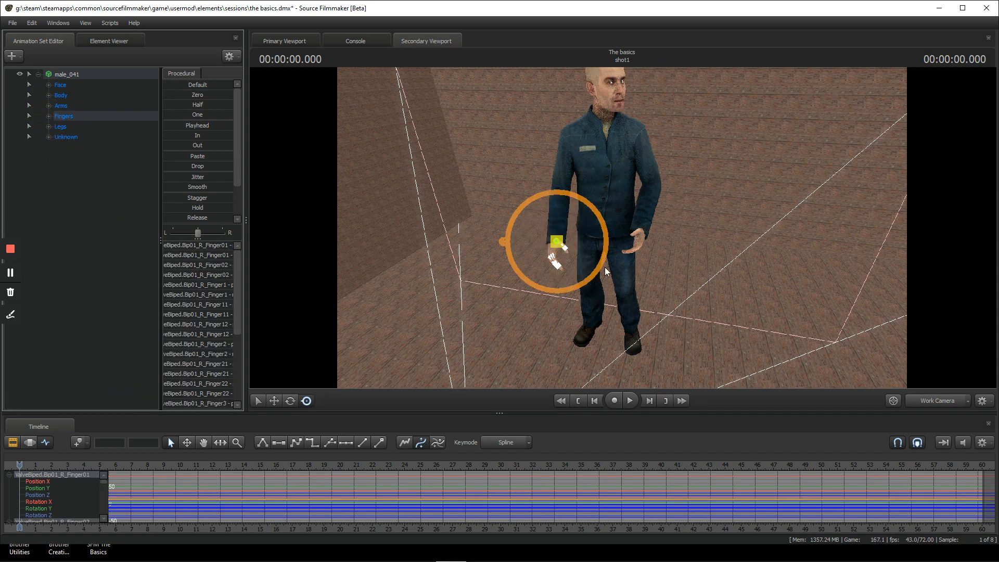
left_click(58, 172)
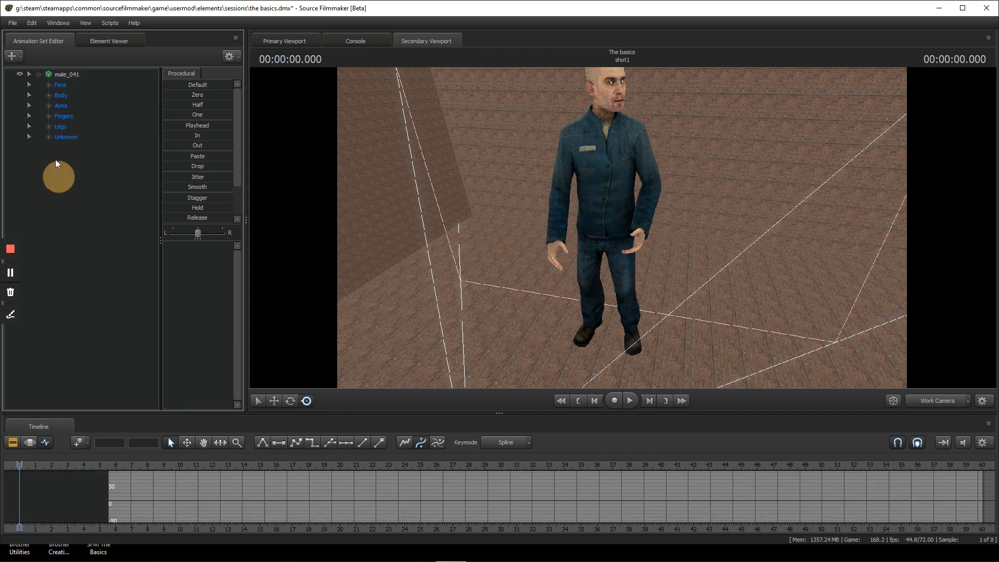
Expand the Body and Arms groups and pick the left clavicle, right upper arm and right hand from the bone list.
left_click(49, 95)
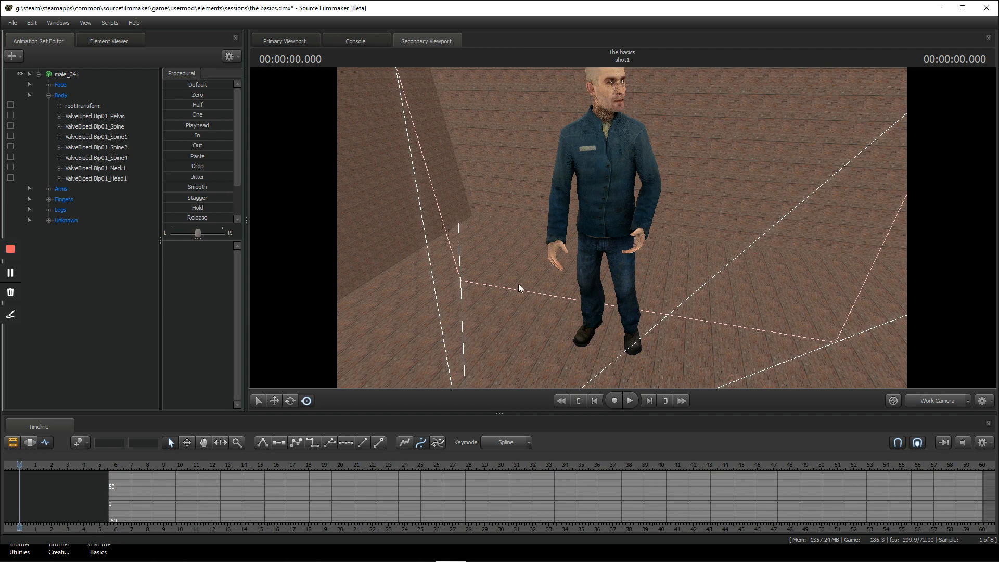
left_click(49, 189)
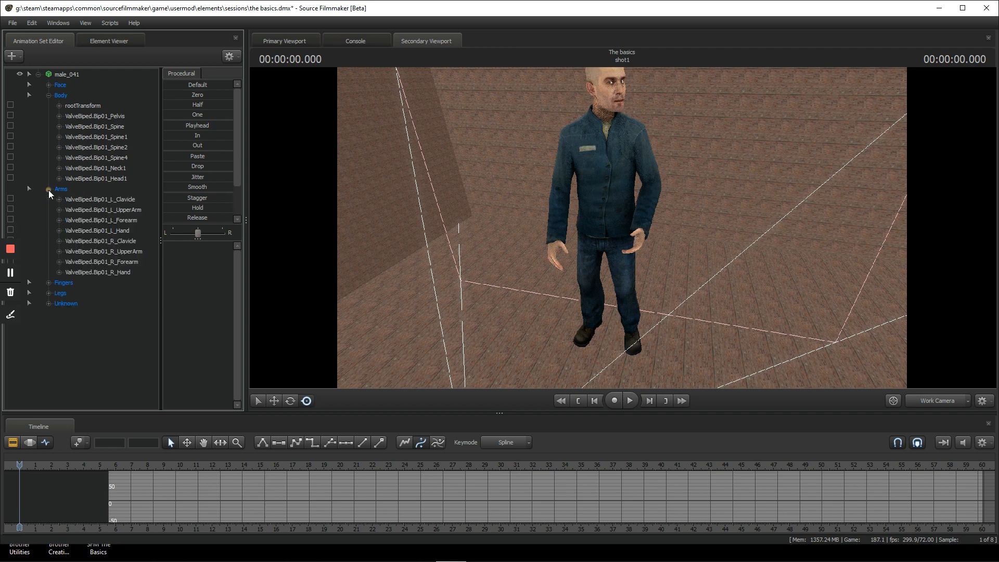
left_click(123, 199)
left_click(122, 251)
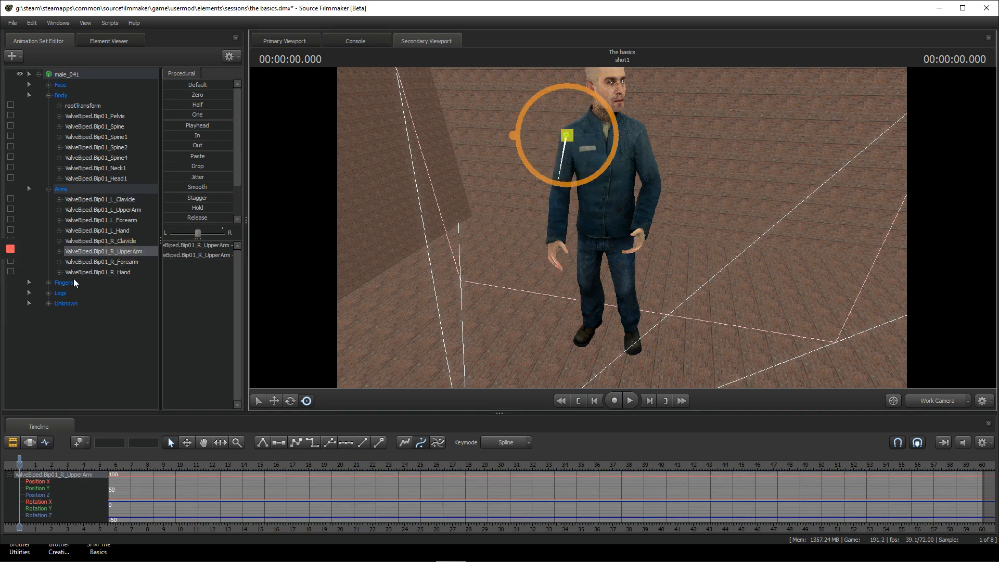
left_click(97, 272)
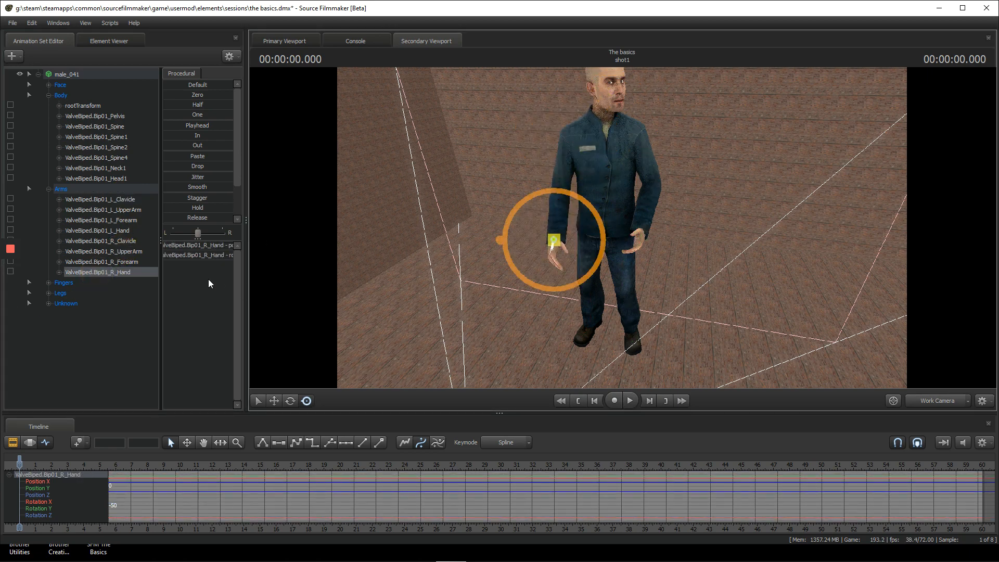
Expand the Fingers group, select the whole RightFingers group, and activate the rotate manipulator.
left_click(49, 282)
left_click(91, 293)
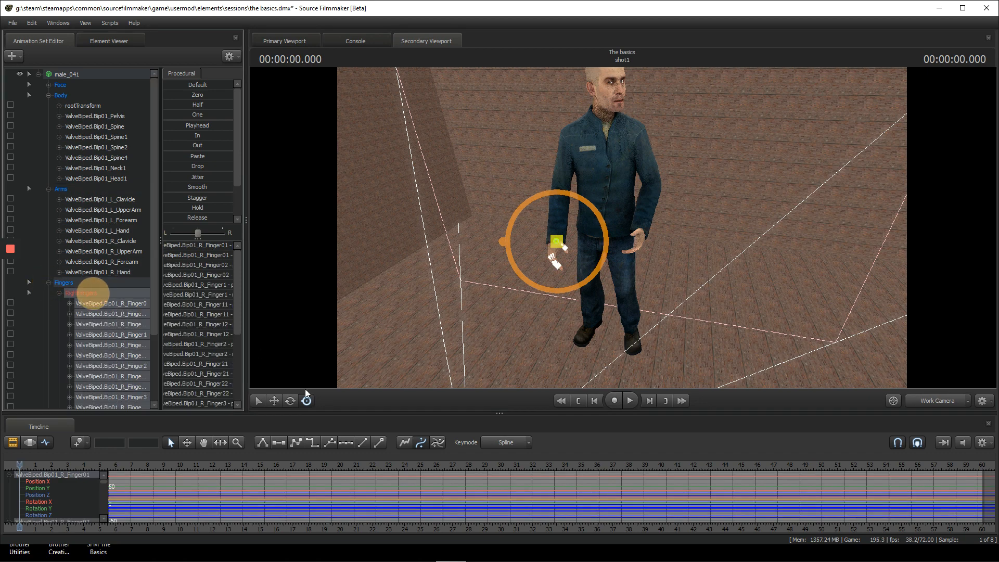
left_click(290, 400)
Try rotating all the right-hand finger bones together in the viewport, and undo the rotation.
right_click(431, 177)
left_click_drag(431, 179, 403, 208)
key("w")
key("w")
mouse_move(622, 227)
left_mouse_down()
mouse_move(619, 208)
mouse_move(622, 226)
mouse_move(607, 217)
mouse_move(614, 205)
mouse_move(603, 220)
left_mouse_up()
key("s")
key("w")
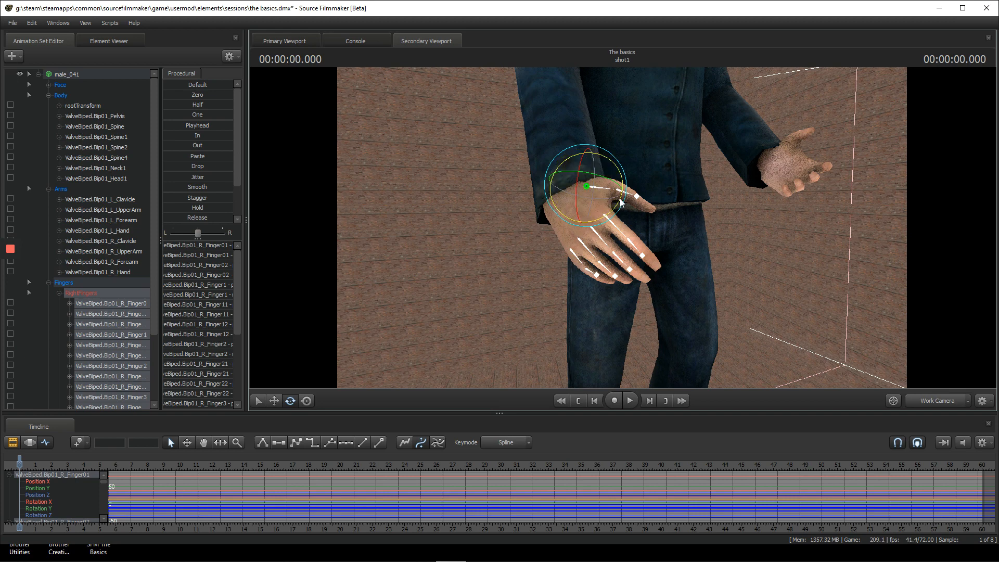
mouse_move(621, 202)
left_mouse_down()
mouse_move(612, 211)
mouse_move(623, 207)
left_mouse_up()
key("ctrl+z")
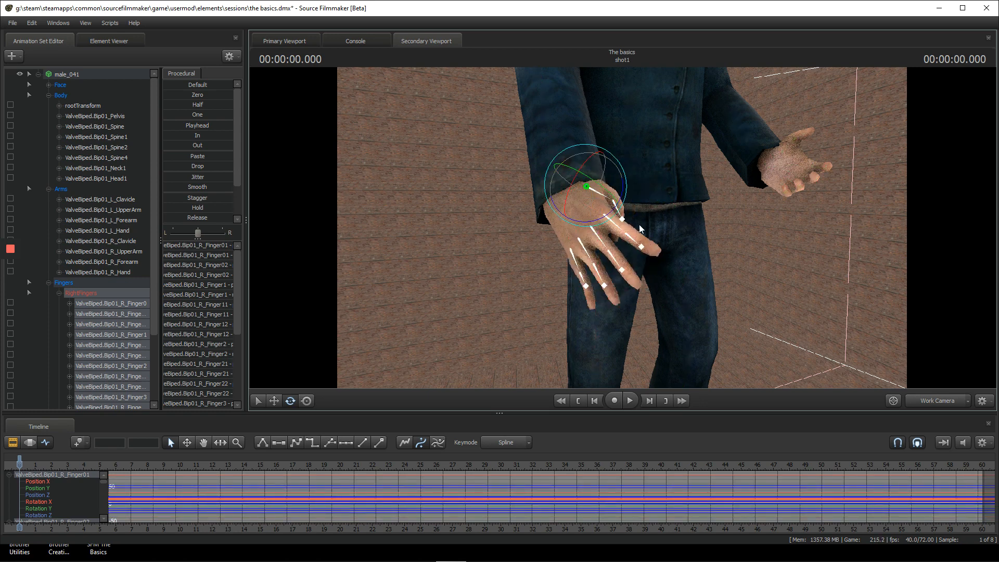
key("ctrl+z")
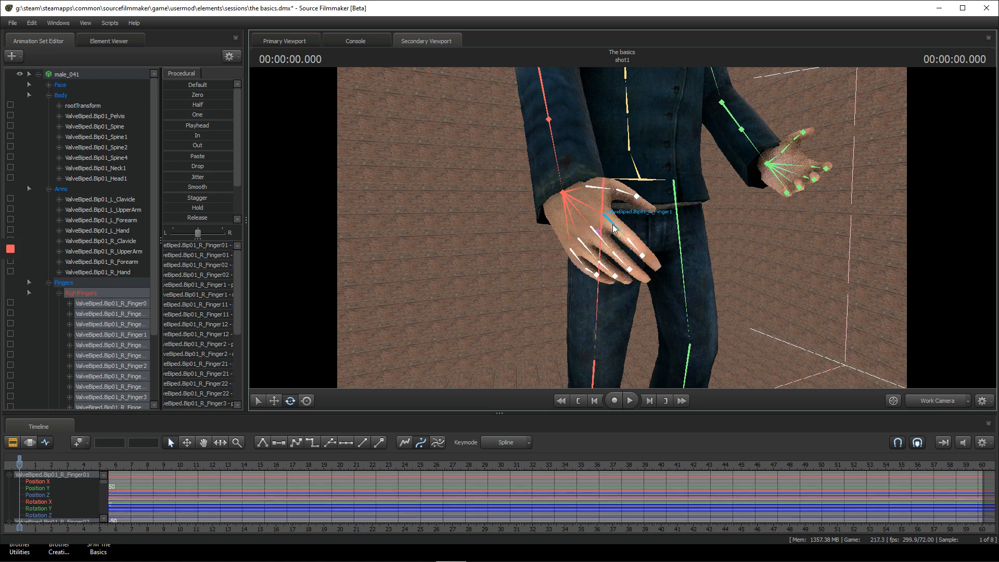
Pick the right index finger's bones directly in the viewport, ending with ValveBiped.Bip01_R_Finger11.
left_click(613, 228)
key("d")
left_click_drag(803, 230, 622, 227)
left_click_drag(541, 203, 553, 206)
left_click(575, 228, "ctrl")
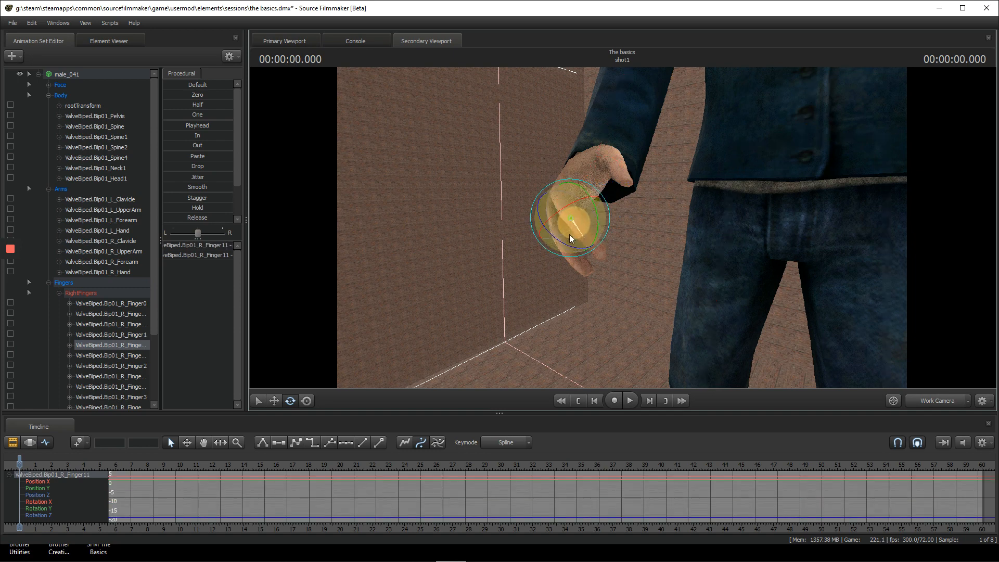
Expand the Legs group and select the right toe bone, ValveBiped.Bip01_R_Toe0.
left_click_drag(622, 227, 624, 225)
key("s")
key("a")
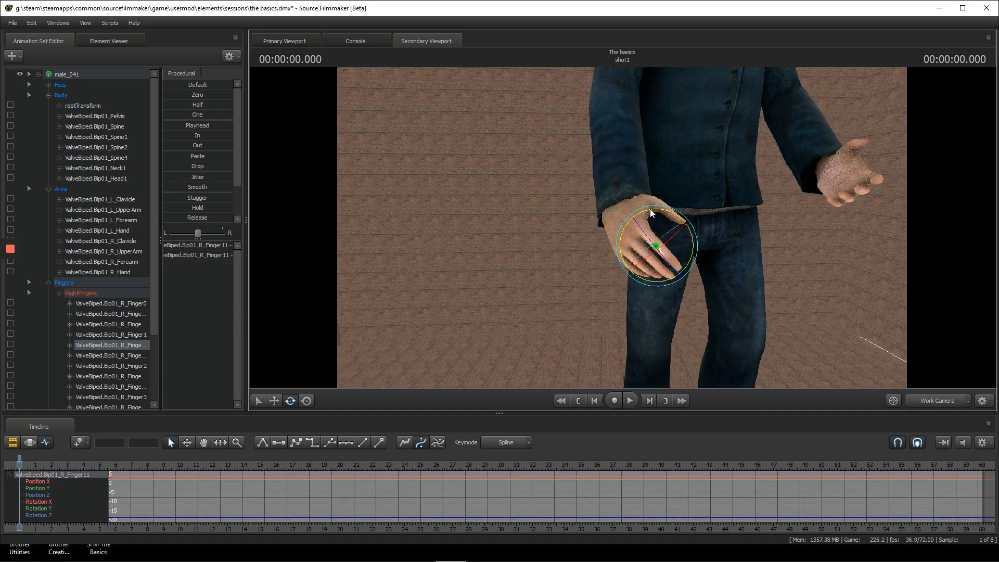
key("s")
left_click_drag(823, 264, 620, 227)
key("a")
key("w")
scroll(72, 313, "down", 3)
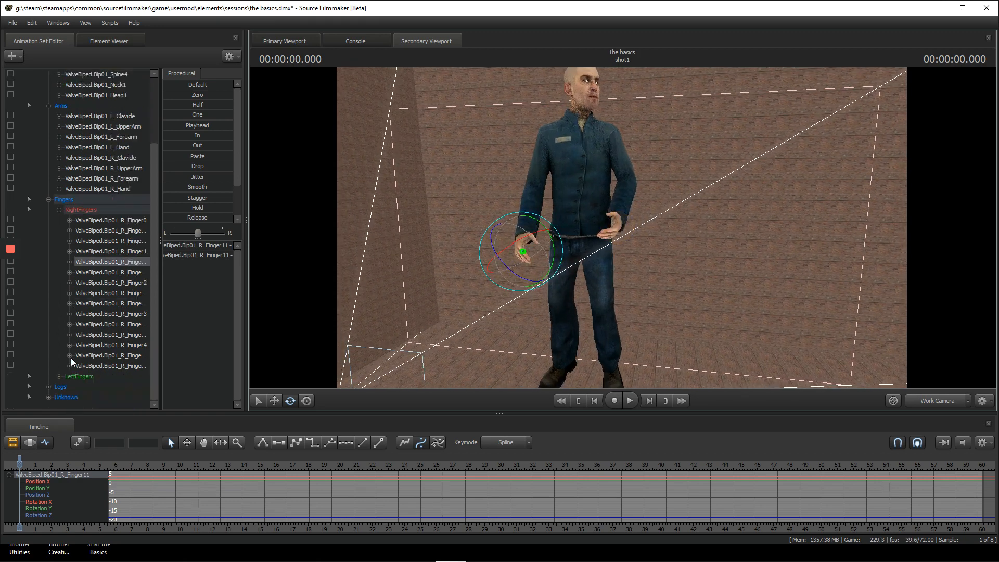
left_click(48, 387)
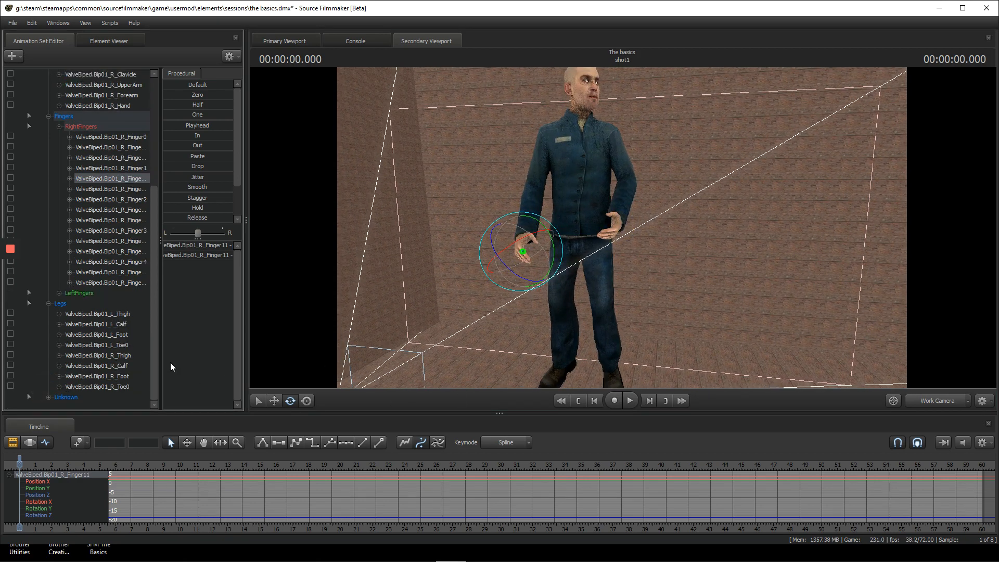
left_click(123, 387)
Try rotating the right toe bone in the viewport, and undo the change.
left_click_drag(622, 228, 621, 227)
key("w")
left_click_drag(567, 205, 622, 228)
key("ctrl+z")
Expand the Unknown group and select the ValveBiped.Bip01_R_Elbow helper bone.
key("s")
left_click(48, 397)
scroll(57, 372, "down", 2)
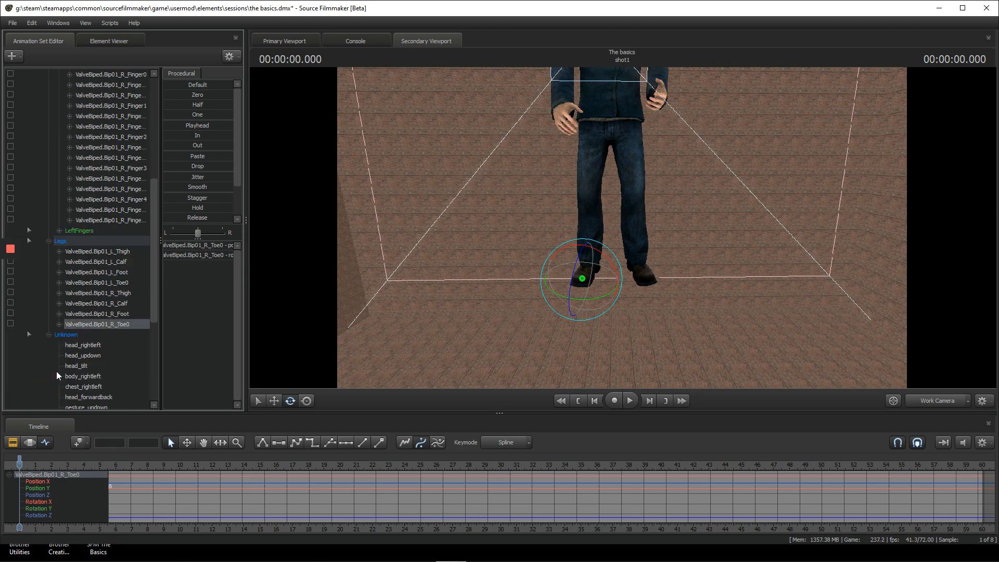
scroll(56, 370, "down", 6)
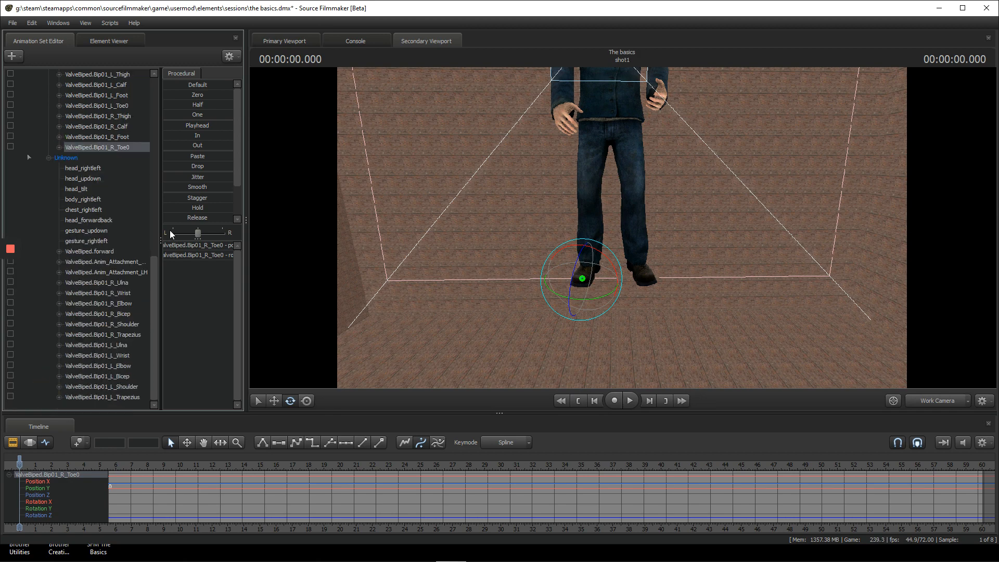
left_click(109, 305)
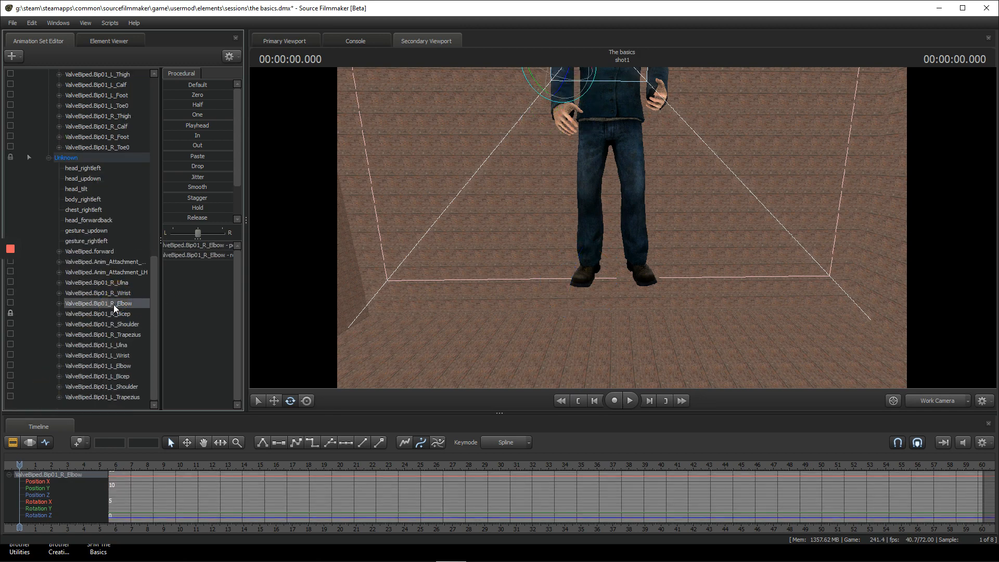
Try moving the right elbow helper bone away from the arm with the screen-space manipulator.
left_click(311, 400)
left_click_drag(458, 221, 621, 227)
key("w")
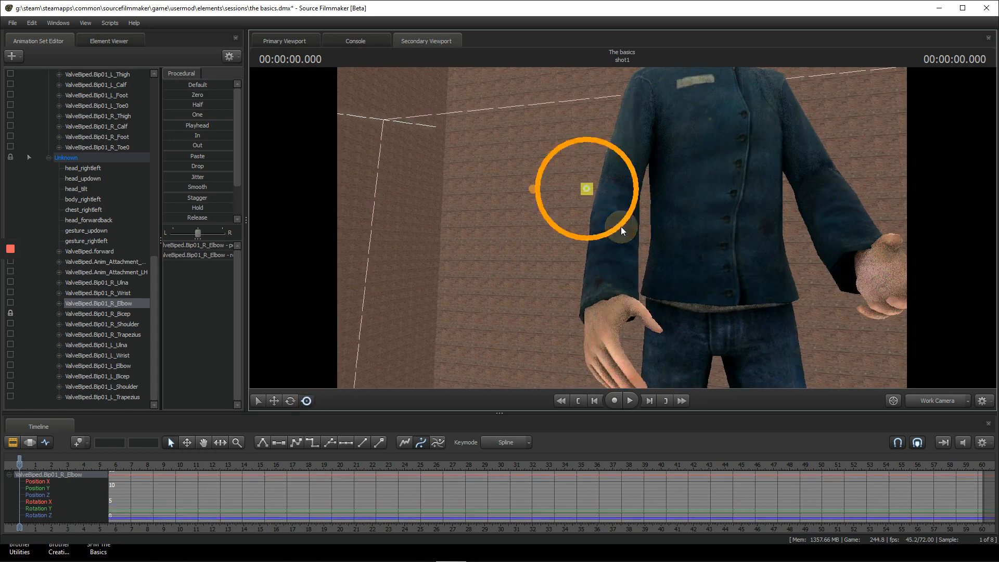
Expand the Face group with its Eyes, Upper Face, Mid Face and Lower Face subgroups, and frame the citizen's head.
scroll(110, 324, "up", 10)
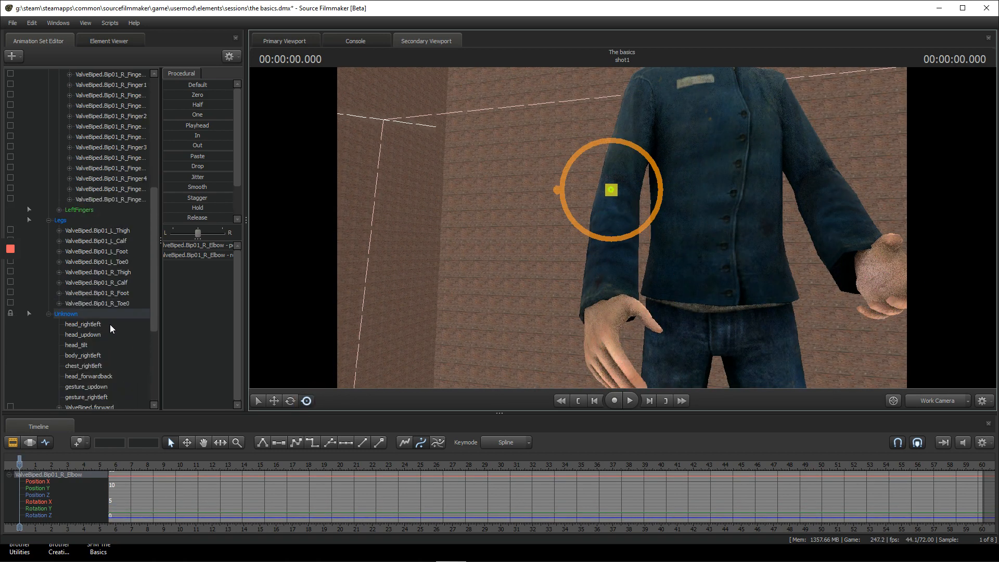
scroll(92, 280, "up", 3)
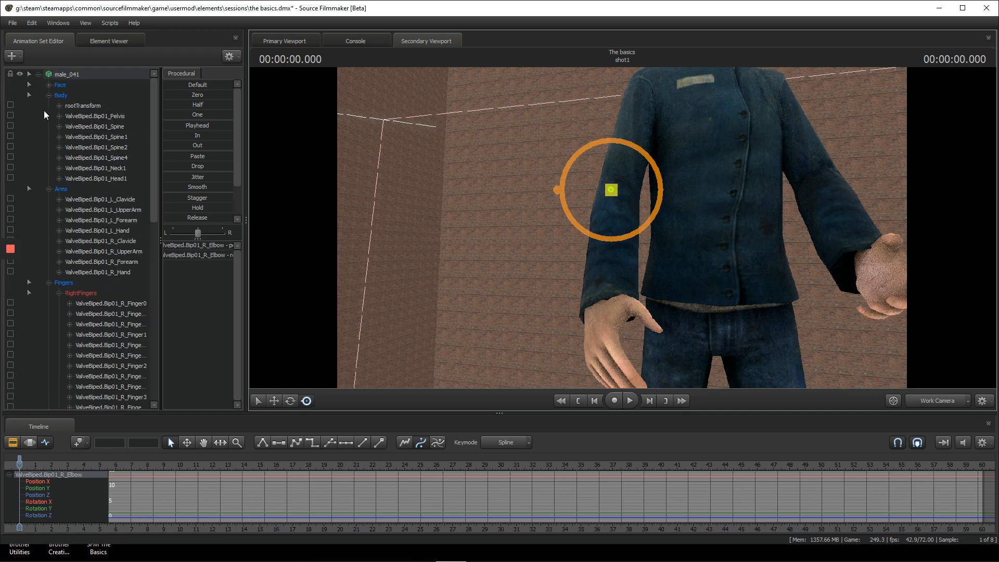
left_click(47, 84)
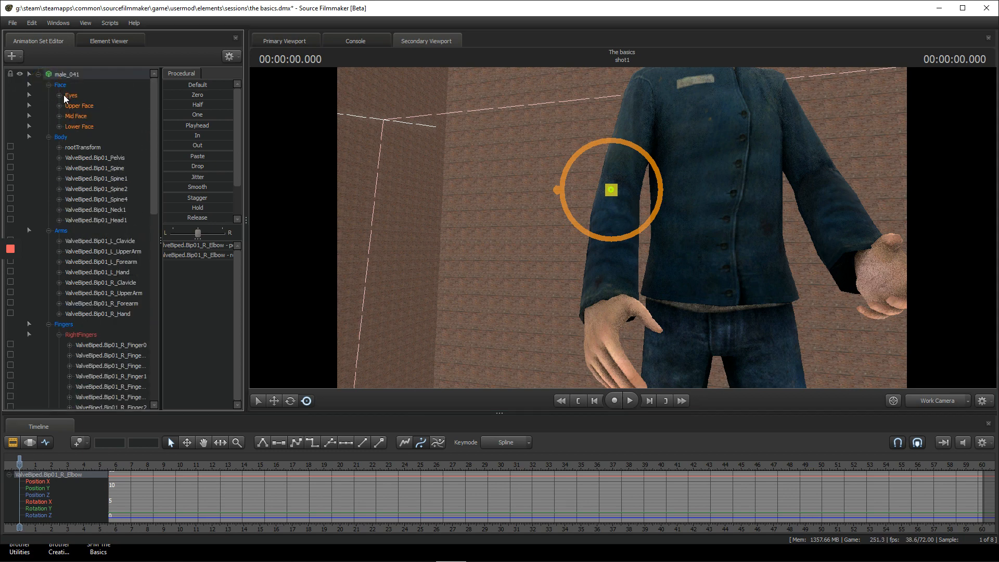
left_click(59, 95)
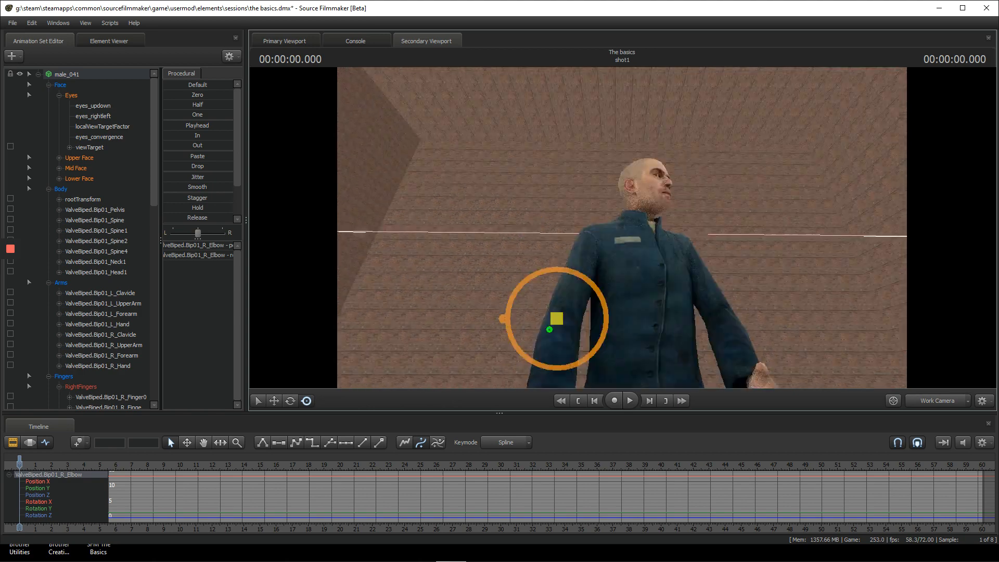
left_click_drag(622, 228, 614, 250)
key("w")
key("s")
key("w")
key("s")
left_click(58, 178)
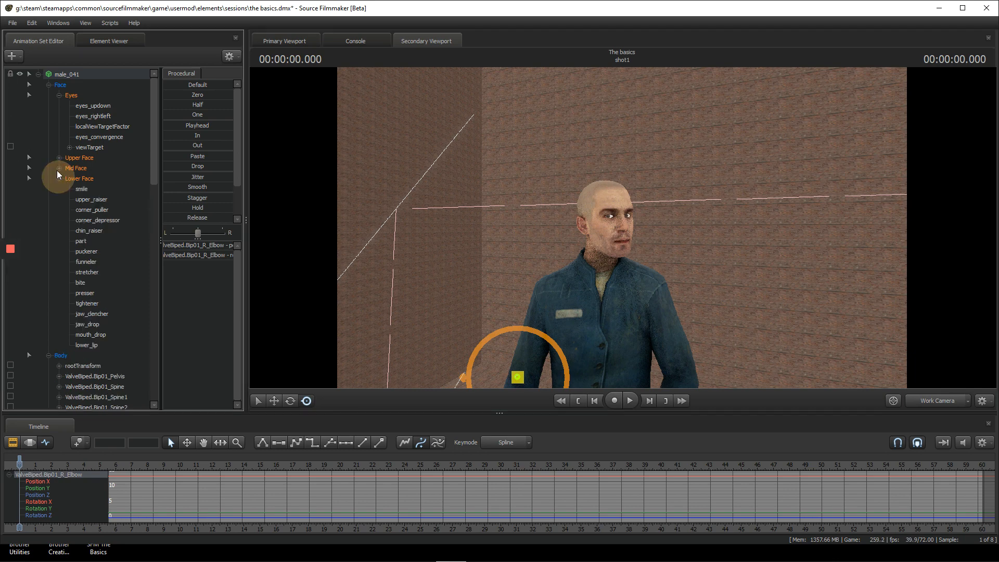
left_click(57, 169)
left_click(56, 158)
scroll(76, 200, "down", 3)
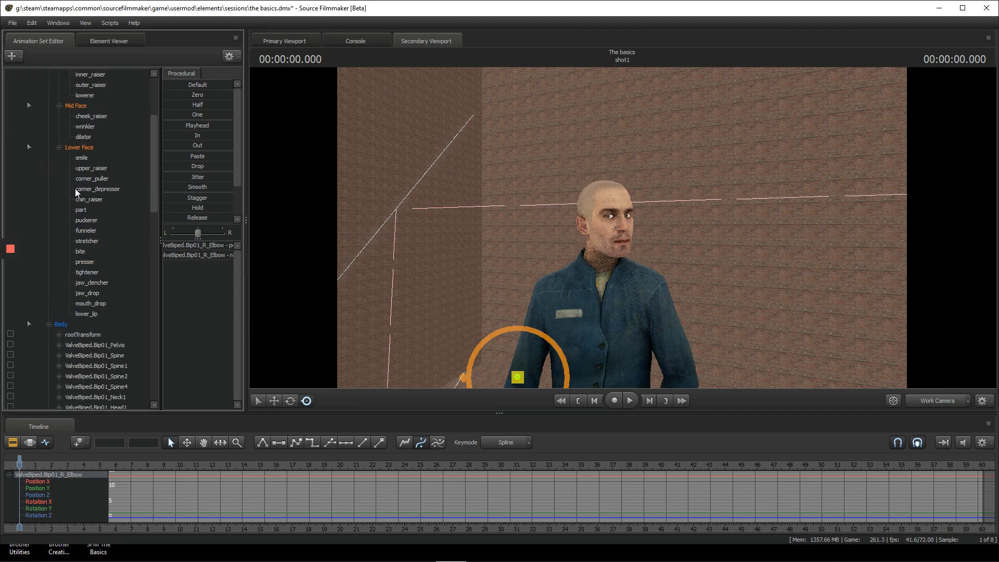
Try the smile and chin_raiser sliders of the Lower Face group on the citizen's face.
left_click(95, 159)
left_click_drag(198, 245, 316, 250)
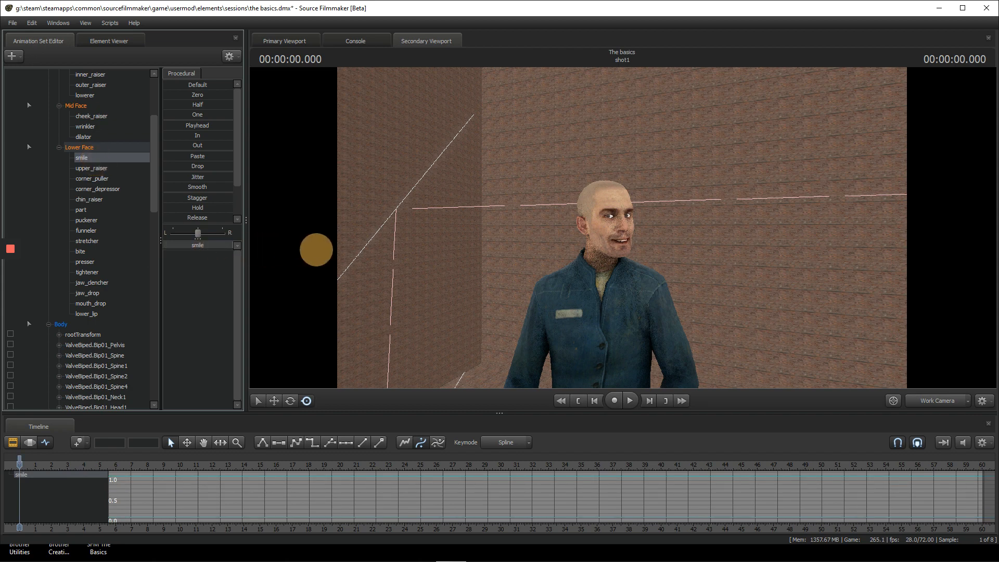
left_click(107, 197)
left_click_drag(206, 244, 612, 281)
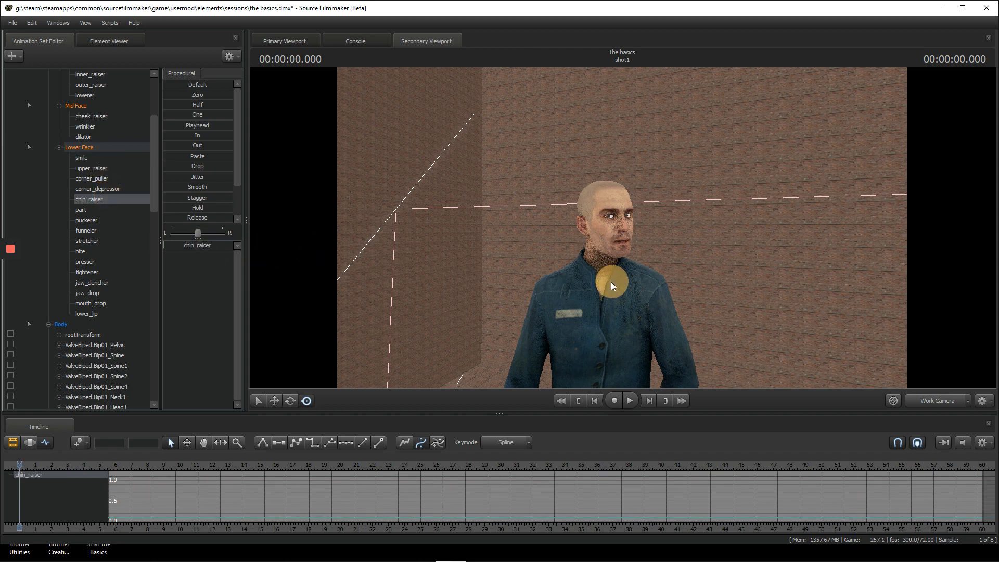
left_click_drag(197, 246, 260, 260)
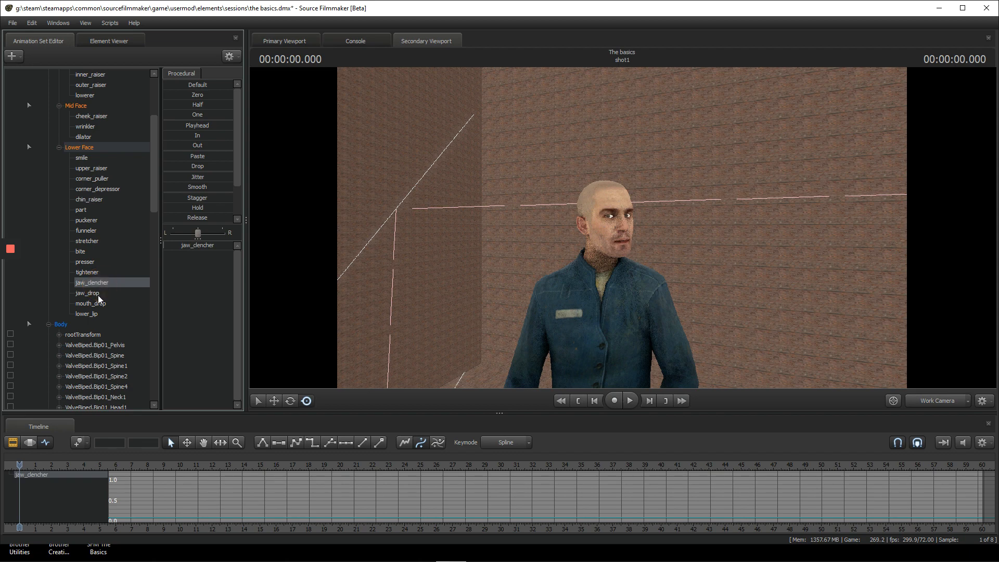
Try the mouth_drop, jaw_drop and lower_lip sliders on the citizen's mouth from a closer view.
left_click_drag(97, 295, 101, 302)
key("w")
left_click_drag(769, 305, 621, 227)
left_click_drag(202, 259, 332, 261)
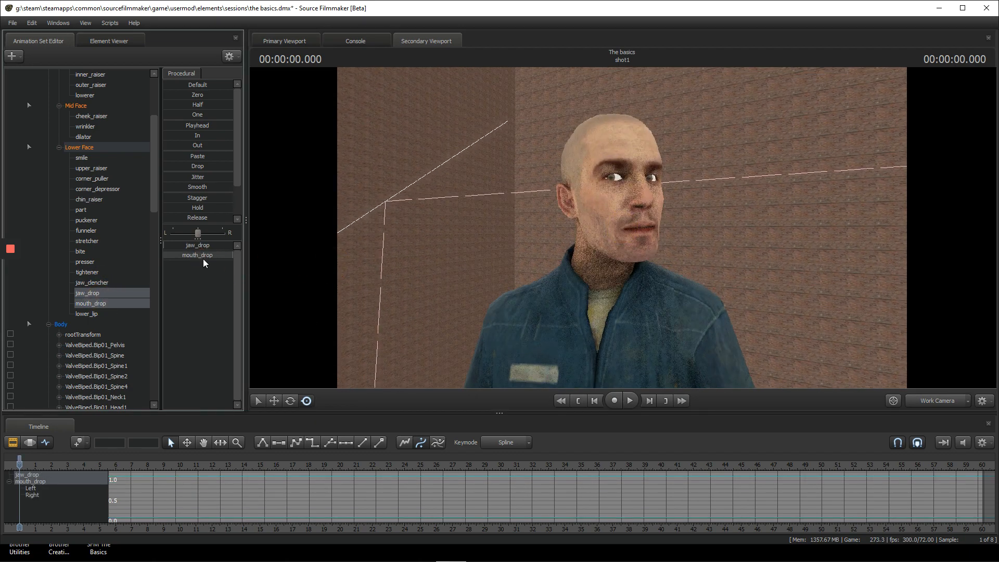
left_click_drag(207, 255, 81, 260)
left_click_drag(169, 244, 460, 246)
left_click_drag(181, 245, 159, 249)
left_click(93, 314)
left_click(273, 241)
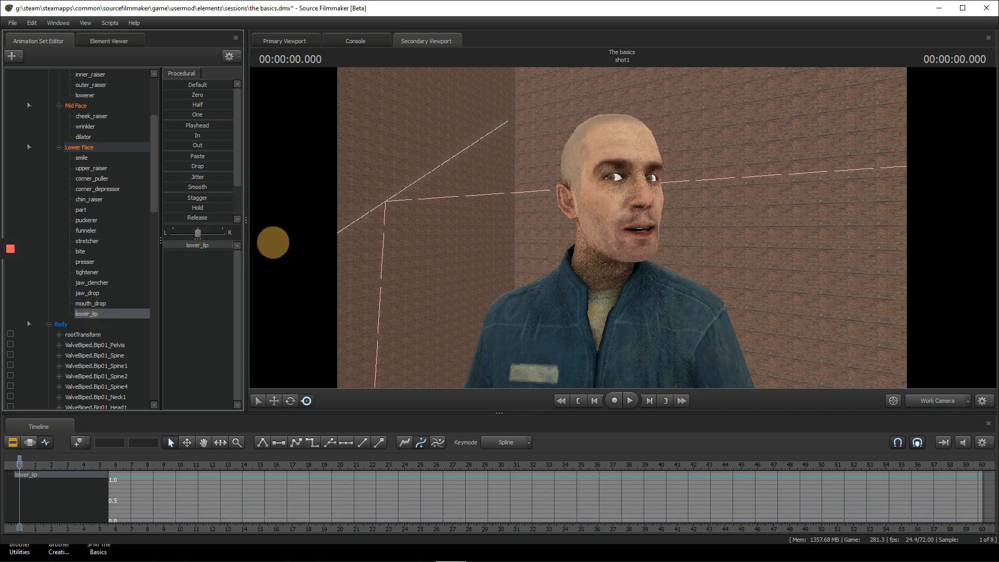
Try the outer_raiser and inner_raiser sliders of the Upper Face group on the eyebrows, and undo the last change.
scroll(140, 245, "up", 3)
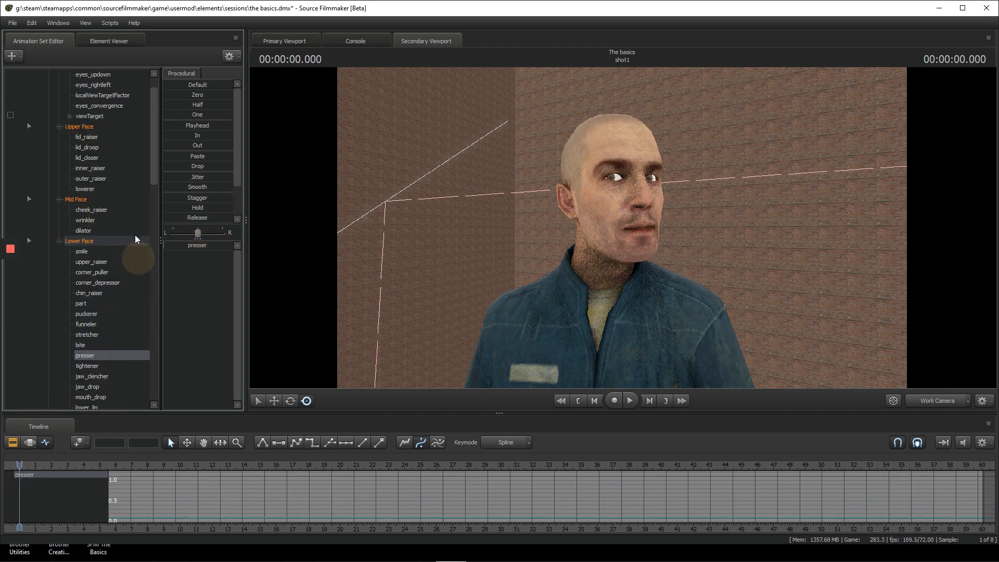
left_click(99, 217)
scroll(101, 215, "up", 1)
left_click(101, 211)
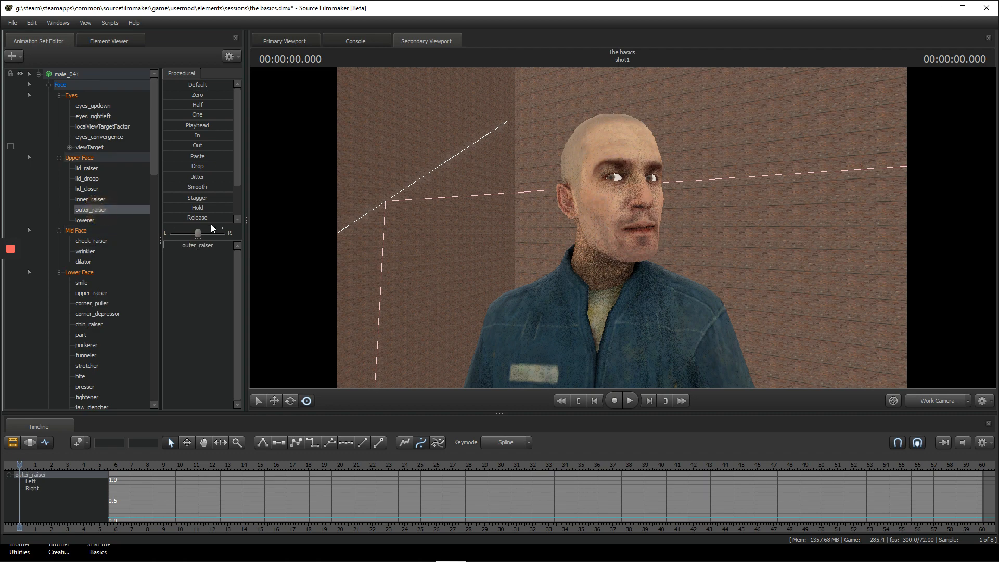
left_click_drag(224, 246, 395, 248)
left_click(88, 200)
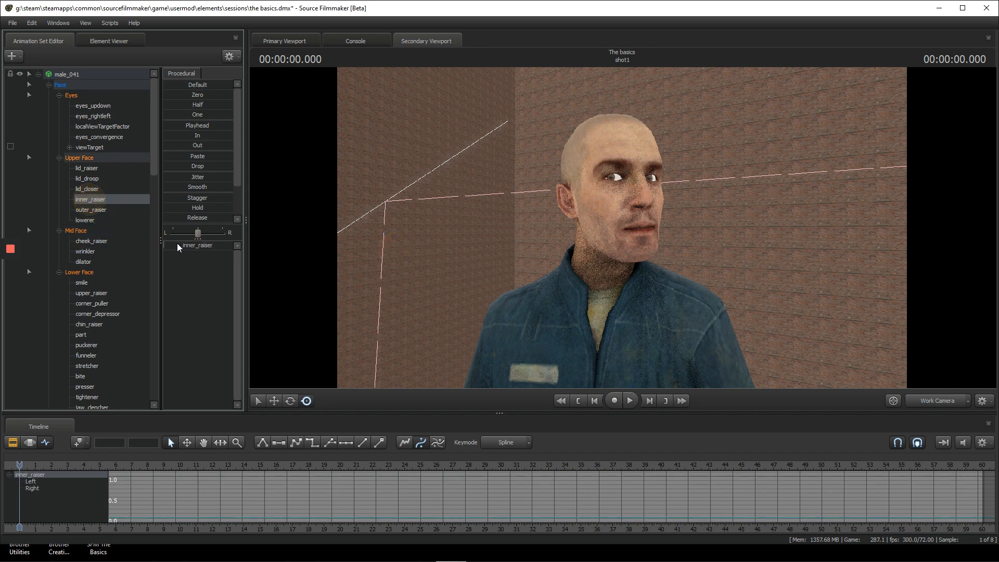
left_click_drag(178, 245, 352, 257)
key("ctrl+z")
Collapse the Eyes subgroup and the Face group, and bring the citizen's head and shoulders into view.
left_click(57, 94)
left_click(50, 86)
key("s")
mouse_move(621, 227)
left_mouse_down()
mouse_move(631, 216)
mouse_move(631, 226)
left_mouse_up()
key("w")
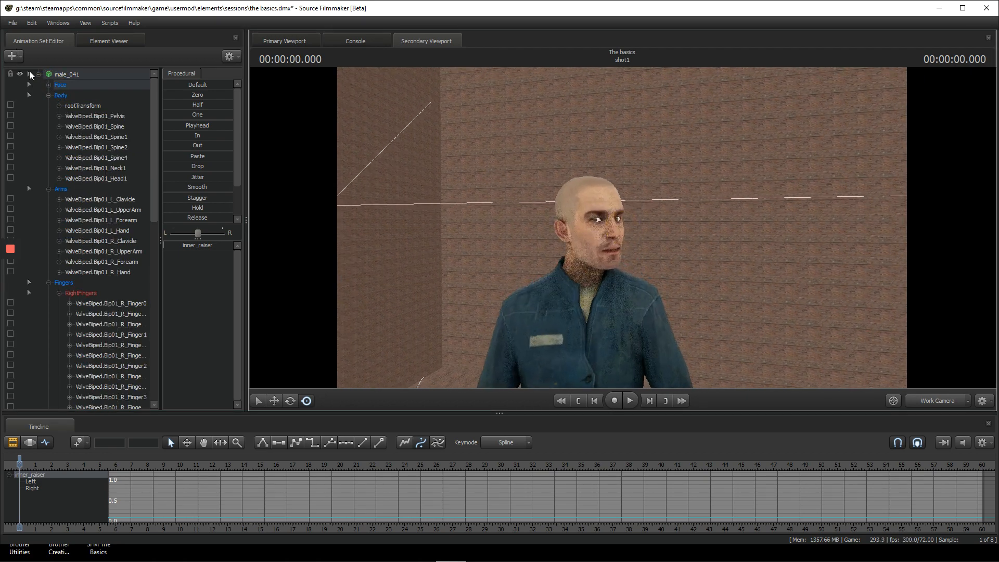
Reopen the Face group and look through its controls from bite up to lowerer with the face in close view.
left_click(55, 87)
left_click(49, 85)
left_click_drag(544, 195, 622, 227)
key("w")
left_click(105, 323)
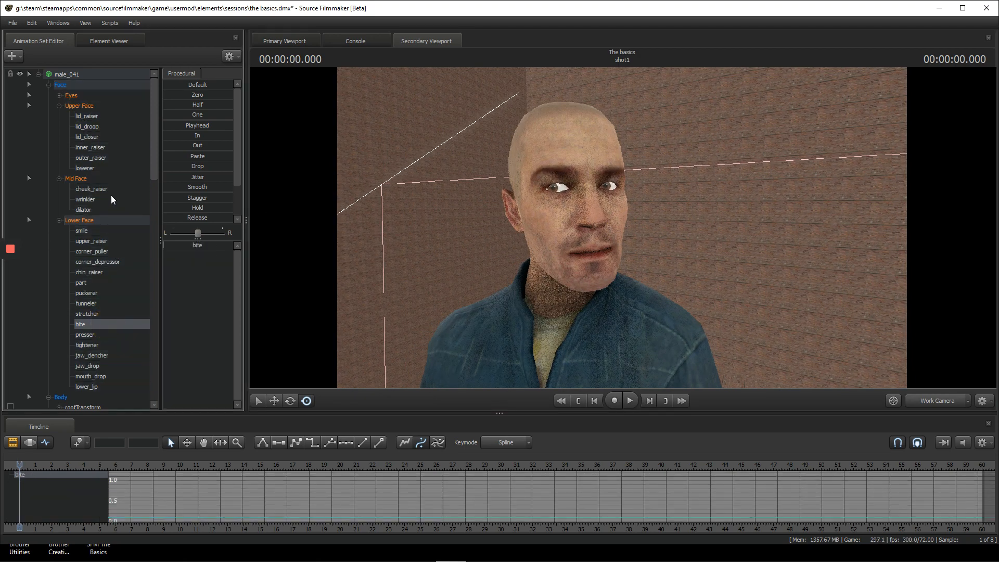
left_click(110, 195)
left_click(101, 158)
left_click(99, 166)
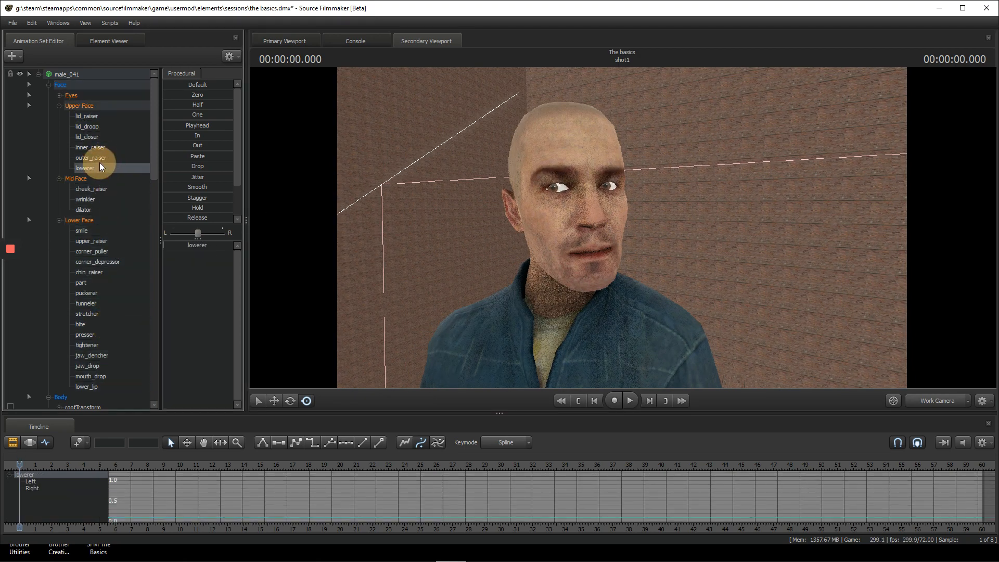
Expand the Eyes subgroup, try the eyes_convergence slider, and undo the change.
left_click(59, 95)
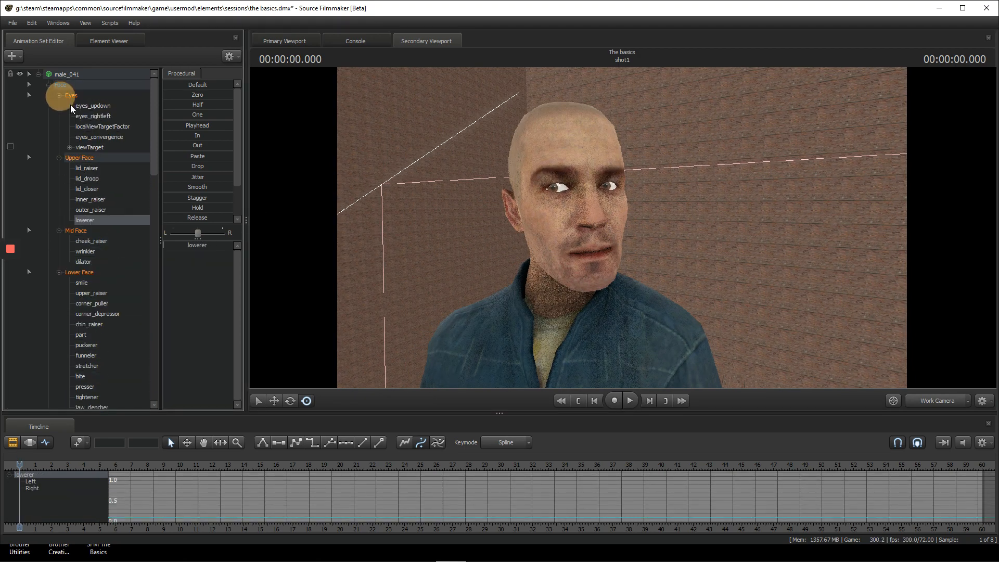
left_click(102, 139)
left_click_drag(199, 243, 303, 257)
key("ctrl+z")
Select the viewTarget control and examine the eyes and the control's manipulator from several angles around the head.
left_click(108, 125)
left_click(104, 146)
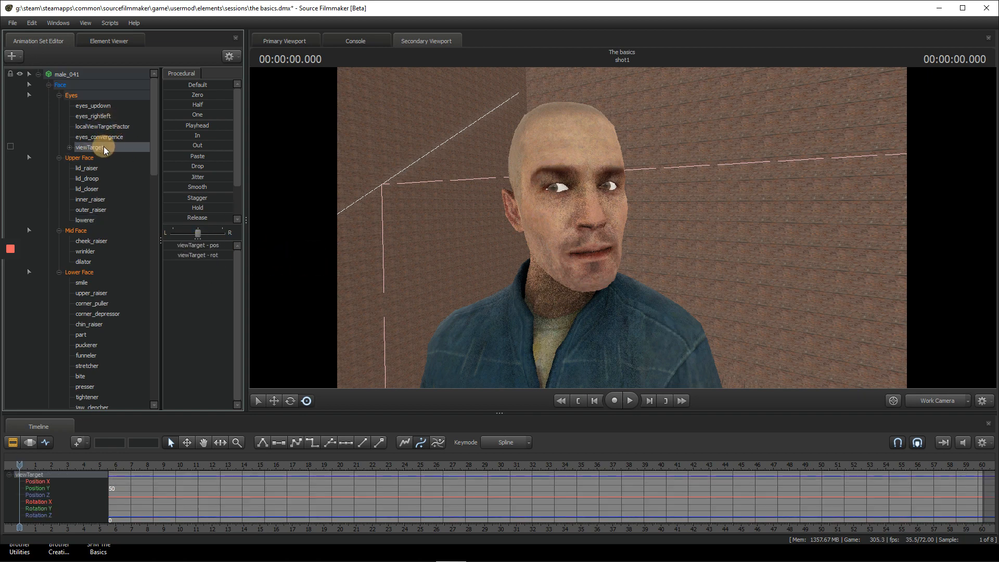
left_click_drag(496, 206, 478, 221)
key("s")
key("w")
key("d")
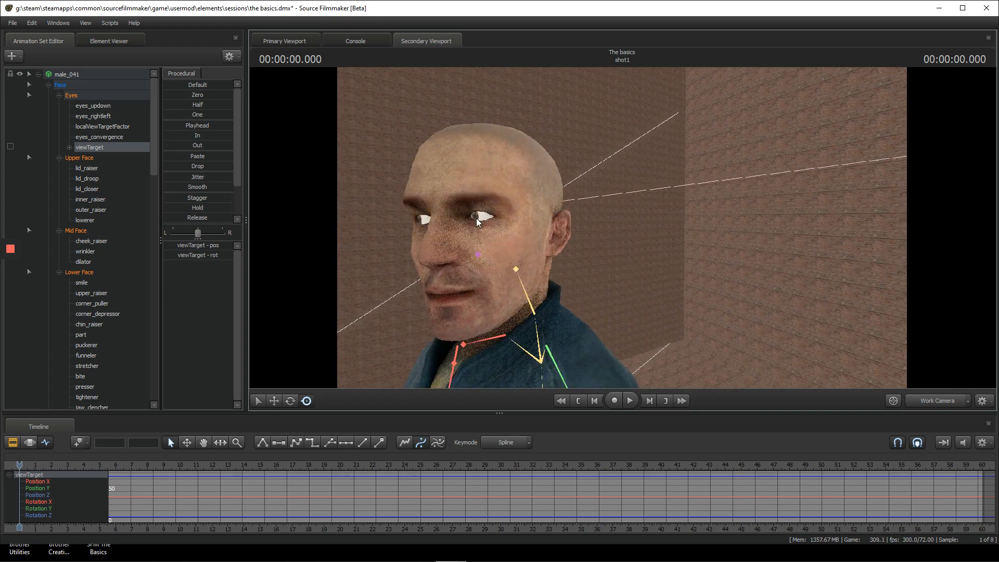
left_click_drag(807, 250, 649, 230)
key("w")
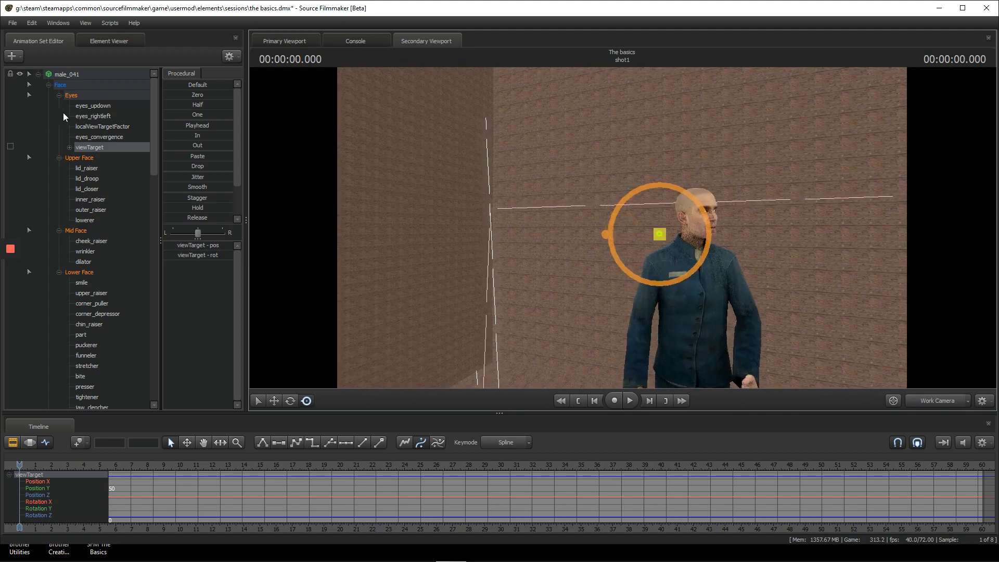
Try the eyes_rightleft control, and redirect the citizen's gaze by moving viewTarget in the viewport.
left_click(94, 116)
left_click(389, 262)
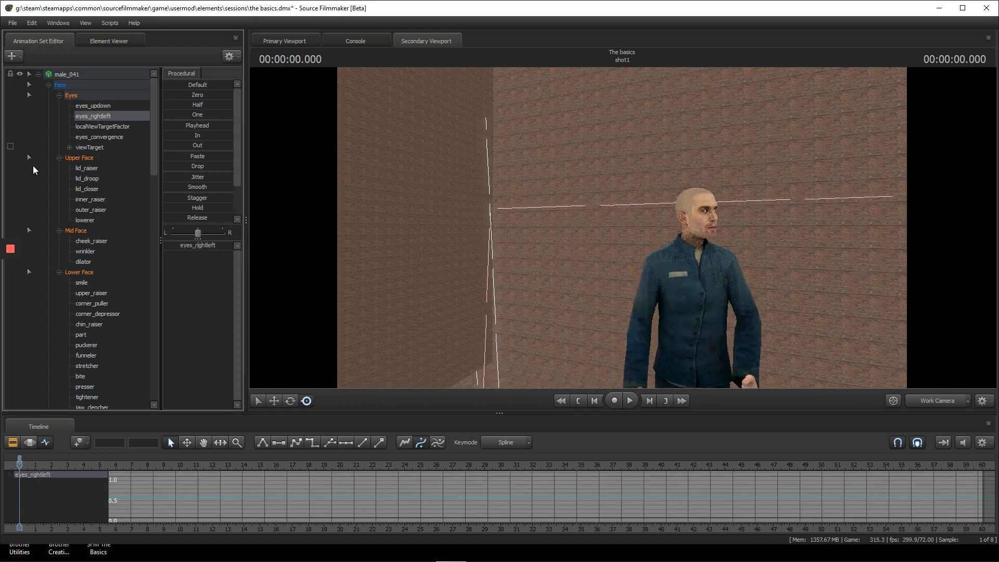
left_click(106, 146)
left_click_drag(297, 184, 338, 187)
mouse_move(611, 231)
left_mouse_down()
mouse_move(687, 176)
mouse_move(621, 228)
left_mouse_up()
left_click_drag(500, 229, 621, 228)
Frame the citizen's head up close and select the lid_droop control in the Upper Face subgroup.
key("a")
key("w")
left_click(109, 177)
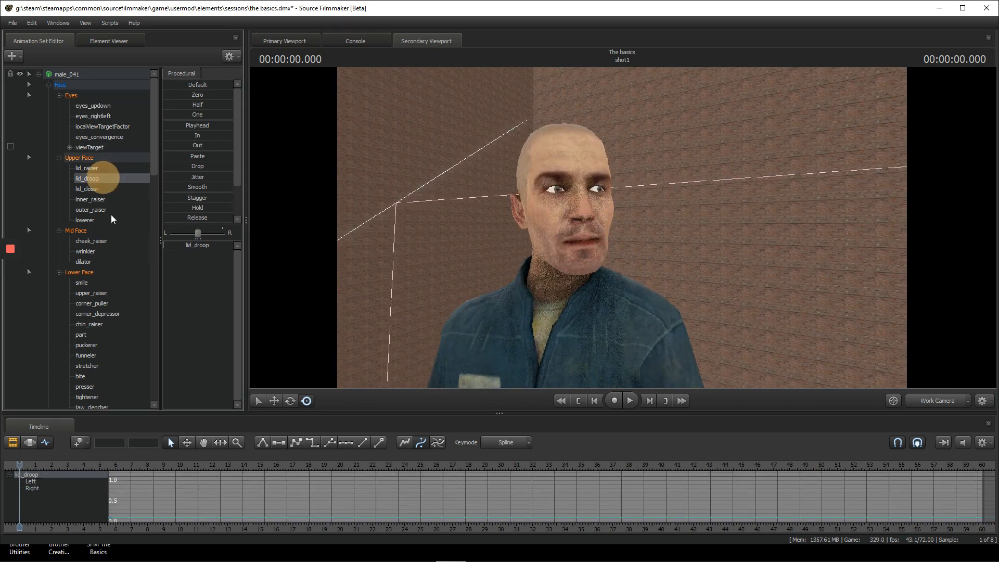
Select the smile control in the Lower Face subgroup and raise its slider to give the citizen a smile.
left_click(121, 261)
scroll(122, 264, "down", 4)
left_click(110, 158)
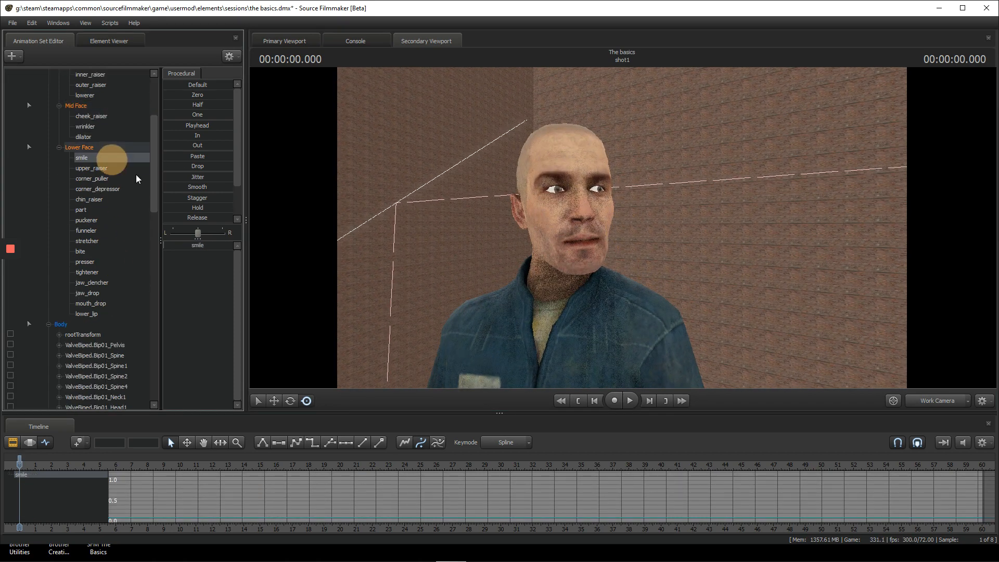
left_click_drag(208, 248, 233, 235)
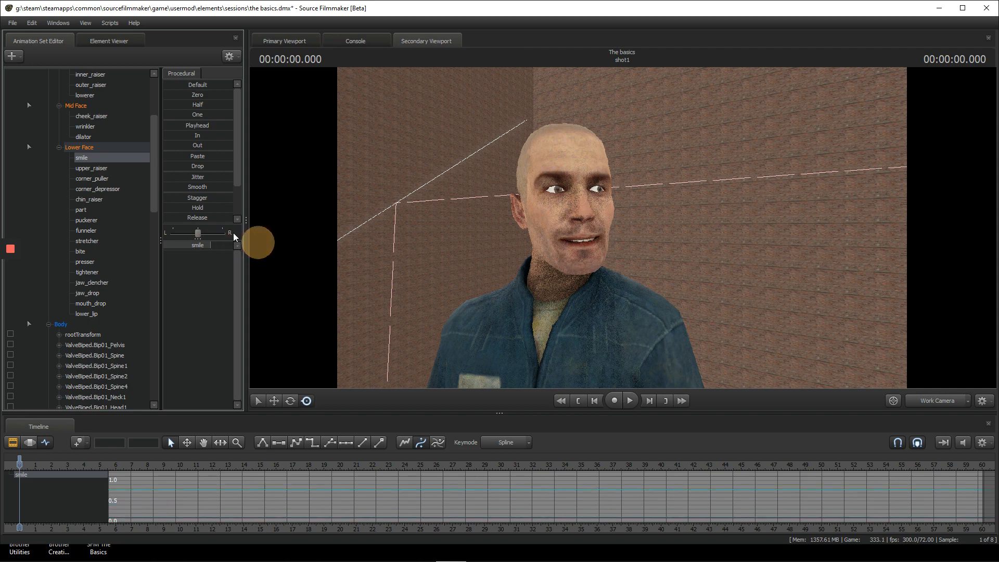
Try the upper_raiser control and go through other Lower Face controls, including chin_raiser, corner_depressor, bite, mouth_drop and jaw_drop.
left_click(111, 199)
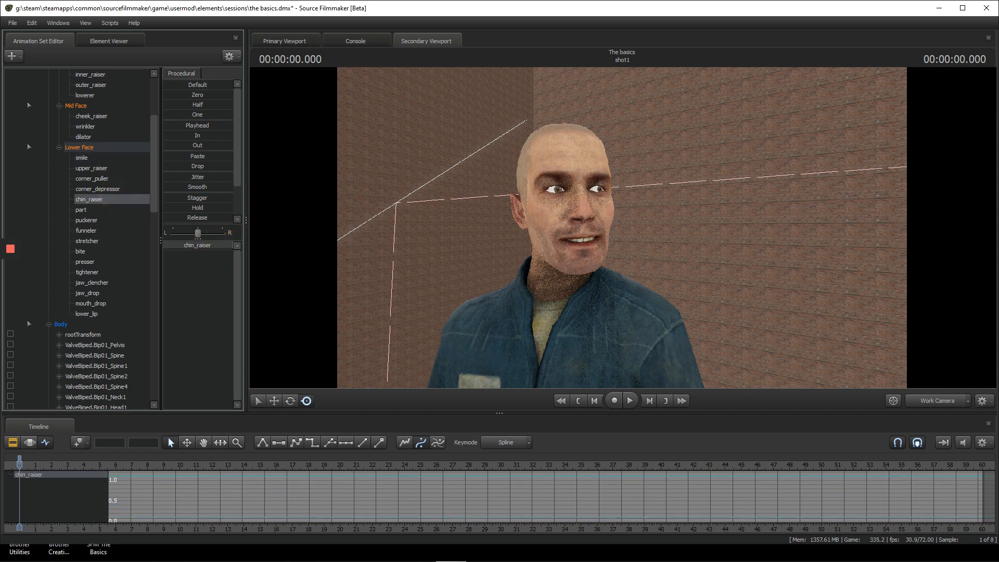
left_click(111, 167)
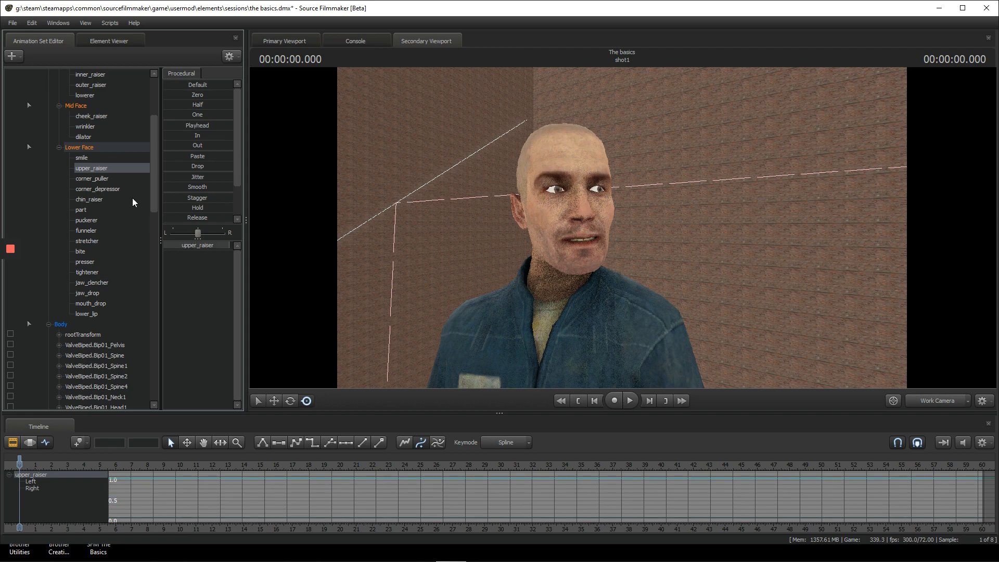
left_click(118, 188)
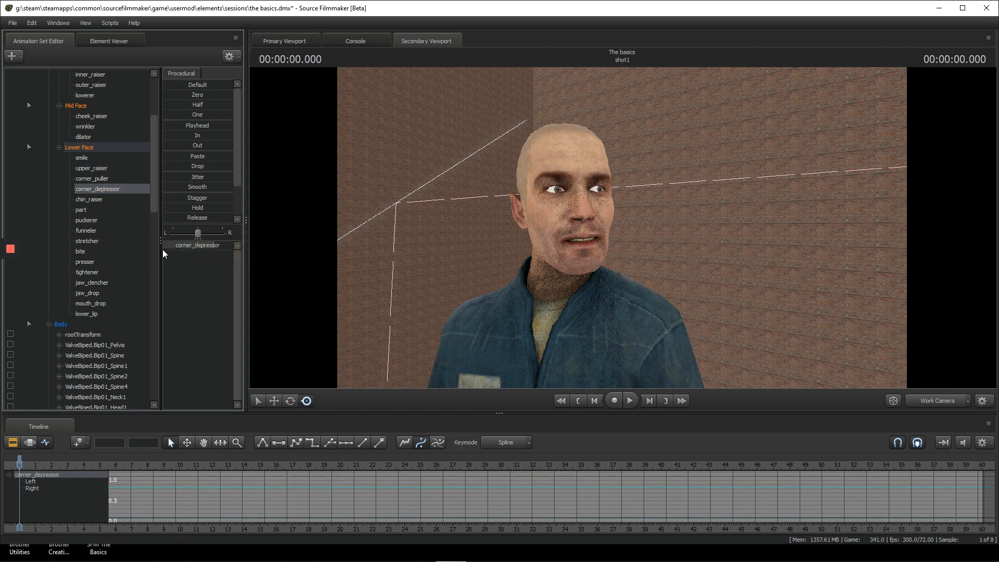
left_click(95, 251)
left_click_drag(196, 247, 294, 240)
left_click(112, 301)
left_click(86, 294)
Go through the Mid Face controls wrinkler, dilator and cheek_raiser.
scroll(90, 294, "up", 2)
left_click(86, 188)
left_click(106, 197)
left_click(110, 178)
Raise the brow controls inner_raiser, outer_raiser and lowerer, and adjust the lid controls in the Upper Face subgroup.
left_click(108, 148)
left_click(100, 134)
left_click_drag(199, 245, 301, 250)
left_click(100, 147)
left_click(106, 157)
left_click_drag(232, 249, 291, 245)
left_click(111, 116)
left_click_drag(198, 245, 323, 252)
left_click(73, 105)
Examine the citizen's adjusted facial expression in the viewport from nearer and farther away.
key("s")
left_click_drag(623, 227, 621, 227)
key("w")
key("s")
key("w")
key("s")
key("s")
key("w")
key("w")
Switch the viewport to camera1 and fly it into position so that it frames the citizen's full body.
left_click(929, 396)
key("s")
key("a")
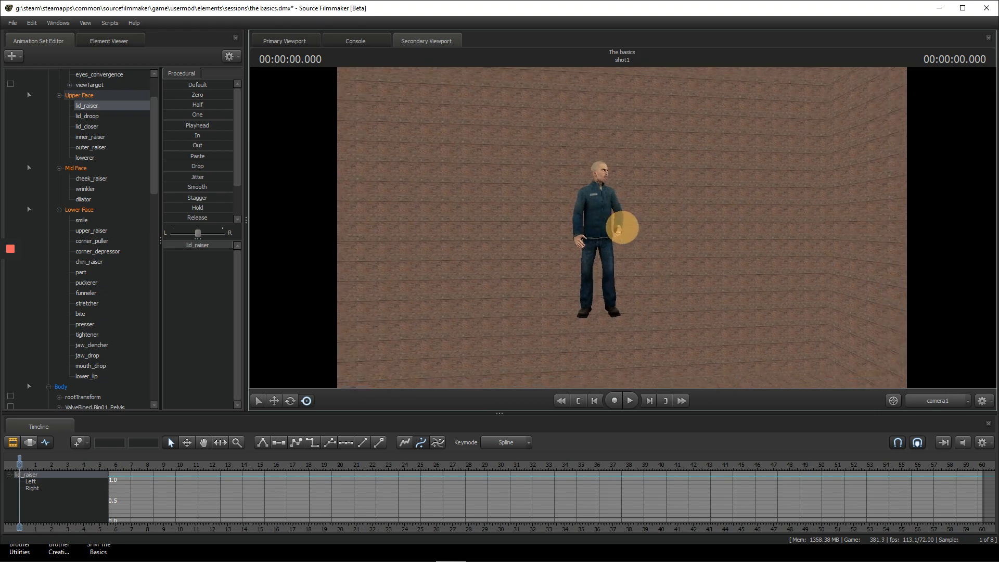
key("w")
left_click_drag(622, 228, 621, 229)
key("a")
key("w")
key("d")
key("w")
key("w")
key("s")
key("w")
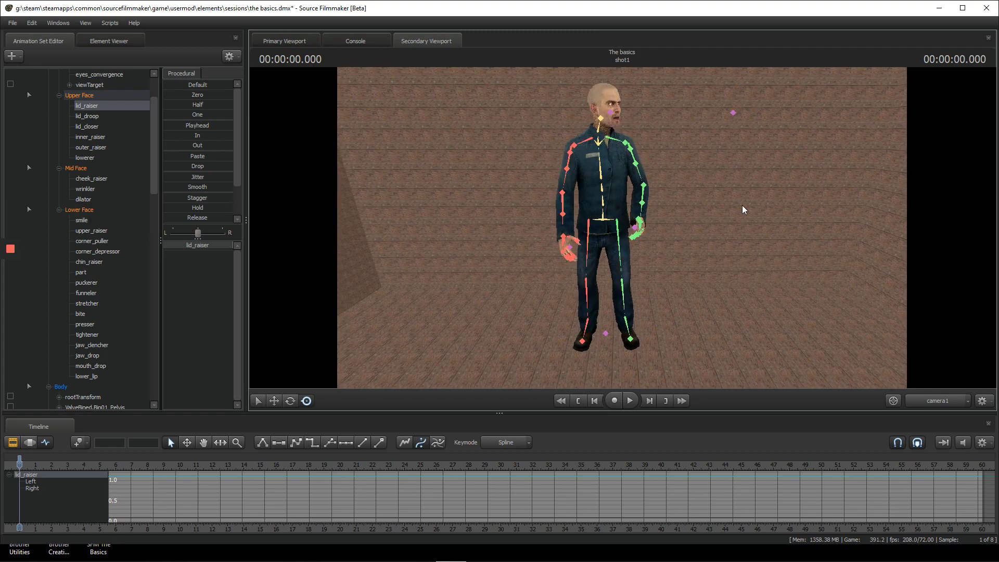
Select the ValveBiped.Bip01_Spine bone in the viewport and bring the start of its curves into closer view in the timeline.
left_click(603, 204)
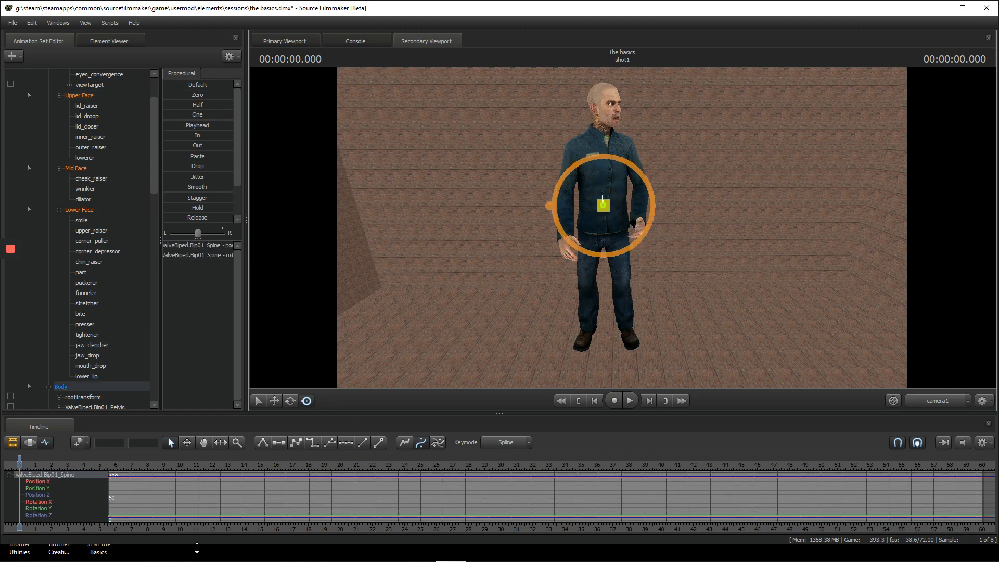
left_click_drag(190, 532, 577, 512)
scroll(460, 501, "up", 6)
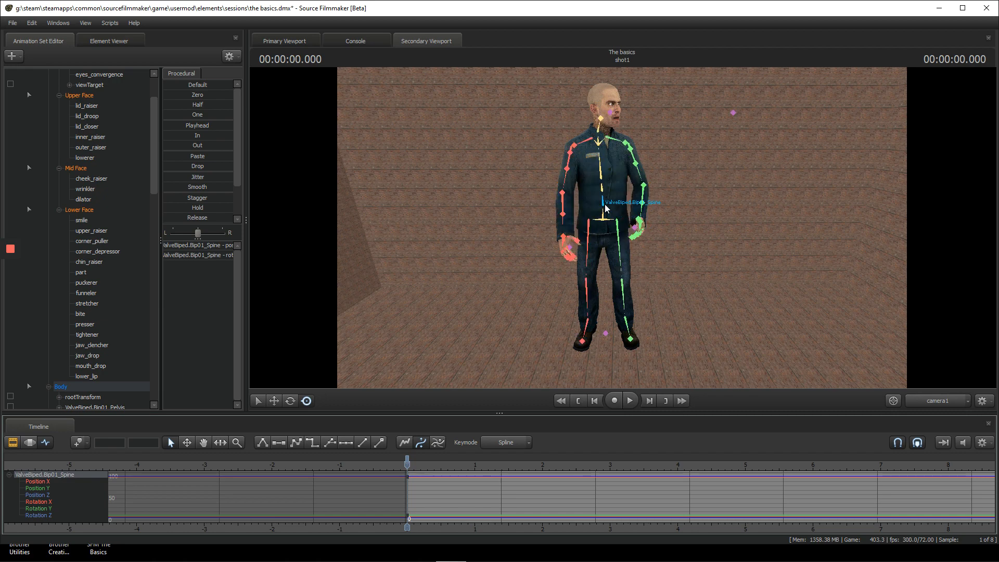
left_click(605, 207, "ctrl")
Review the male_041 animation set's commands, including Unlock Transforms and the Rig options.
scroll(33, 179, "up", 5)
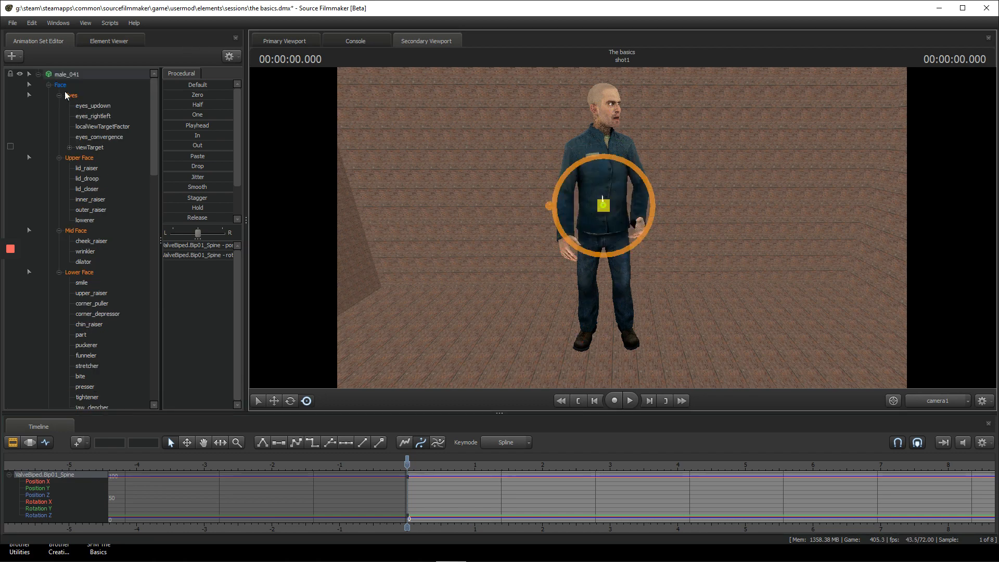
left_click(67, 74)
right_click(66, 75)
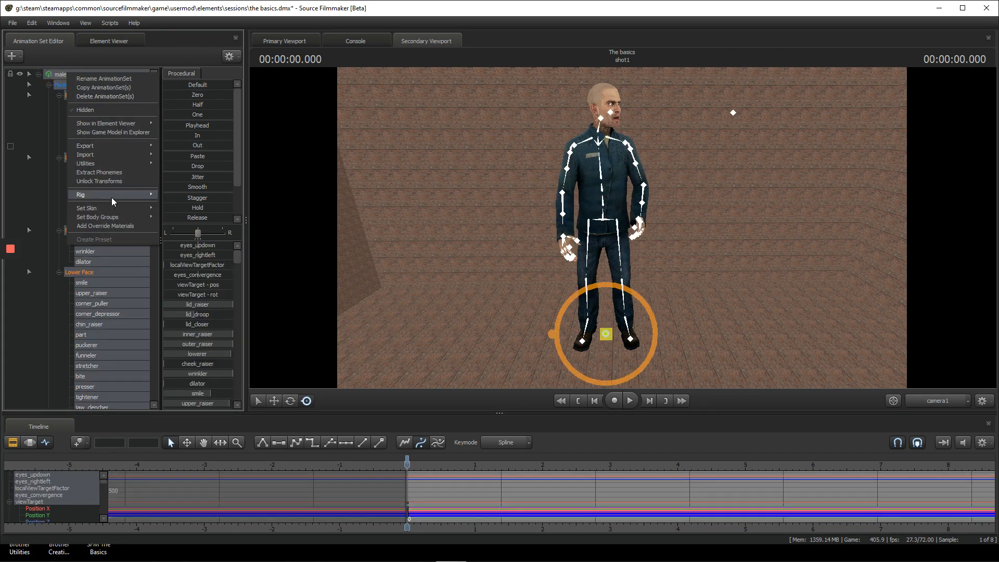
right_click(62, 74)
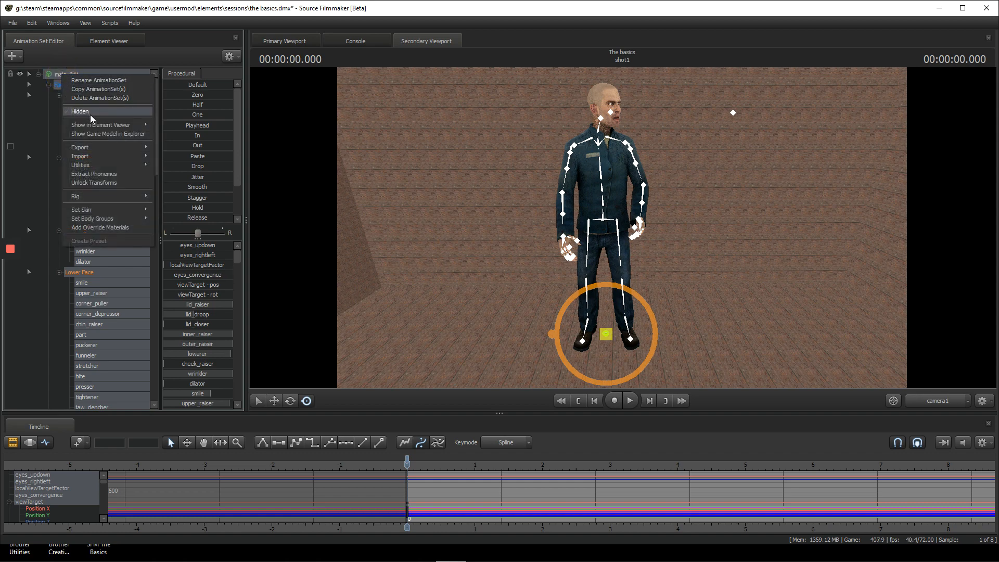
mouse_move(112, 149)
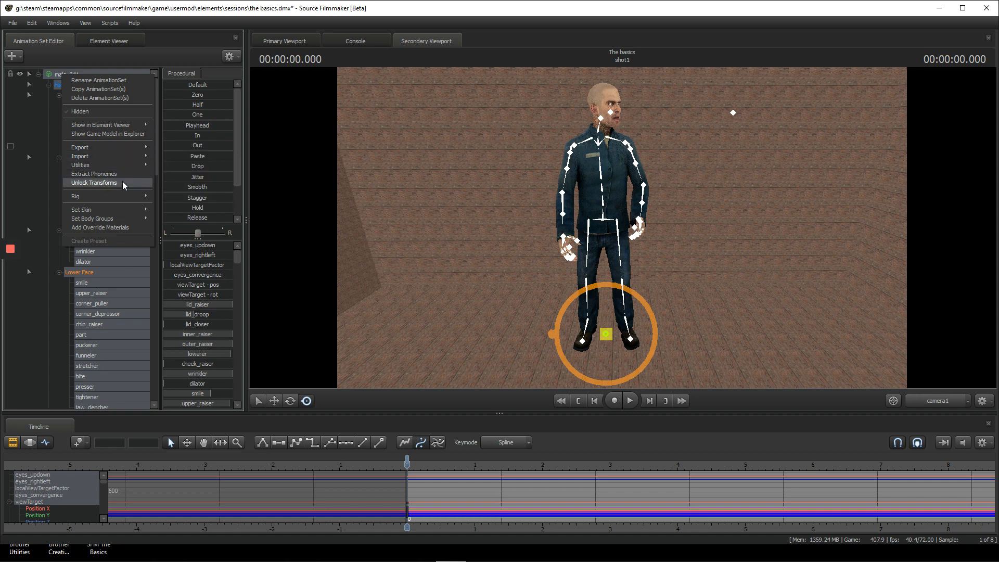
mouse_move(110, 209)
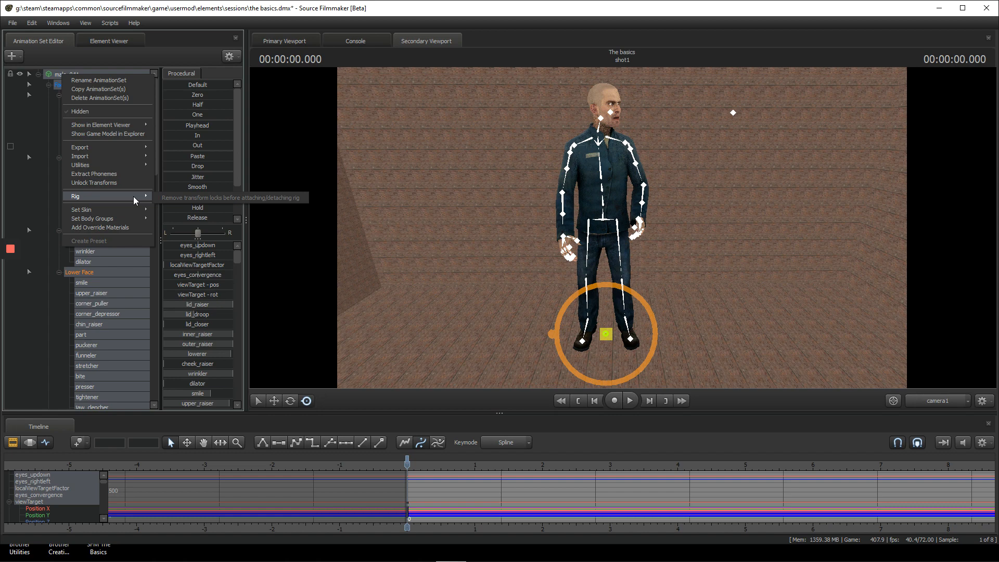
left_click(114, 291)
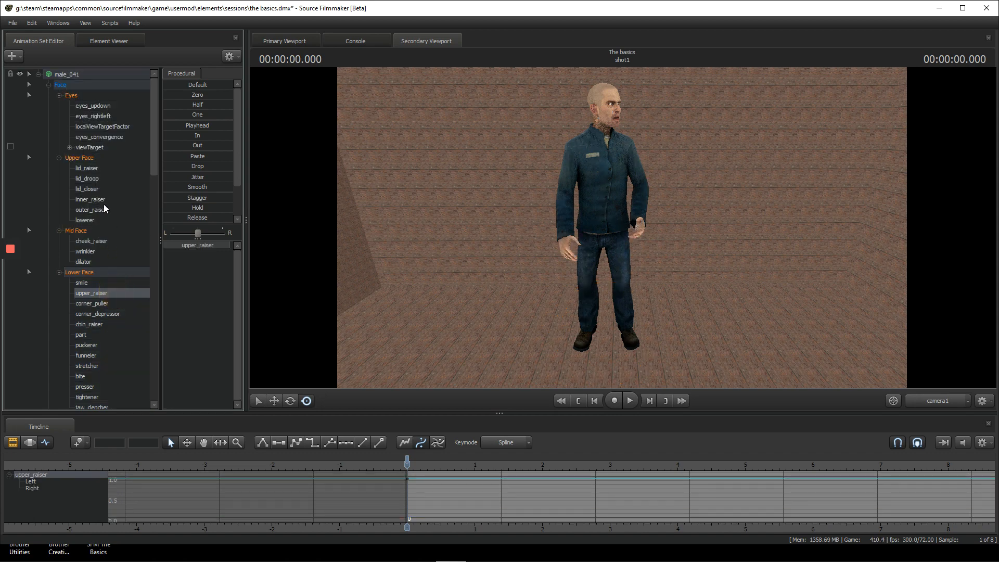
Test and undo an adjustment of the ValveBiped.Bip01_R_Bicep bone in the Unknown group, and remove its transform lock.
scroll(104, 193, "down", 2)
scroll(105, 192, "down", 15)
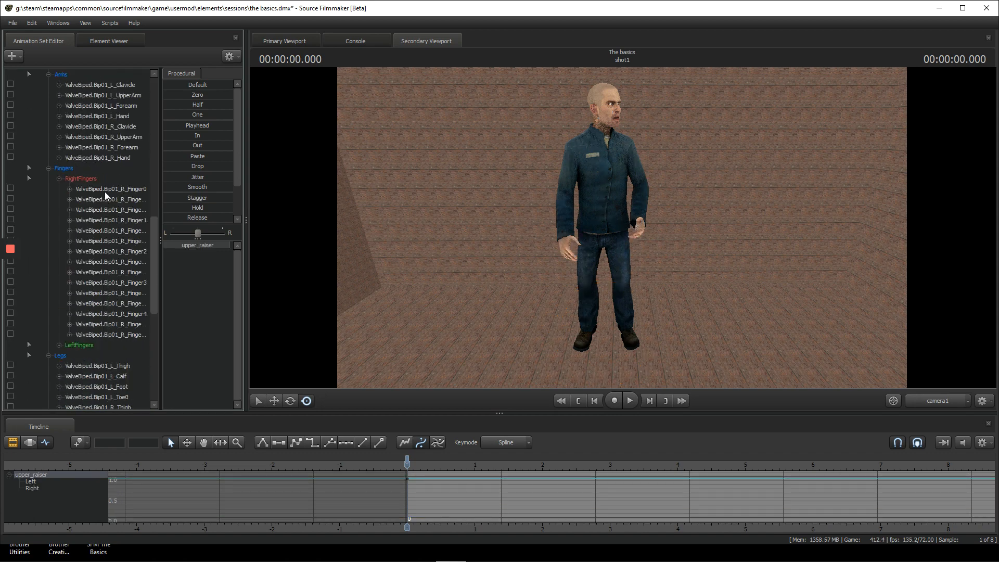
scroll(105, 191, "down", 5)
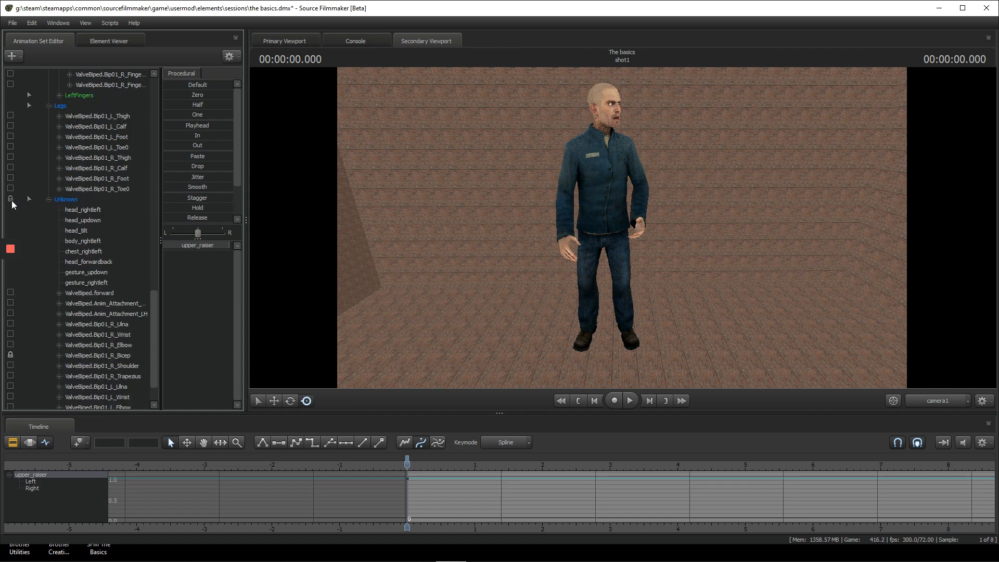
left_click(87, 356)
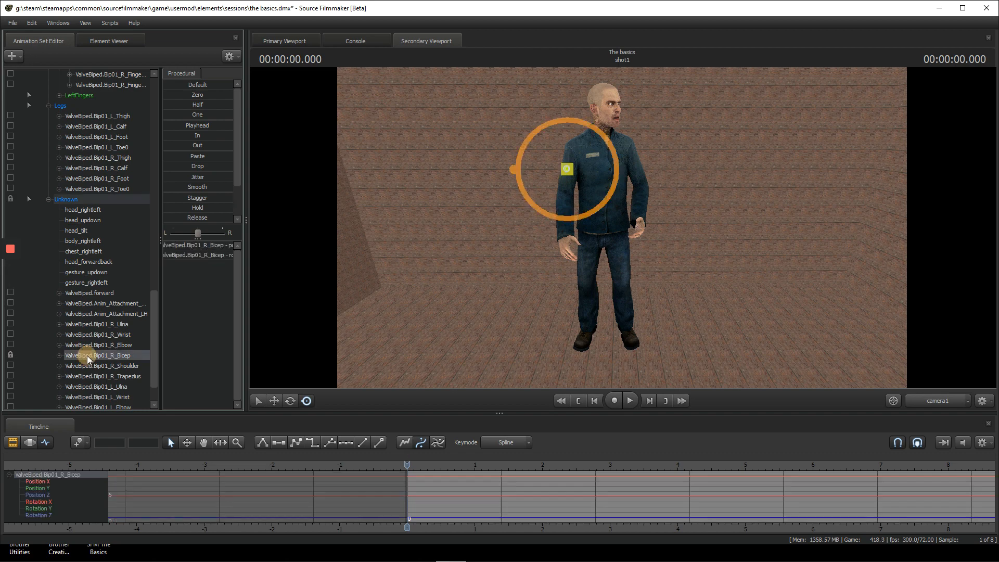
left_click_drag(542, 184, 576, 195)
key("ctrl+z")
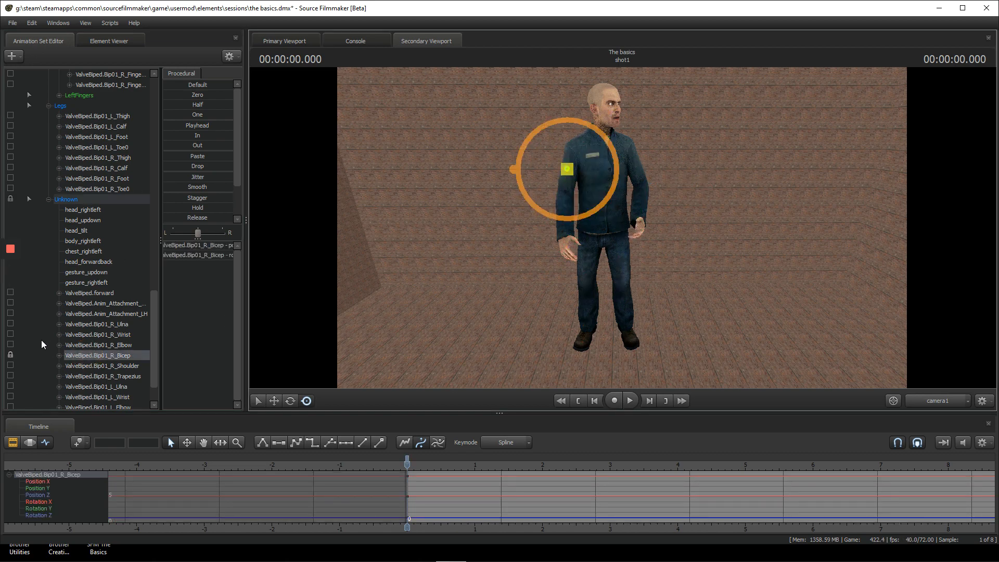
left_click(10, 356)
Attach the rig_biped_simple rig to the male_041 animation set.
scroll(80, 279, "up", 8)
scroll(86, 183, "up", 5)
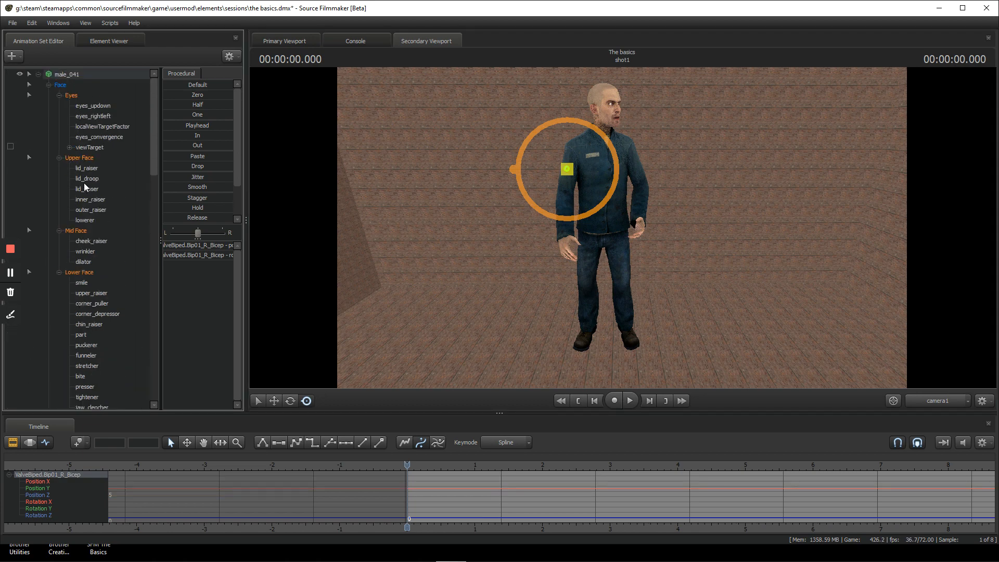
right_click(76, 80)
mouse_move(141, 191)
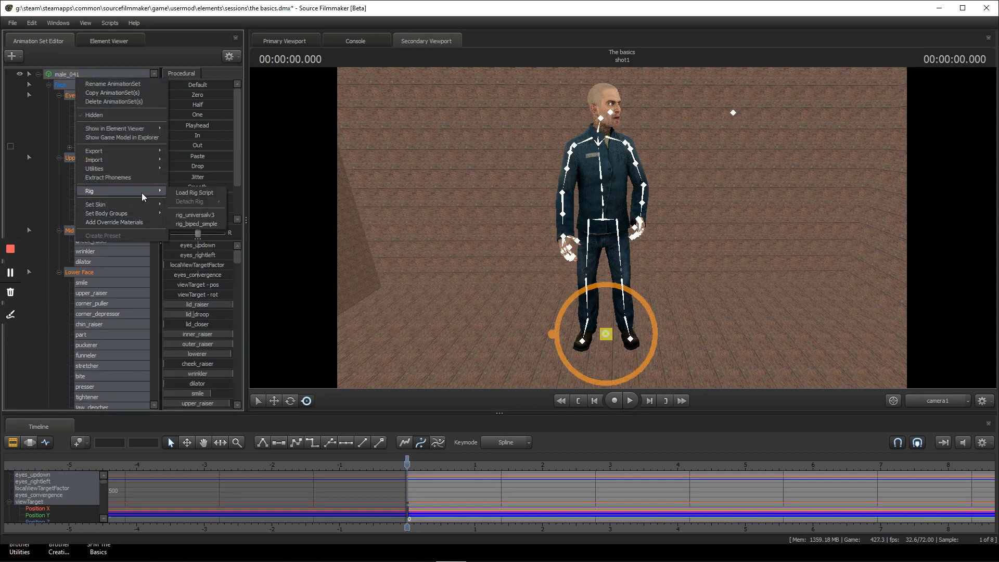
left_click(201, 225)
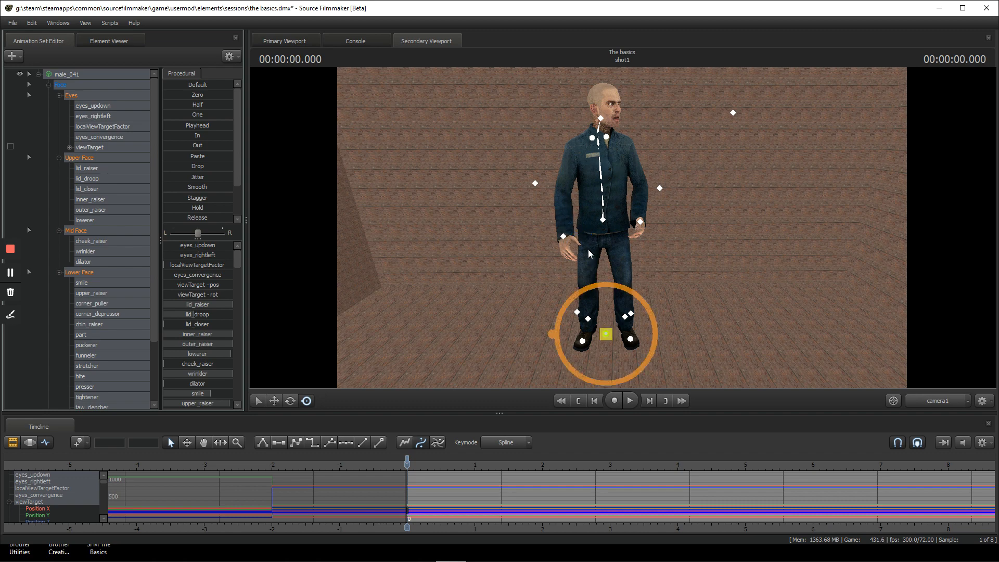
Select the rig_hand_R handle and move the citizen's right hand slightly upward so the elbow bends.
left_click(563, 236)
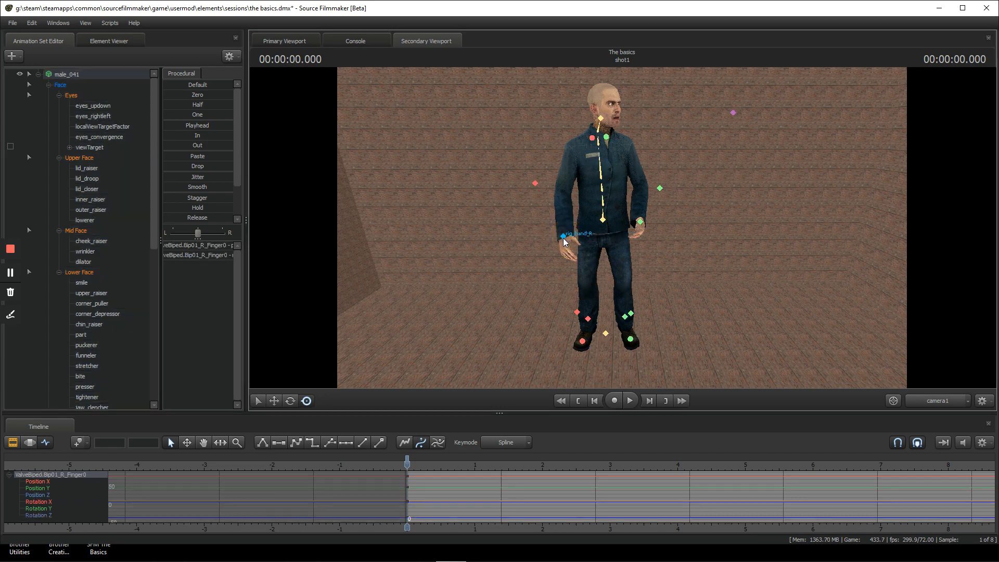
left_click(700, 210)
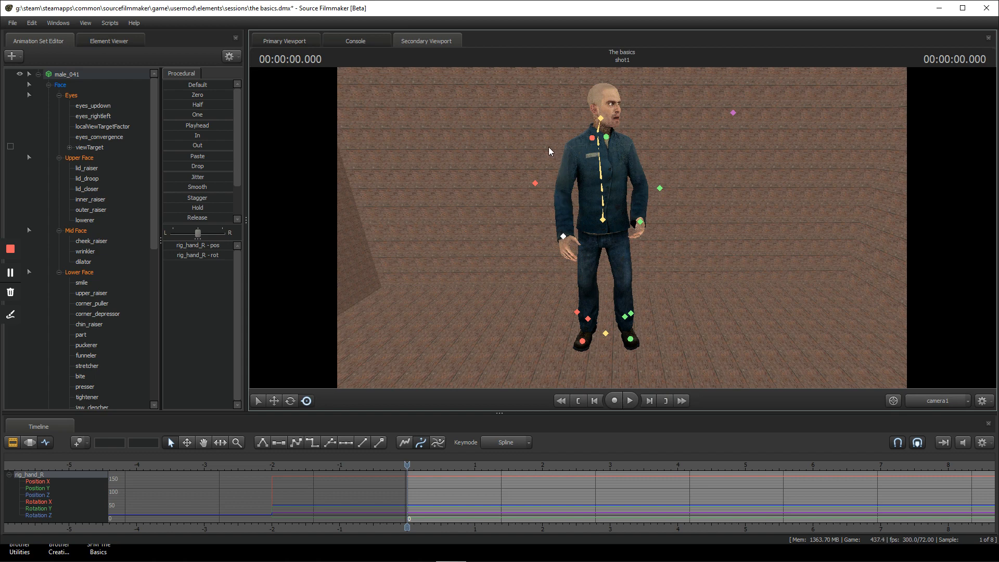
left_click(563, 236)
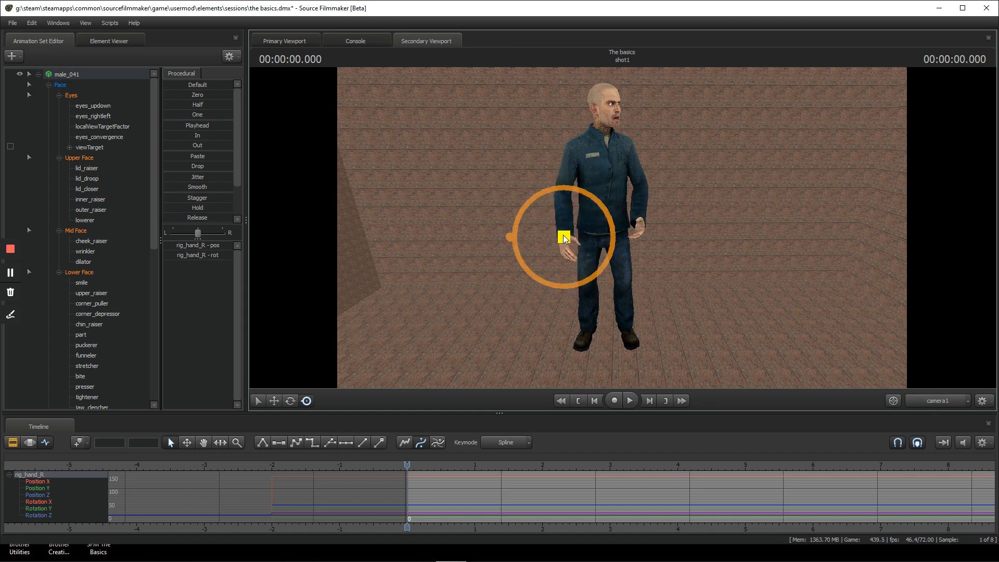
left_click_drag(566, 239, 545, 217)
left_click_drag(539, 230, 564, 228)
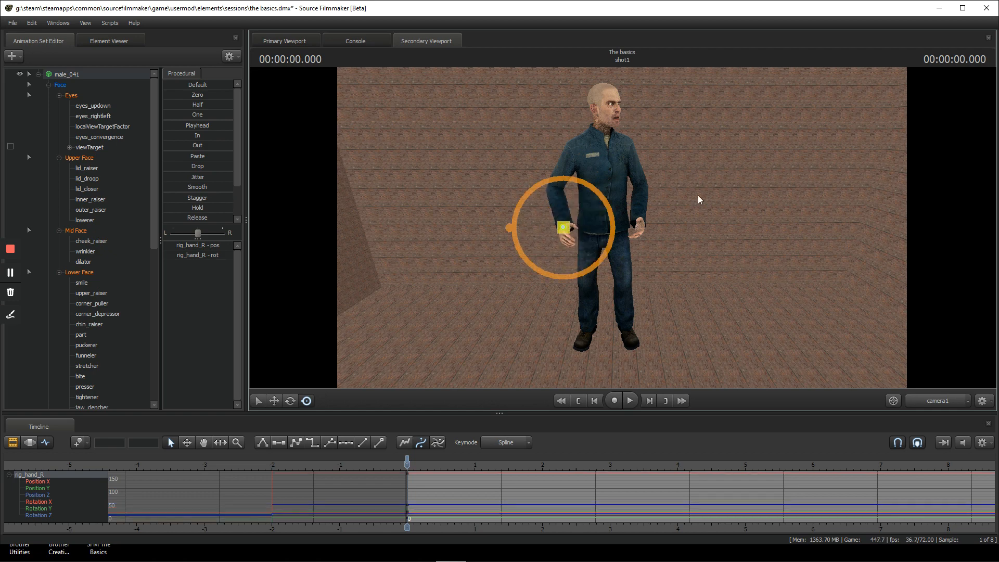
Detach the rig_biped_male_041 rig from the male_041 animation set.
right_click(720, 205)
key("Escape")
left_click_drag(635, 217, 622, 227)
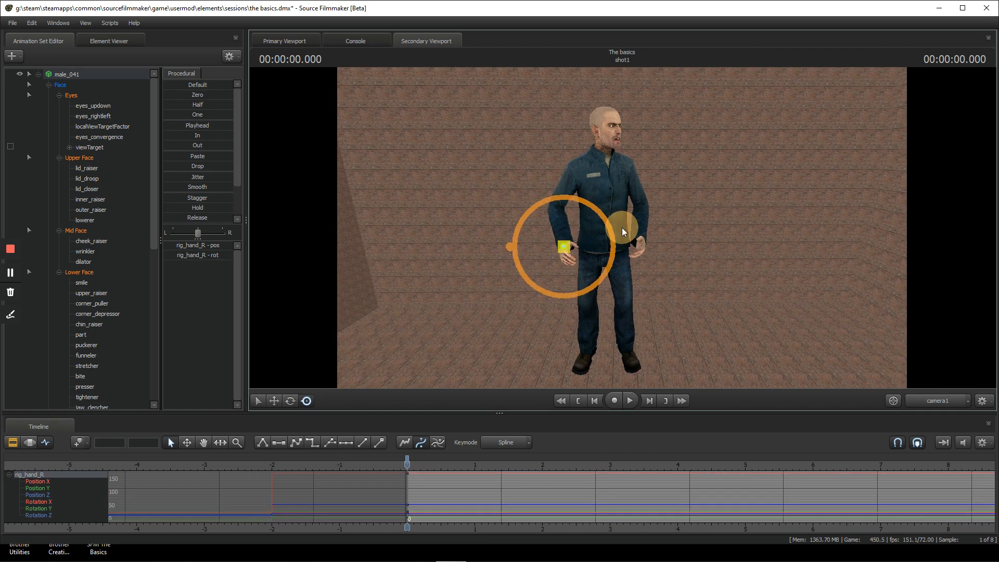
right_click(63, 77)
mouse_move(136, 185)
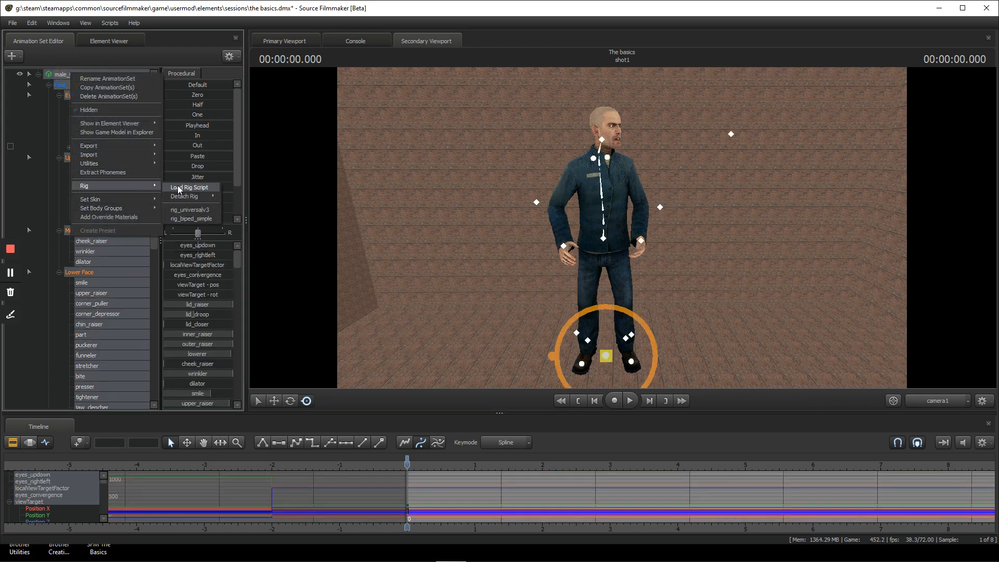
mouse_move(209, 196)
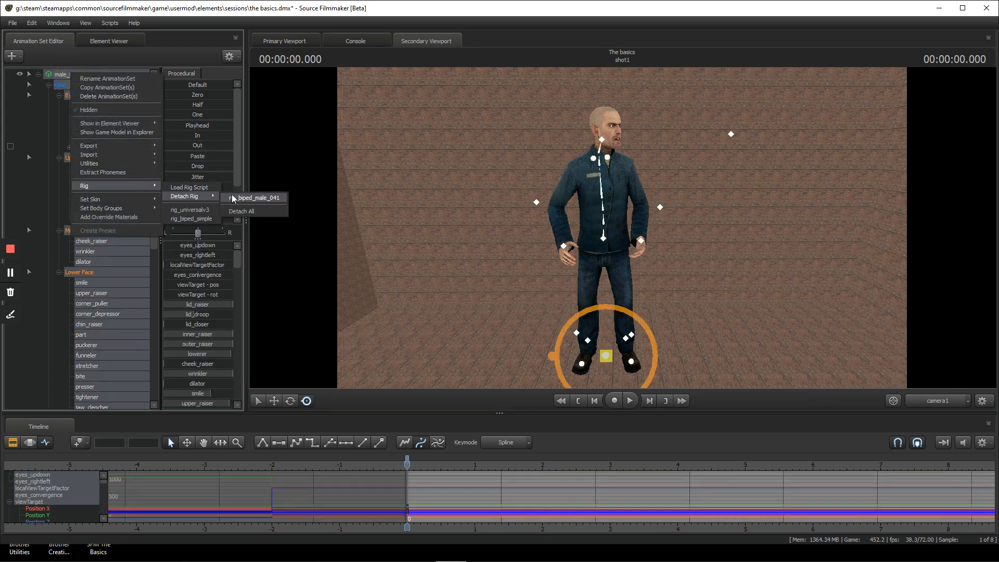
left_click(254, 198)
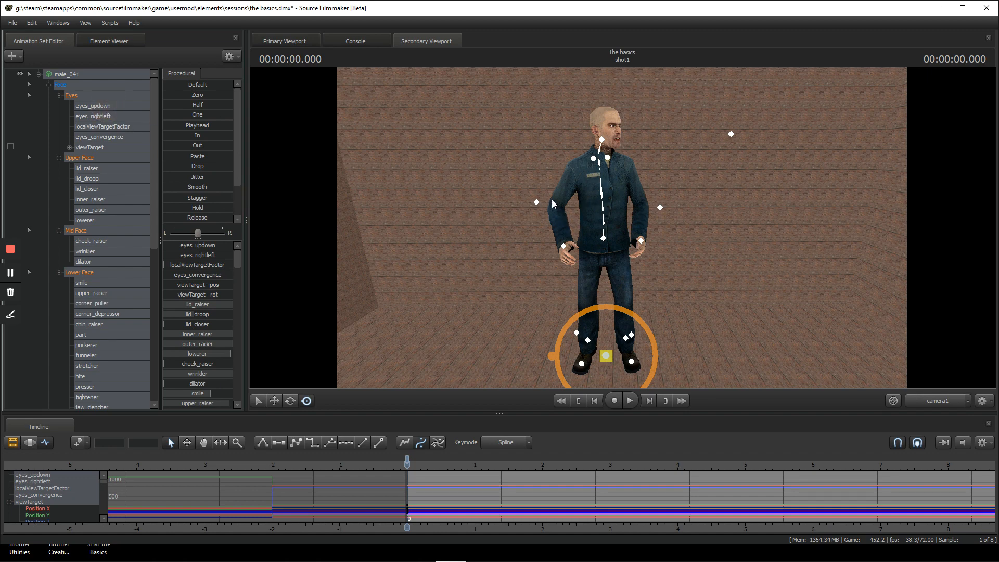
Select the ValveBiped.Bip01_R_Forearm bone and reframe the citizen's full body in camera1.
left_click(556, 217, "ctrl")
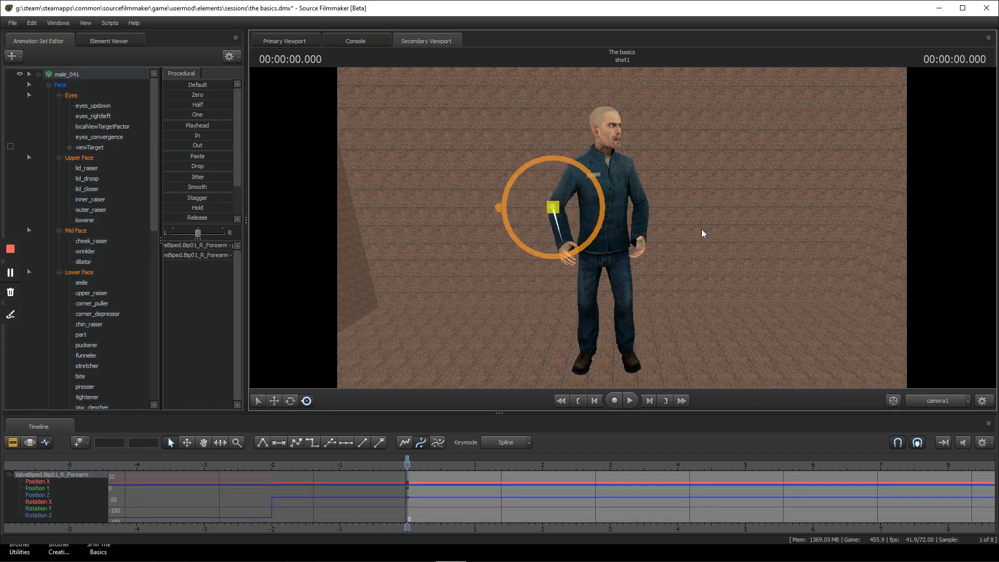
right_click(727, 227)
left_click_drag(716, 209, 633, 238)
key("w")
key("s")
key("w")
Select the ValveBiped.Bip01_Spine bone and examine its curves around time zero in the Graph Editor at several zoom levels.
left_click(624, 213, "ctrl")
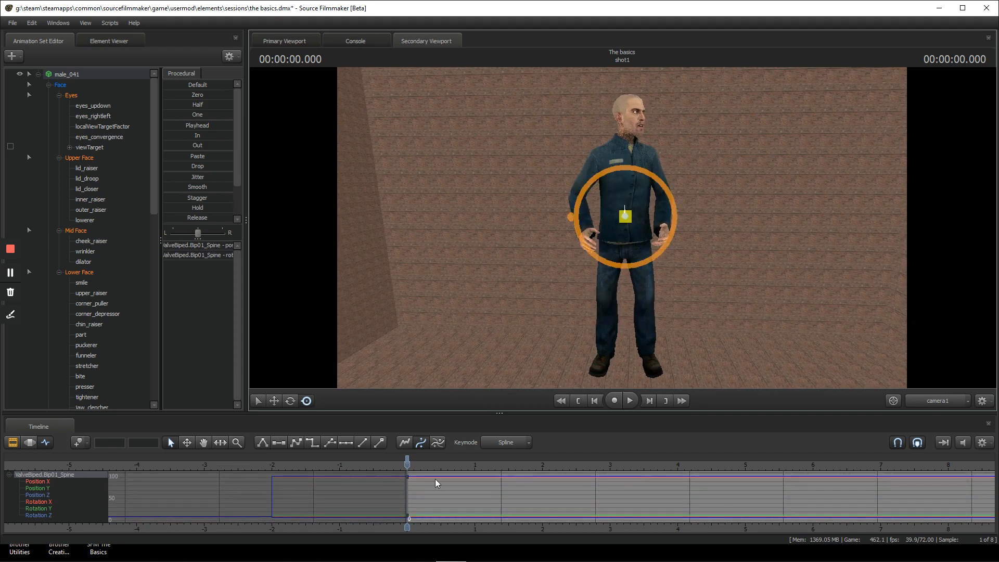
middle_click_drag(479, 506, 573, 506)
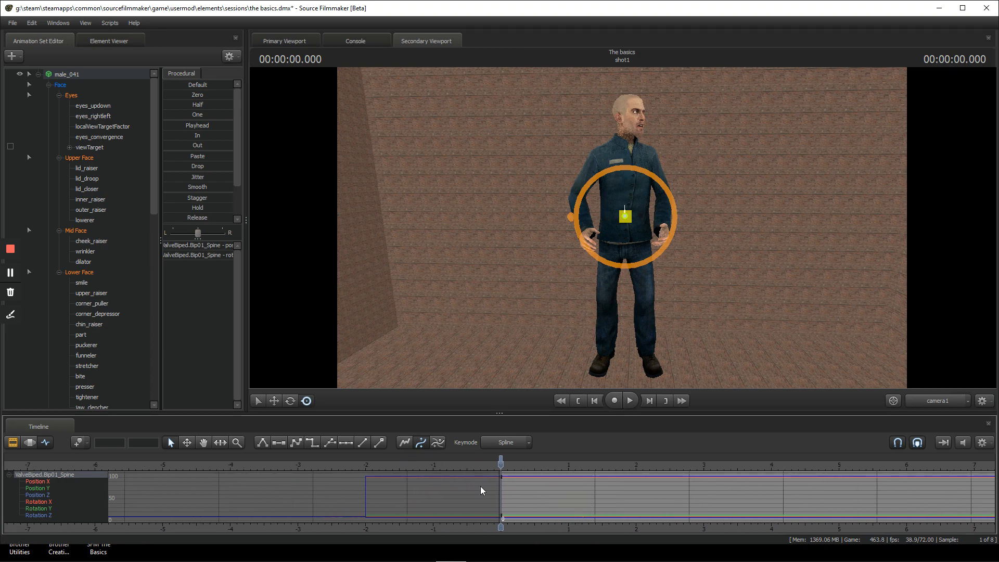
scroll(499, 480, "up", 4)
scroll(529, 473, "down", 3)
scroll(529, 473, "down", 4)
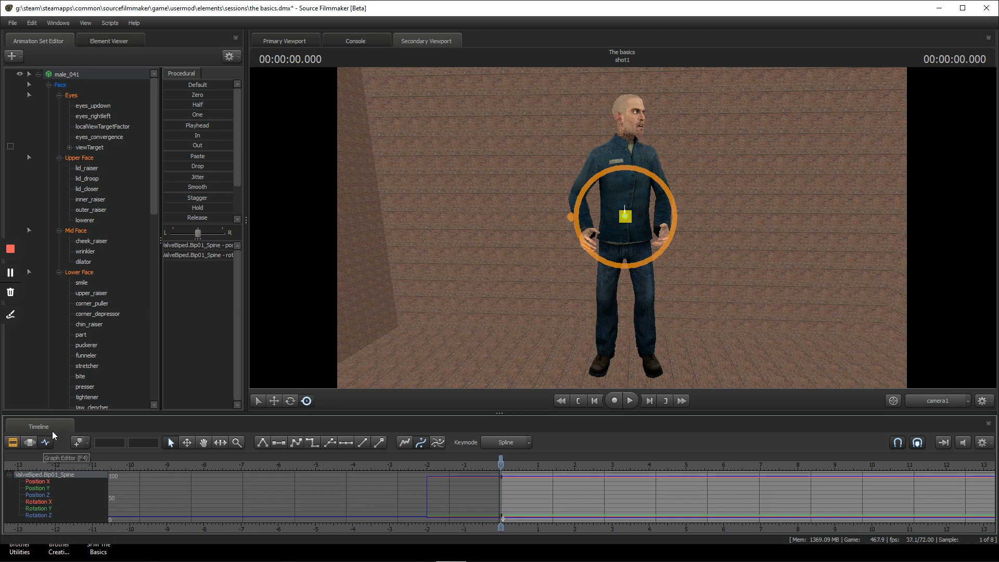
scroll(581, 489, "up", 6)
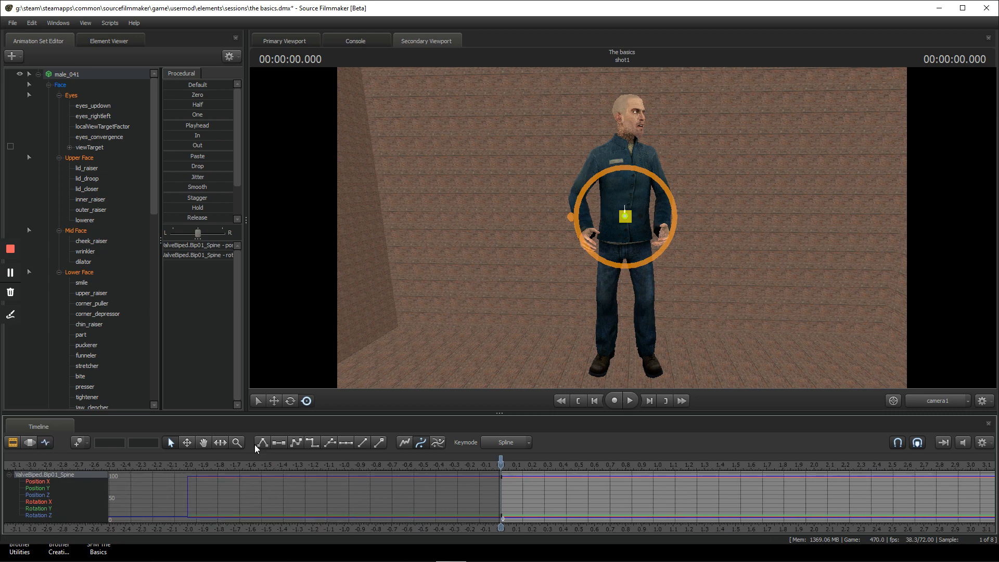
Set the Graph Editor's key mode to Linear for the ValveBiped.Bip01_Spine curves.
left_click(13, 443)
left_click(27, 440)
left_click(38, 440)
scroll(546, 466, "up", 5)
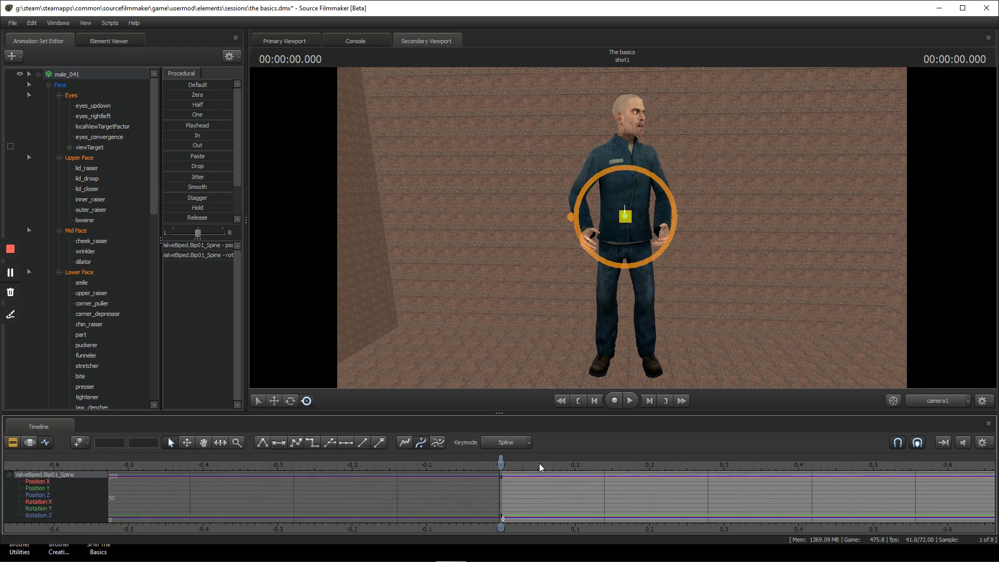
left_click(519, 441)
Try keying rotated poses of the ValveBiped.Bip01_Spine bone at about 0.21 and 0.36 s, and return the playhead near the start.
scroll(590, 509, "up", 5)
key("space")
key("space")
left_click_drag(641, 216, 641, 242)
key("space")
key("space")
scroll(779, 488, "down", 5)
left_click(780, 464)
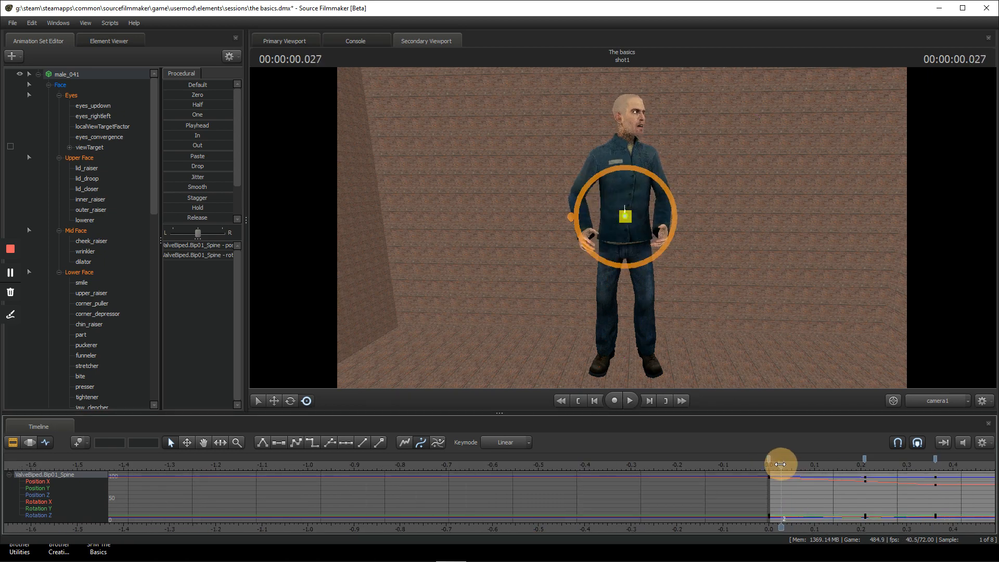
Shift the spine's middle keyframe earlier to frame 13 and scrub the playhead to 0.097 s.
scroll(813, 510, "down", 2)
left_click(833, 464)
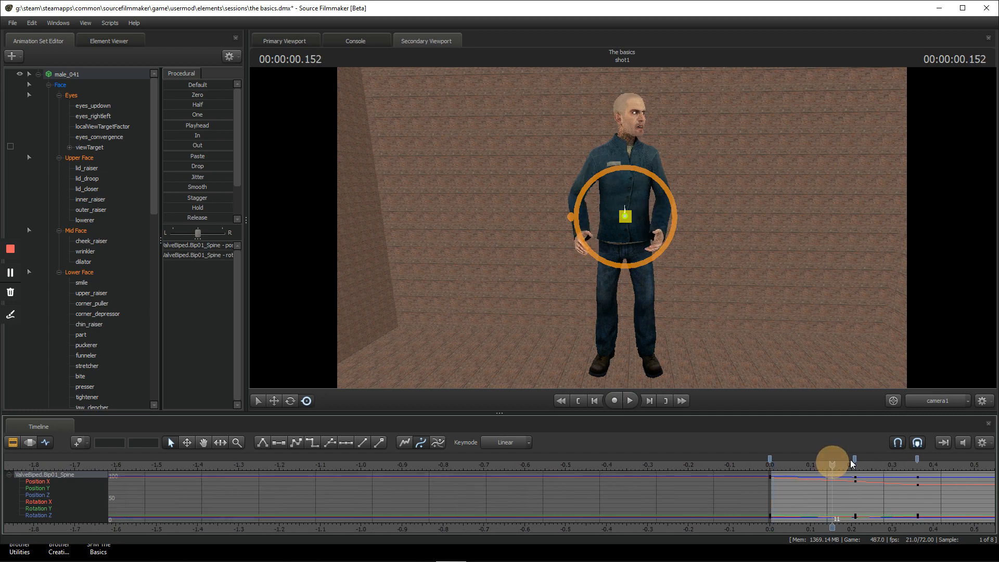
left_click_drag(853, 461, 844, 461)
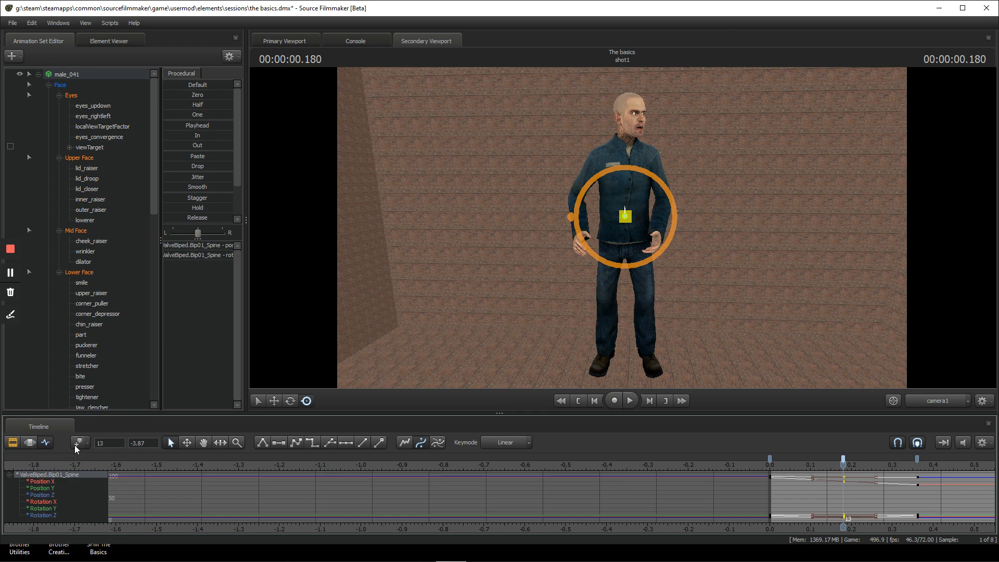
scroll(823, 452, "up", 1)
left_click(804, 457)
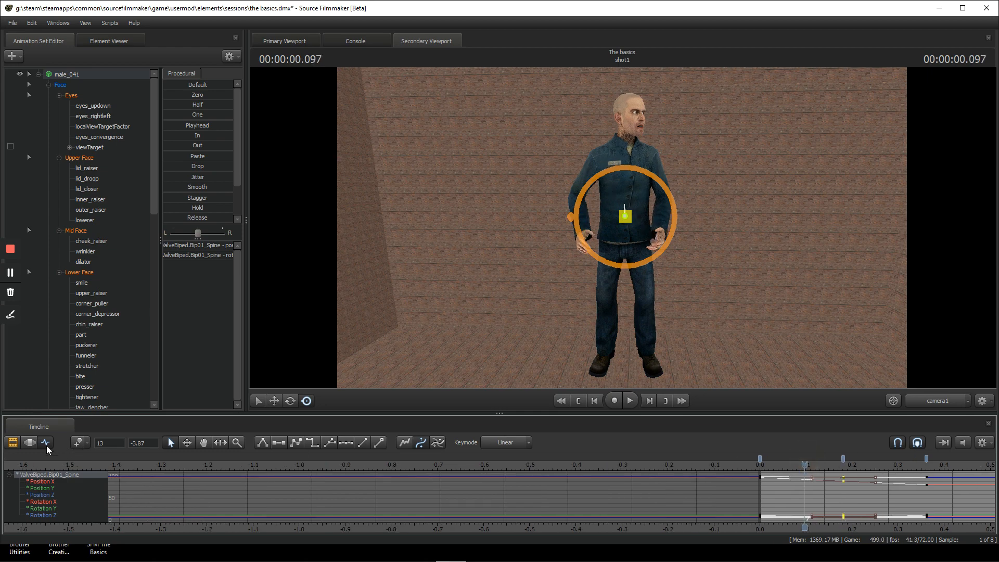
Try adding and deleting a spine keyframe at 0.097 s, and shift the middle keyframe slightly later.
left_click(77, 440)
left_click(806, 458)
key("Delete")
left_click_drag(842, 460, 856, 459)
Undo the spine keyframe edits back to the single keyframe at time zero.
key("ctrl+z")
key("ctrl+z")
key("ctrl+z")
key("ctrl+z")
key("ctrl+z")
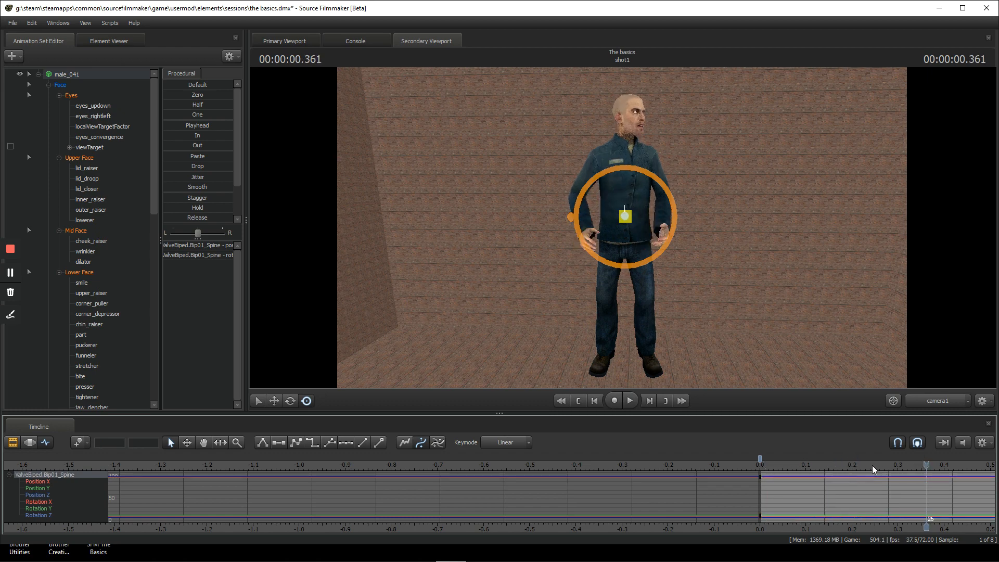
Try keying a rotated spine pose at 0.180 s, deselect the bone and undo the pose.
left_click(818, 461)
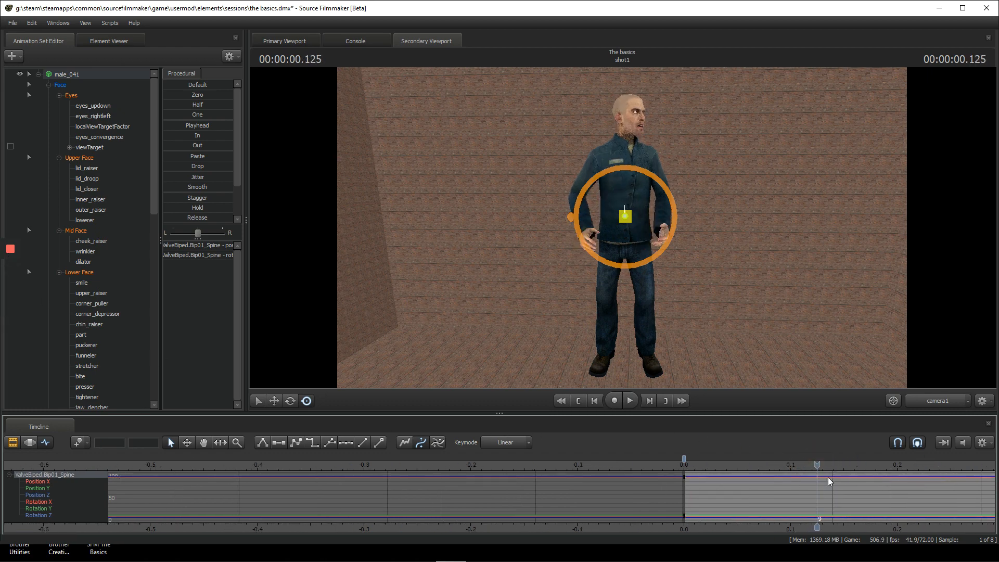
left_click_drag(827, 463, 843, 463)
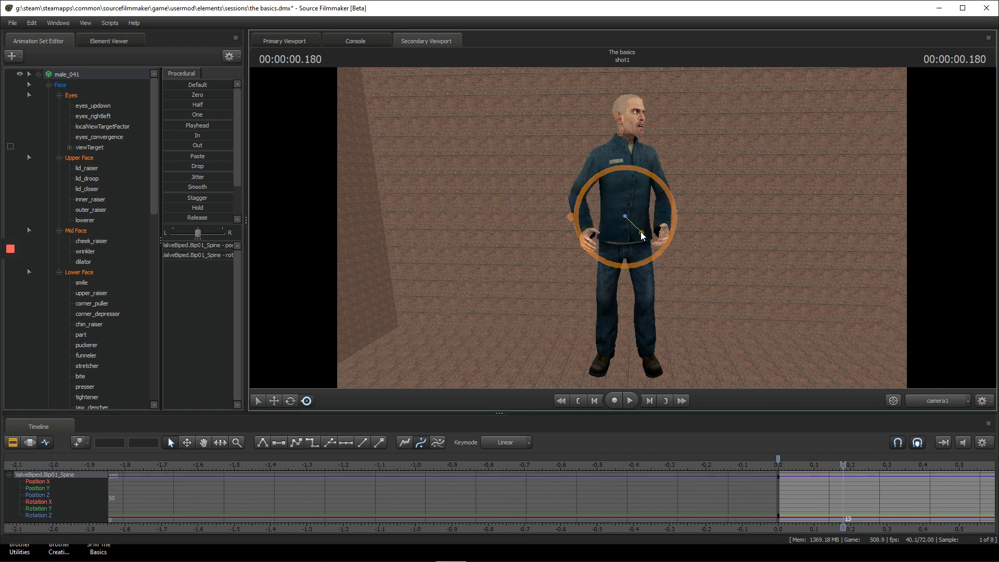
left_click_drag(640, 232, 634, 230)
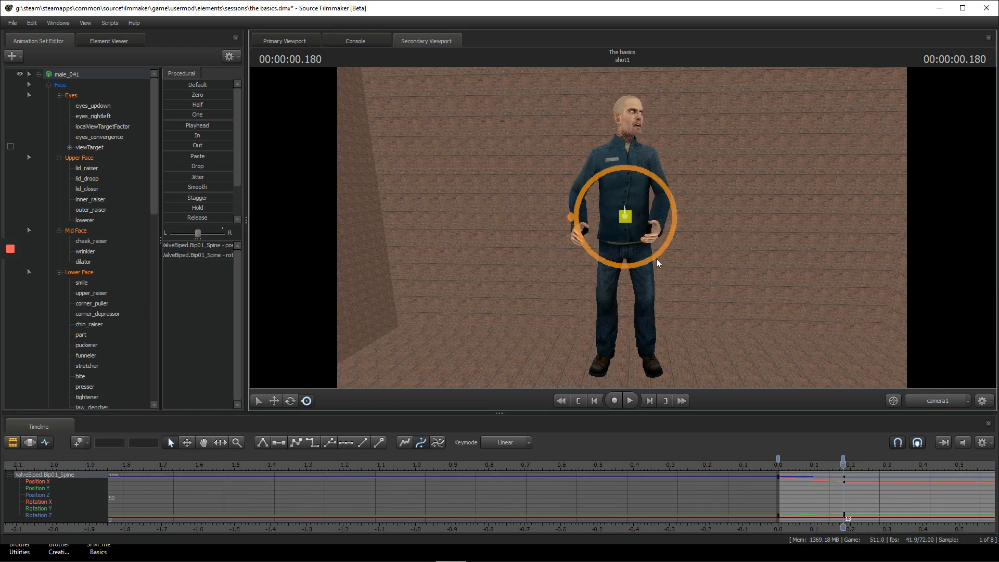
left_click(736, 325)
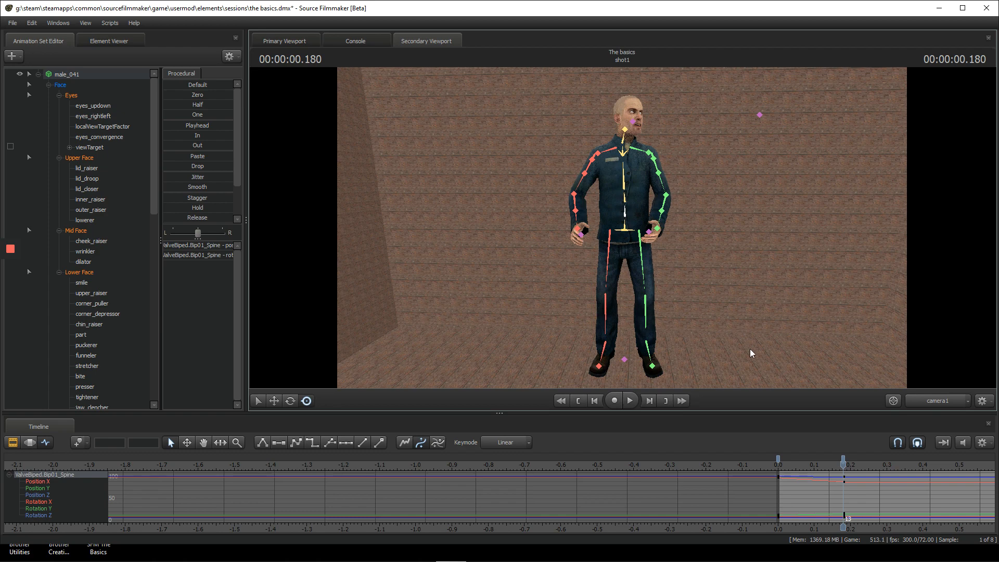
key("ctrl+z")
key("ctrl+z")
Try adding a spine keyframe manually at 0.180 s without changing the pose, and undo it.
left_click(78, 444)
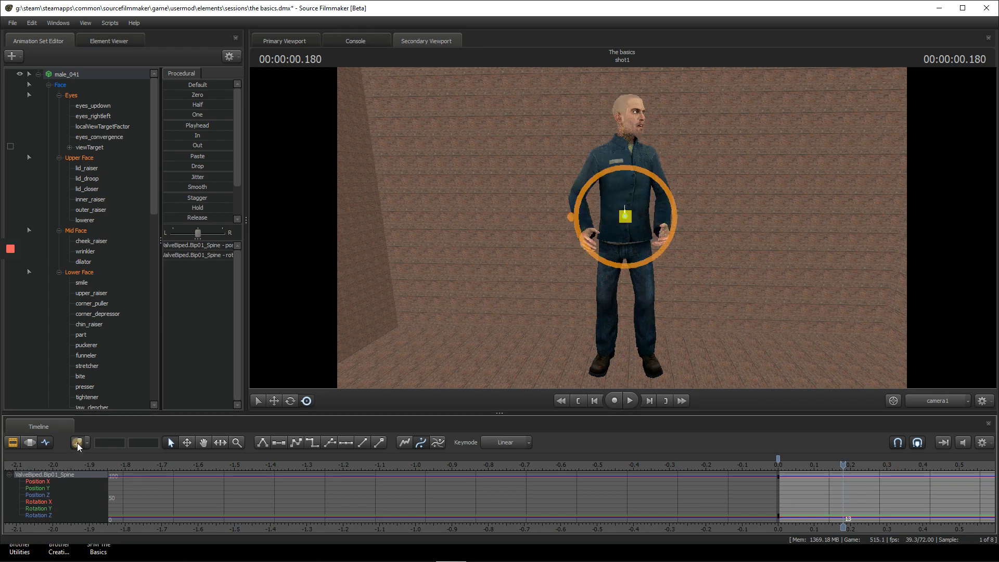
left_click_drag(609, 236, 615, 232)
key("ctrl+z")
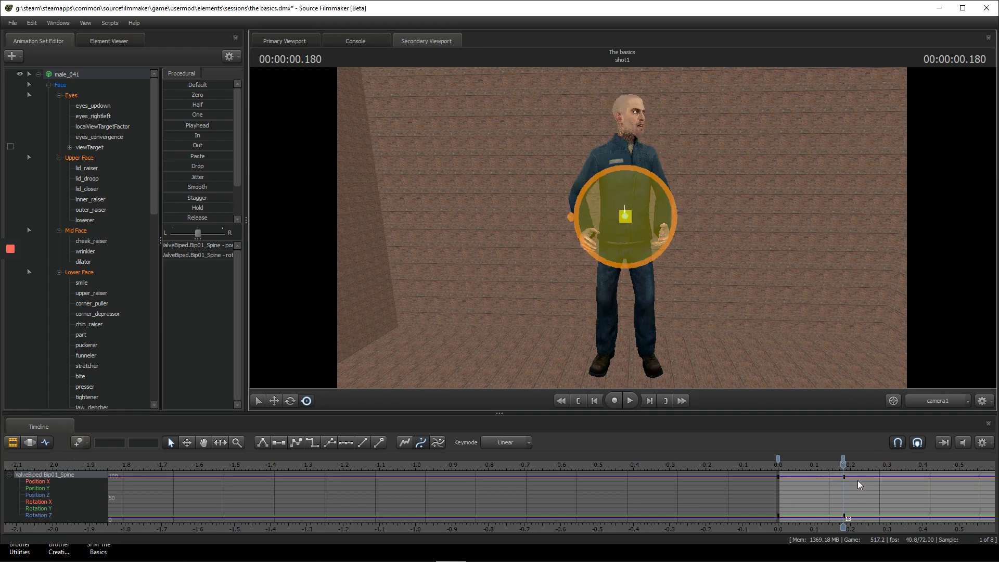
key("ctrl+z")
Rotate the ValveBiped.Bip01_Spine bone progressively to key poses at about 0.21, 0.38, 0.54 and 0.72 s.
mouse_move(807, 461)
left_mouse_down()
mouse_move(780, 463)
mouse_move(820, 464)
left_mouse_up()
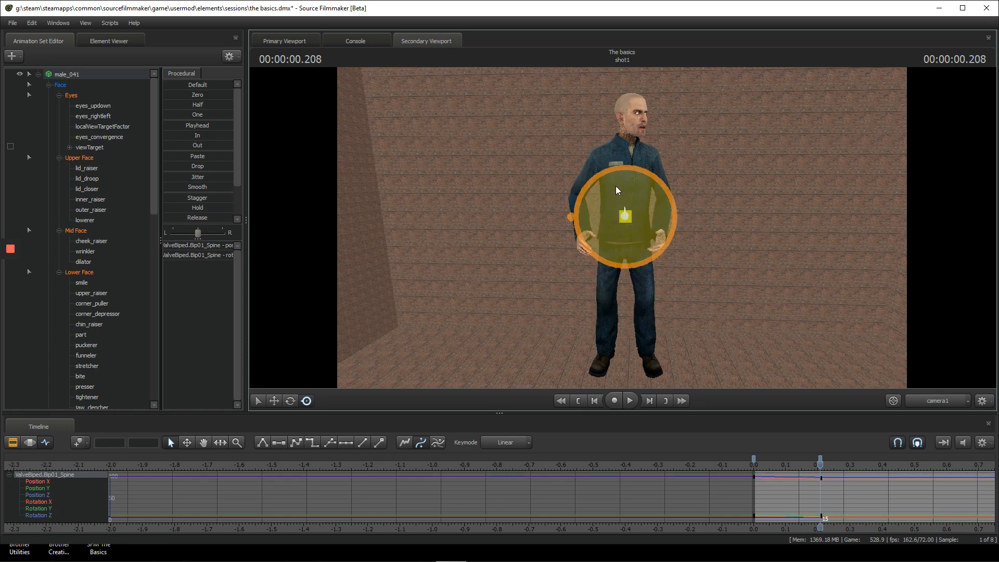
left_click_drag(616, 185, 622, 209)
key("Right")
key("Right")
key("Right")
key("Right")
key("Right")
key("Right")
key("Right")
key("Right")
key("space")
key("space")
Play back the spine bone's keyed motion from time zero to check the movement.
left_click_drag(760, 458, 726, 465)
key("space")
scroll(817, 492, "down", 5)
scroll(828, 489, "up", 2)
key("space")
key("space")
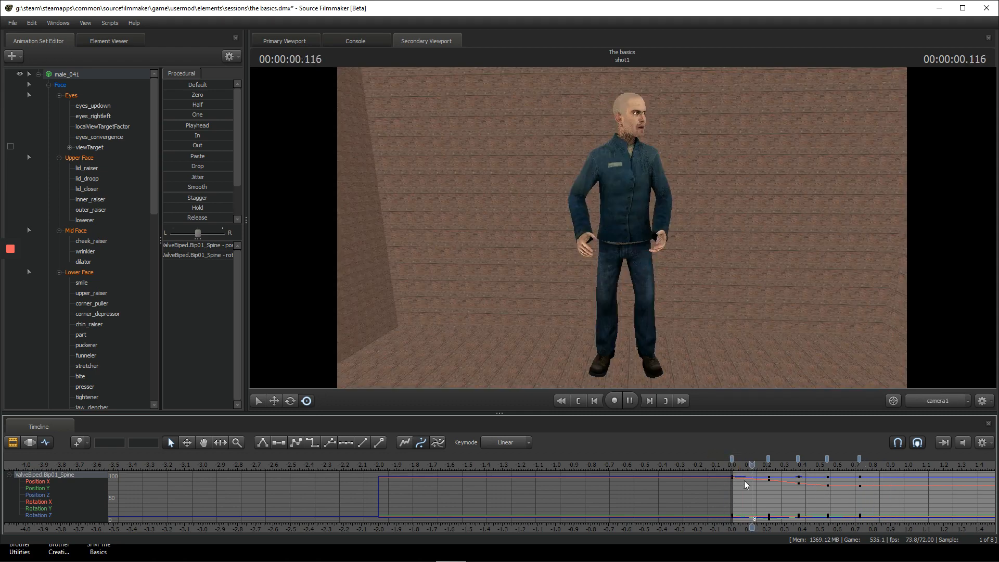
key("space")
middle_click_drag(748, 525, 628, 520)
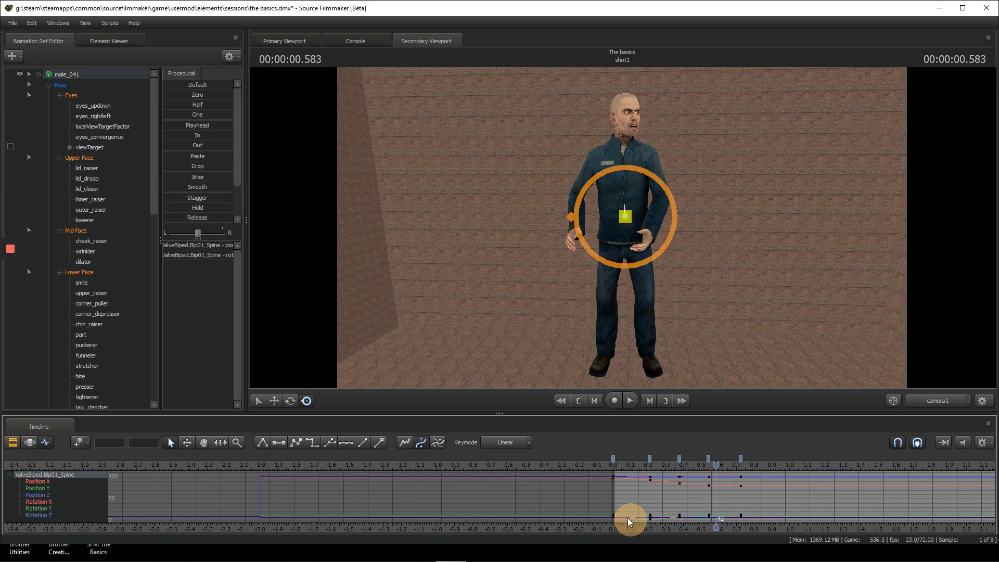
left_click(615, 465)
key("space")
key("space")
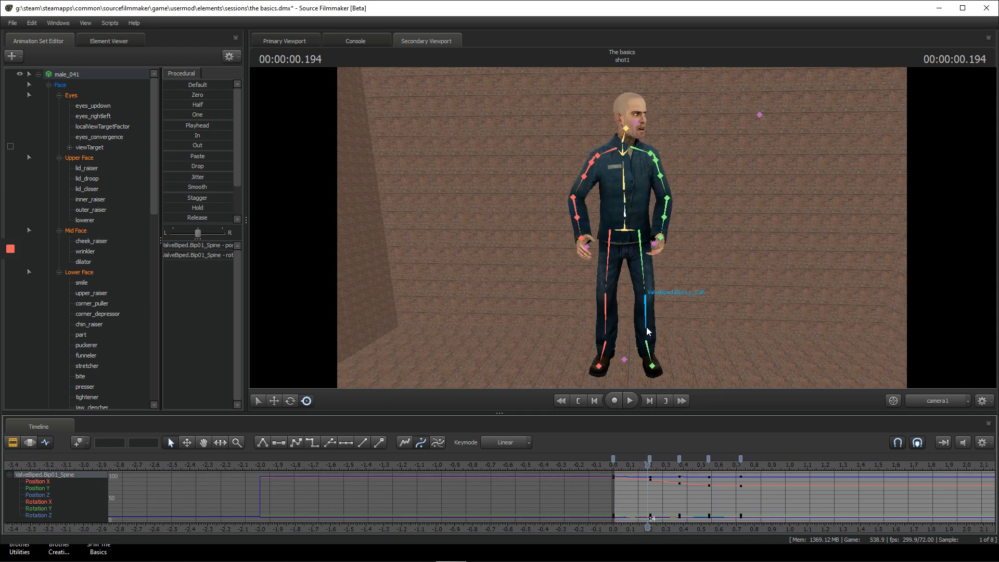
Select the ValveBiped.Bip01_Spine1 bone and rotate it to key its first pose at about 0.17 s.
left_click(645, 318)
left_click(624, 203)
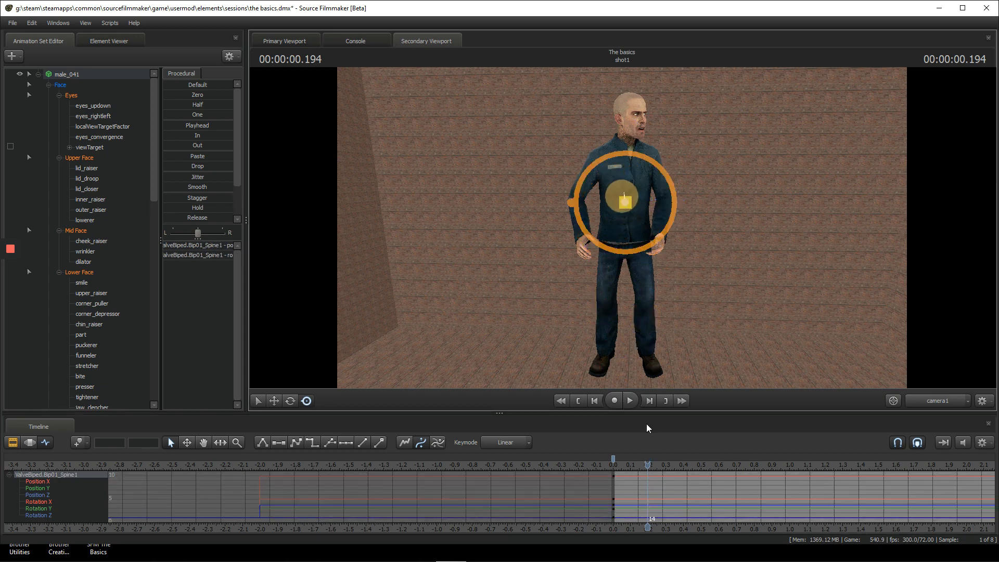
scroll(601, 459, "up", 5)
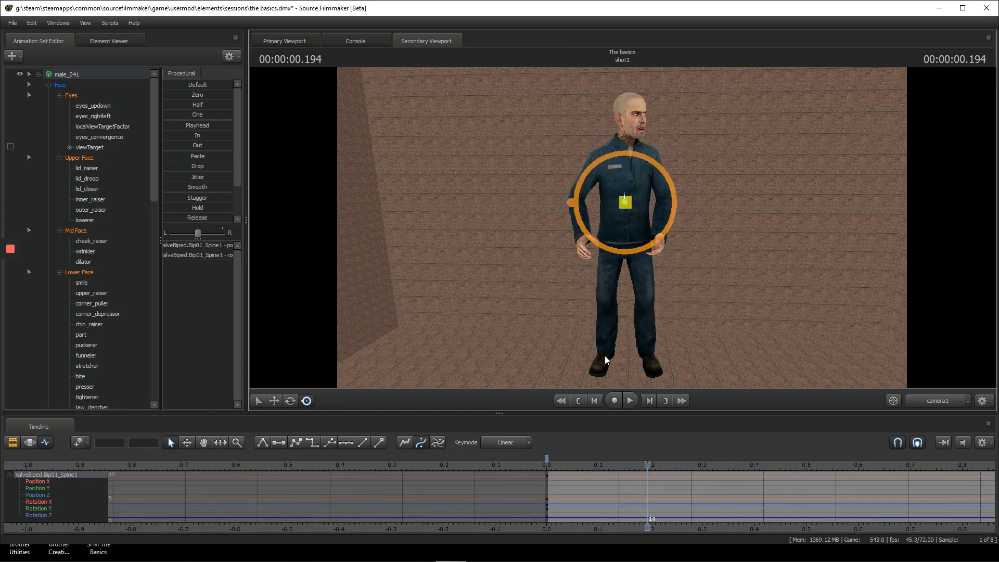
left_click(546, 465)
key("space")
key("space")
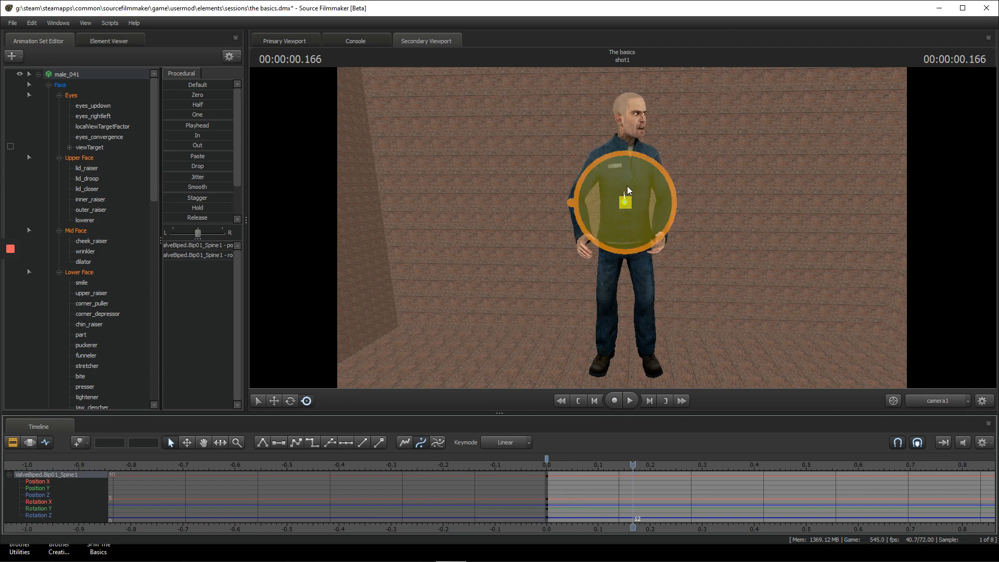
mouse_move(627, 184)
left_mouse_down()
mouse_move(635, 180)
mouse_move(625, 188)
mouse_move(630, 221)
mouse_move(620, 218)
mouse_move(634, 183)
left_mouse_up()
Key more rotated poses of the Spine1 bone at about 0.39, 0.6, 0.81 and 1.0 s, and play the motion back.
key("space")
key("space")
key("space")
key("space")
key("space")
key("space")
scroll(949, 530, "down", 2)
left_click_drag(950, 529, 280, 445)
key("space")
key("space")
key("m")
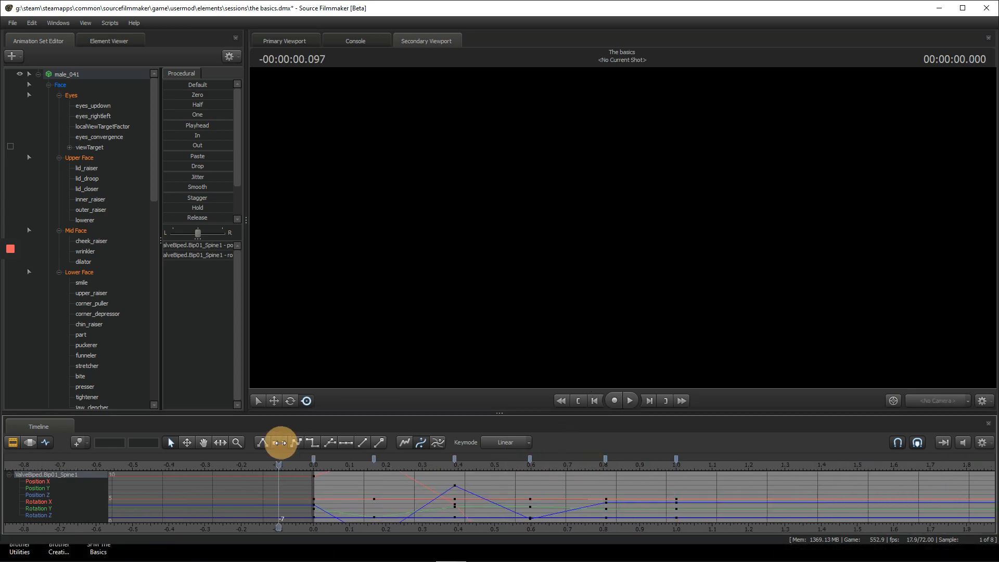
key("space")
scroll(524, 519, "down", 3)
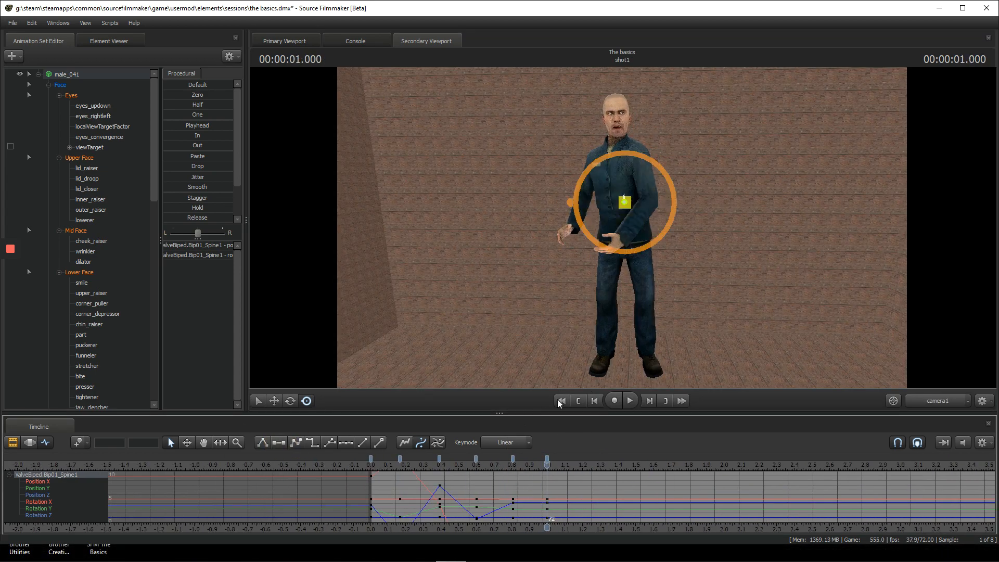
Select the ValveBiped.Bip01_Spine2 bone and rotate it to key its first pose at 0.180 s.
left_click(605, 327)
left_click(620, 177)
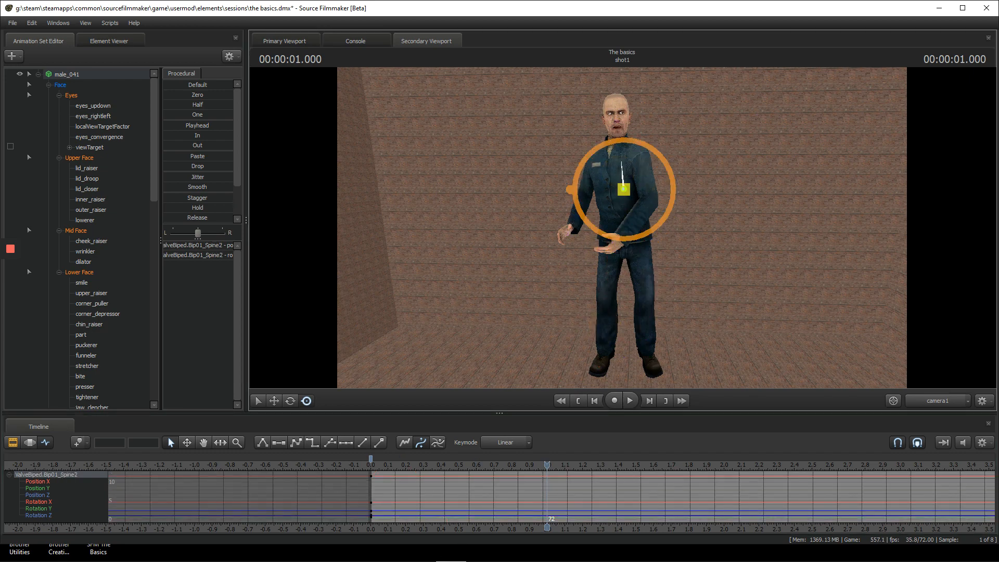
left_click(372, 468)
key("space")
key("space")
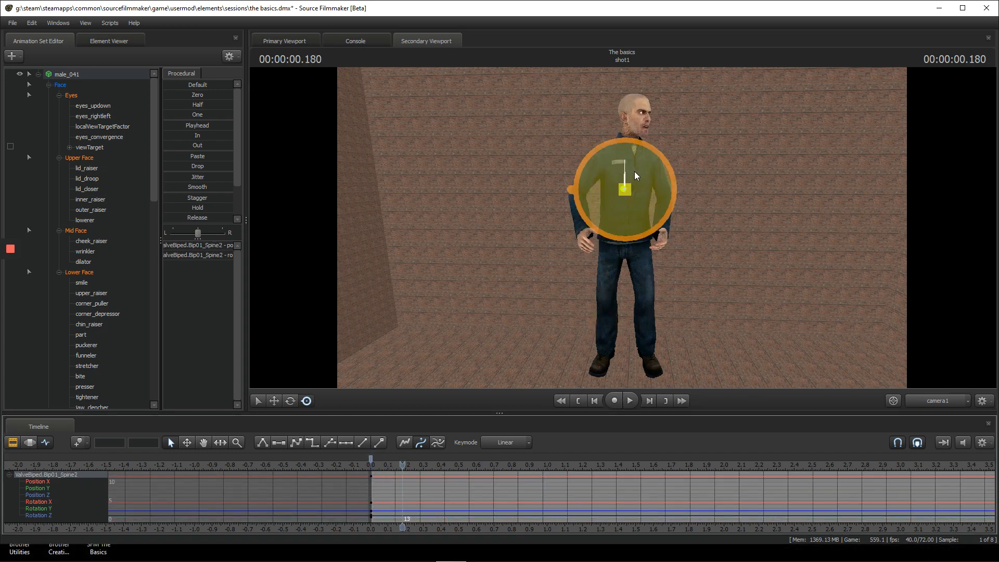
left_click_drag(634, 170, 624, 189)
Key more rotated poses of the Spine2 bone at about 0.41, 0.67, 0.9, 1.24 and 1.59 s, and play the motion back.
key("space")
key("space")
key("space")
key("space")
key("space")
key("space")
key("space")
key("space")
key("space")
key("space")
left_click_drag(568, 463, 341, 446)
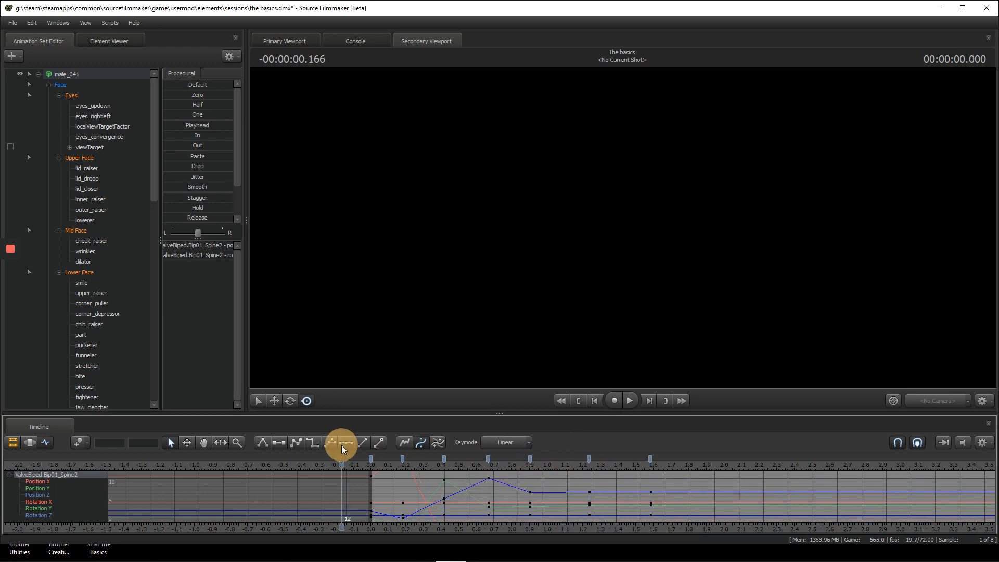
key("space")
scroll(398, 487, "down", 4)
key("space")
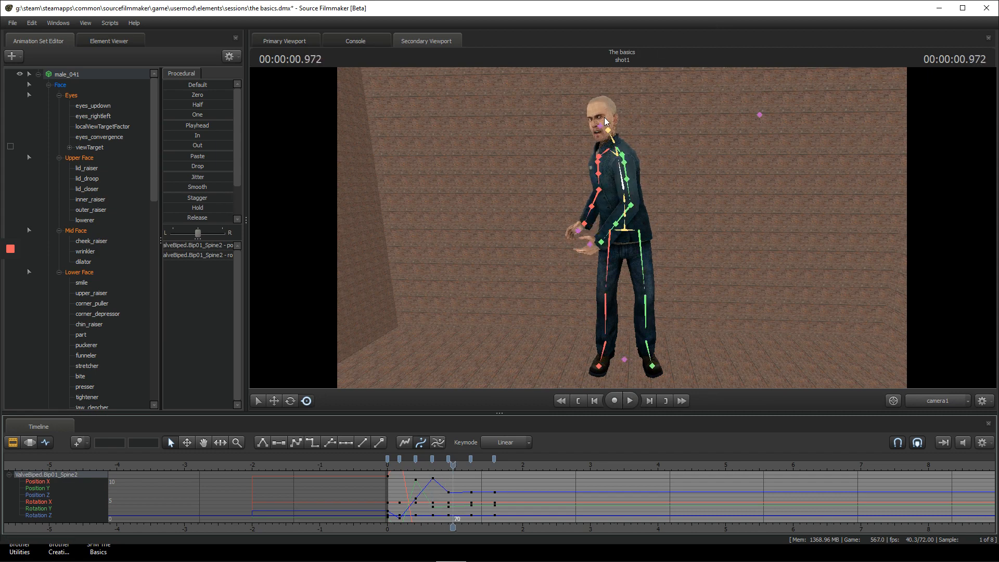
Select the ValveBiped.Bip01_Neck1 bone and rotate it to key poses at about 0.21, 0.36 and 0.54 s.
left_click(614, 139, "ctrl")
left_click_drag(419, 462, 391, 468)
key("space")
key("space")
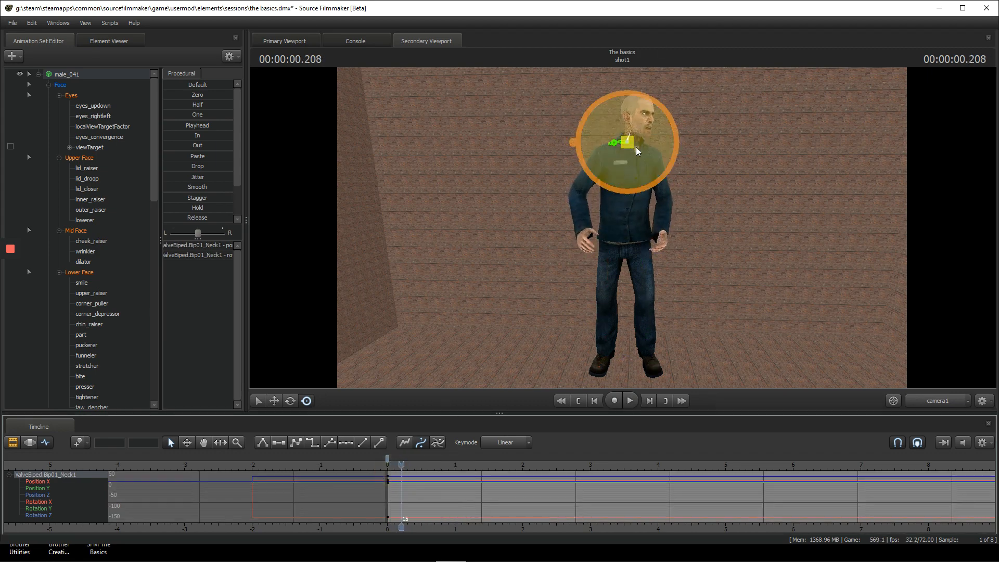
left_click_drag(636, 147, 612, 167)
key("space")
key("space")
key("space")
key("space")
right_click(808, 192)
left_click_drag(785, 182, 639, 227)
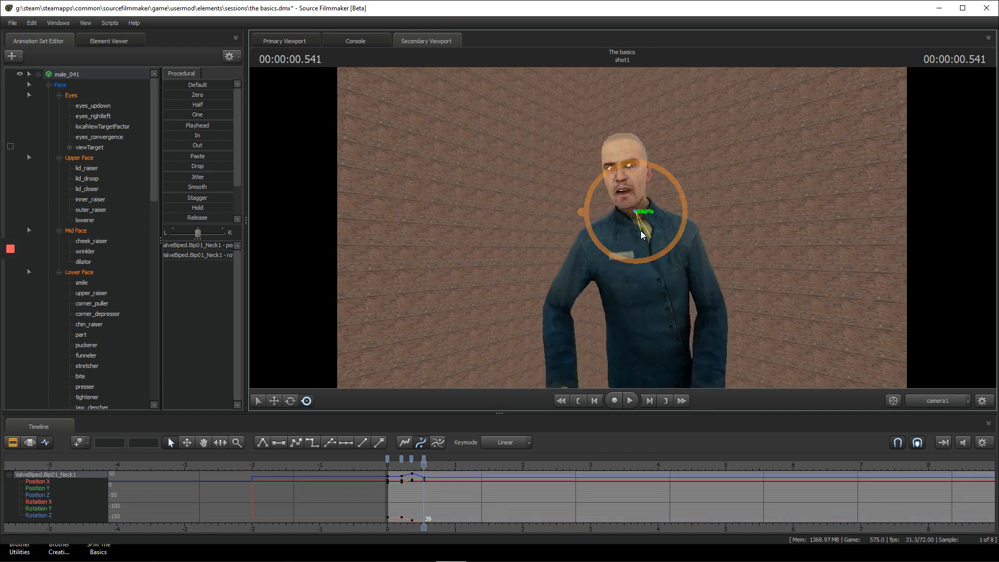
Key more rotated poses of the Neck1 bone at about 0.78, 1.1, 1.37 and 1.64 s, and play the motion back.
key("space")
key("space")
left_click_drag(666, 191, 648, 211)
key("space")
key("space")
key("space")
key("space")
key("space")
key("space")
left_click_drag(497, 465, 405, 463)
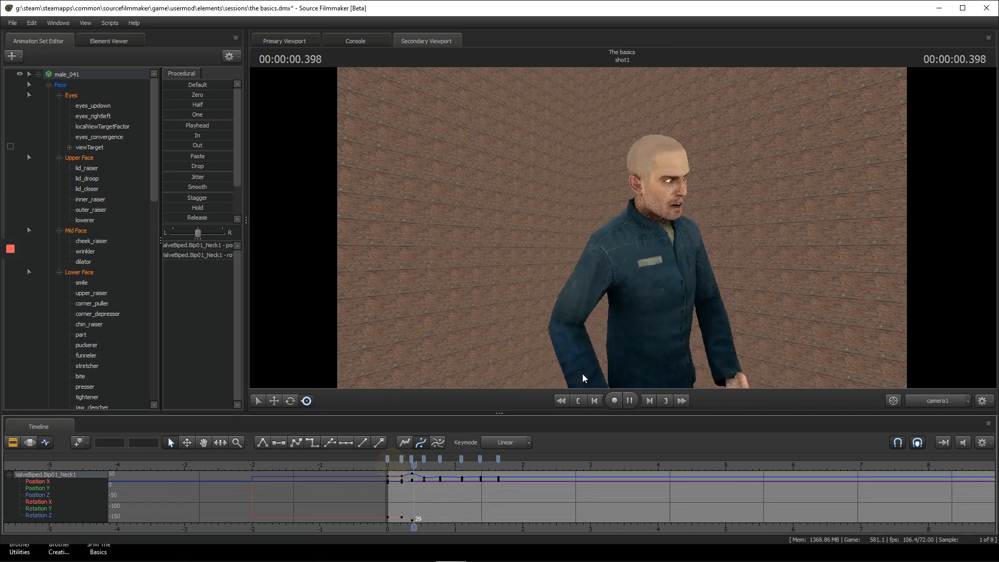
key("space")
Select the ValveBiped.Bip01_Head1 bone and rotate the head to key its first pose at about 0.22 s.
left_click(636, 186)
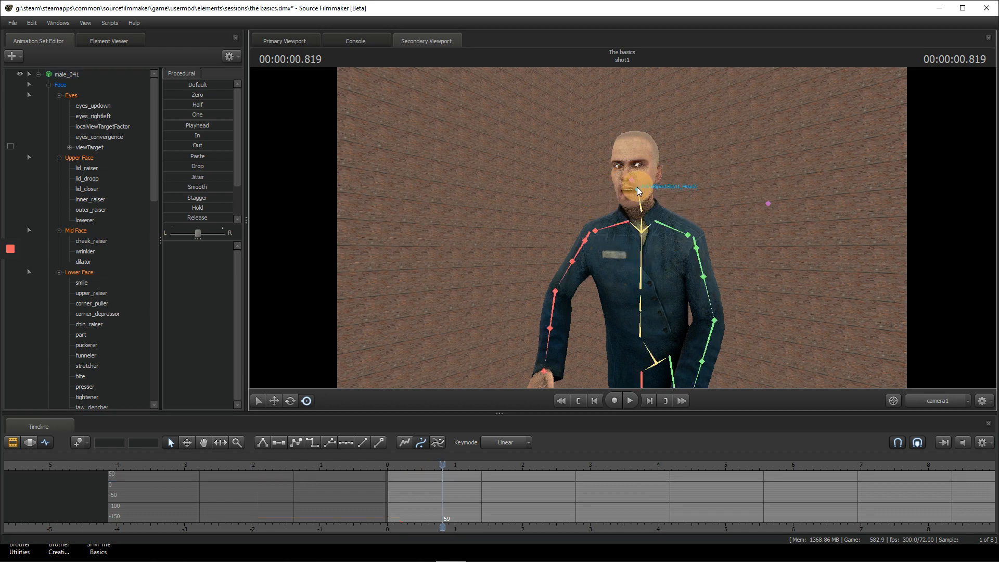
left_click_drag(442, 465, 402, 466)
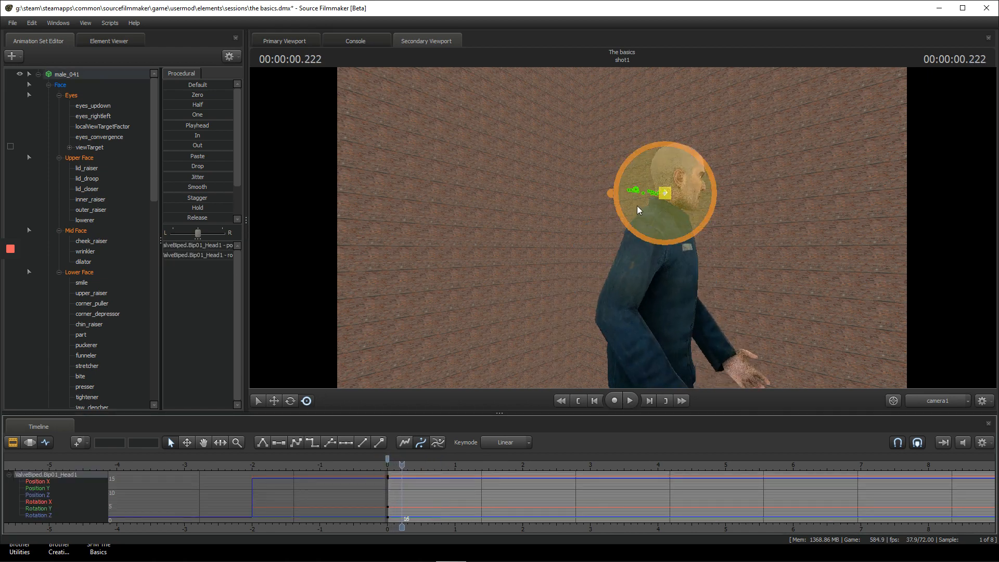
key("space")
left_click_drag(637, 205, 657, 208)
Key more rotated poses of the Head1 bone at about 0.45, 0.68, 0.92, 1.2 and 1.44 s, and play the motion back.
key("space")
key("space")
key("space")
key("space")
key("space")
key("space")
key("space")
key("space")
key("space")
key("m")
left_click_drag(484, 465, 387, 464)
key("space")
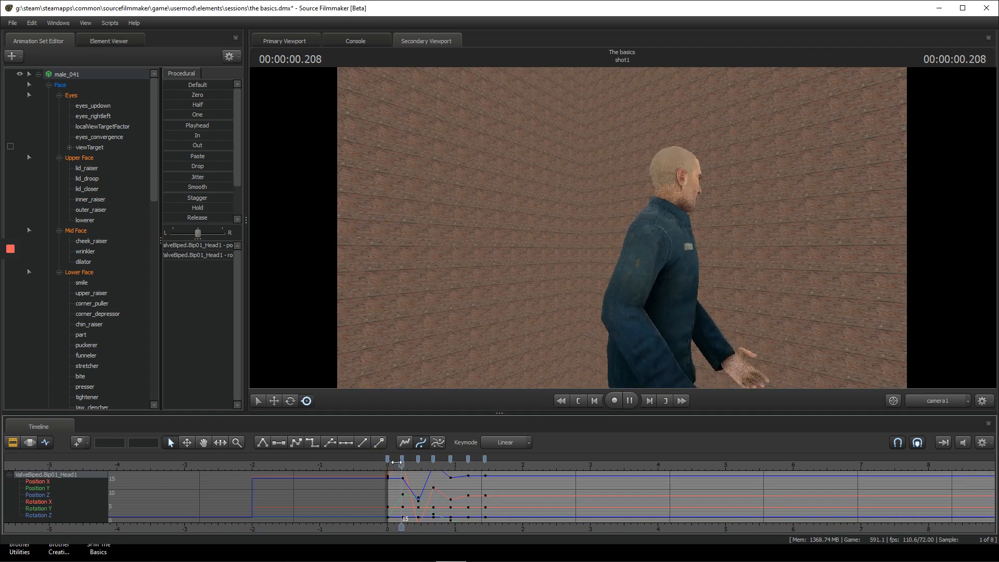
key("space")
Select the ValveBiped.Bip01_R_Clavicle bone, key its start pose at 0 s and rotate it to key a pose at about 0.19 s.
key("ctrl")
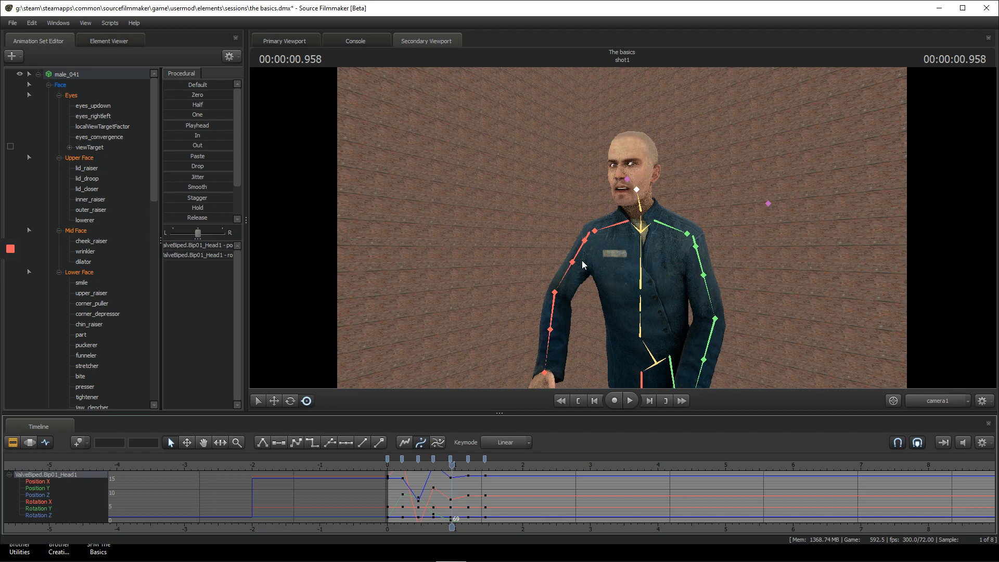
left_click(602, 229, "ctrl")
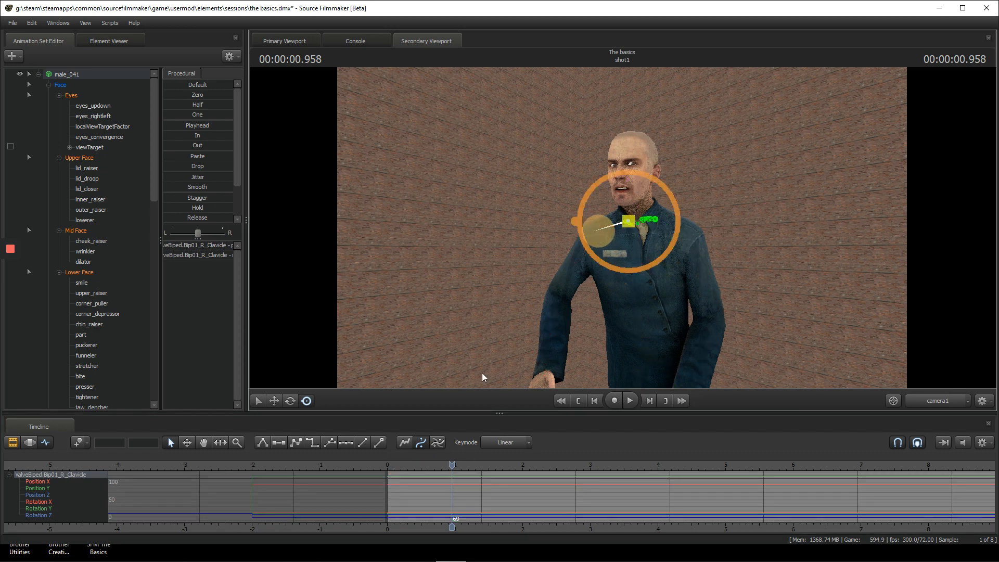
left_click(385, 464)
key("j")
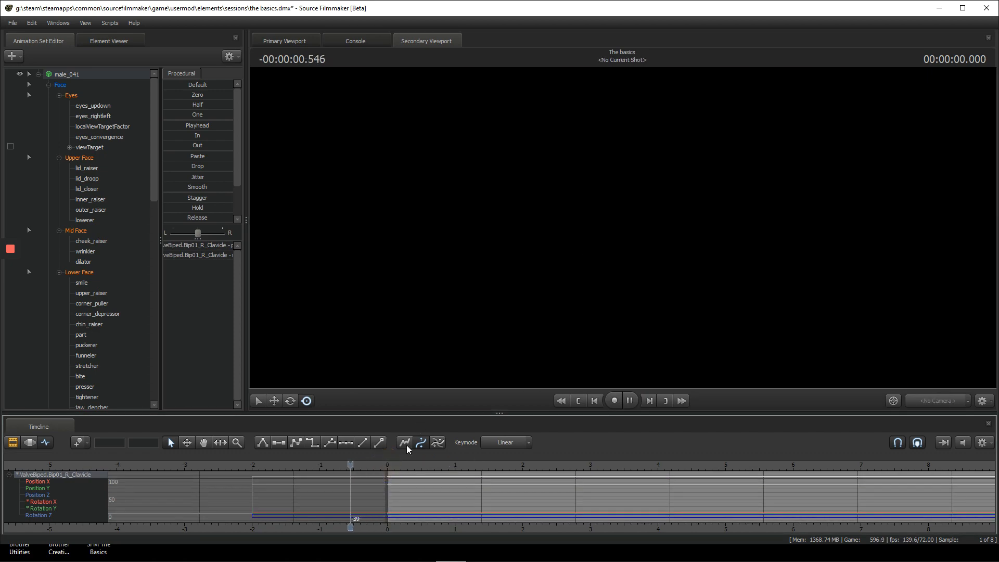
left_click_drag(389, 464, 388, 465)
key("m")
key("space")
key("space")
left_click_drag(657, 247, 627, 238)
Key more rotated poses of the R_Clavicle bone at about 0.41, 0.64, 0.87, 1.19 and 1.38 s, and play the motion back.
key("space")
key("space")
key("space")
key("space")
key("space")
key("space")
key("space")
key("space")
key("space")
key("space")
key("m")
left_click(388, 465)
key("space")
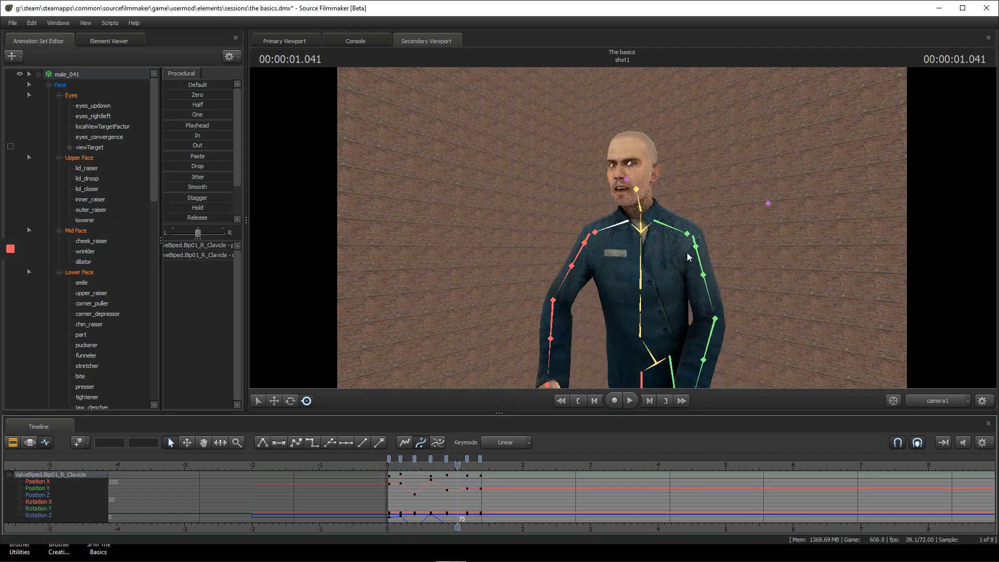
Select the ValveBiped.Bip01_L_Clavicle bone, key its start pose at 0 s and preview the motion.
left_click(685, 234)
left_click(387, 475)
left_click(386, 467)
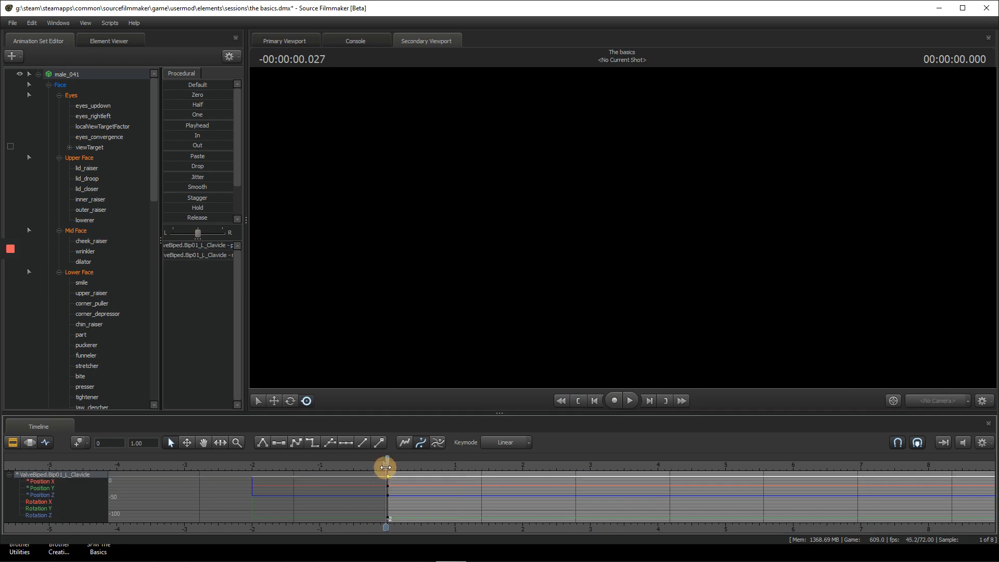
key("space")
key("space")
key("space")
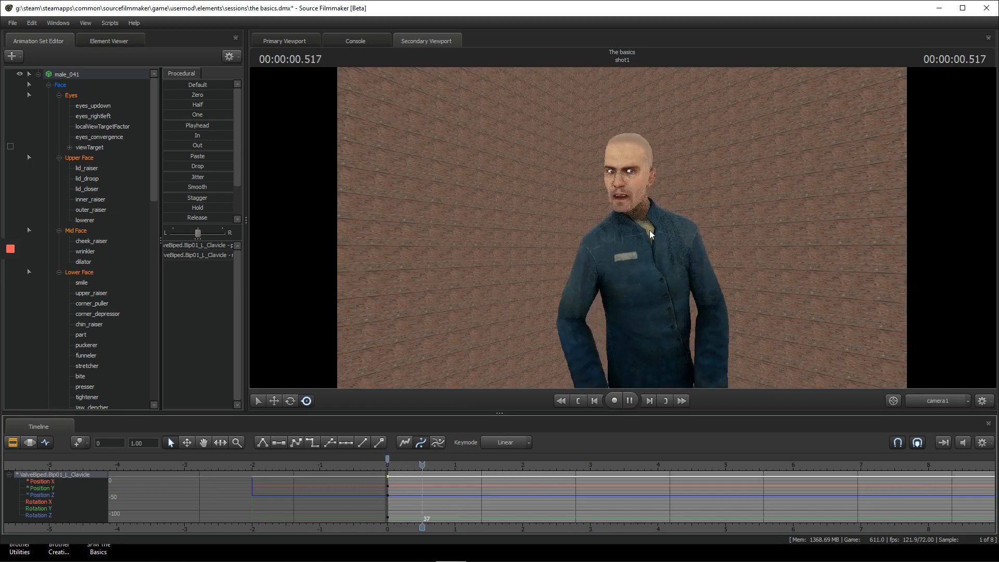
key("space")
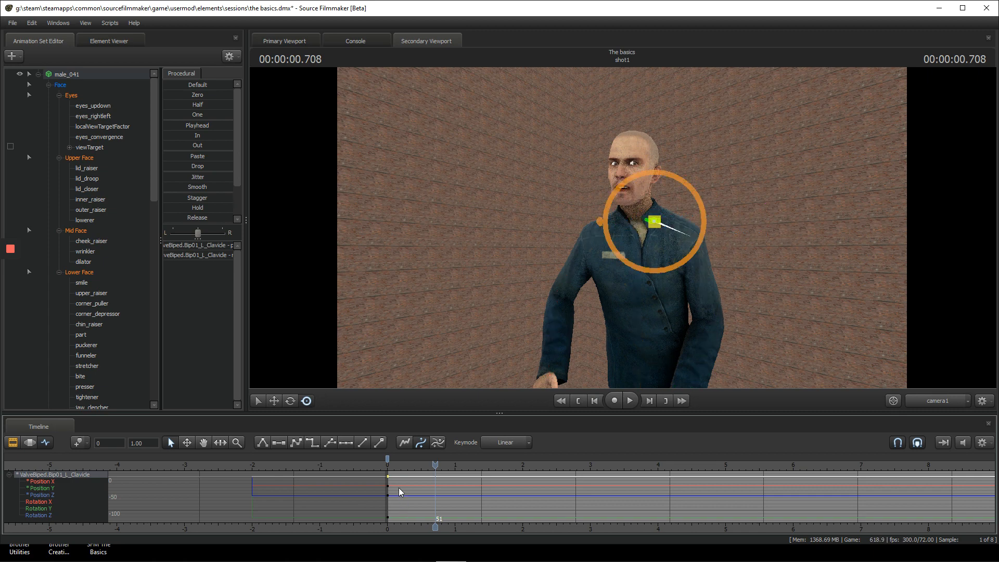
Enlarge the timeline scale and rotate the L_Clavicle bone to key its first pose at about 0.22 s.
left_click_drag(389, 465, 383, 467)
key("space")
key("space")
key("space")
key("space")
scroll(438, 471, "up", 3)
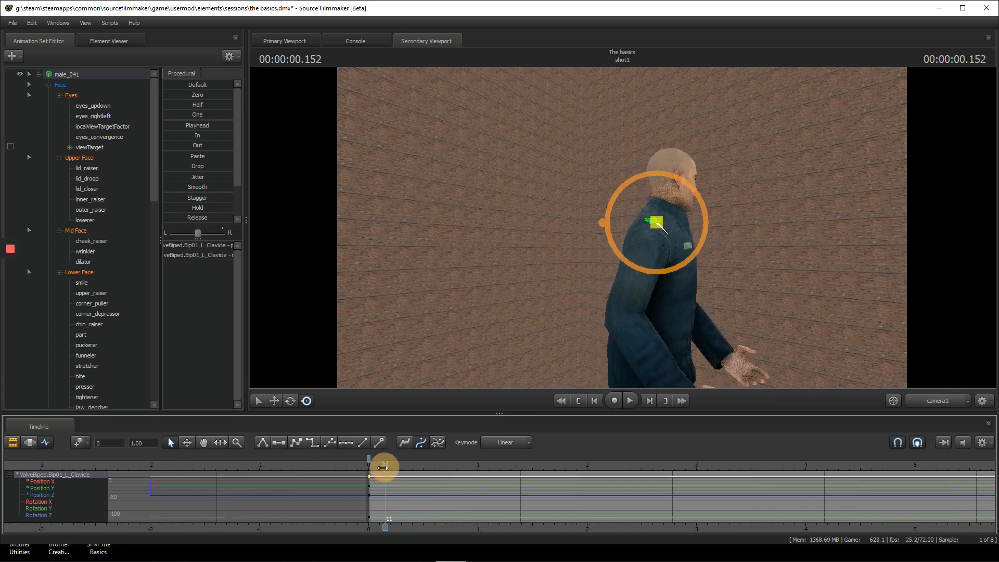
key("space")
key("space")
mouse_move(390, 463)
left_mouse_down()
mouse_move(358, 463)
mouse_move(375, 464)
left_mouse_up()
left_click_drag(620, 227, 621, 251)
Key more rotated poses of the L_Clavicle bone at about 0.4, 0.63, 0.79, 1.1 and 1.38 s.
key("space")
key("space")
key("space")
key("space")
key("space")
key("space")
key("space")
key("space")
key("space")
key("space")
key("space")
key("space")
key("space")
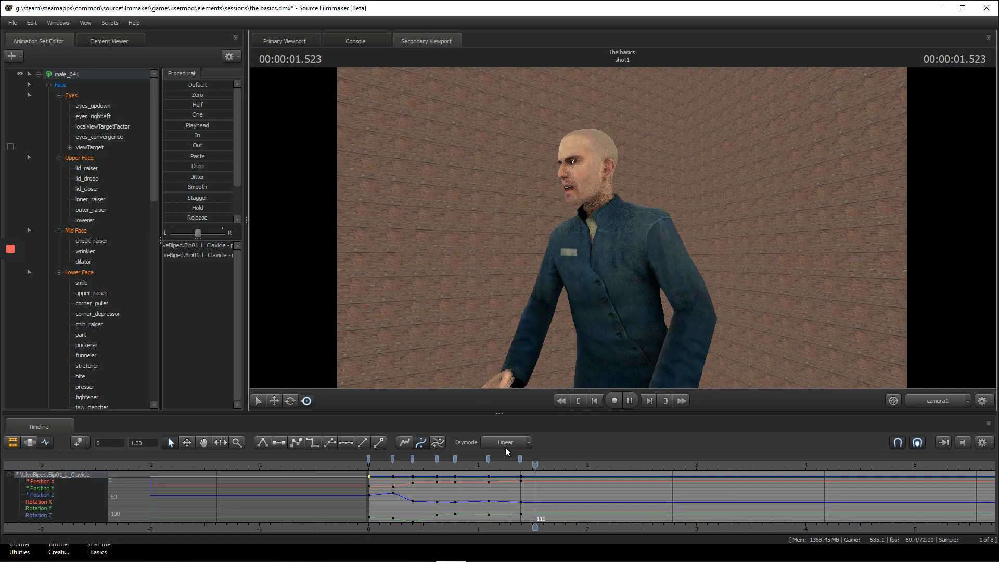
Key a last L_Clavicle pose at about 1.63 s and play the motion back.
key("space")
key("m")
left_click_drag(546, 465, 359, 470)
key("space")
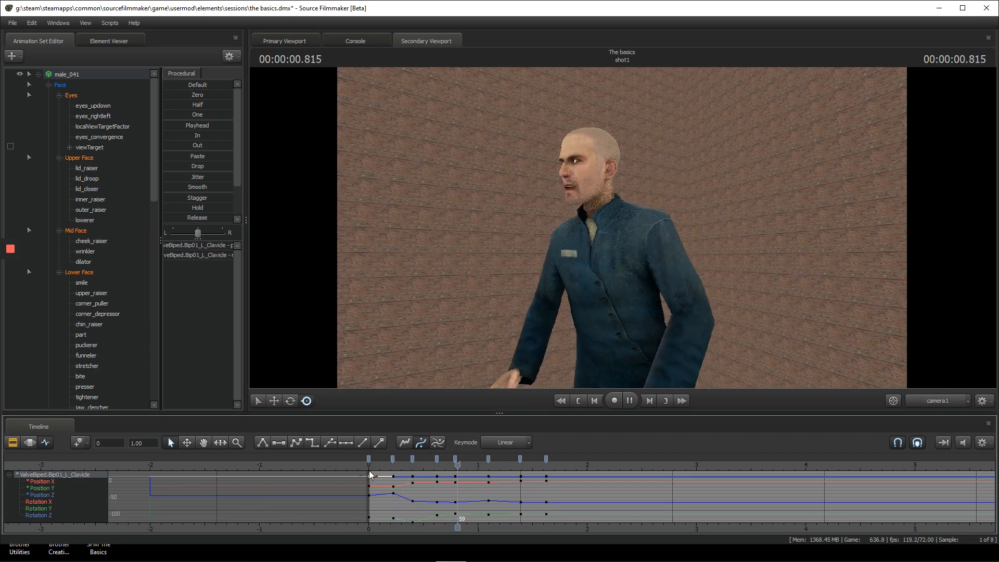
key("space")
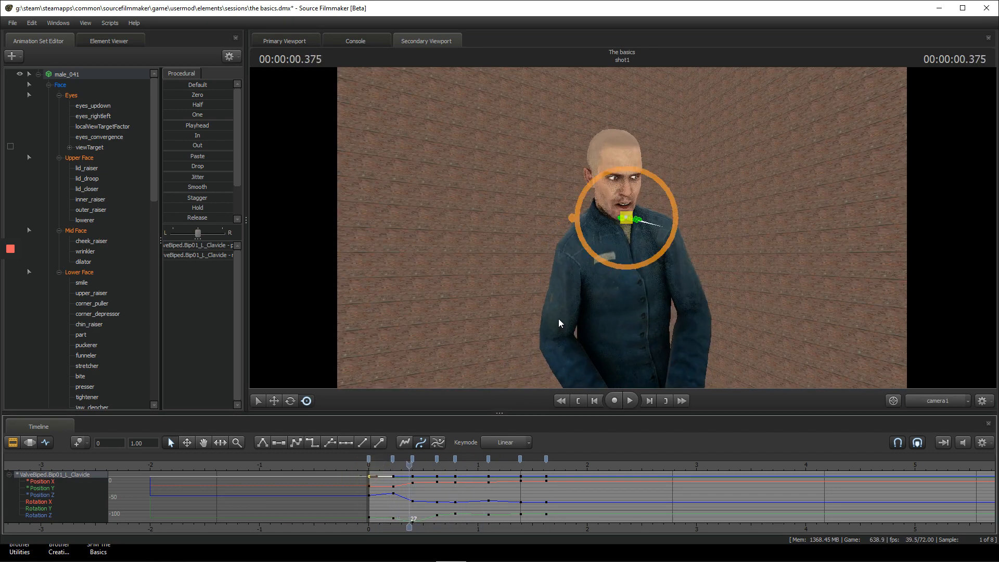
Select the ValveBiped.Bip01_R_UpperArm bone and rotate it to key poses at about 0.17, 0.46 and 0.68 s.
left_click(560, 299)
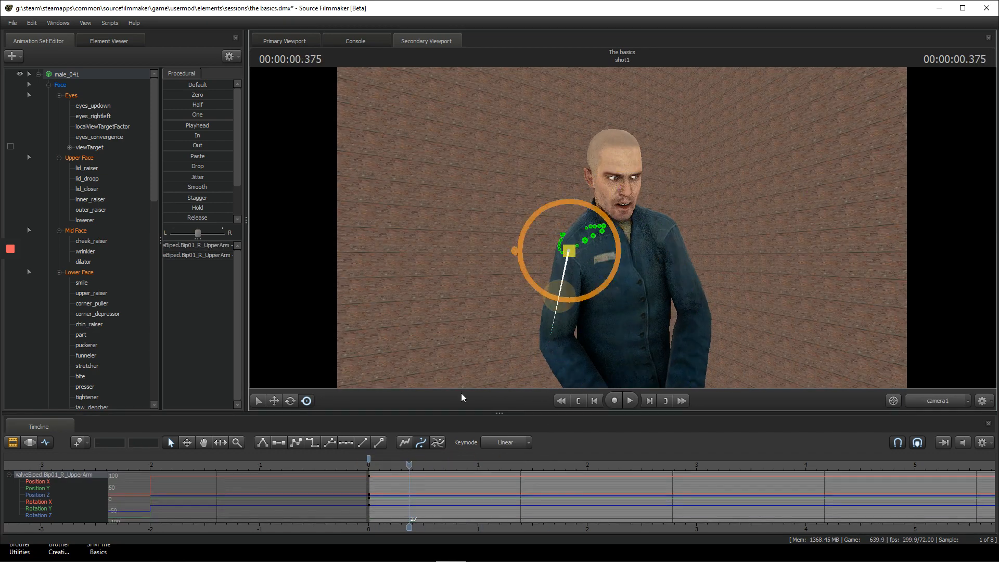
left_click(370, 470)
key("space")
left_click_drag(596, 247, 558, 259)
key("space")
key("space")
key("space")
key("space")
left_click_drag(546, 244, 535, 227)
left_click_drag(620, 228, 622, 228)
key("a")
key("s")
key("w")
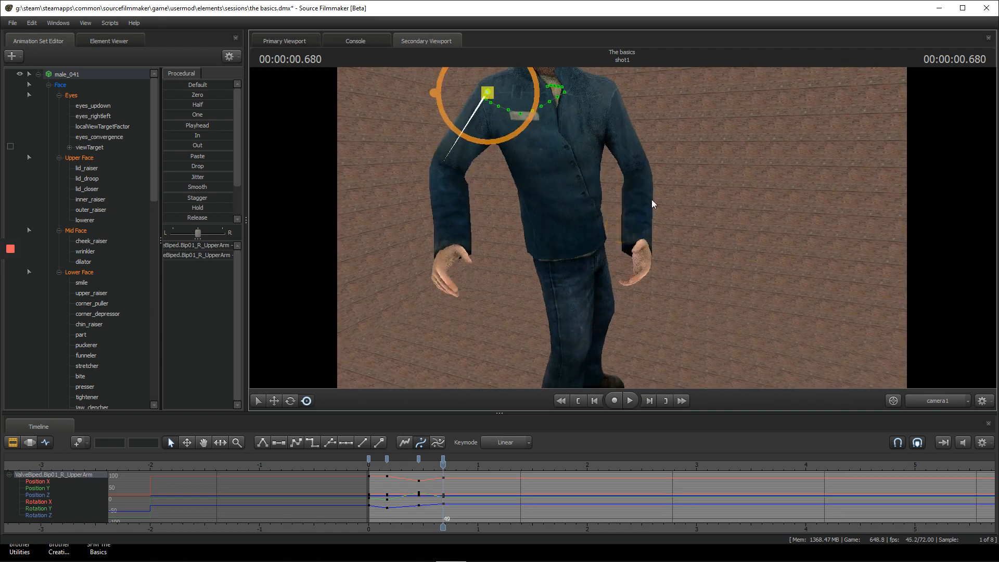
Try rotating the L_Forearm and L_Clavicle bones at 0.68 s, and undo the clavicle rotation.
left_click(642, 198)
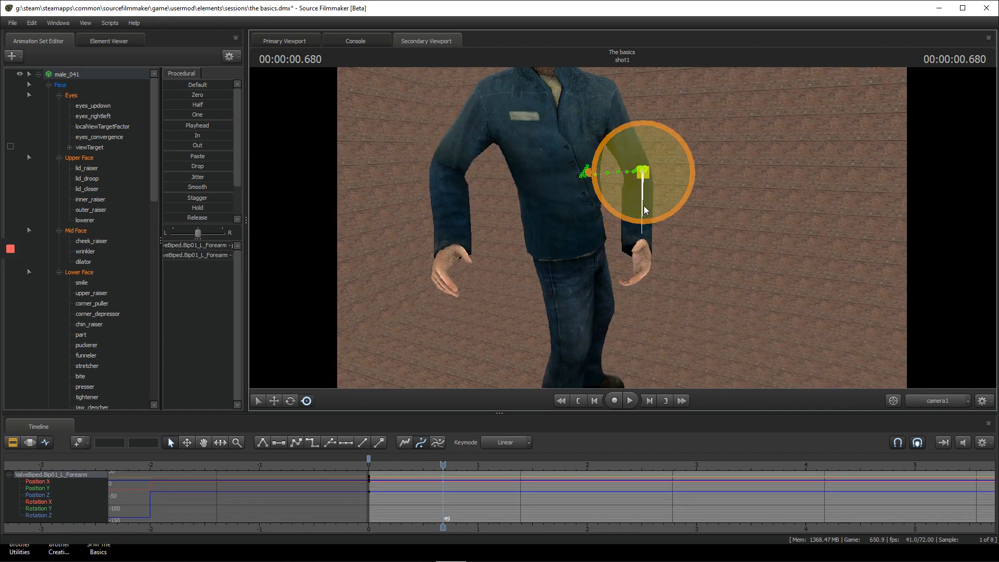
left_click_drag(651, 195, 614, 123)
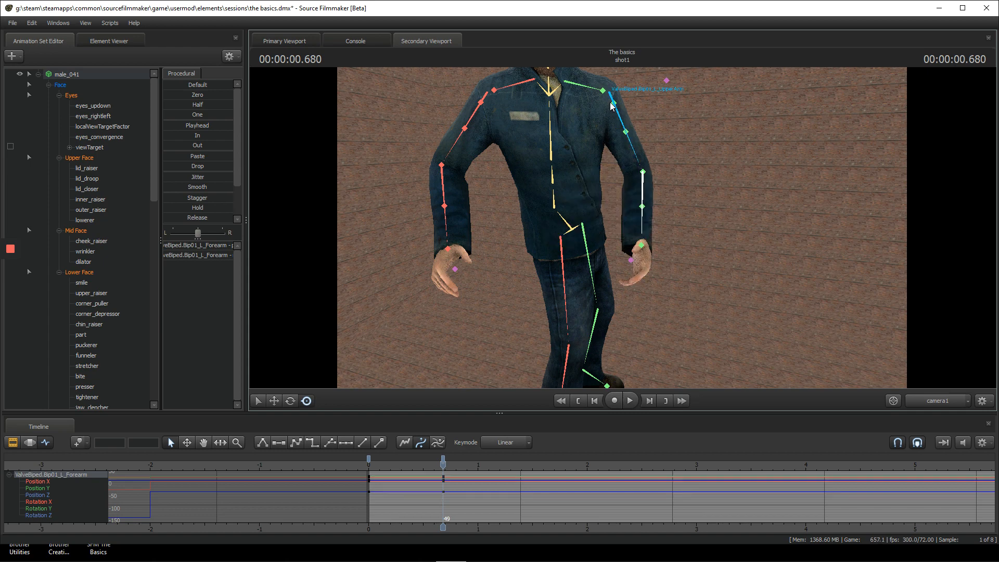
left_click(616, 120)
left_click(585, 91)
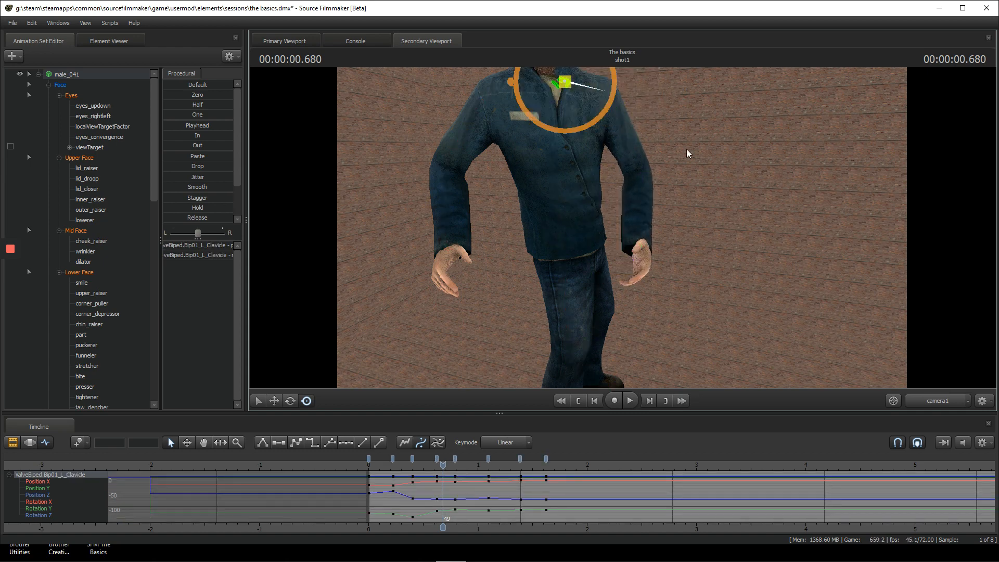
left_click_drag(597, 108, 576, 151)
key("ctrl+z")
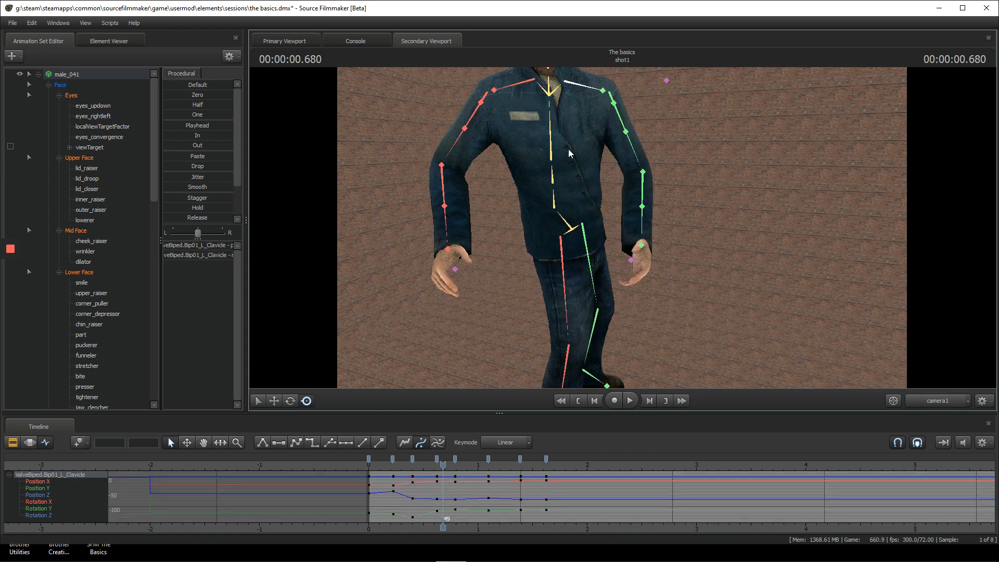
Reselect the R_UpperArm bone and rotate it to key poses at about 0.82 and 1.1 s.
left_click(441, 182)
left_click(470, 110, "ctrl")
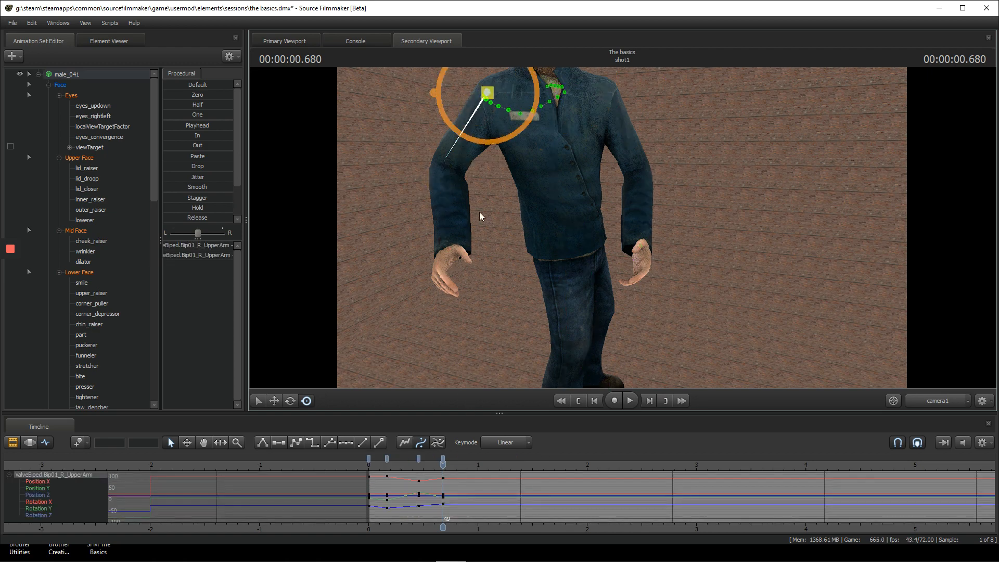
key("space")
key("space")
left_click_drag(464, 119, 470, 123)
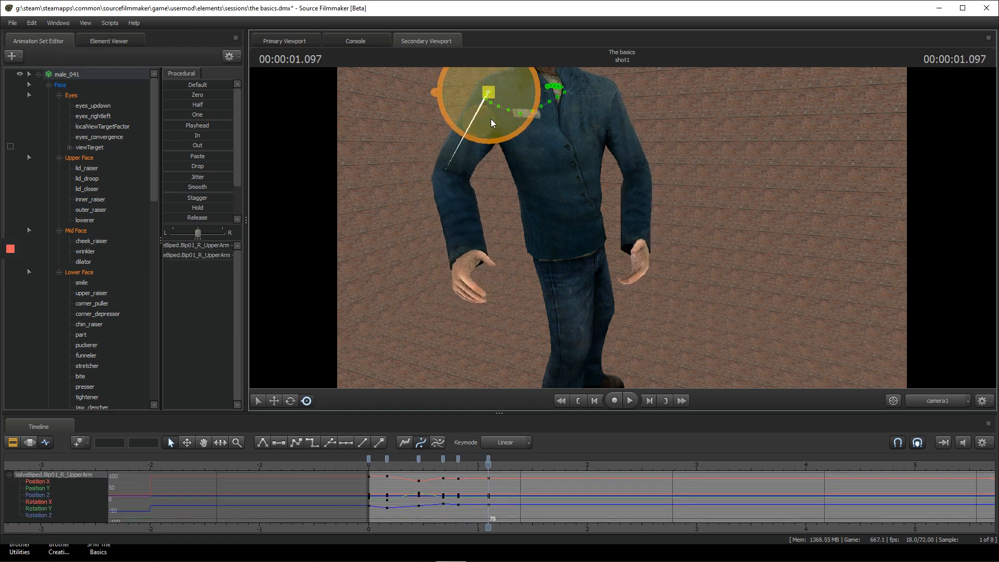
Select the ValveBiped.Bip01_L_UpperArm bone and rotate it to key poses at about 0.17 and 0.42 s.
left_click(616, 121, "ctrl")
scroll(345, 443, "up", 1)
left_click(352, 460)
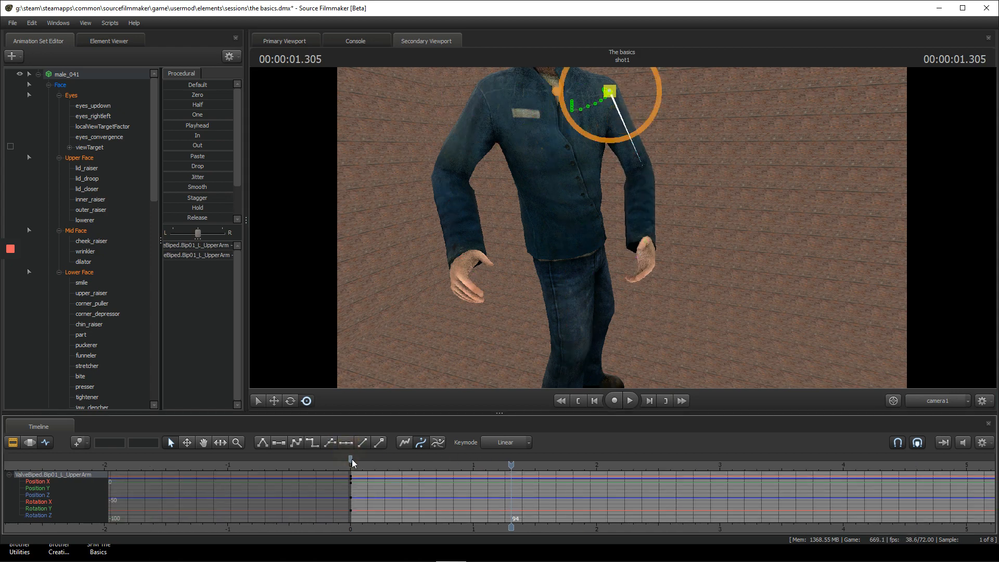
left_click_drag(352, 462, 352, 465)
key("space")
key("space")
left_click_drag(590, 133, 622, 227)
key("space")
key("space")
left_click_drag(626, 166, 605, 134)
Key more rotated poses of the L_UpperArm bone at about 0.66, 0.92, 1.21 and 1.42 s, and play the motion back.
key("space")
key("space")
key("space")
key("space")
key("space")
key("space")
key("space")
key("space")
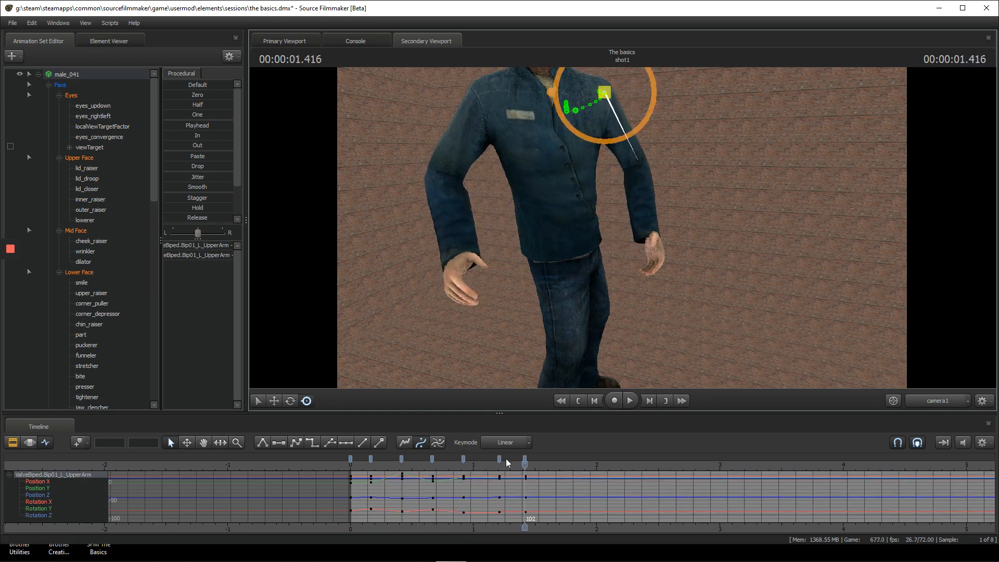
left_click_drag(505, 461, 319, 467)
key("space")
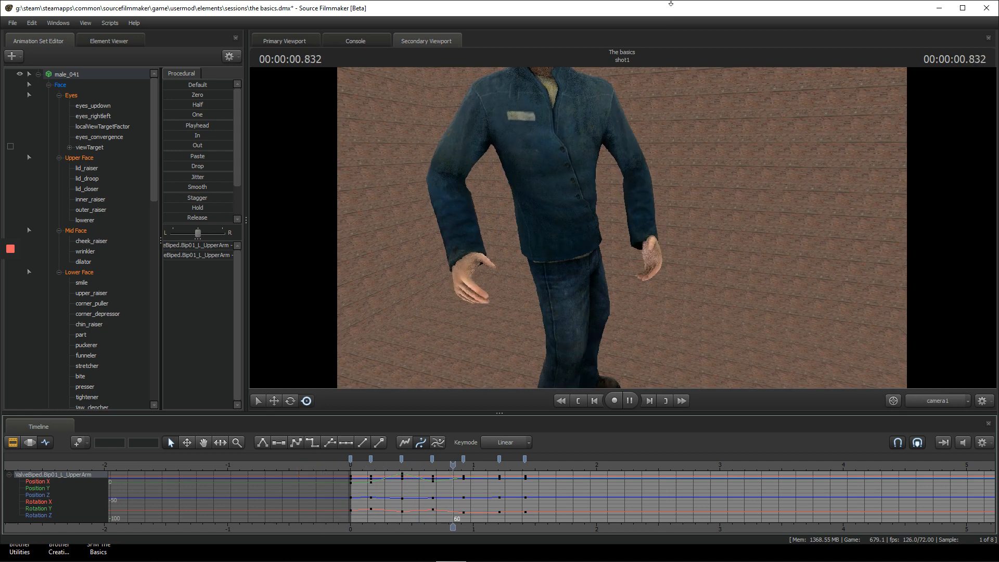
key("space")
Select the ValveBiped.Bip01_L_Forearm bone and delete its stray keyframe at about 0.68 s.
left_click(633, 175, "ctrl")
left_click(355, 464)
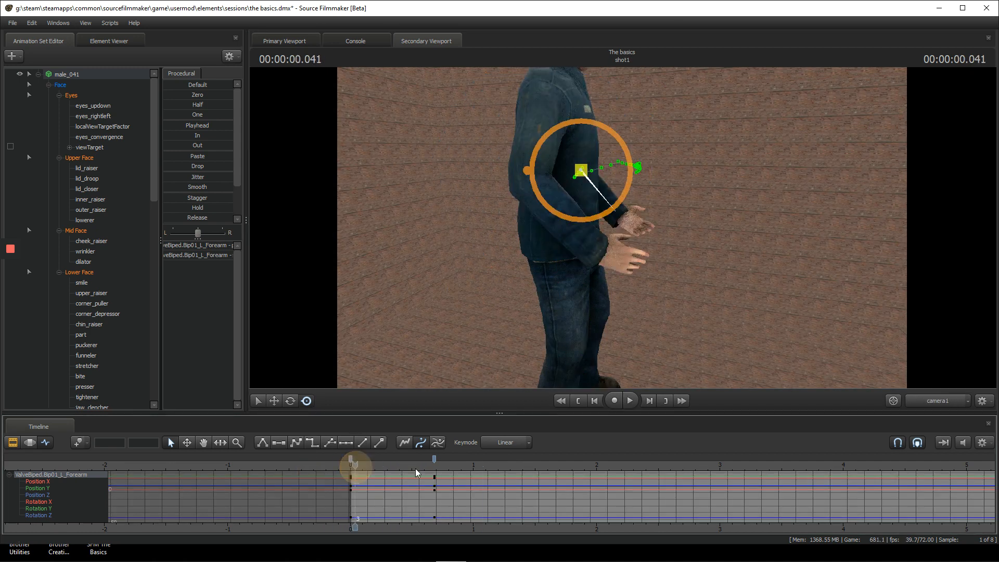
left_click(434, 458)
key("Delete")
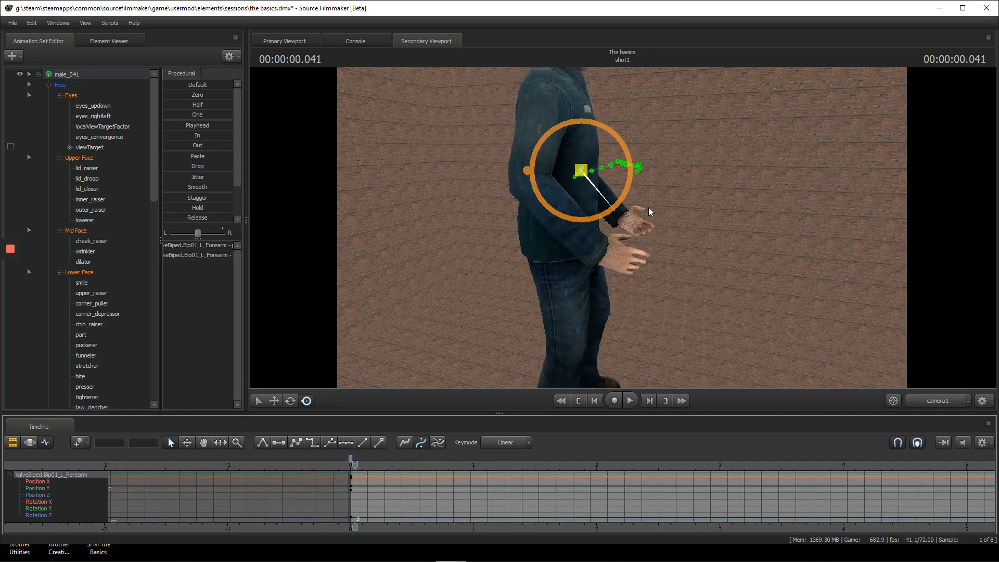
Rotate the L_Forearm bone to key poses at about 0.25 and 0.43 s.
key("space")
key("space")
mouse_move(613, 186)
left_mouse_down()
mouse_move(651, 189)
mouse_move(481, 190)
mouse_move(619, 203)
left_mouse_up()
key("d")
key("w")
key("s")
key("space")
key("space")
key("space")
key("space")
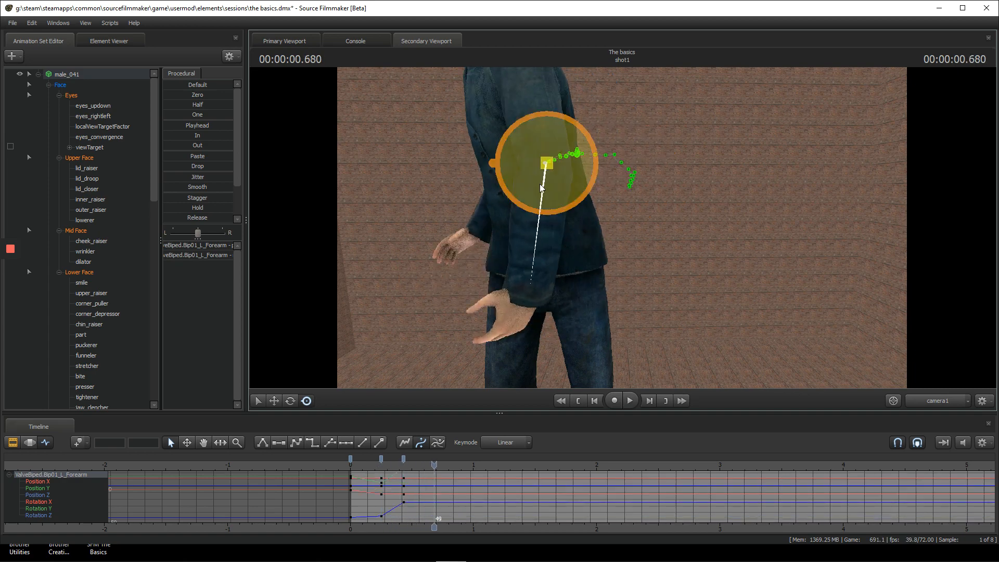
Key more rotated poses of the L_Forearm bone at about 0.68, 0.9 and 1.22 s.
left_click_drag(538, 183, 517, 162)
key("a")
mouse_move(622, 228)
left_mouse_down()
mouse_move(632, 224)
mouse_move(620, 214)
mouse_move(630, 214)
left_mouse_up()
key("space")
key("space")
key("space")
key("space")
key("space")
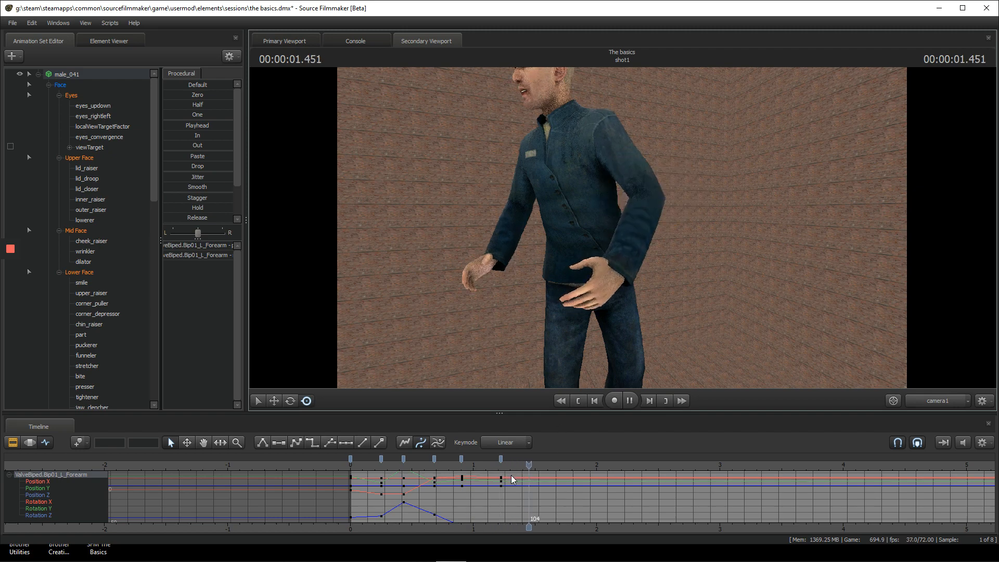
Key a last L_Forearm pose at about 1.57 s and play the motion back.
key("space")
key("m")
left_click_drag(475, 460, 369, 474)
key("space")
key("space")
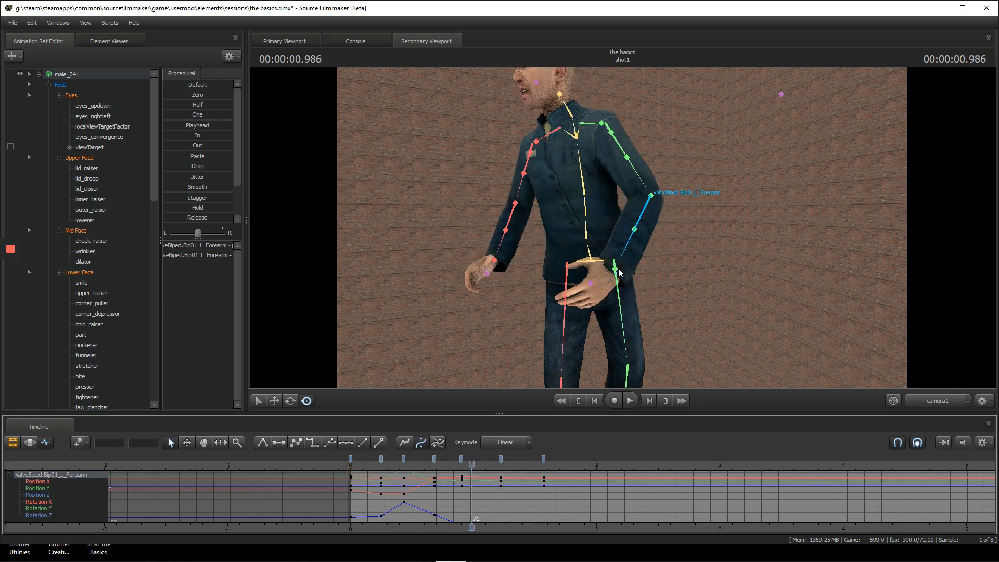
Select the ValveBiped.Bip01_R_Forearm bone and rotate it to key poses at about 0.21, 0.48, 0.66, 0.94 and 1.26 s.
left_click(509, 211)
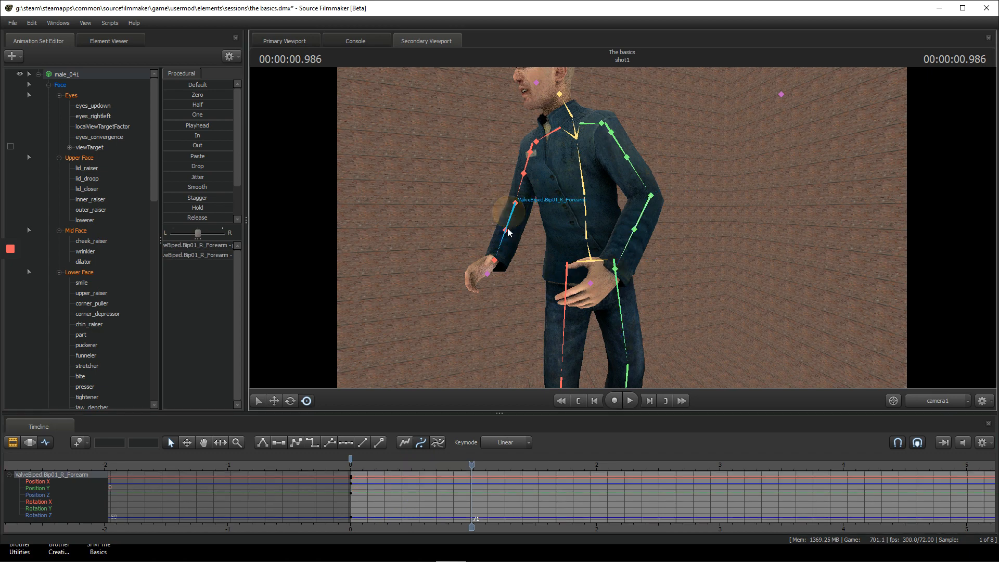
left_click_drag(363, 467, 357, 468)
left_click_drag(621, 223, 572, 222)
key("space")
key("space")
key("space")
key("space")
key("space")
key("space")
key("space")
key("space")
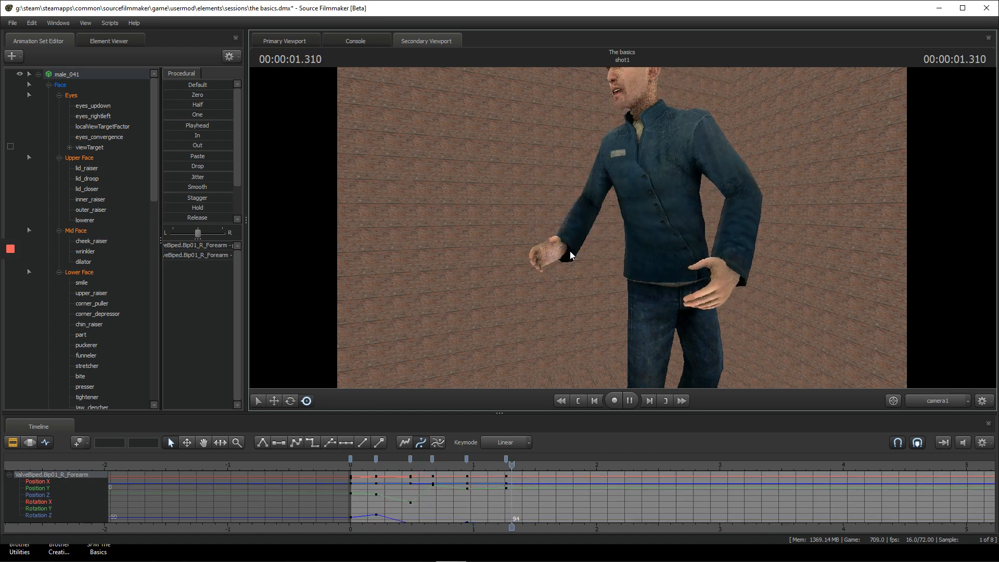
Key a last R_Forearm pose at about 1.46 s and play the motion back.
left_click_drag(487, 465, 378, 468)
key("space")
key("space")
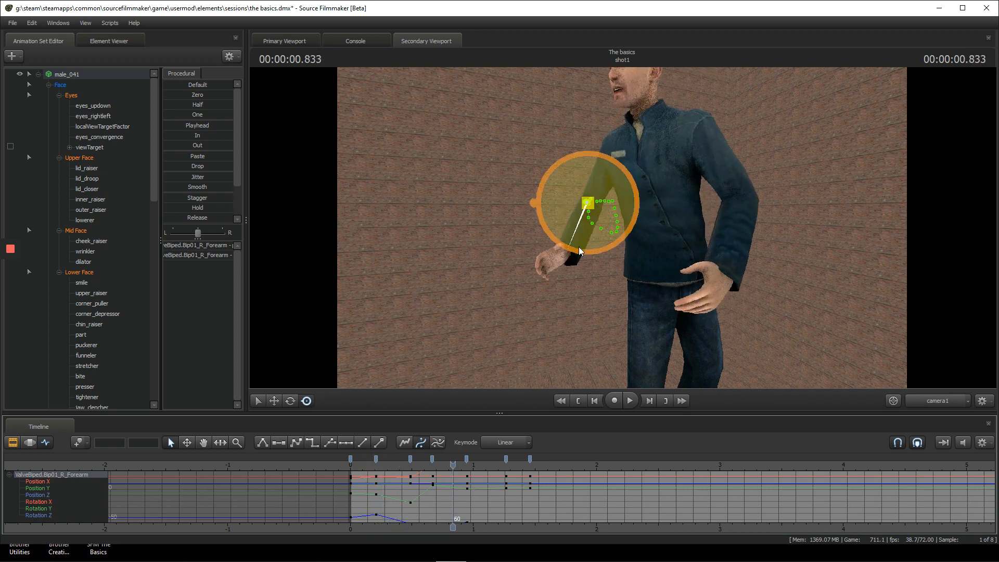
Review the combined arm and body motion from a wider camera view with an enlarged timeline scale.
left_click(357, 466)
left_click_drag(899, 383, 907, 378)
key("s")
key("w")
left_click_drag(622, 227, 621, 227)
key("s")
key("w")
key("space")
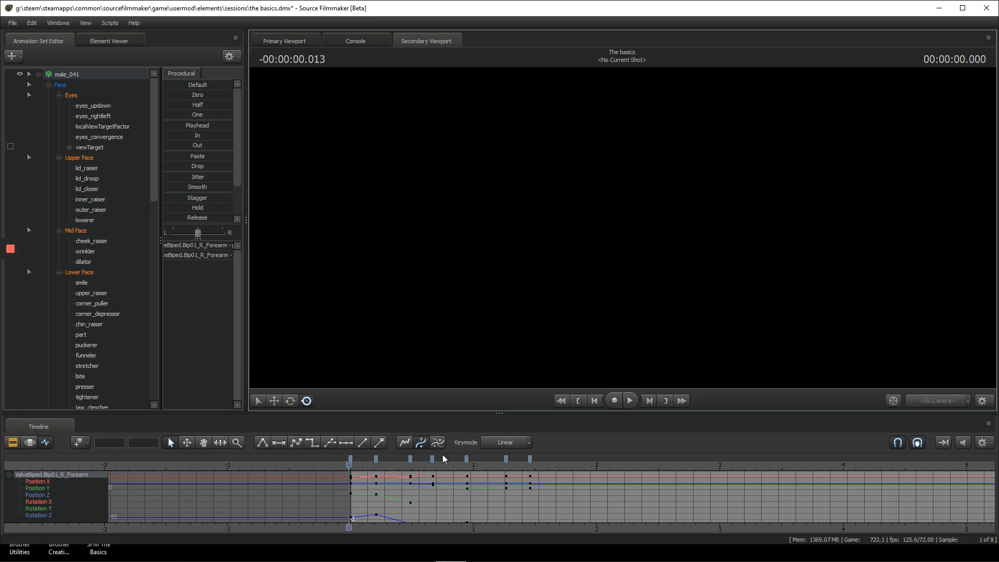
scroll(373, 484, "up", 5)
left_click_drag(349, 461, 334, 463)
left_click_drag(520, 244, 621, 229)
Select the ValveBiped.Bip01_R_Wrist bone, key it at 0 s and try rotating it at about 0.13 s.
key("space")
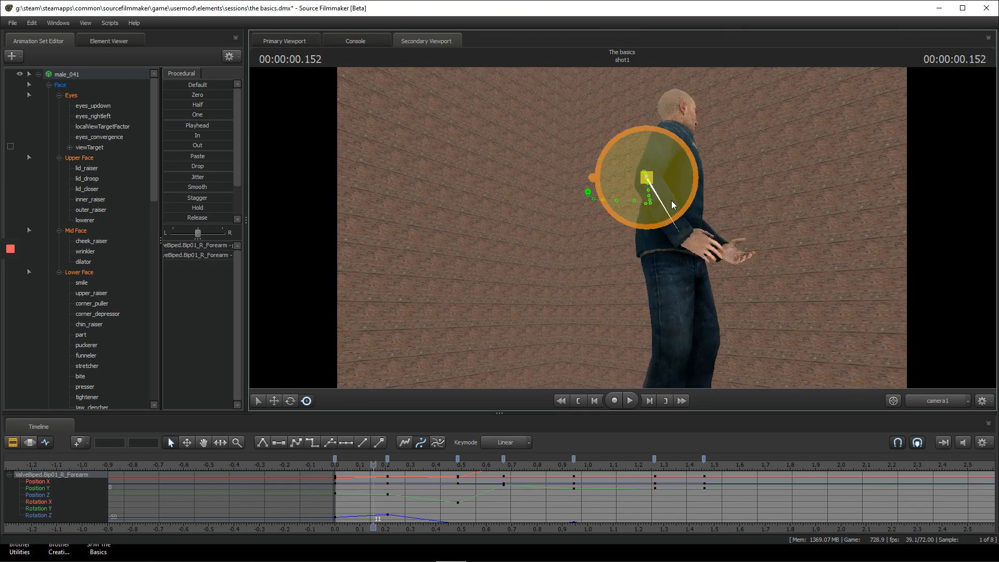
key("space")
left_click(720, 236)
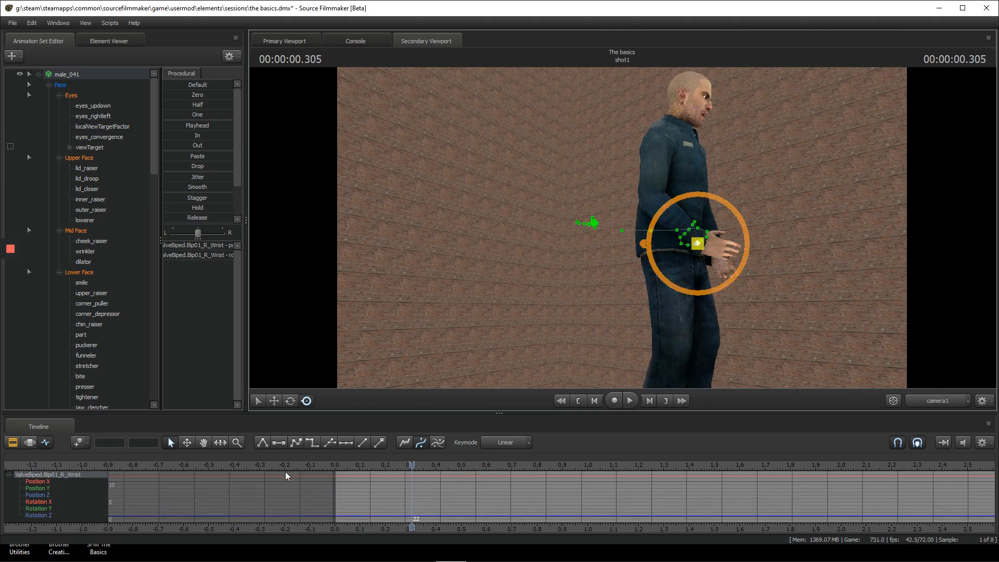
left_click(337, 464)
key("m")
key("space")
key("space")
left_click_drag(714, 252, 712, 255)
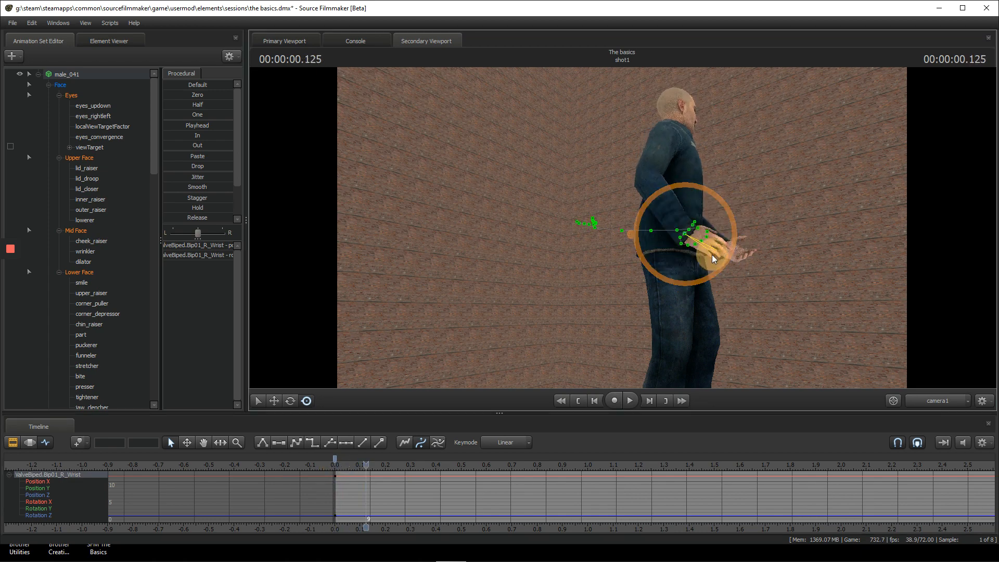
key("ctrl+z")
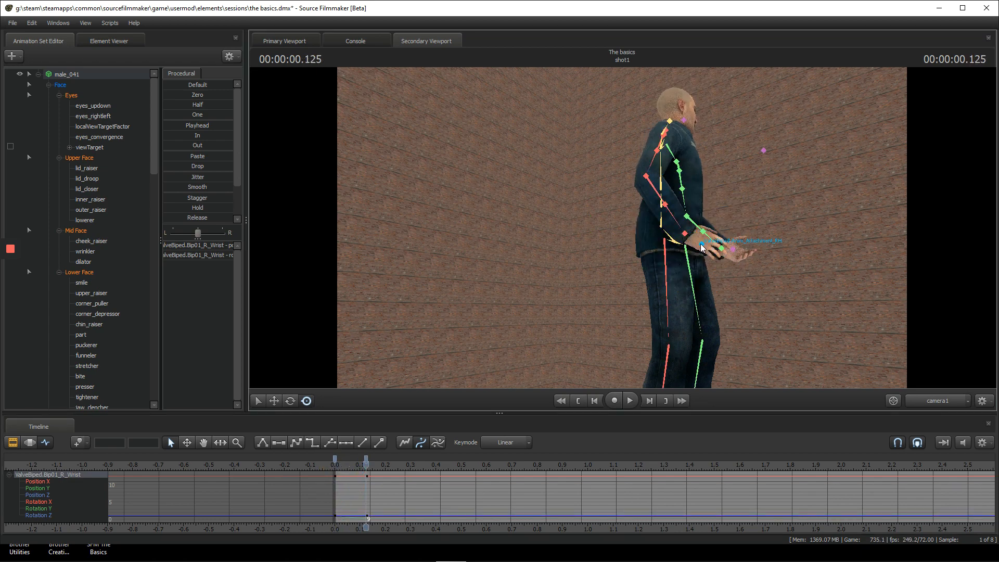
Compare the R_Wrist and R_Hand bones in a close-up of the right wrist and locate both in the animation set's bone list.
left_click(701, 247)
left_click(689, 237, "ctrl")
key("w")
left_click_drag(914, 276, 944, 278)
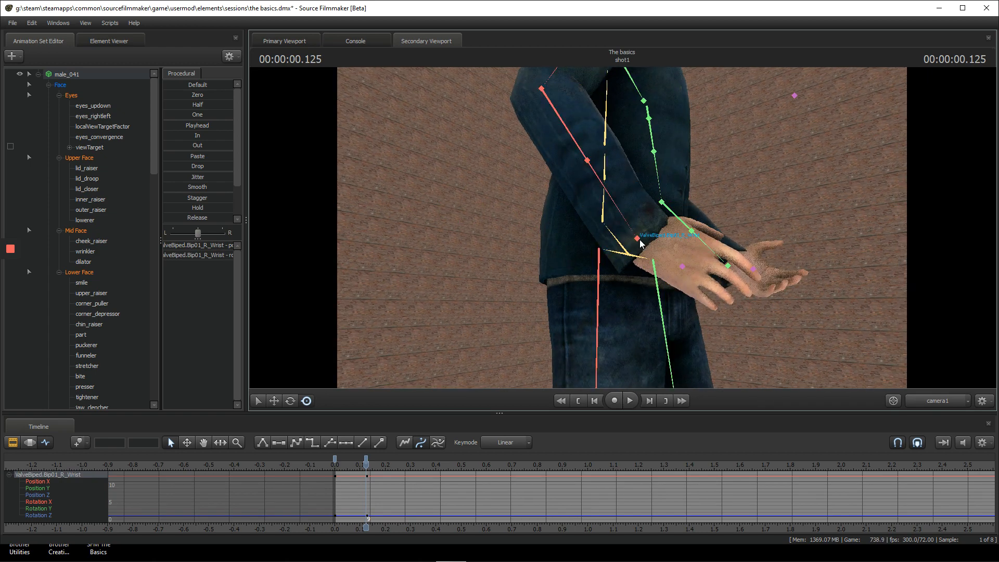
key("e")
scroll(83, 152, "down", 10)
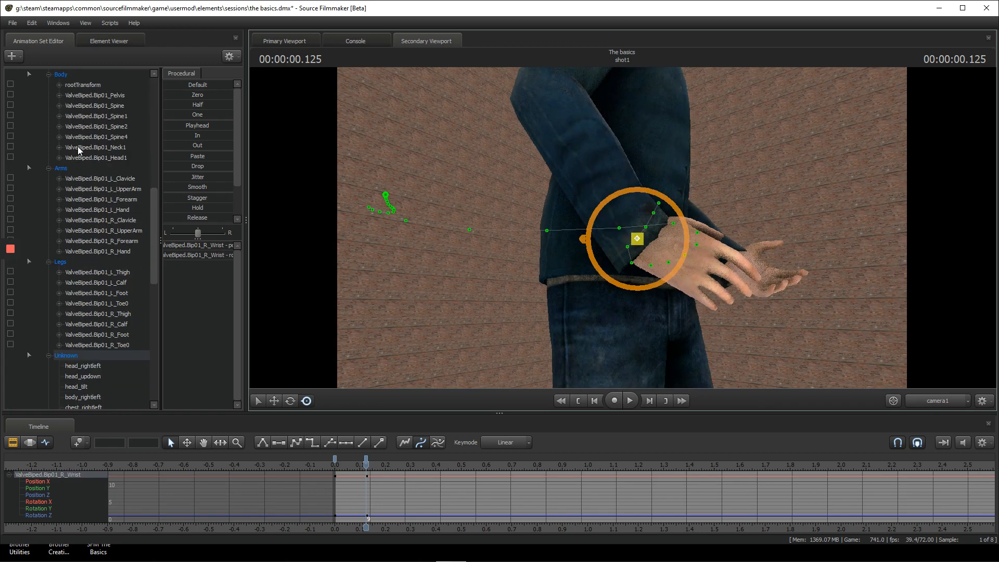
left_click(124, 253)
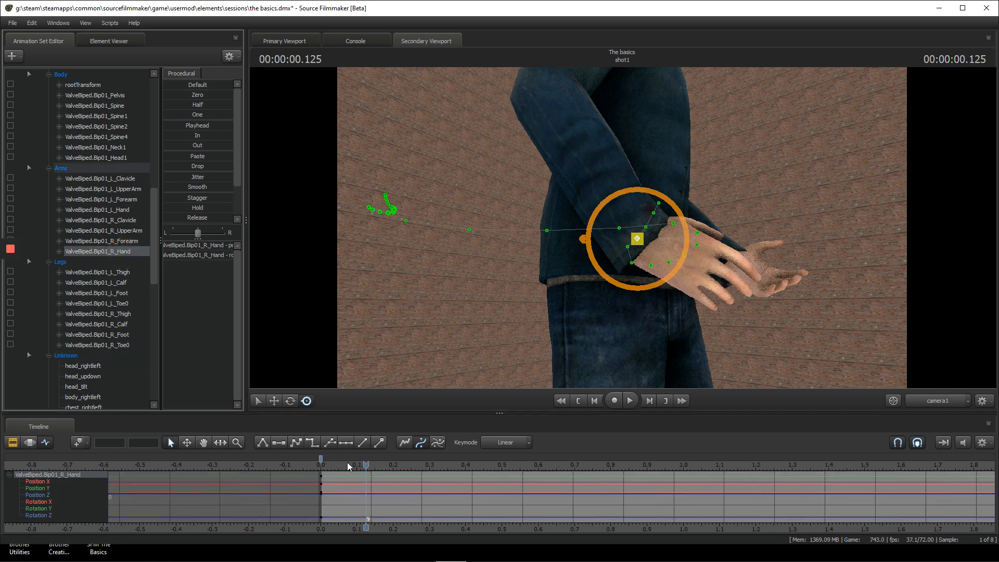
left_click(637, 239)
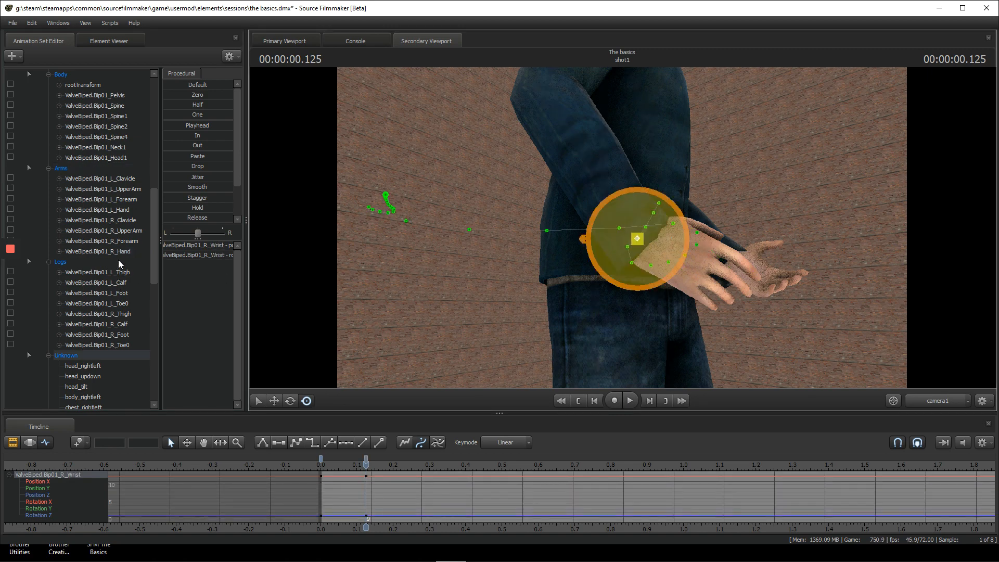
scroll(119, 260, "down", 10)
scroll(116, 98, "up", 2)
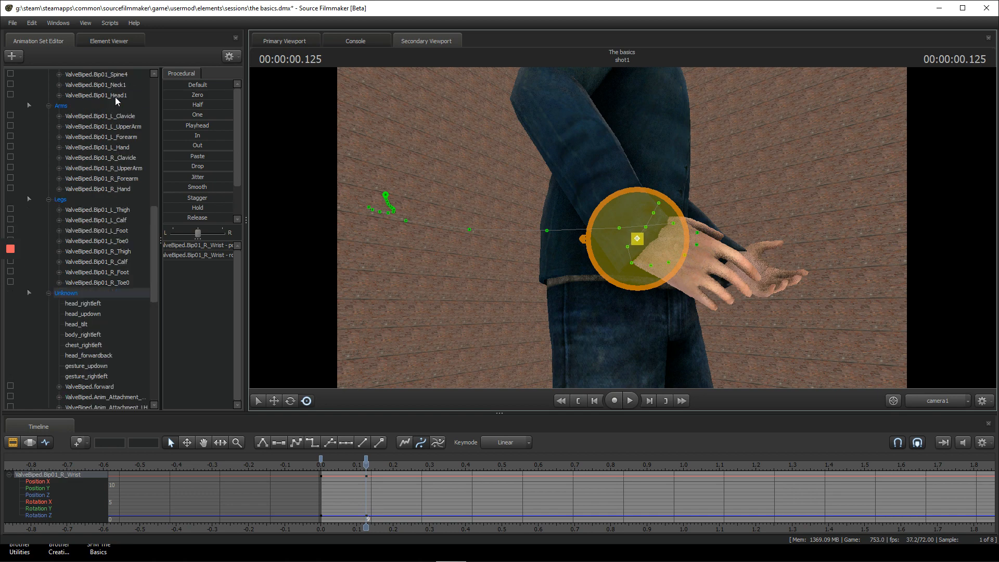
scroll(116, 98, "down", 2)
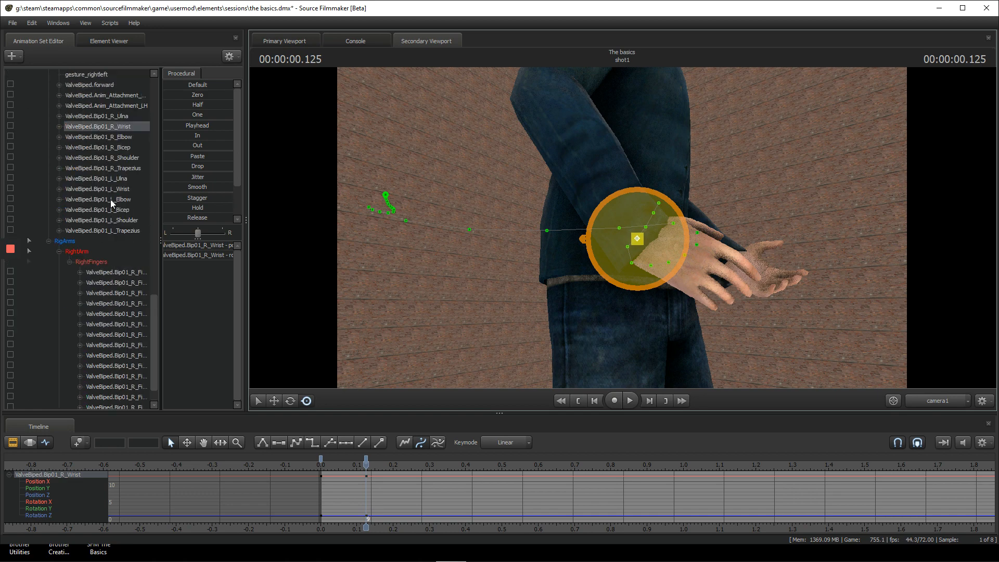
scroll(120, 130, "up", 5)
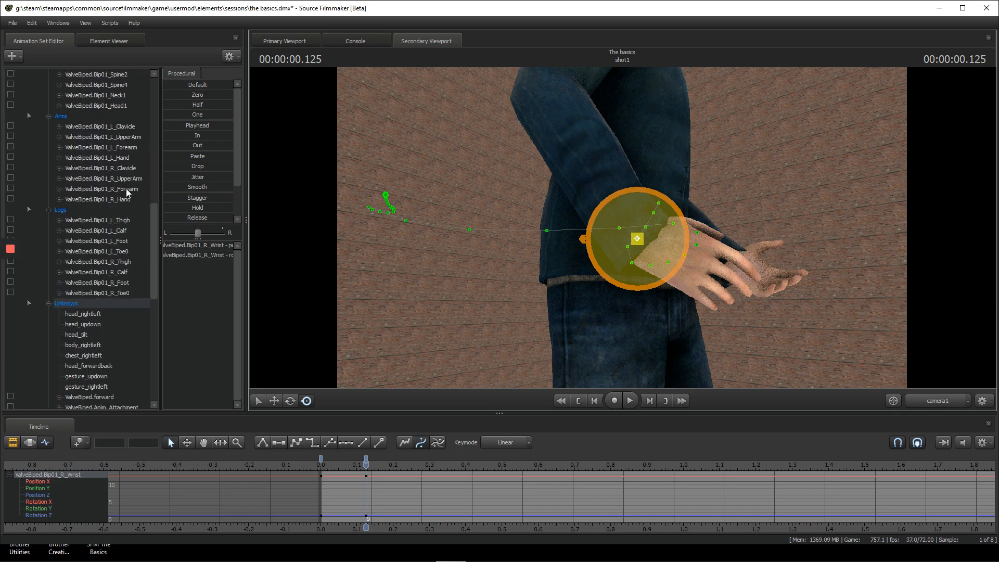
Select the ValveBiped.Bip01_R_Hand bone and rotate it to key poses at about 0.18 and 0.42 s.
left_click(126, 199)
left_click_drag(325, 465, 397, 465)
left_click_drag(674, 273, 708, 259)
key("space")
key("space")
key("space")
key("space")
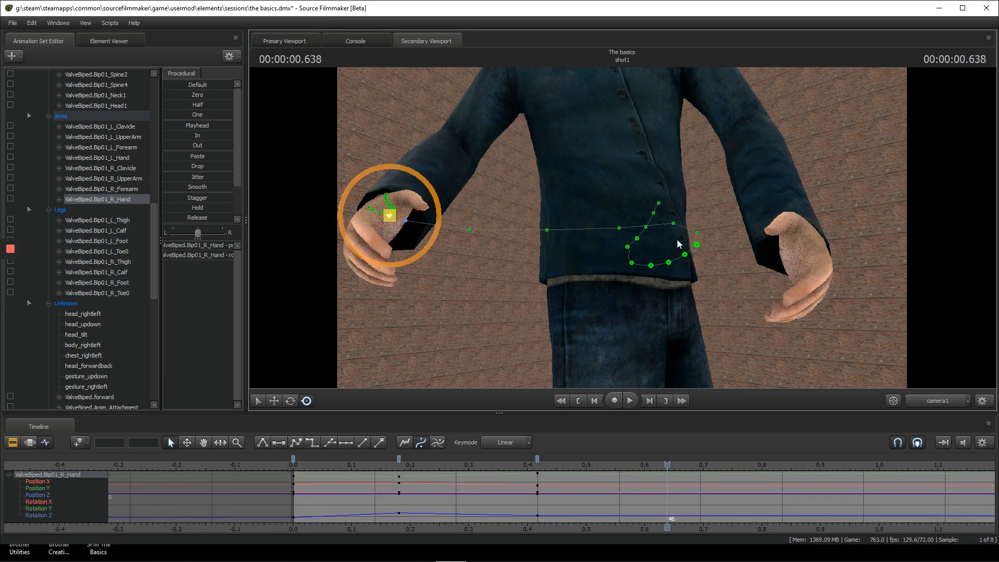
Rotate the right hand bone at about 0.64 seconds and advance the playhead to about 0.85 seconds.
left_click_drag(420, 234, 402, 219)
left_click_drag(468, 218, 426, 216)
key("s")
key("space")
key("space")
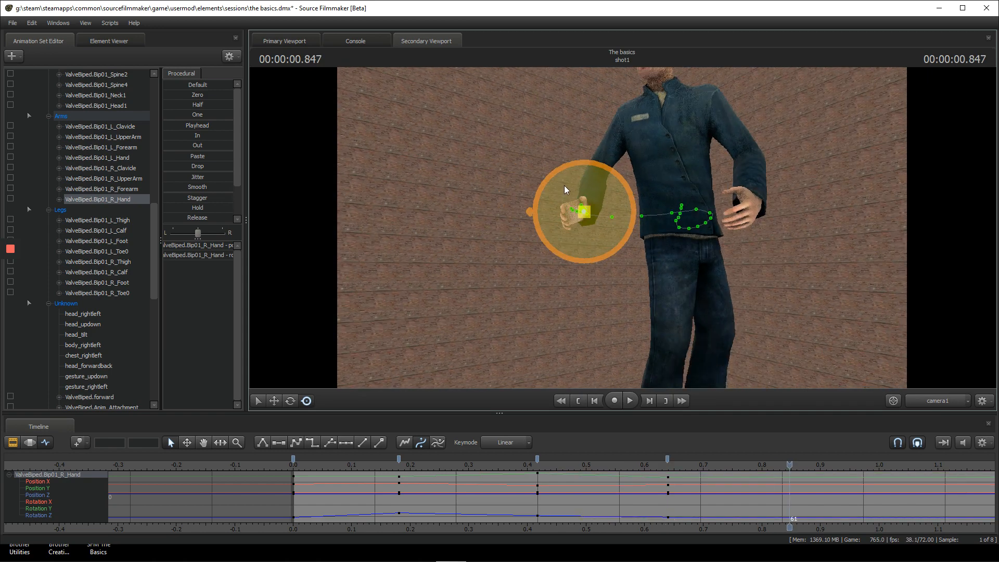
Continue the right hand's motion with further rotation keyframes from about 0.85 to 1.66 seconds.
left_click_drag(564, 185, 595, 197)
key("space")
key("space")
scroll(858, 463, "down", 5)
middle_click_drag(924, 507, 682, 420)
key("space")
key("space")
left_click_drag(584, 205, 578, 210)
key("space")
Play back the right hand's animation from the start of the shot.
left_click(447, 458)
key("space")
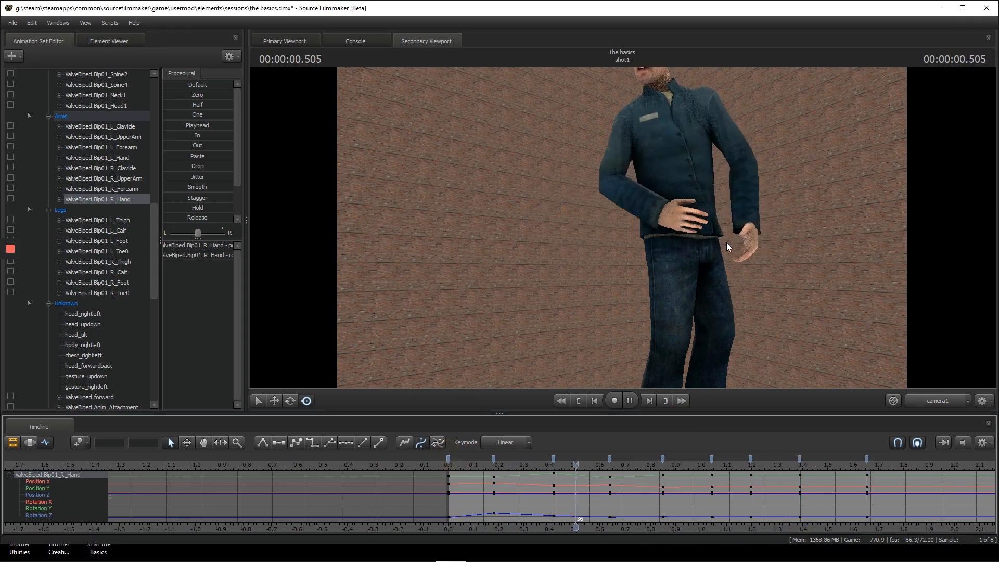
key("space")
Select the left hand bone and key rotations at intervals from about 0.2 to 0.9 seconds.
left_click(755, 200)
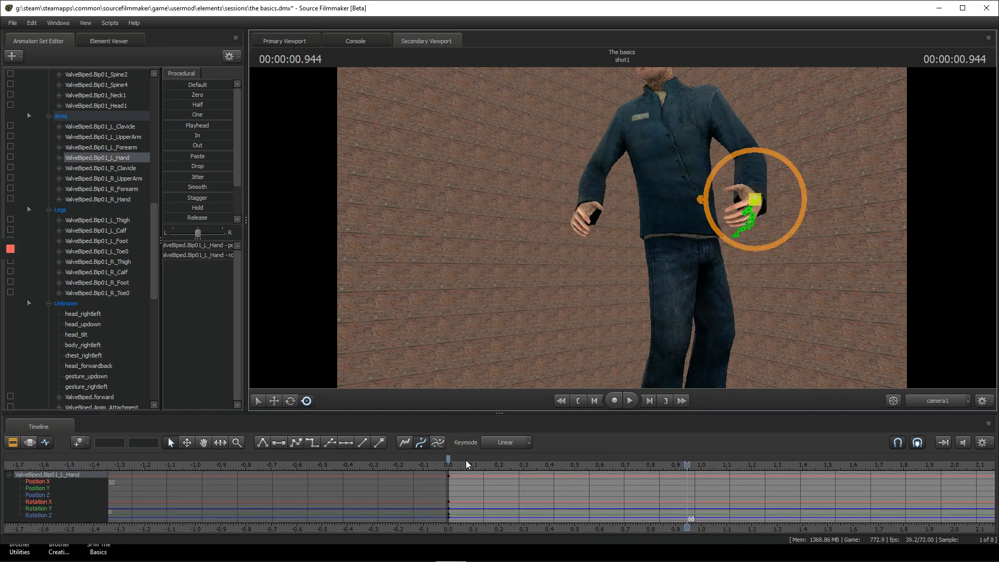
left_click(449, 460)
key("space")
key("space")
left_click_drag(720, 237, 751, 180)
key("space")
key("space")
key("space")
key("space")
key("space")
key("space")
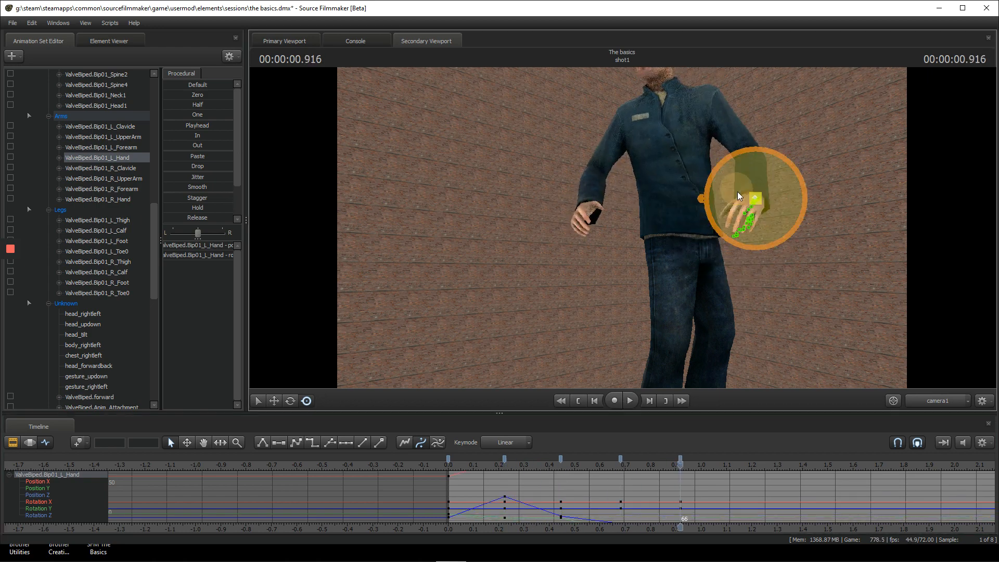
Extend the left hand's rotation with further keyframes from about 1.2 to 1.8 seconds.
key("space")
key("space")
left_click_drag(740, 227, 762, 210)
key("space")
key("space")
left_click_drag(778, 174, 764, 179)
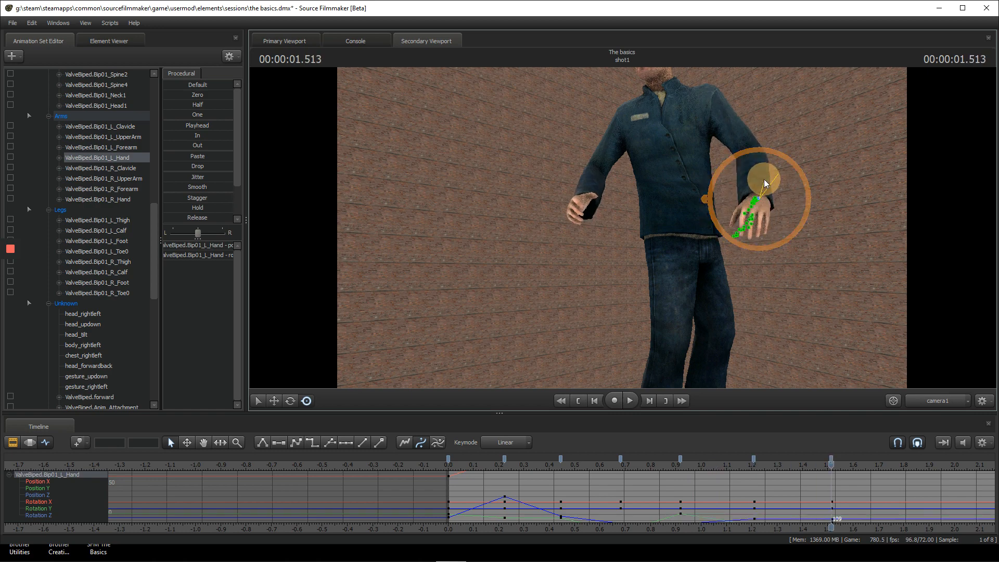
key("m")
Play back the left hand's animation from the start of the shot.
left_click_drag(813, 459, 454, 451)
key("space")
scroll(586, 485, "down", 6)
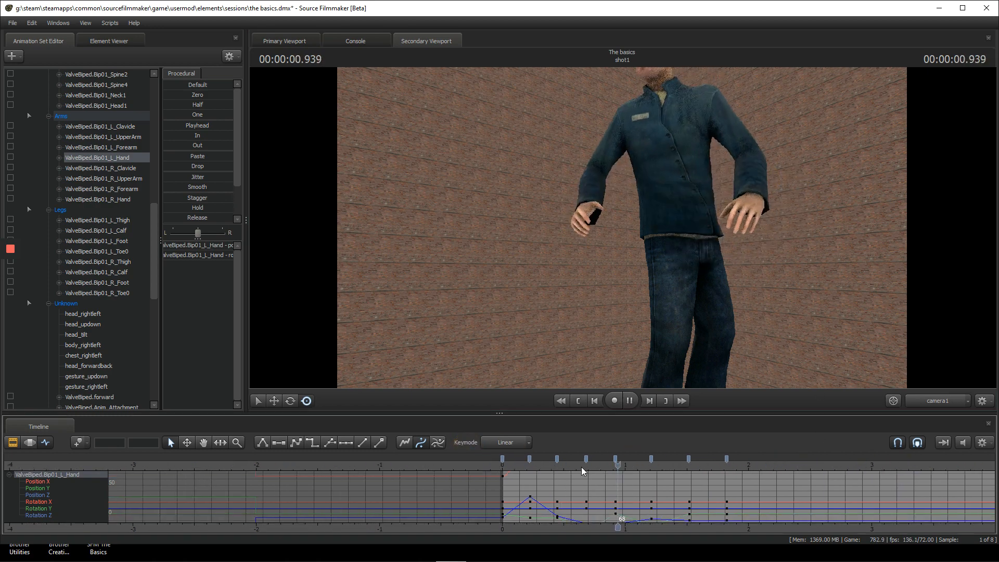
key("space")
left_click(509, 460)
key("space")
key("space")
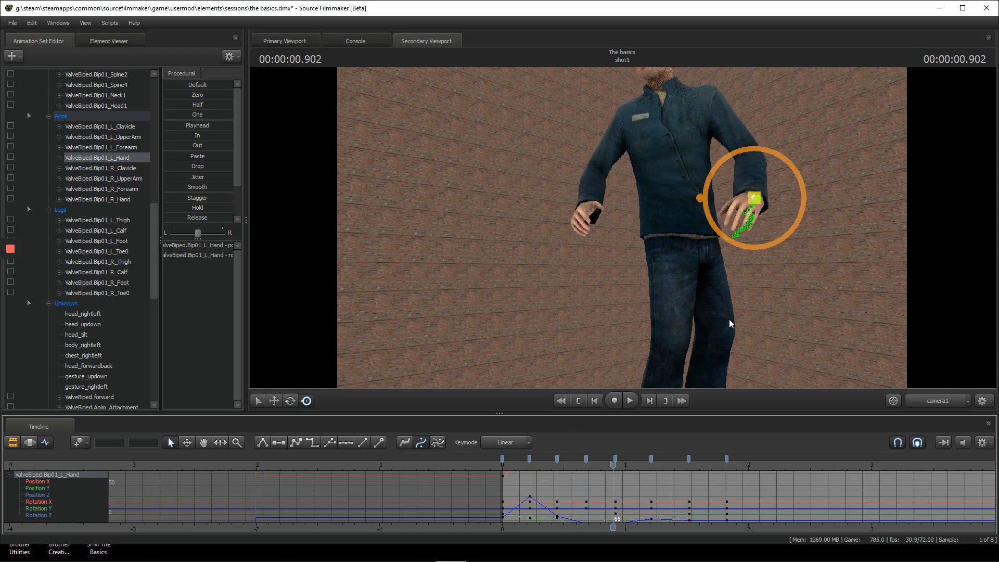
Replay the opening second repeatedly from a wider view to review the motion of the upper body and both hands.
left_click_drag(728, 322, 619, 226)
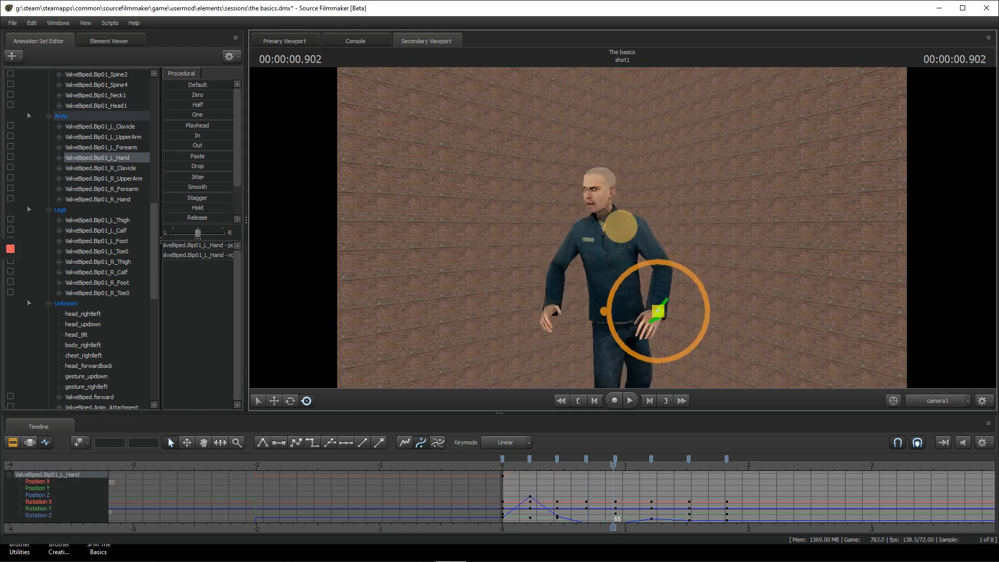
left_click(508, 460)
key("space")
left_click(508, 461)
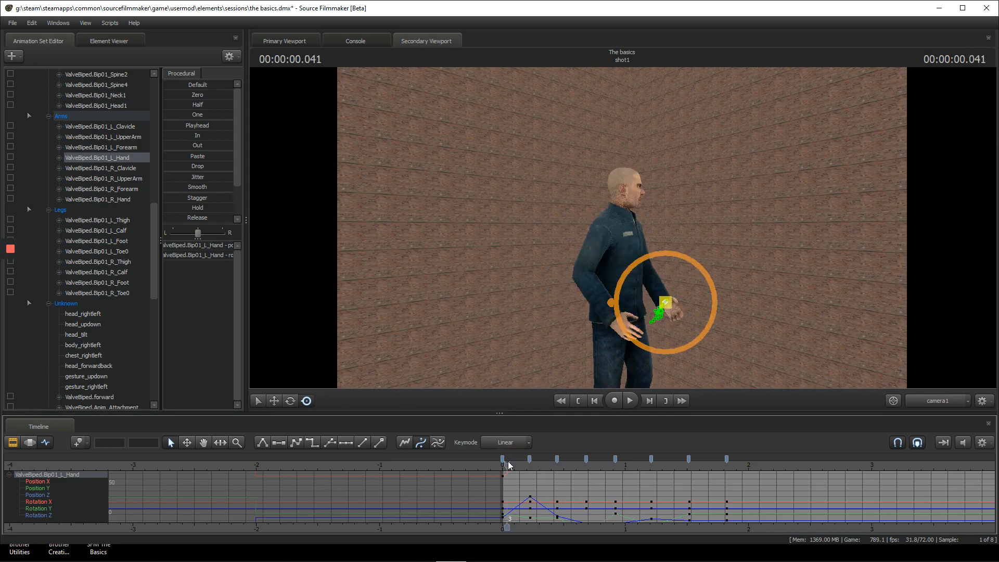
key("space")
key("space")
left_click(508, 461)
key("space")
key("space")
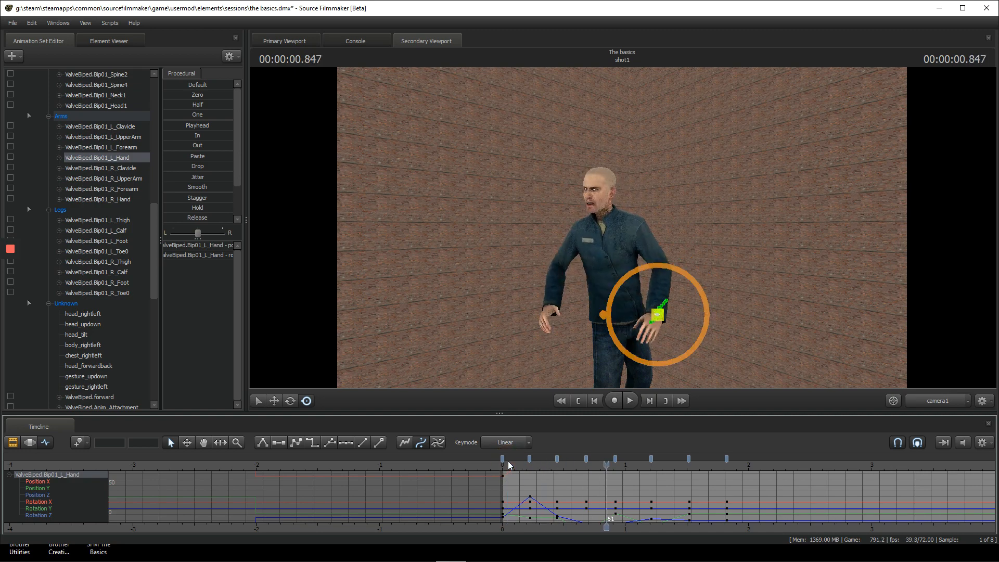
left_click(507, 461)
key("space")
key("space")
key("space")
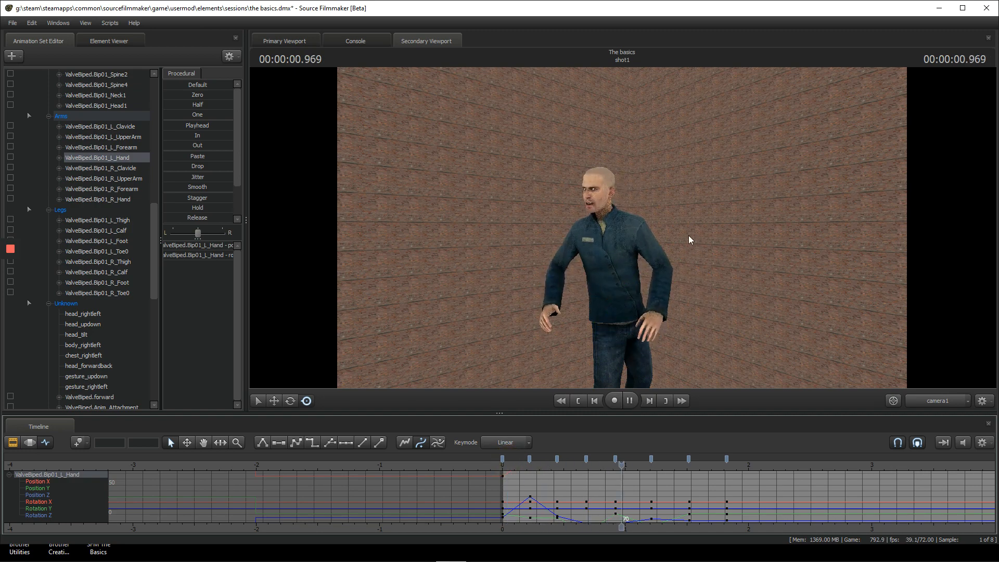
key("space")
Return the playhead to the start, enable lighting in the secondary viewport and preview the shot.
mouse_move(720, 312)
left_mouse_down()
mouse_move(707, 317)
mouse_move(744, 331)
mouse_move(702, 313)
left_mouse_up()
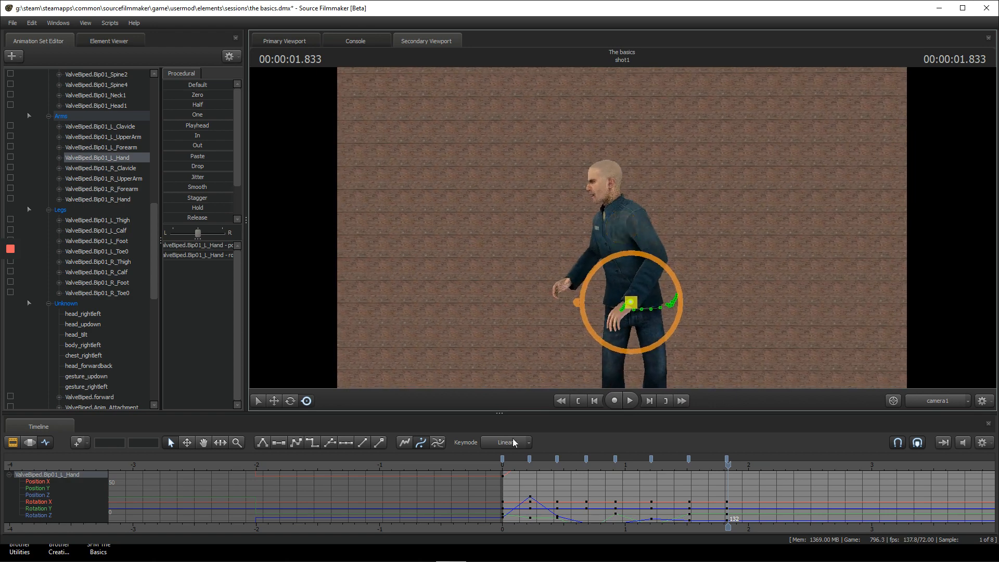
left_click(503, 466)
right_click(643, 148)
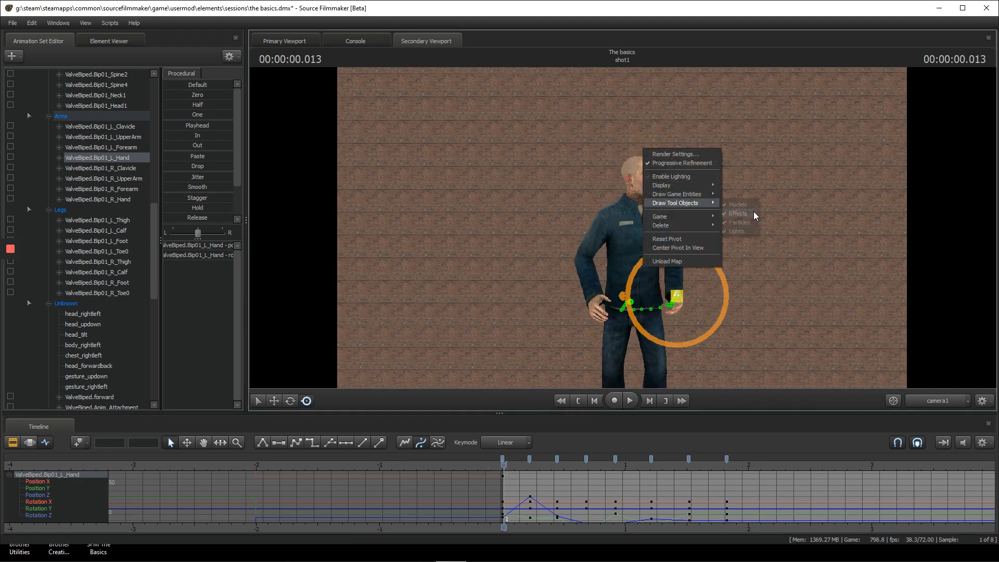
left_click_drag(788, 213, 788, 202)
right_click(788, 213)
left_click(821, 242)
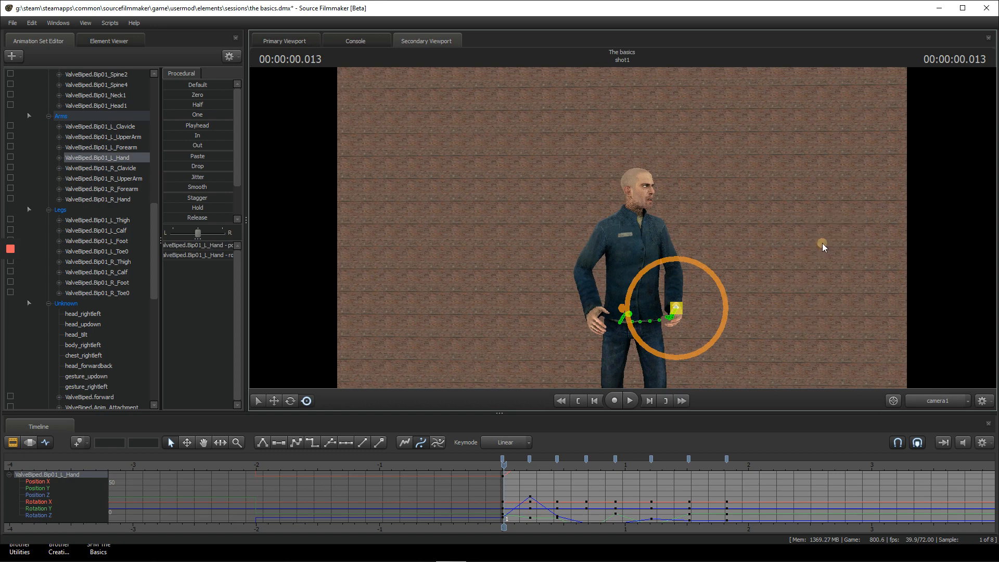
key("space")
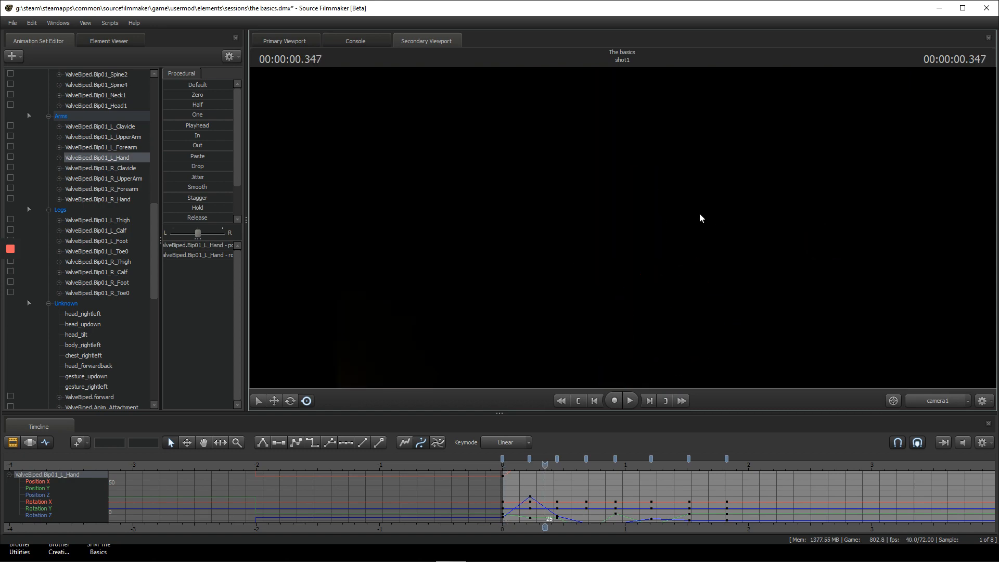
Return the playhead to the start and disable lighting in the secondary viewport.
left_click(502, 466)
right_click(537, 320)
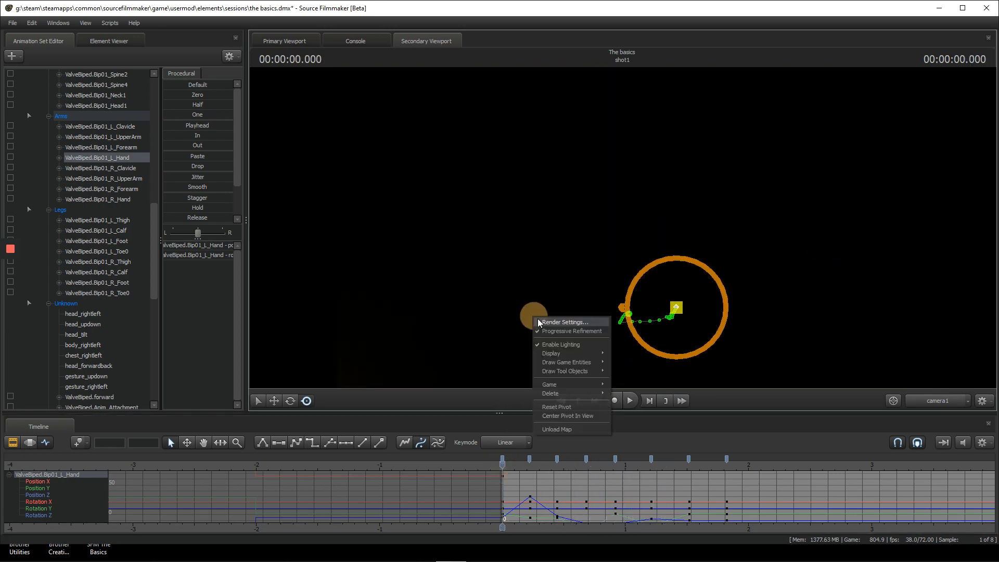
left_click(553, 344)
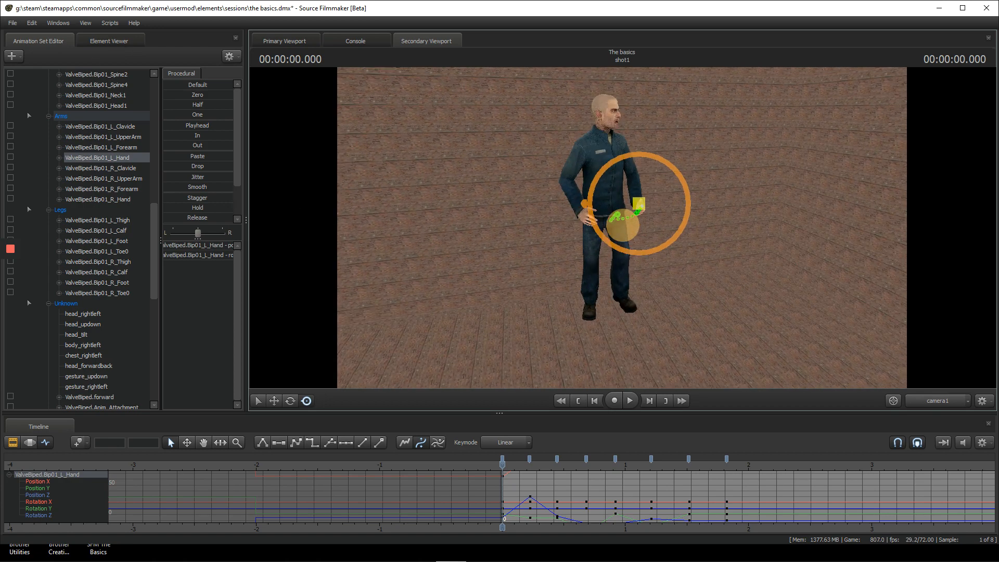
Move camera1 to frame the character's full body from the front.
left_click(14, 57)
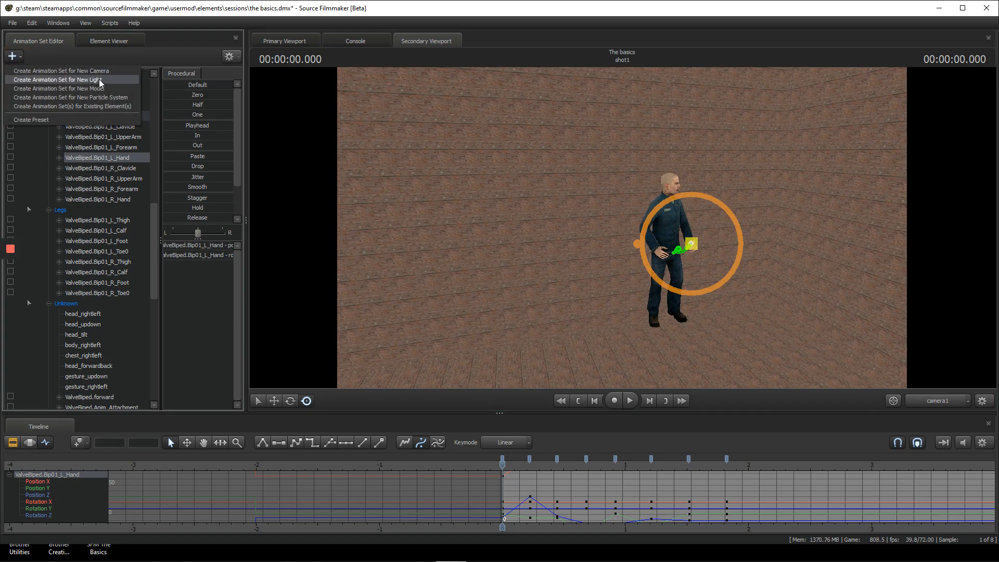
left_click_drag(652, 182, 622, 227)
key("d")
key("w")
key("s")
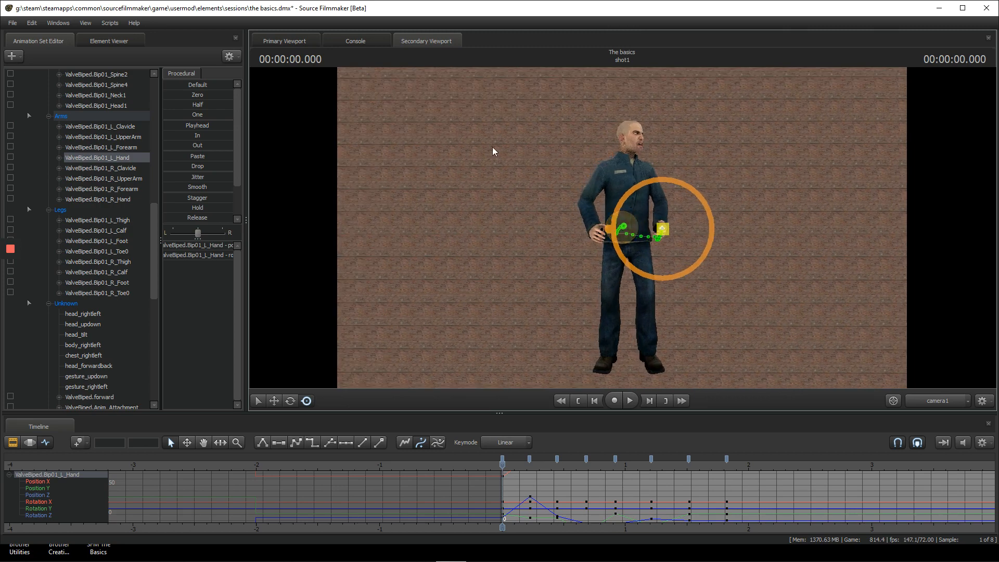
Try adding a new scene camera from the primary viewport and moving it, and undo the changes.
left_click(298, 42)
left_click_drag(843, 270, 622, 227)
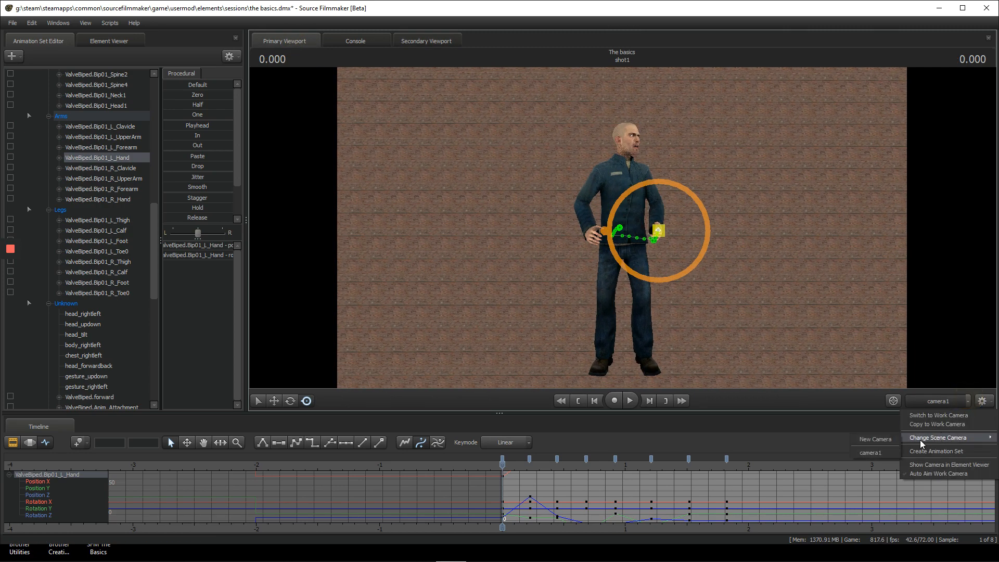
mouse_move(924, 439)
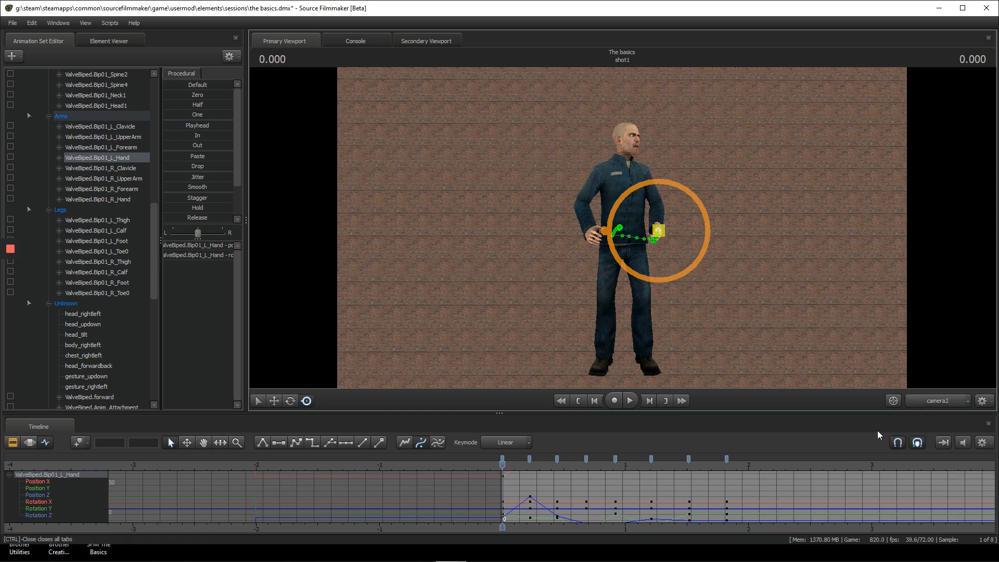
left_click_drag(622, 228, 623, 227)
key("a")
key("ctrl+z")
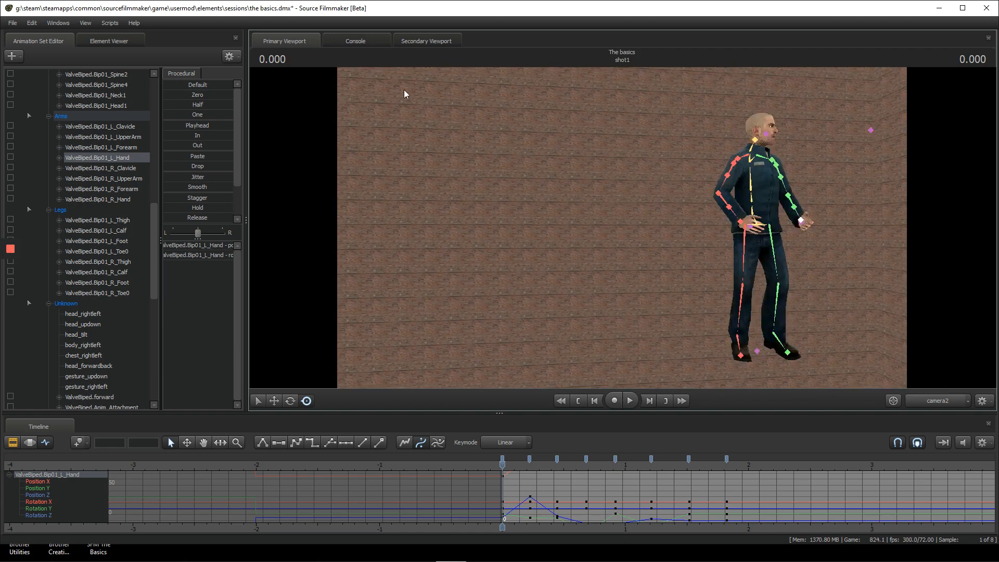
key("ctrl+z")
Create a new scene camera from the secondary viewport.
left_click(404, 41)
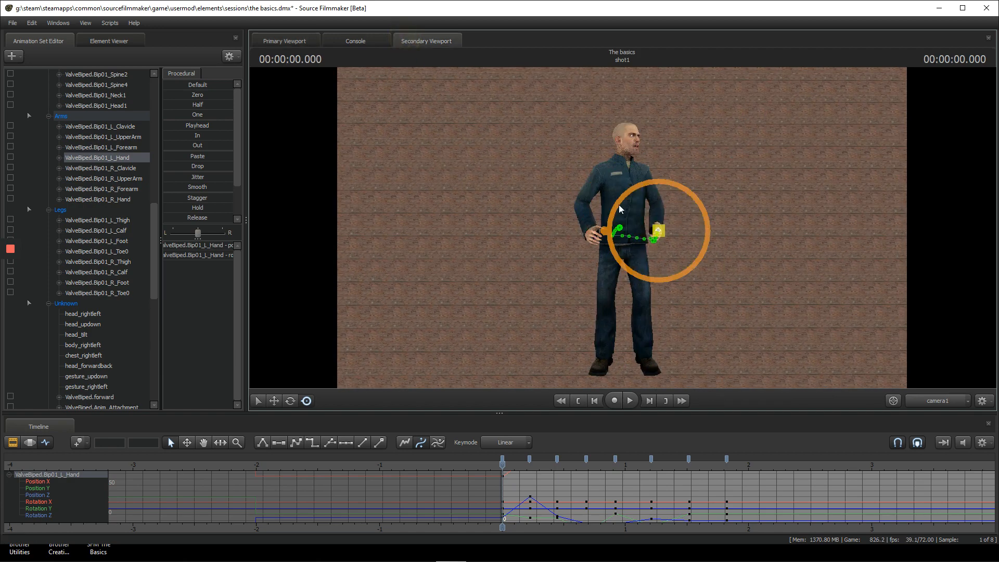
left_click(963, 400)
mouse_move(918, 440)
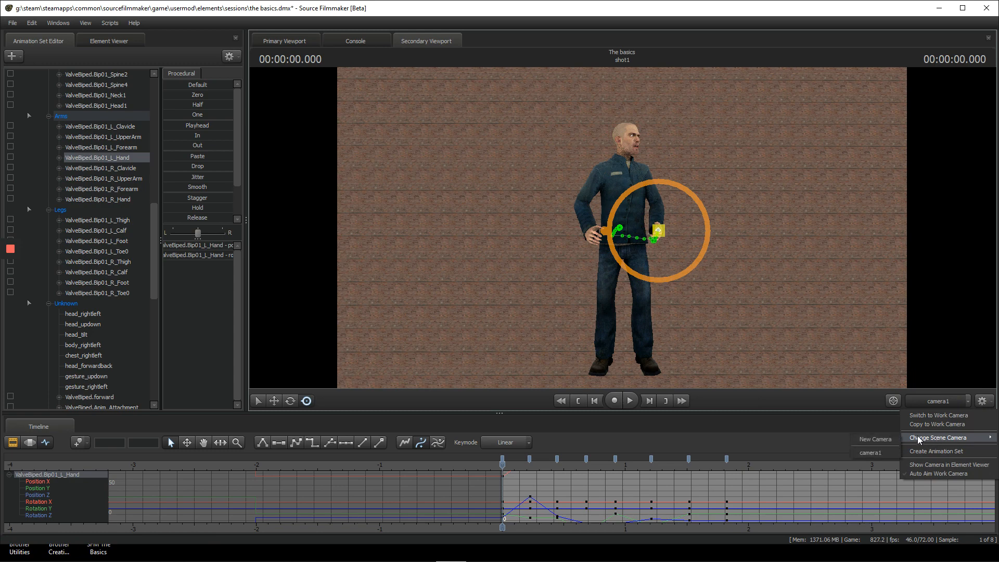
left_click(870, 442)
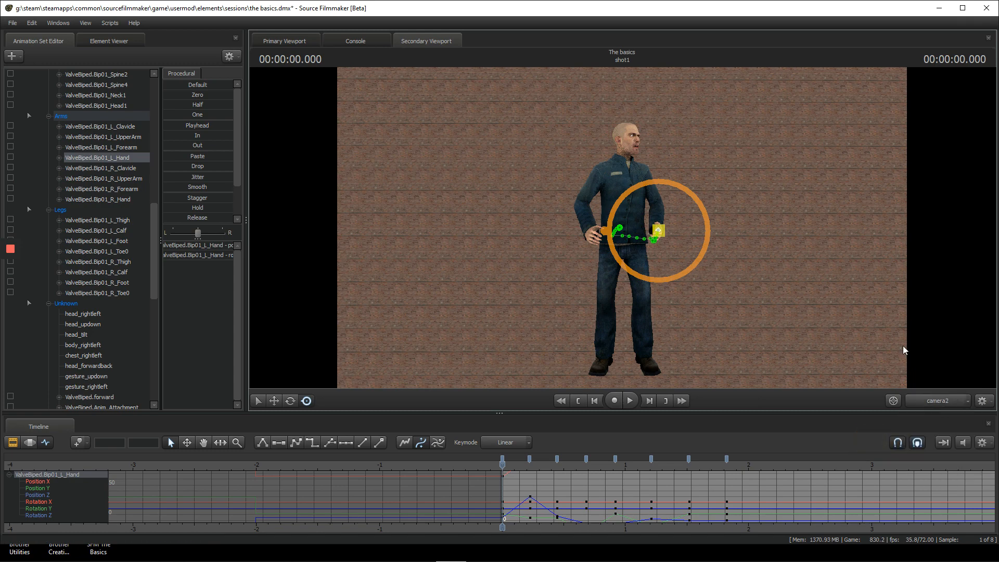
Compare the primary viewport's camera with the new one, and move camera2 to view the full character at an angle.
left_click(289, 40)
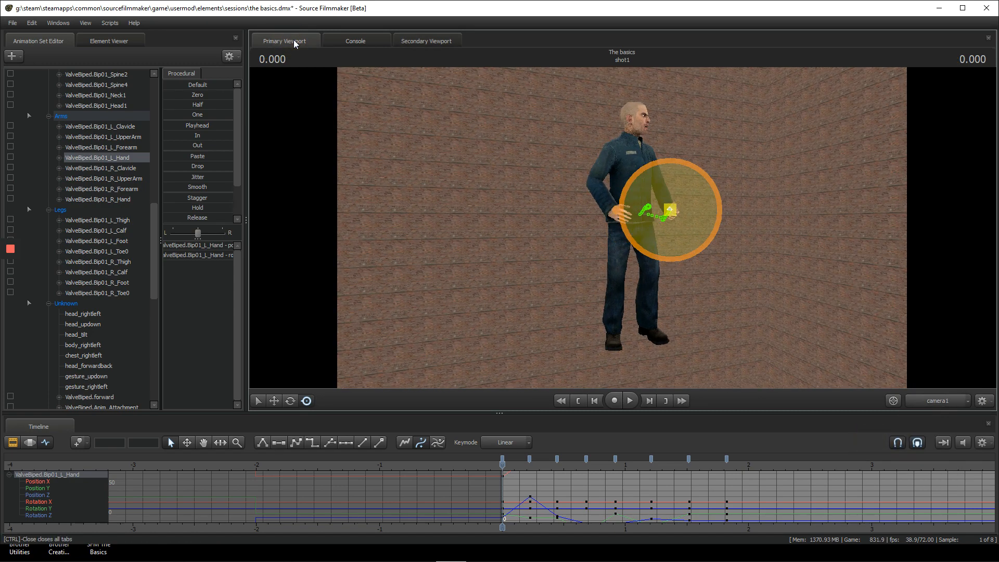
left_click(413, 42)
left_click_drag(620, 227, 620, 229)
key("w")
key("s")
key("s")
key("w")
key("w")
key("d")
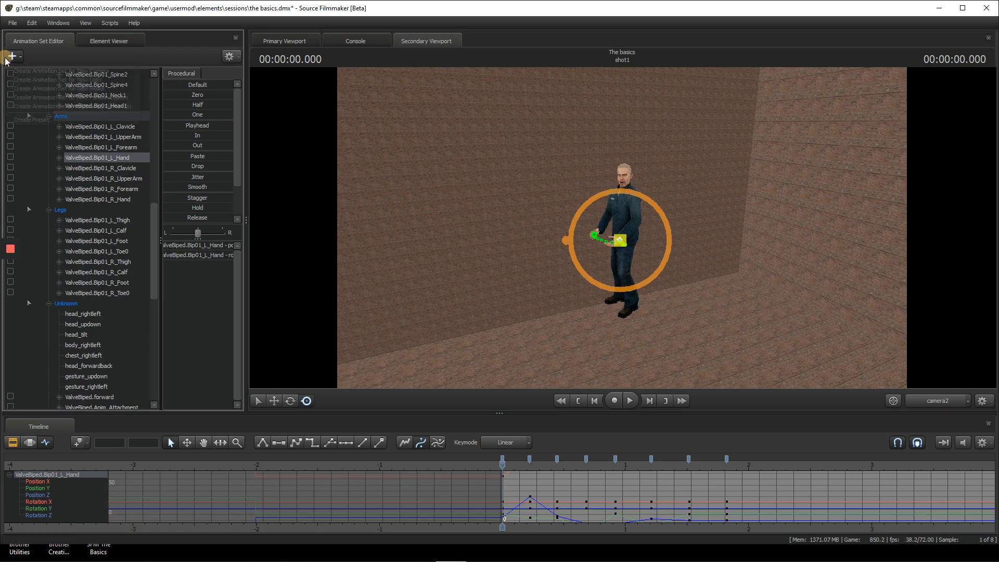
Create an animation set for a new light and enable lighting in the secondary viewport.
left_click(12, 56)
left_click(116, 81)
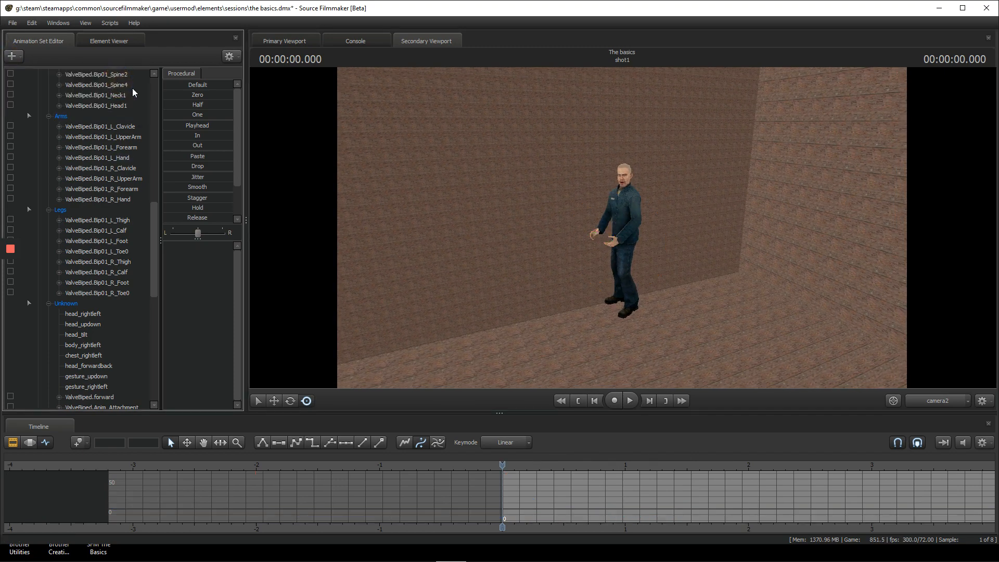
right_click(570, 198)
left_click(596, 227)
key("w")
left_click_drag(622, 228, 622, 227)
key("s")
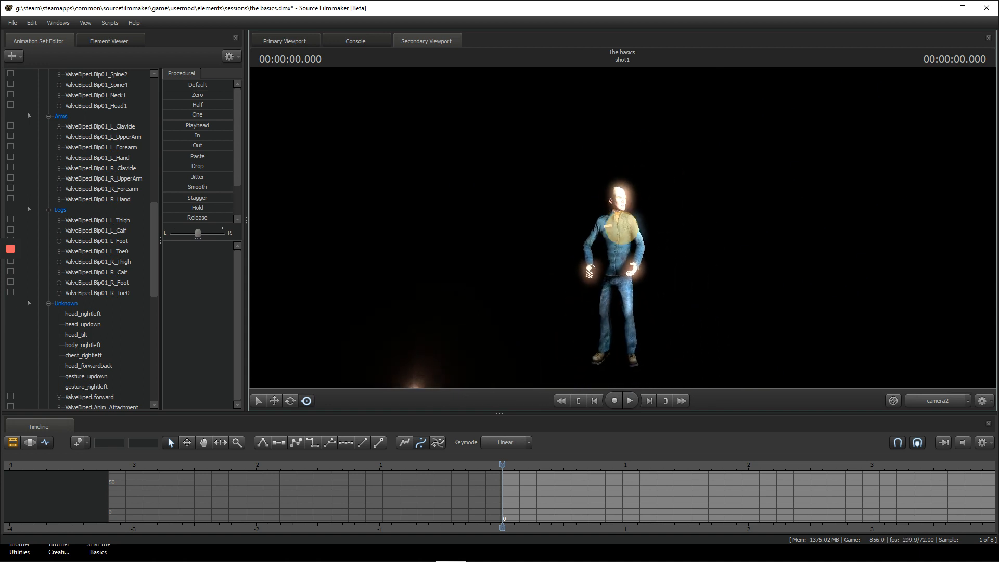
Select light1, widen its horizontalFOV and lower its intensity.
scroll(104, 288, "down", 10)
left_click(75, 398)
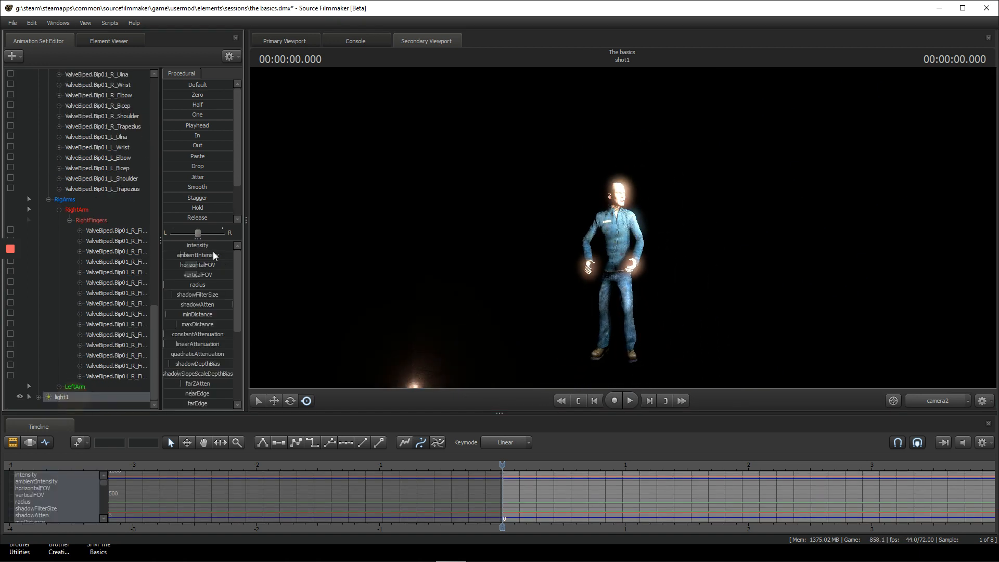
left_click_drag(211, 245, 276, 268)
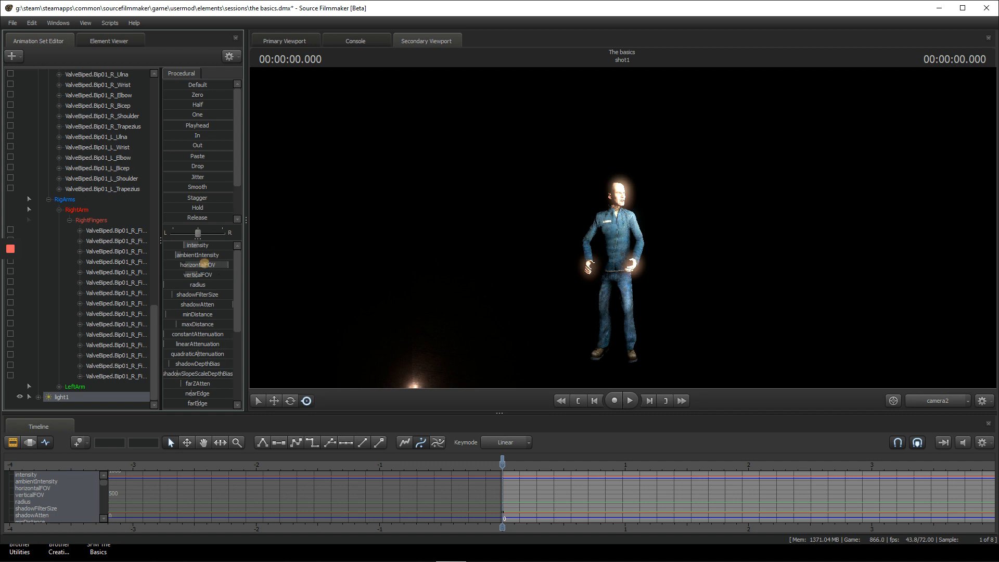
mouse_move(204, 263)
left_mouse_down()
mouse_move(199, 272)
mouse_move(112, 262)
mouse_move(195, 276)
left_mouse_up()
left_click_drag(197, 240, 177, 245)
left_click_drag(364, 270, 622, 228)
key("w")
Increase light1's shadowFilterSize and try out its constantAttenuation and linearAttenuation.
left_click_drag(203, 296, 370, 315)
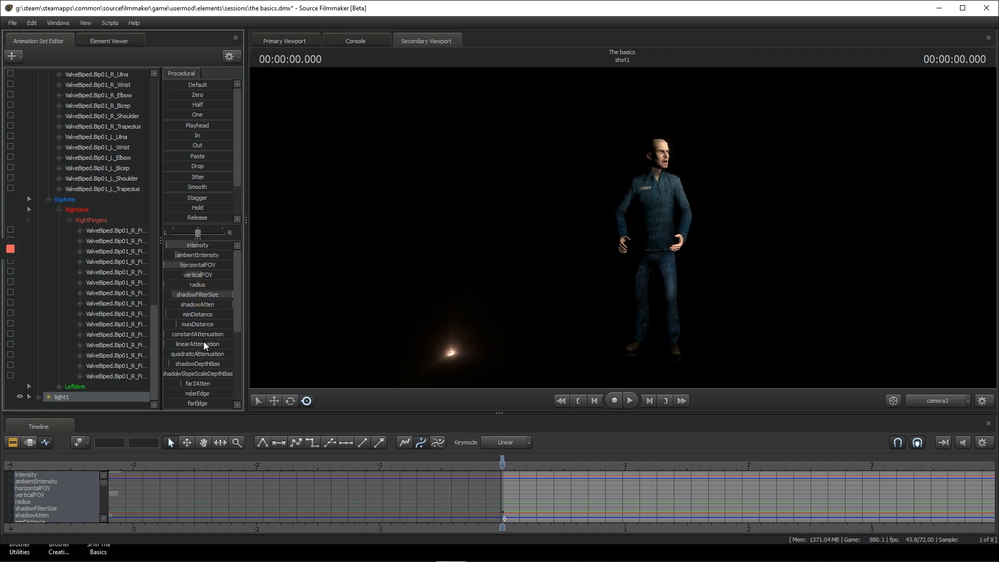
left_click_drag(202, 335, 199, 336)
left_click_drag(619, 239, 617, 290)
mouse_move(195, 342)
left_mouse_down()
mouse_move(207, 339)
mouse_move(192, 336)
left_mouse_up()
Lower light1's color_red value to tint the light on the character.
scroll(204, 364, "down", 5)
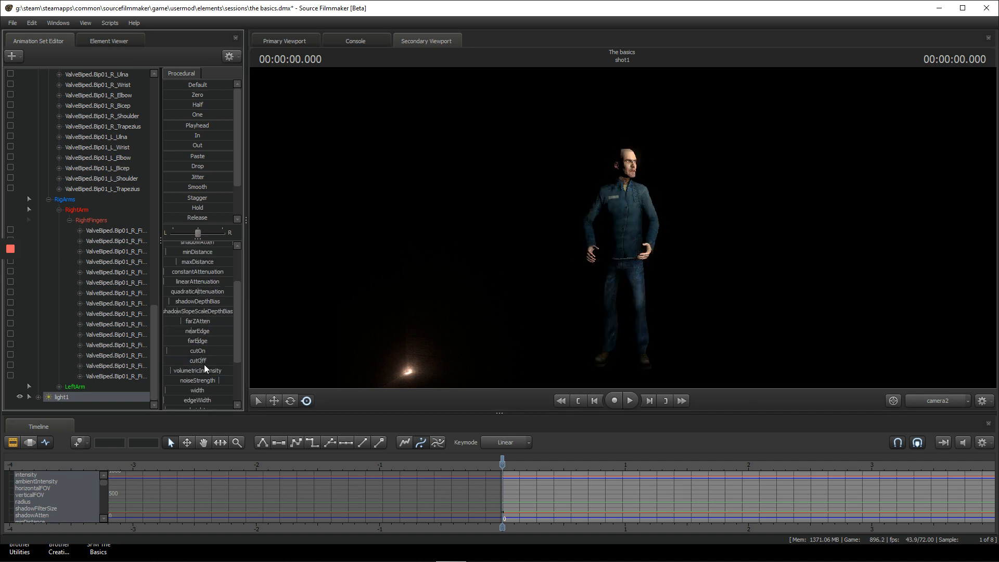
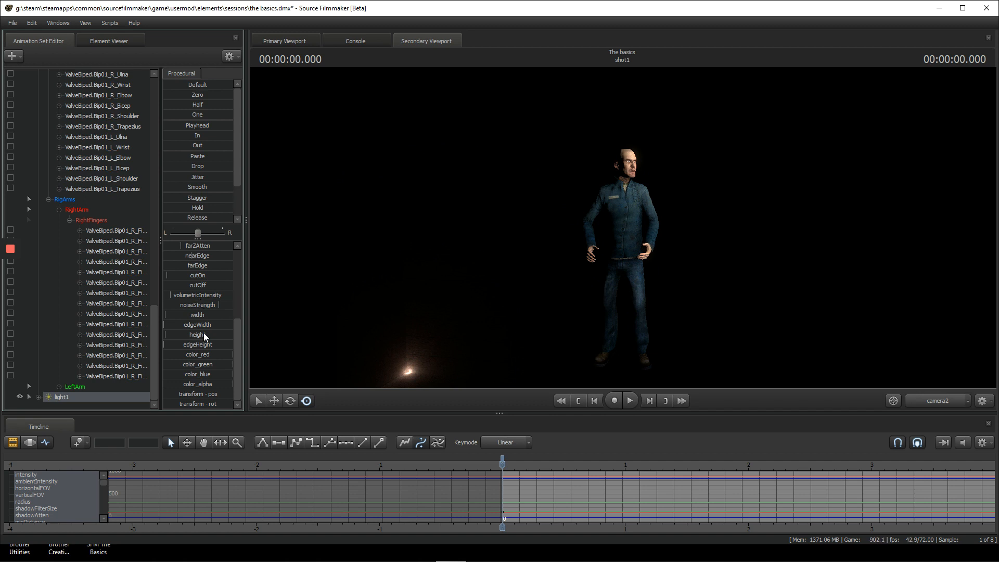
left_click_drag(221, 354, 155, 351)
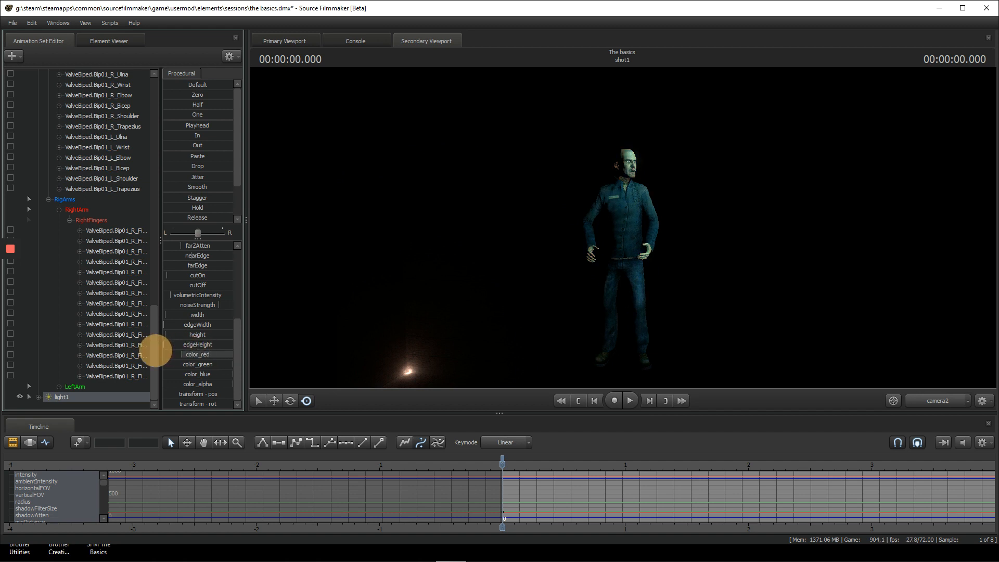
Create an animation set for a second light aimed at the character from the reframed camera and lower that light's intensity.
scroll(201, 347, "up", 5)
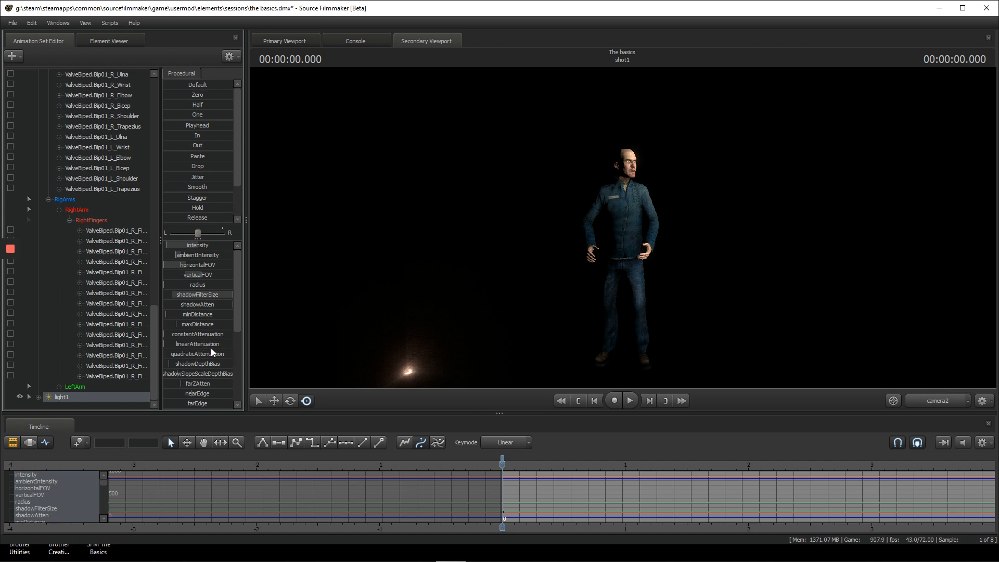
left_click_drag(623, 232, 546, 227)
left_click(18, 56)
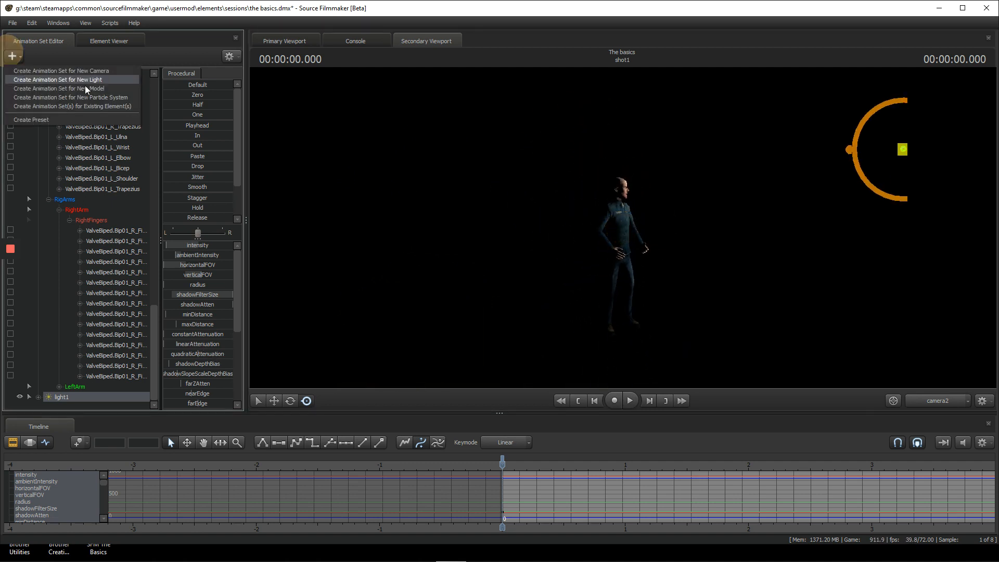
left_click(89, 77)
left_click_drag(624, 228, 619, 227)
scroll(78, 351, "down", 1)
left_click(77, 395)
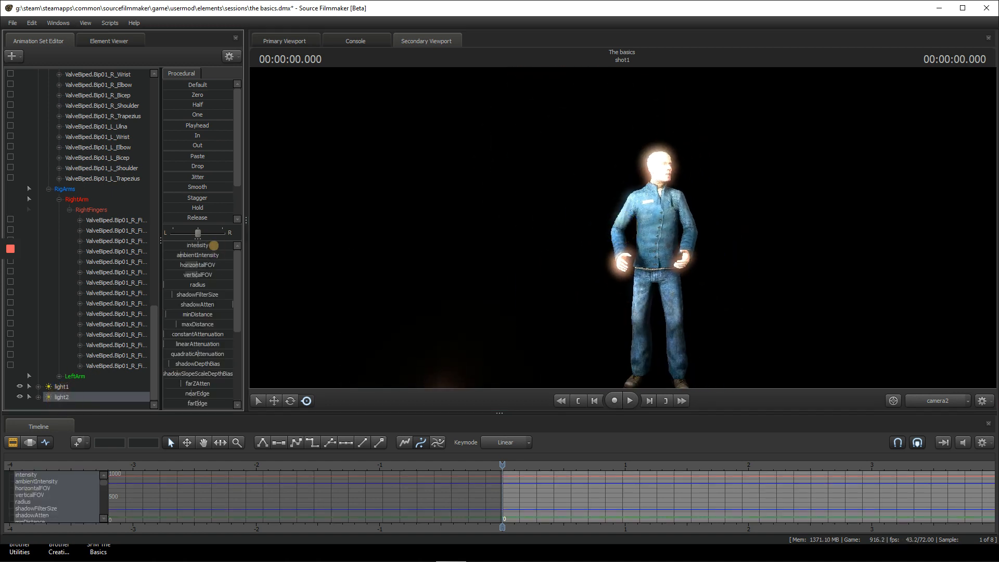
left_click_drag(213, 245, 179, 249)
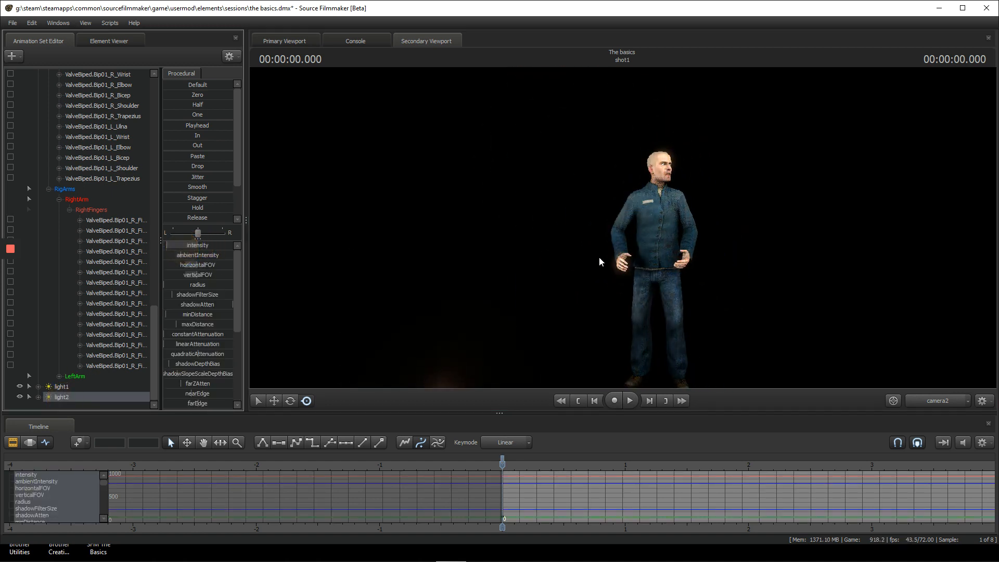
Play the shot repeatedly from near its start to review the character's motion under the second light.
key("space")
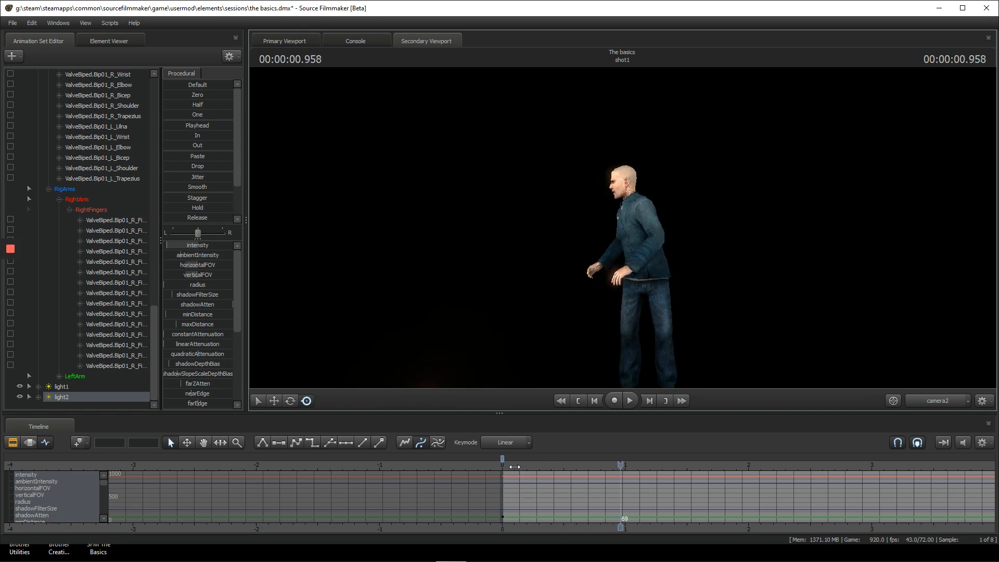
left_click(515, 467)
key("space")
left_click(514, 466)
left_click(501, 467)
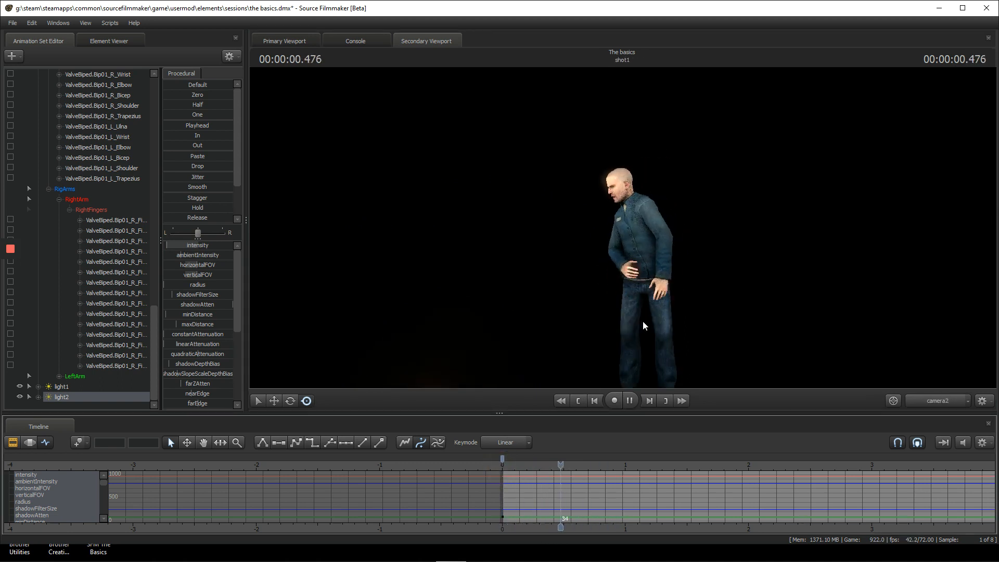
left_click(507, 466)
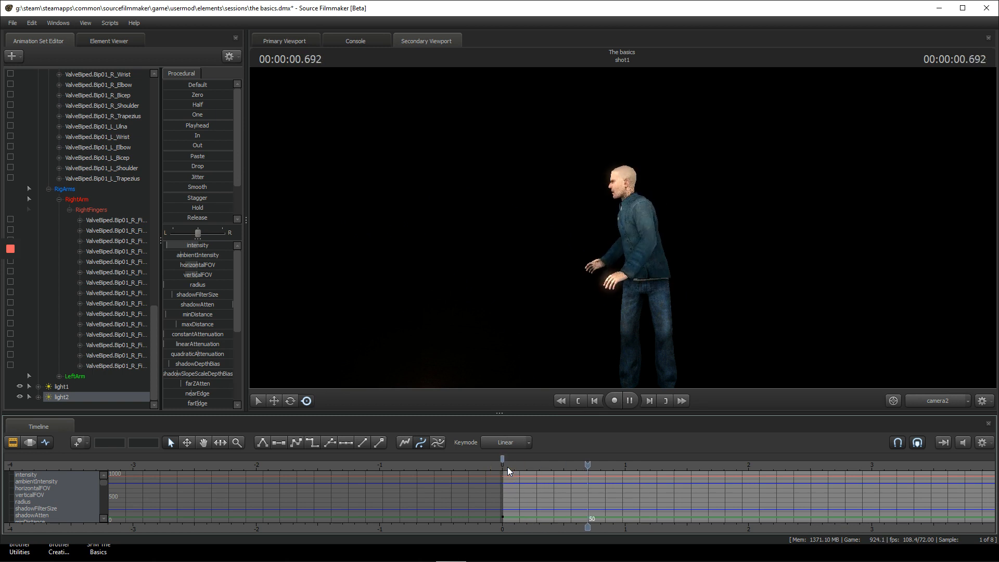
left_click(507, 467)
key("space")
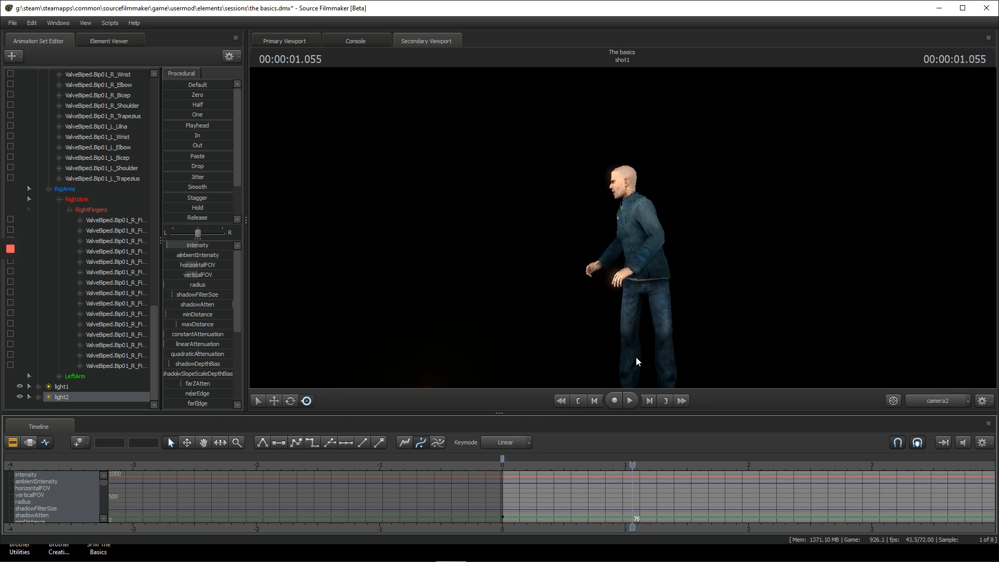
Reframe camera2 to show the character from head to feet and replay the animation from near the start.
left_click_drag(635, 356, 621, 227)
key("w")
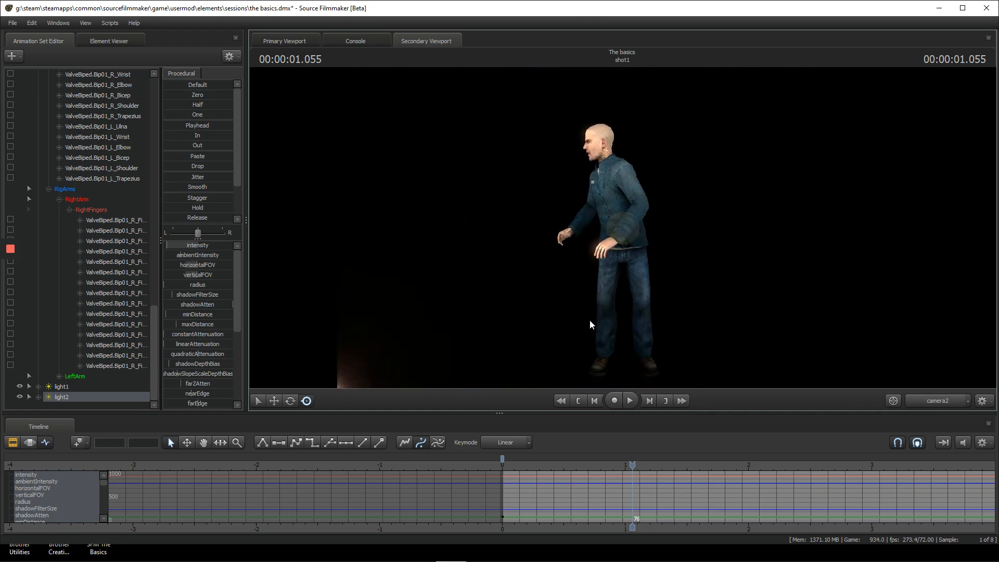
left_click(509, 461)
key("space")
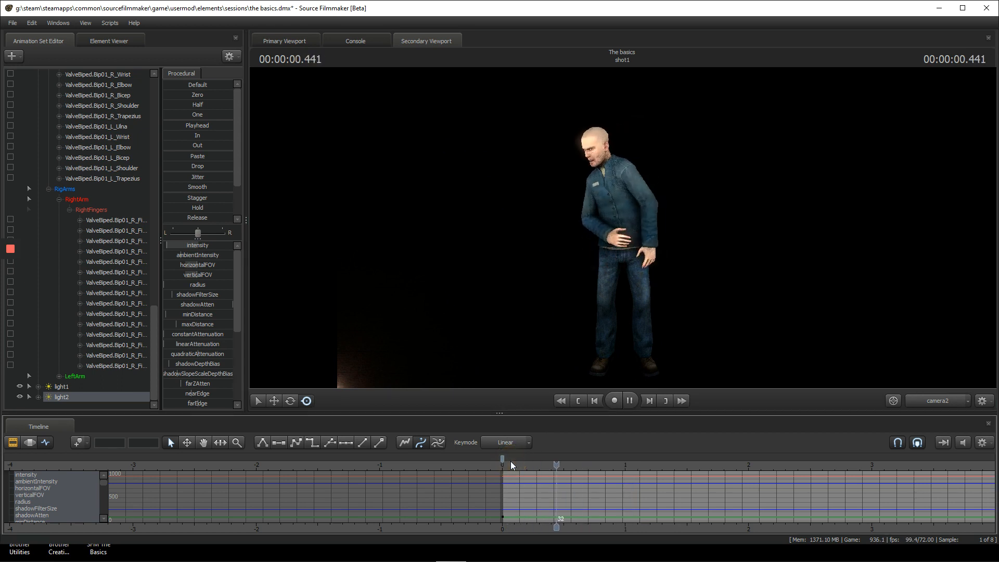
left_click(510, 461)
left_click(510, 461)
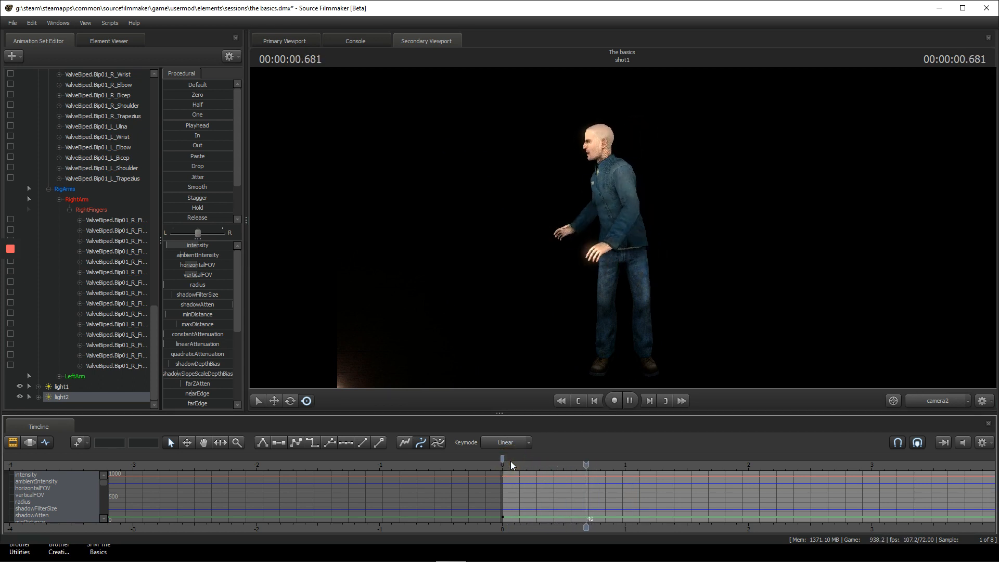
left_click(510, 461)
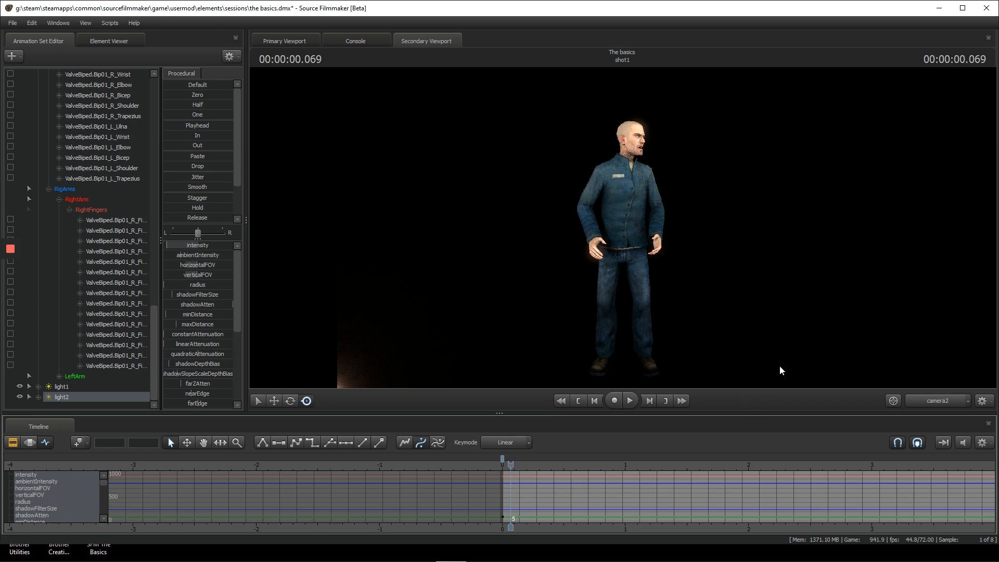
Return the playhead to 0 and reposition camera2 so the full character and the bright glow near the floor are in frame.
left_click_drag(781, 369, 621, 228)
key("w")
scroll(519, 472, "up", 6)
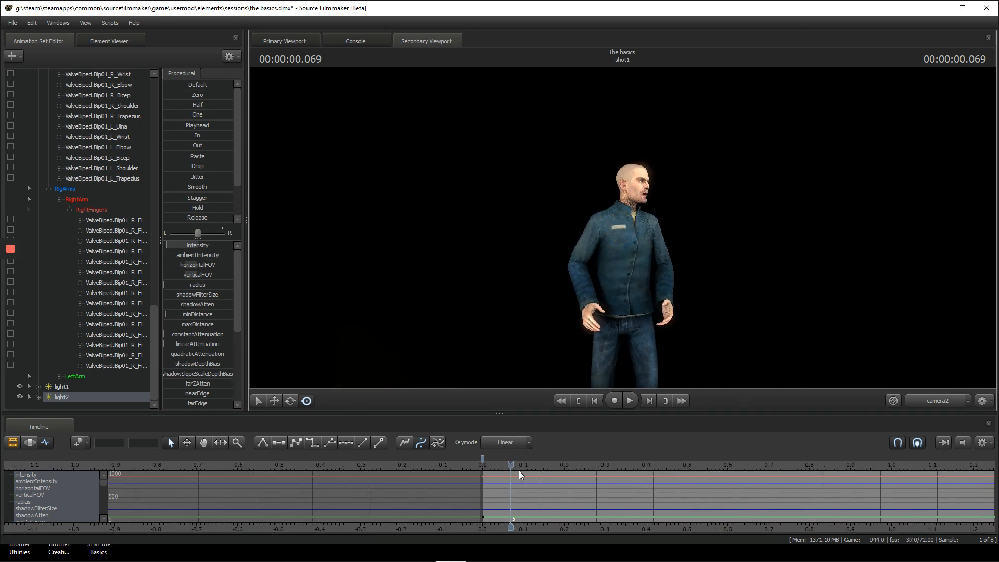
left_click_drag(510, 467, 475, 466)
key("s")
left_click_drag(536, 365, 621, 227)
key("d")
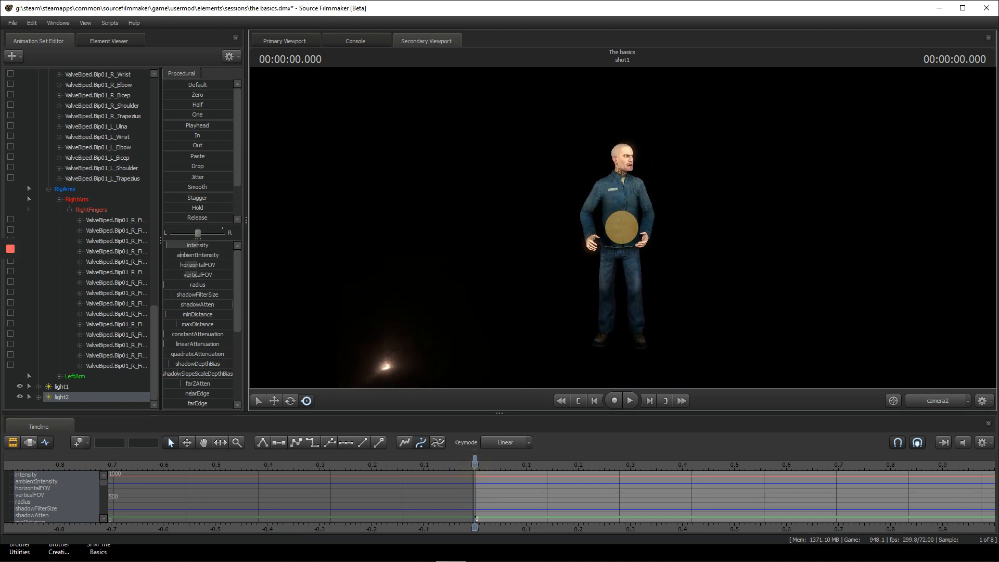
Play back the animation from the start of the shot, then reset the playhead to 0.
key("space")
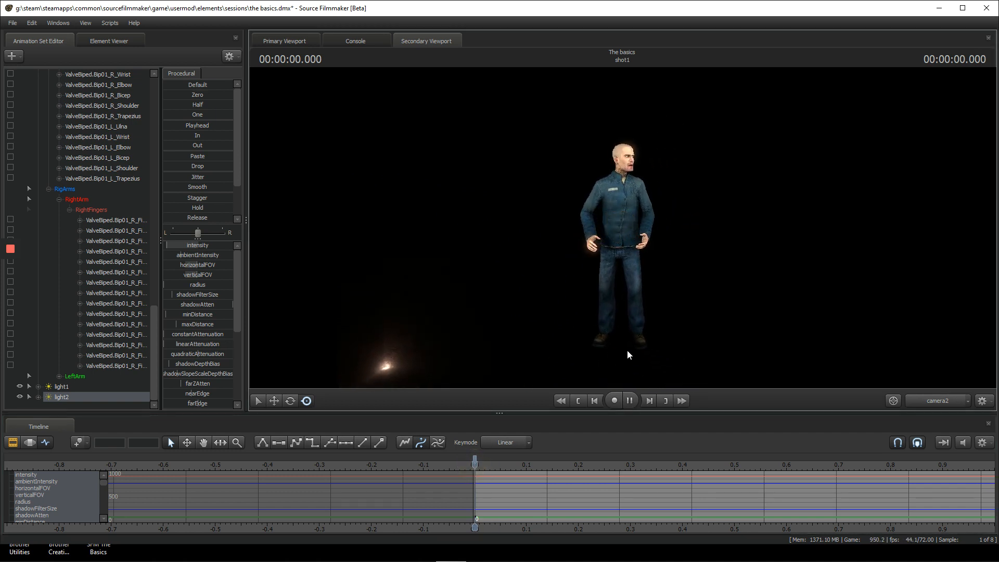
scroll(698, 473, "down", 3)
left_click_drag(611, 463, 592, 466)
key("space")
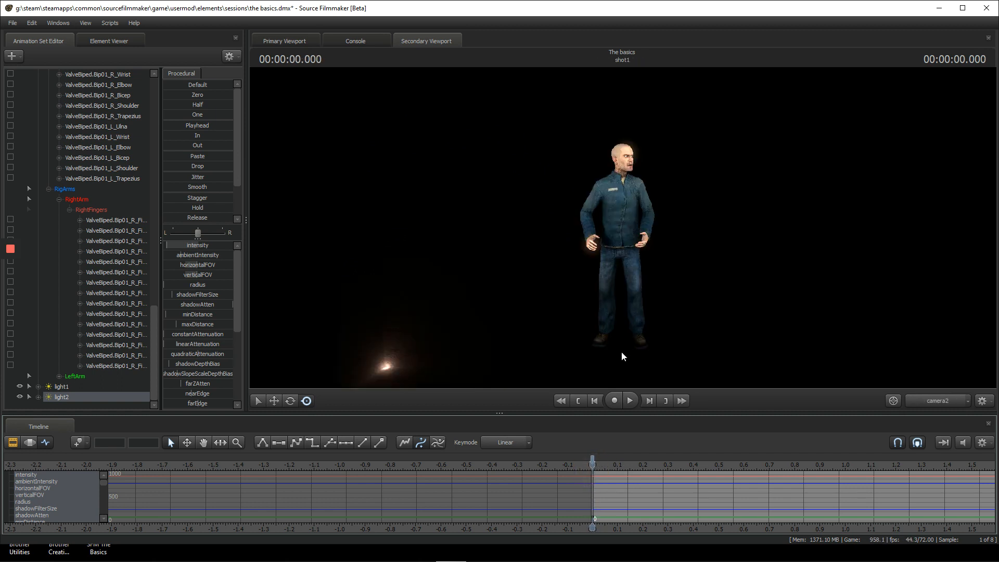
key("space")
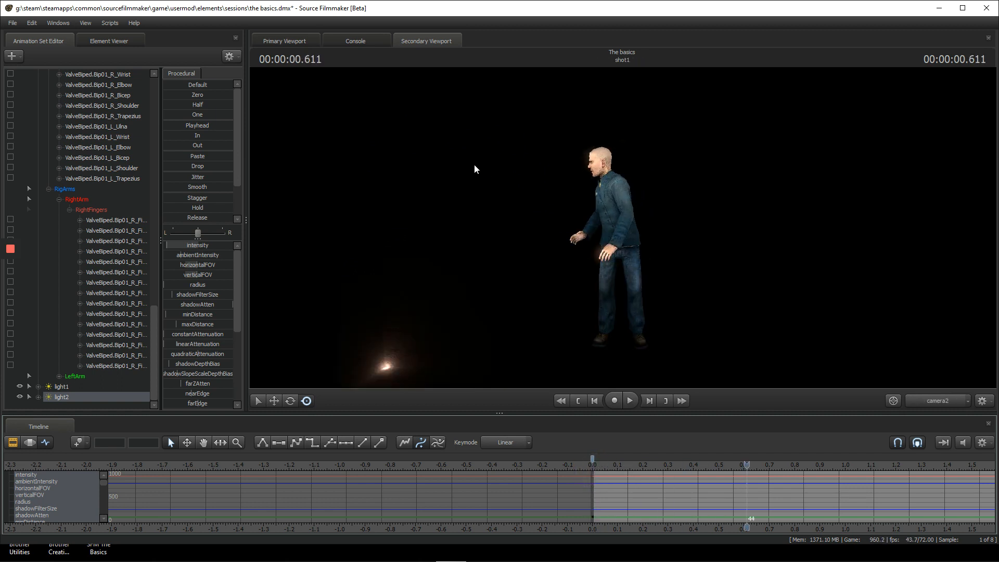
left_click(592, 466)
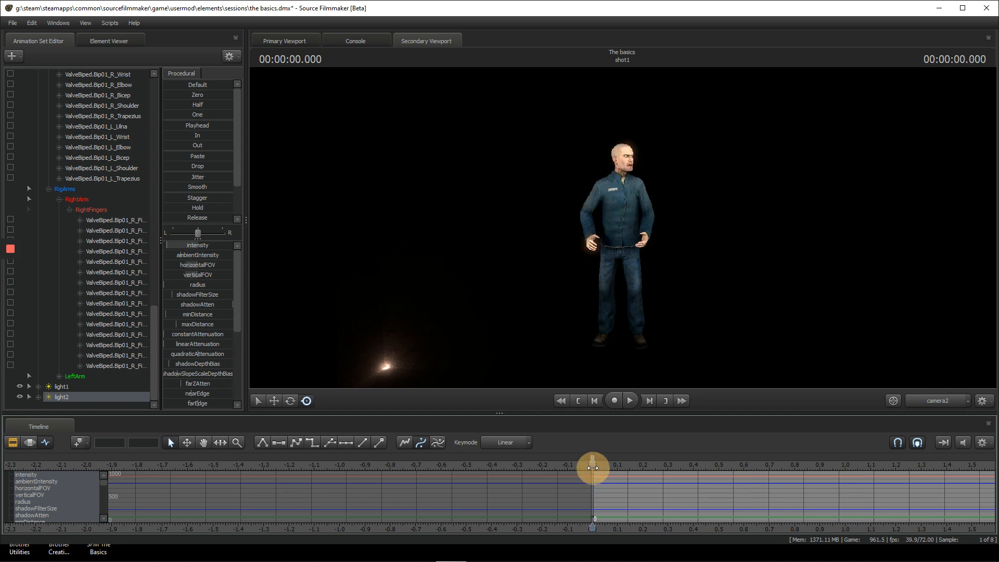
Start an animation set for a new particle system and load explosion.pcf from the game\tf\particles folder as its definition file.
left_click(19, 55)
left_click(89, 97)
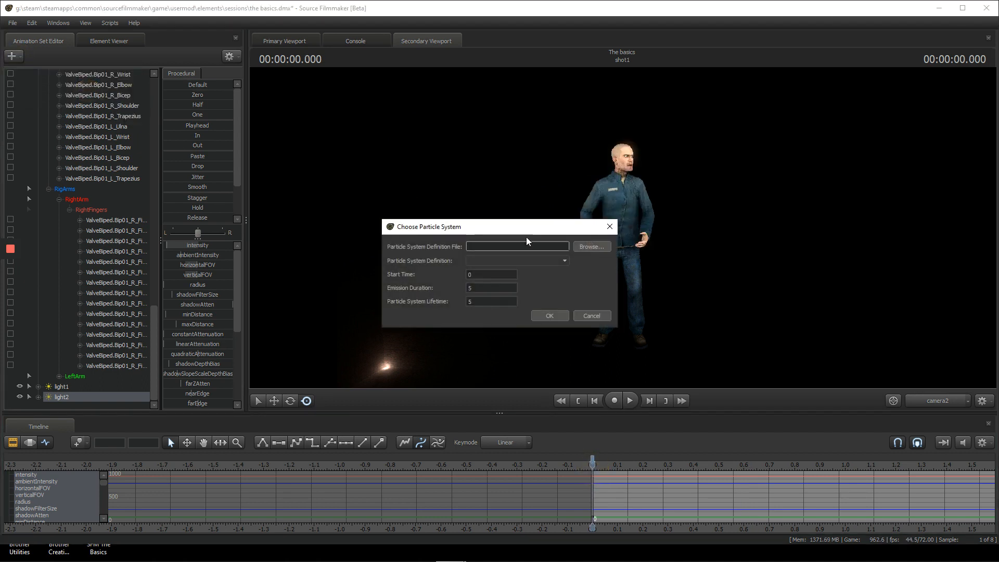
left_click(595, 251)
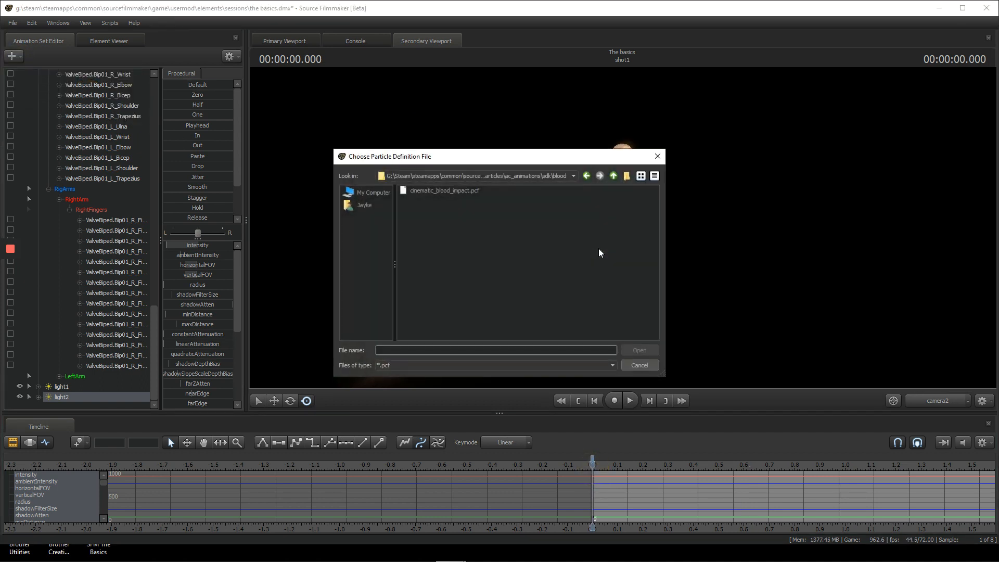
left_click(572, 176)
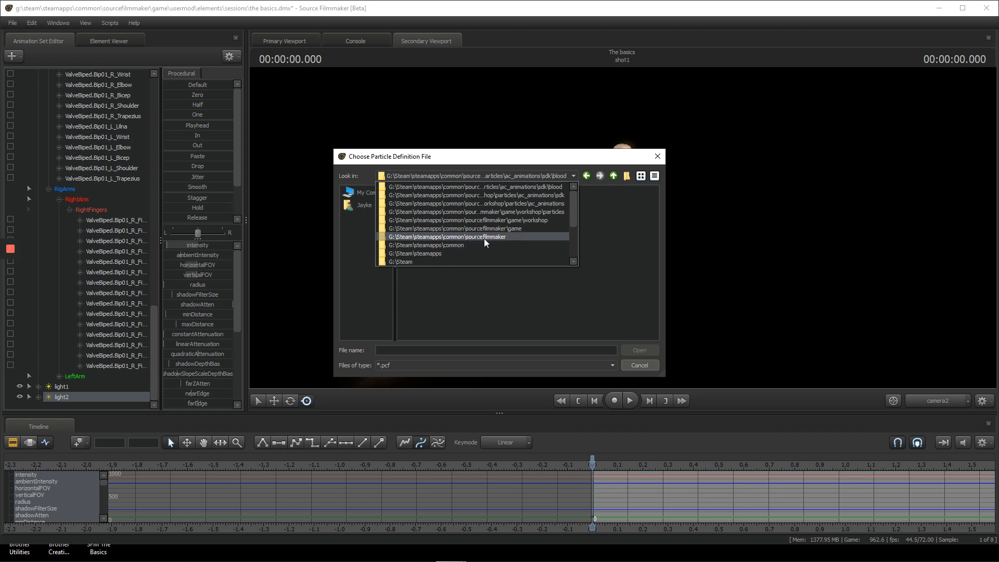
left_click(503, 228)
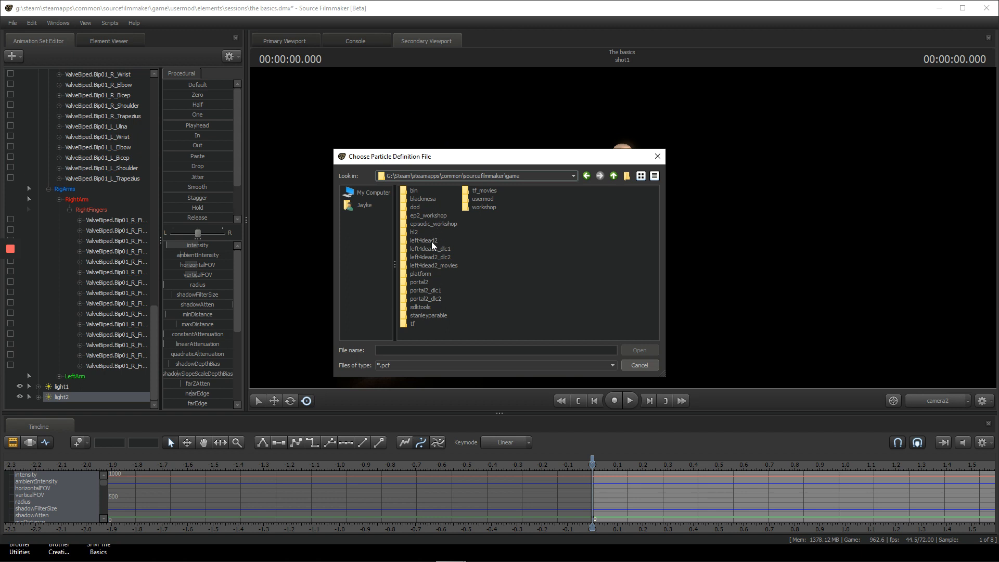
double_click(413, 323)
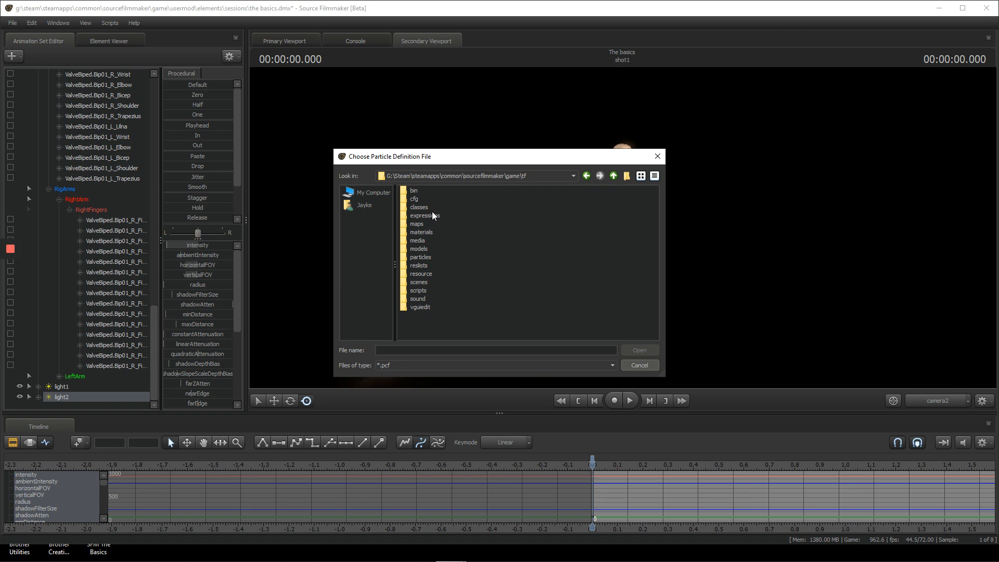
double_click(421, 256)
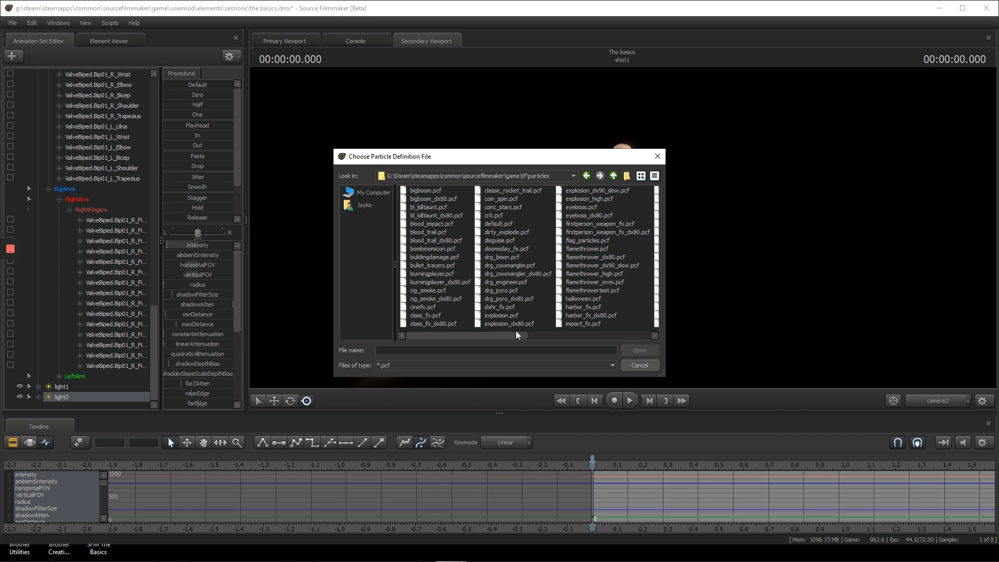
double_click(505, 315)
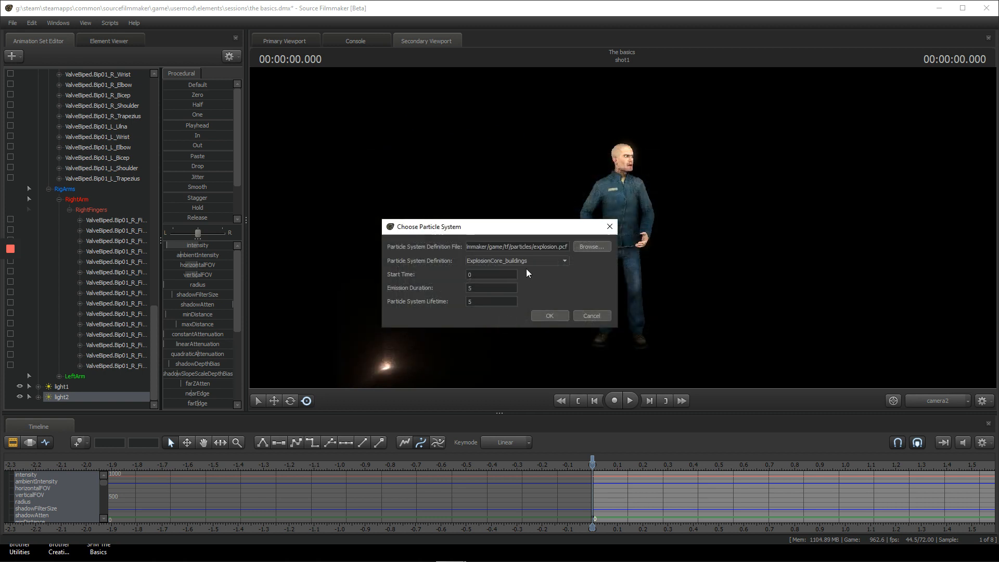
Choose ExplosionCore_Wall as the particle system definition and create the particle system.
left_click(527, 264)
scroll(528, 274, "down", 5)
scroll(529, 273, "up", 6)
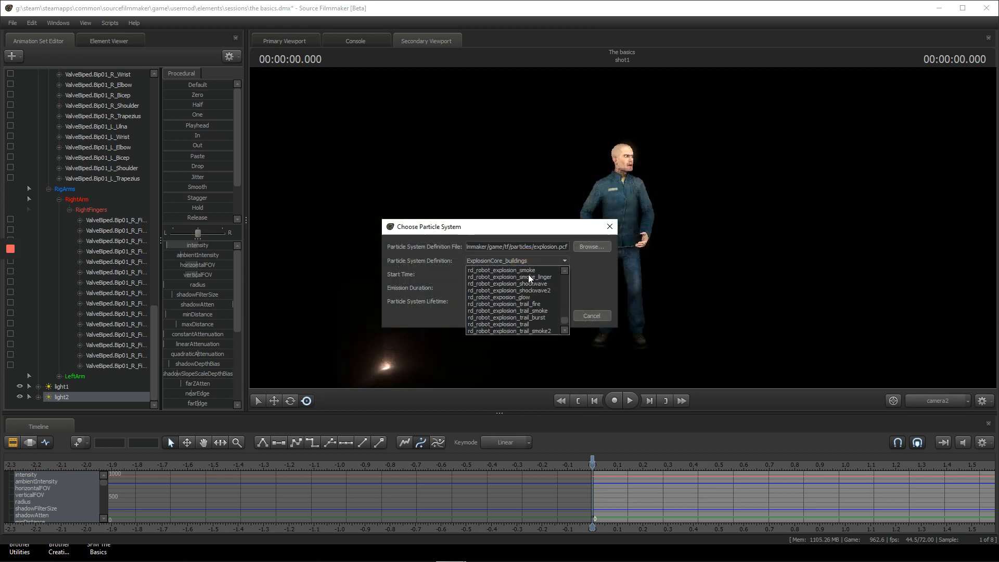
scroll(542, 308, "up", 3)
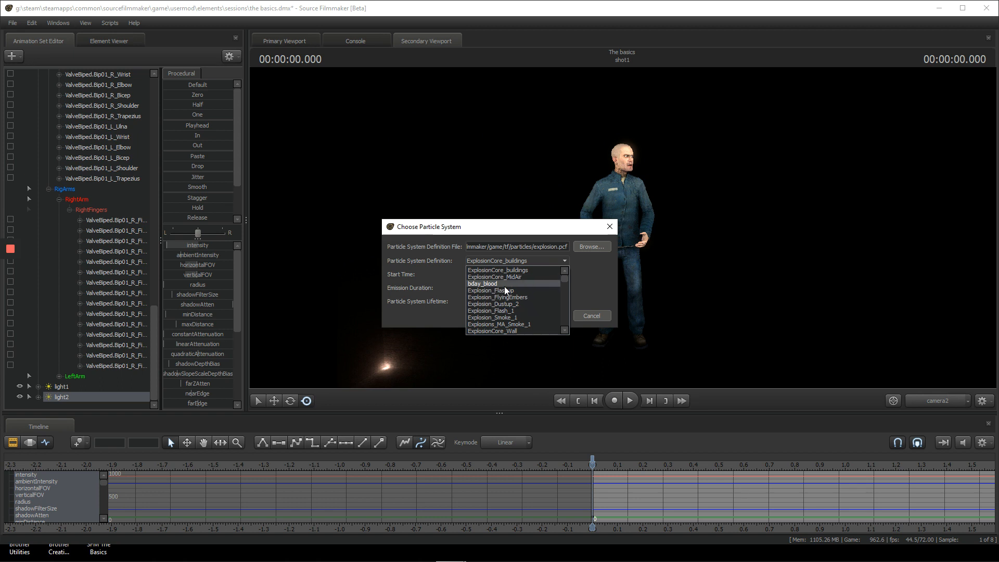
scroll(508, 291, "down", 1)
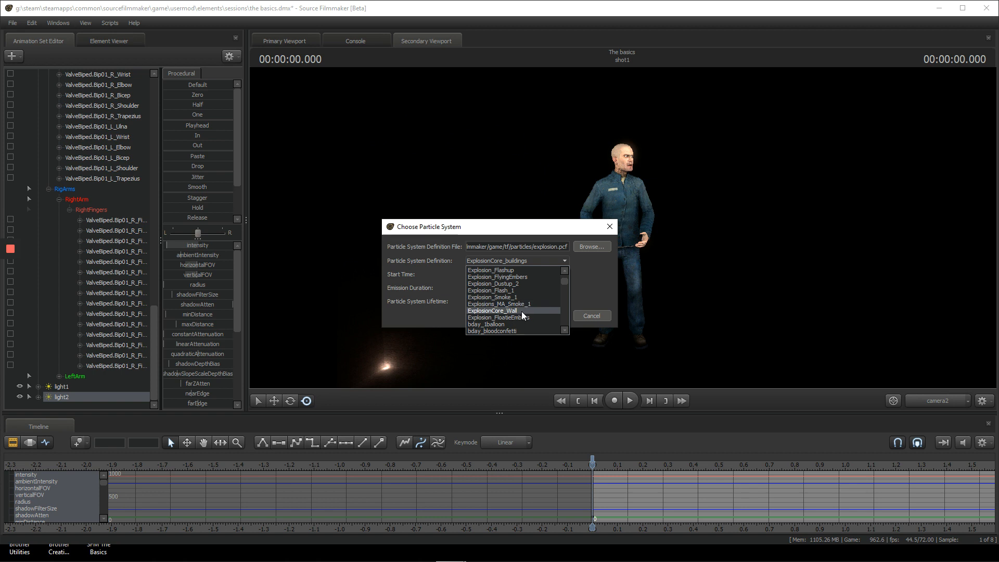
left_click(521, 310)
left_click(549, 316)
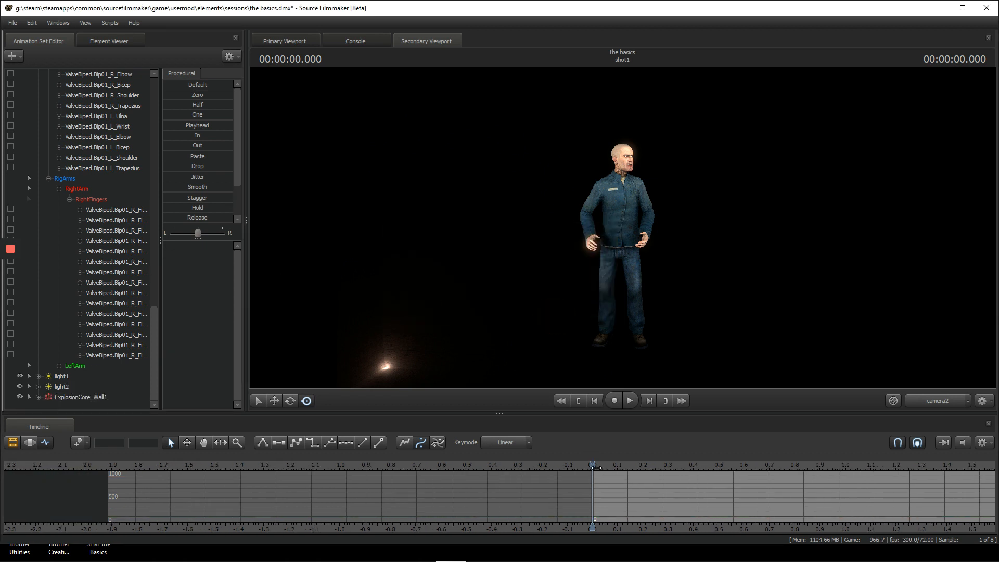
Scrub the timeline around the start of the shot to preview the explosion and return the playhead to 0.
mouse_move(592, 465)
left_mouse_down()
mouse_move(691, 462)
mouse_move(592, 464)
left_mouse_up()
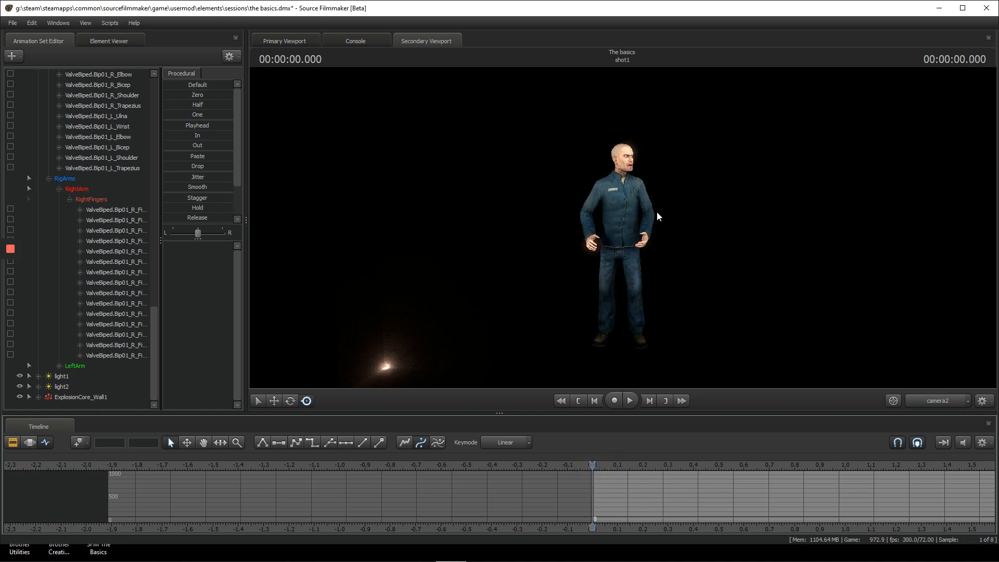
scroll(592, 464, "up", 2)
left_click(593, 463)
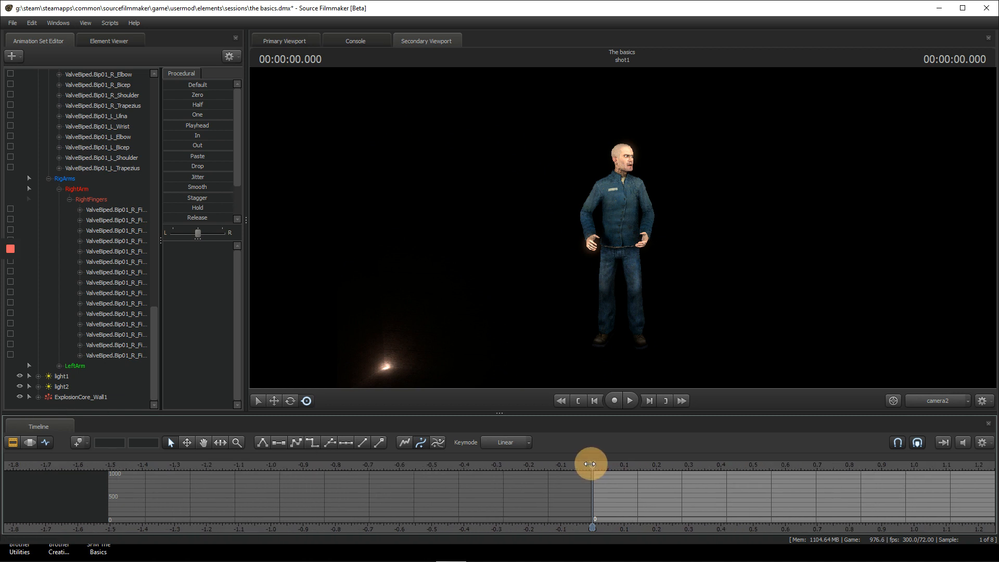
left_click_drag(589, 463, 349, 473)
scroll(349, 473, "down", 3)
left_click_drag(341, 486, 477, 495)
scroll(491, 493, "up", 4)
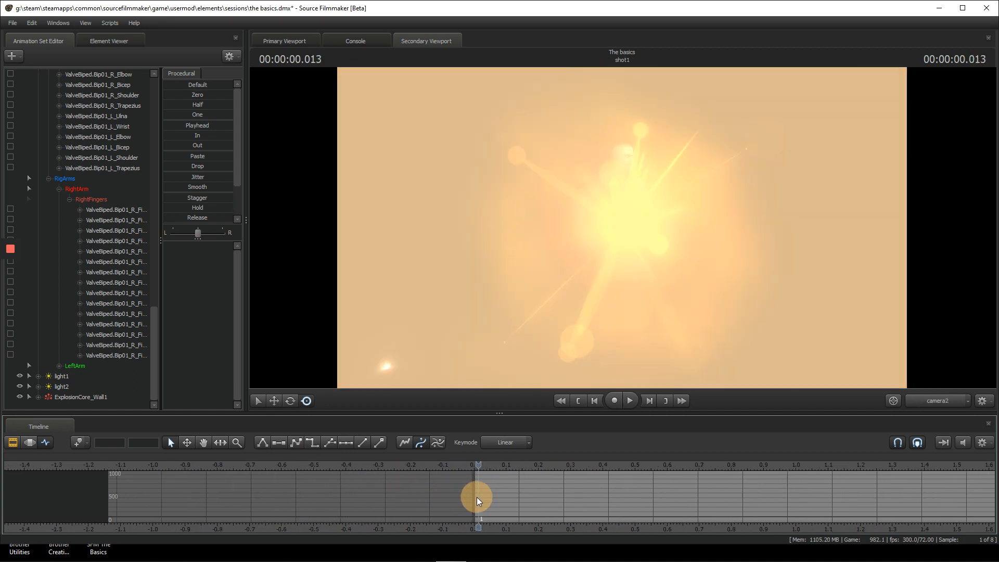
left_click(474, 463)
Expand the explosion particle system's animation set and select its transform control.
left_click(39, 397)
left_click(49, 406)
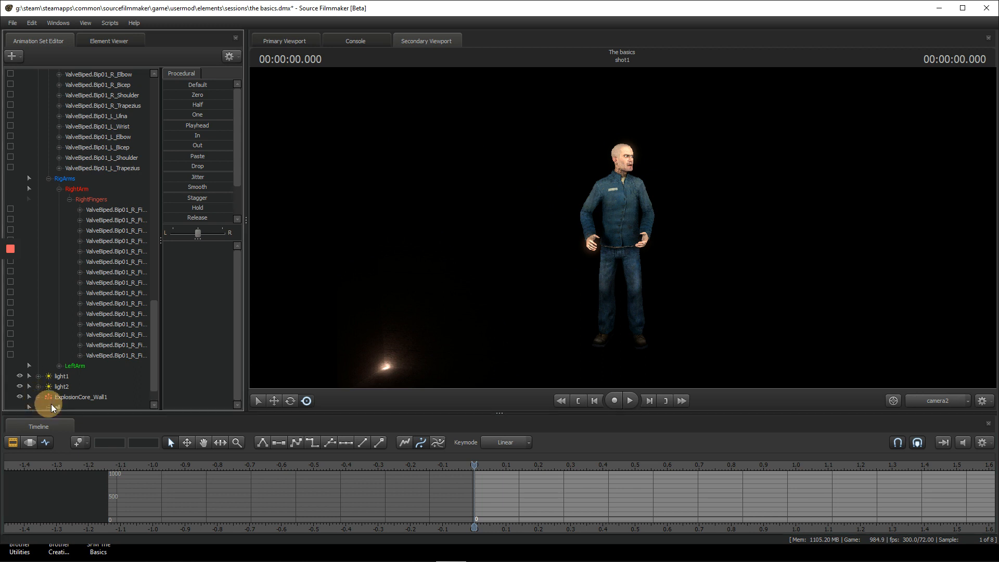
left_click(77, 385)
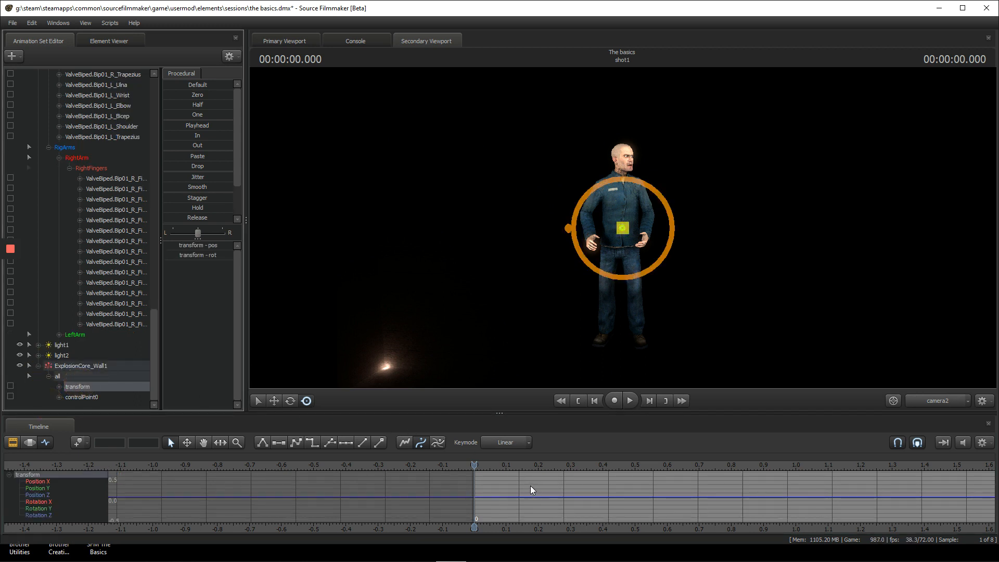
scroll(480, 506, "down", 2)
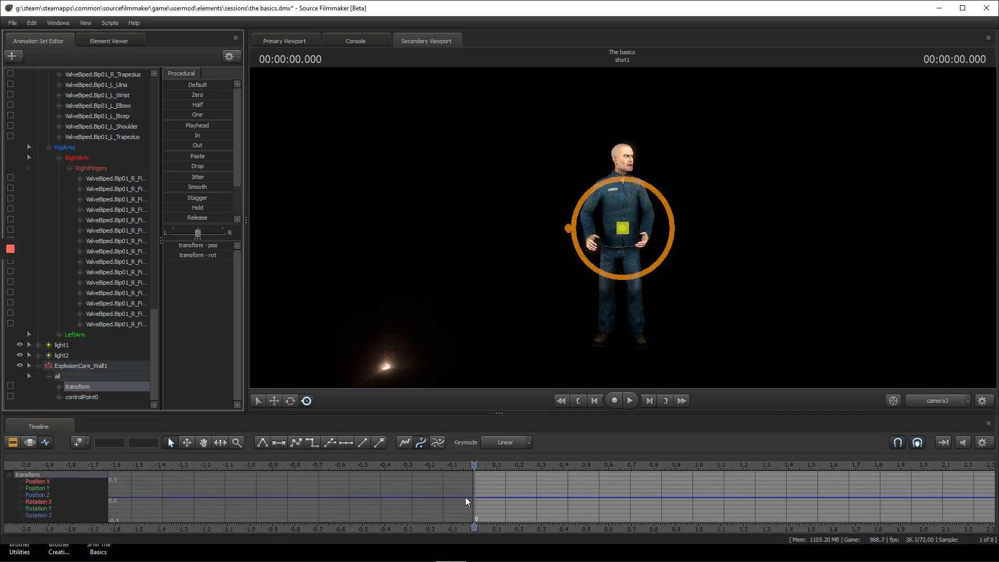
Move camera2 so that the character is framed with the explosion's origin beside him, and advance the playhead into the explosion.
scroll(467, 494, "up", 6)
scroll(141, 393, "up", 2)
scroll(141, 394, "down", 2)
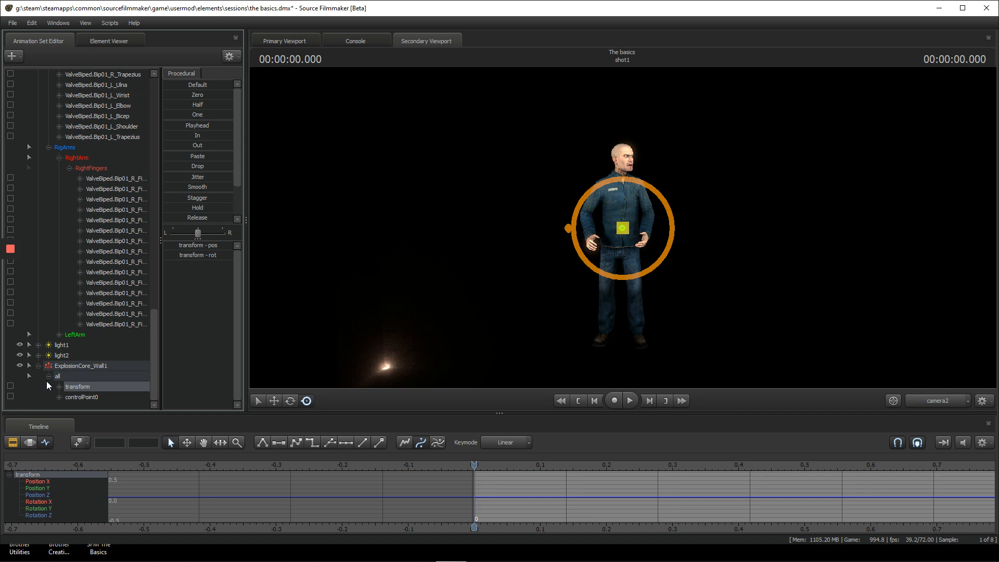
scroll(557, 517, "up", 3)
scroll(483, 501, "up", 5)
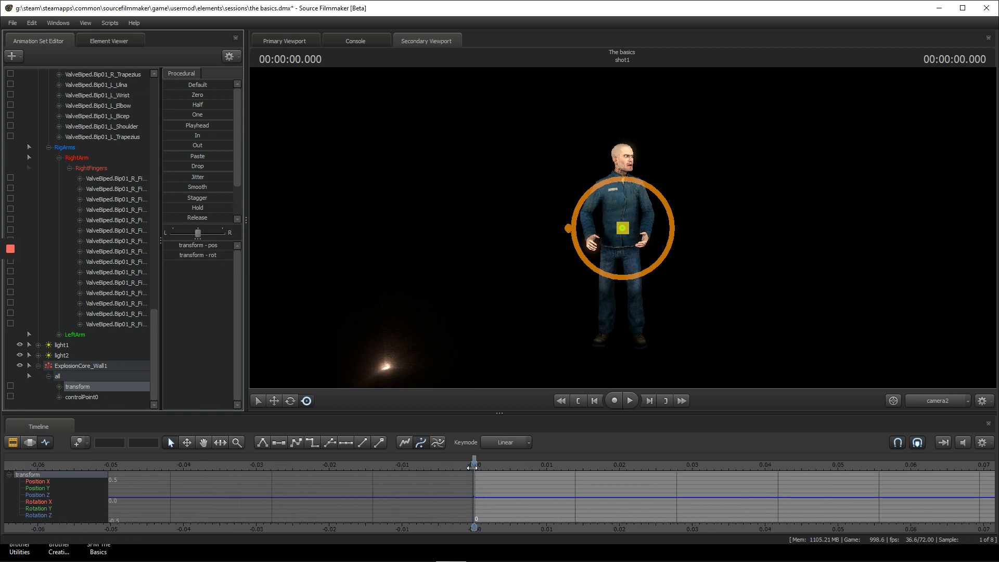
mouse_move(474, 467)
left_mouse_down()
mouse_move(538, 472)
mouse_move(482, 468)
left_mouse_up()
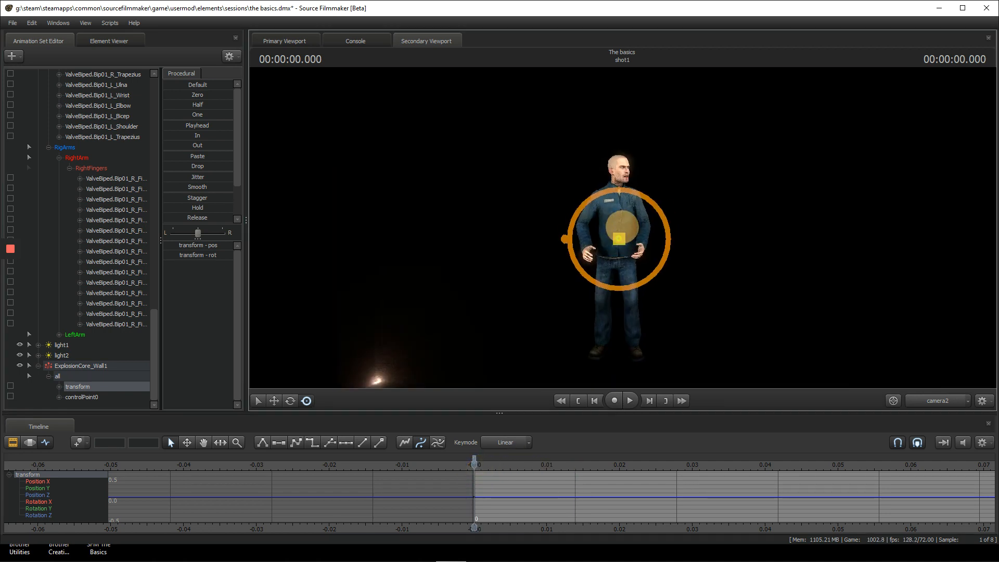
key("w")
mouse_move(622, 227)
left_mouse_down()
mouse_move(635, 226)
mouse_move(616, 228)
left_mouse_up()
left_click(618, 232)
key("s")
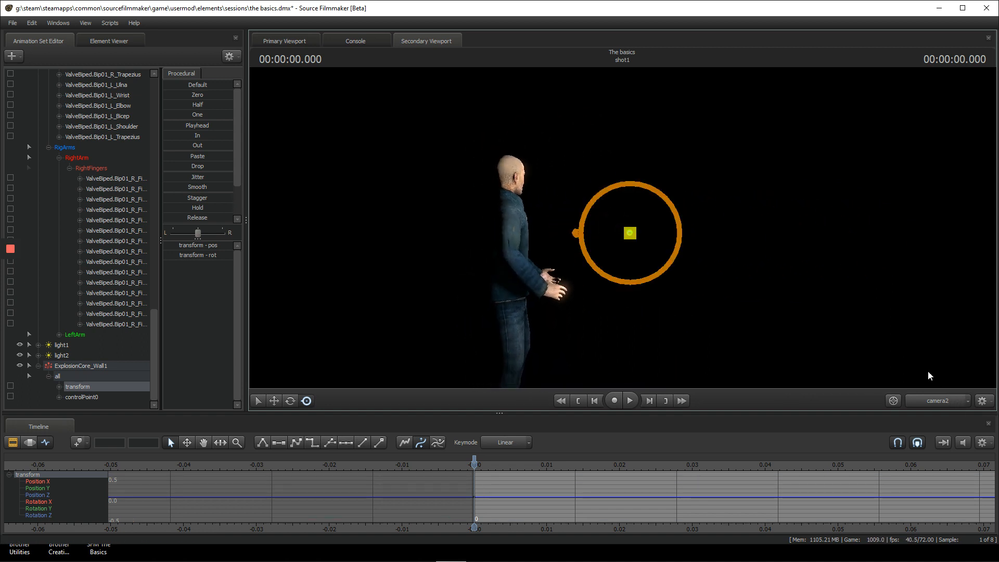
left_click_drag(929, 374, 621, 228)
scroll(518, 482, "down", 3)
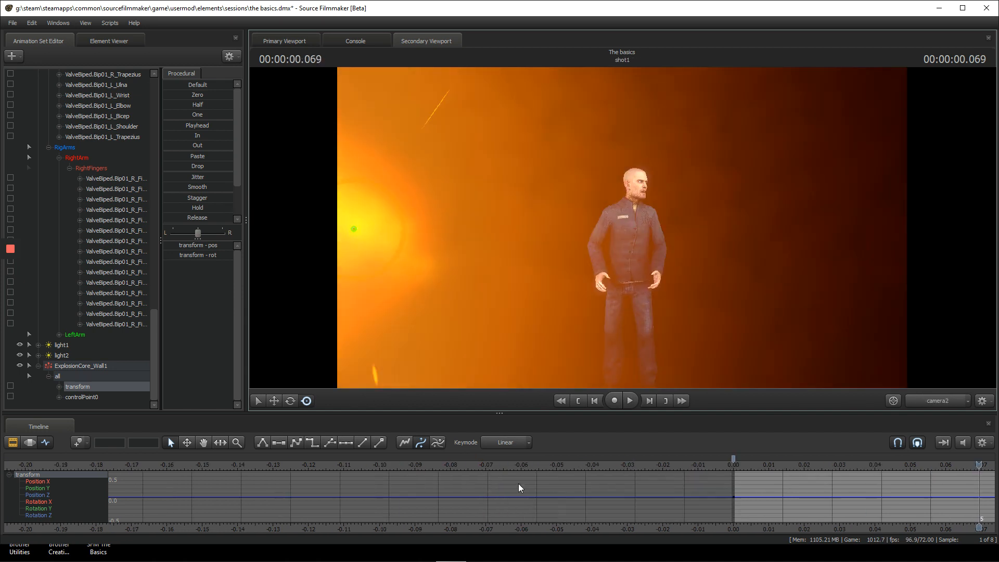
Play and scrub the start of the shot to preview the explosion, leaving the playhead at 0.083 seconds.
key("space")
scroll(780, 475, "down", 8)
key("space")
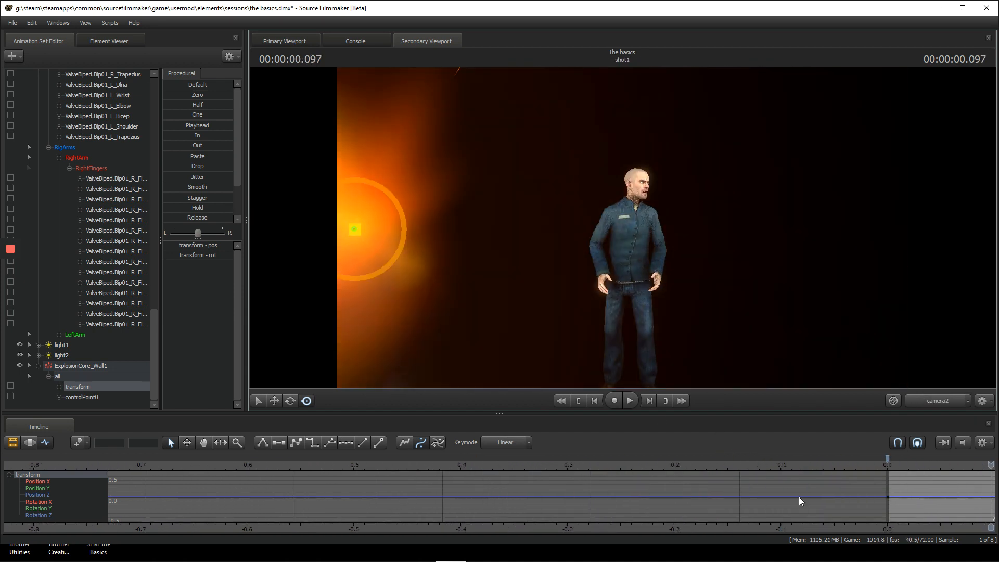
middle_click_drag(865, 529, 381, 483)
scroll(381, 482, "down", 3)
scroll(503, 464, "up", 1)
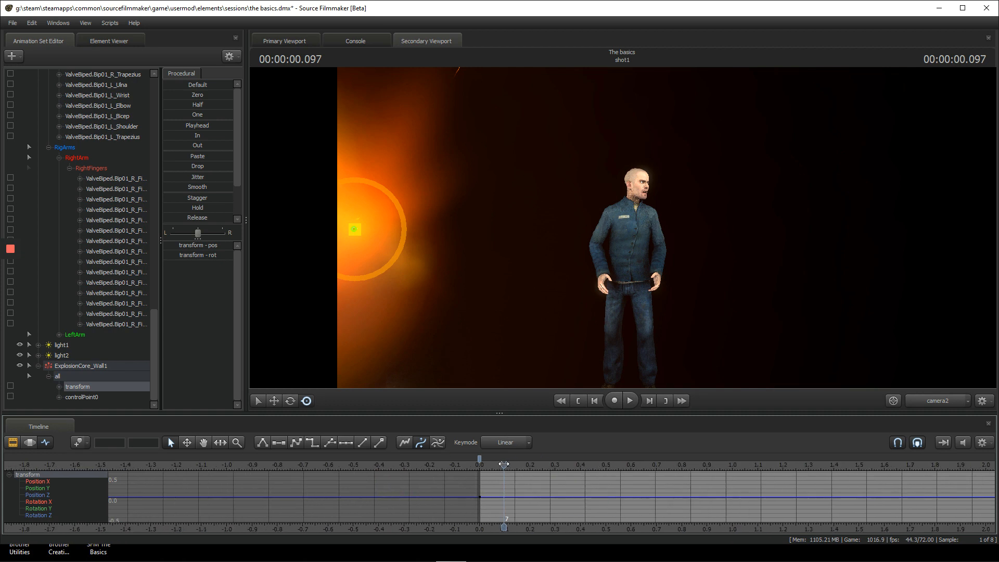
scroll(503, 463, "down", 3)
scroll(504, 464, "up", 5)
mouse_move(499, 463)
left_mouse_down()
mouse_move(429, 467)
mouse_move(598, 464)
mouse_move(480, 474)
mouse_move(499, 472)
left_mouse_up()
key("space")
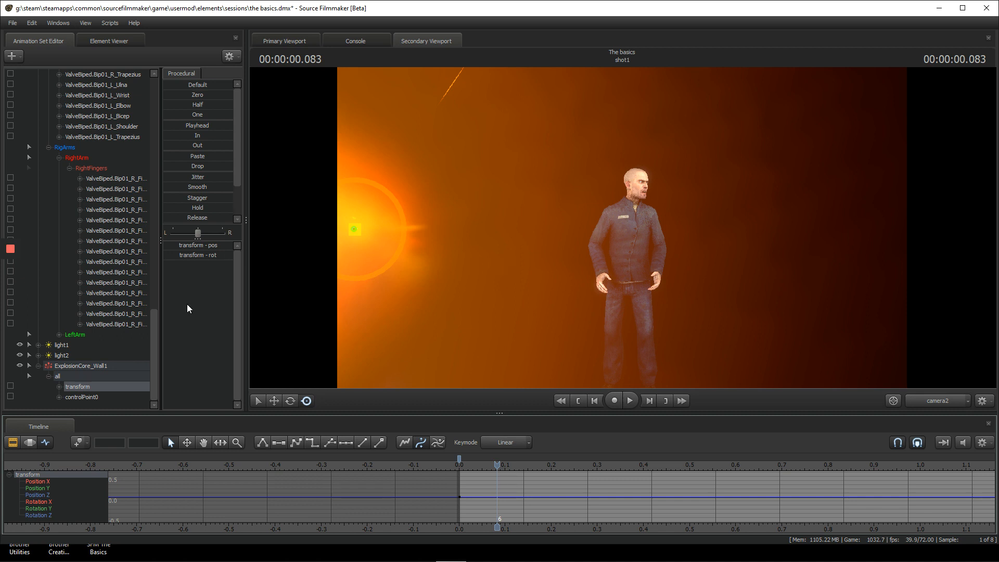
Set the ExplosionCore_Wall1 particle system's start time to 0.83 and play the opening of the shot to check its timing.
left_click(95, 365)
right_click(95, 364)
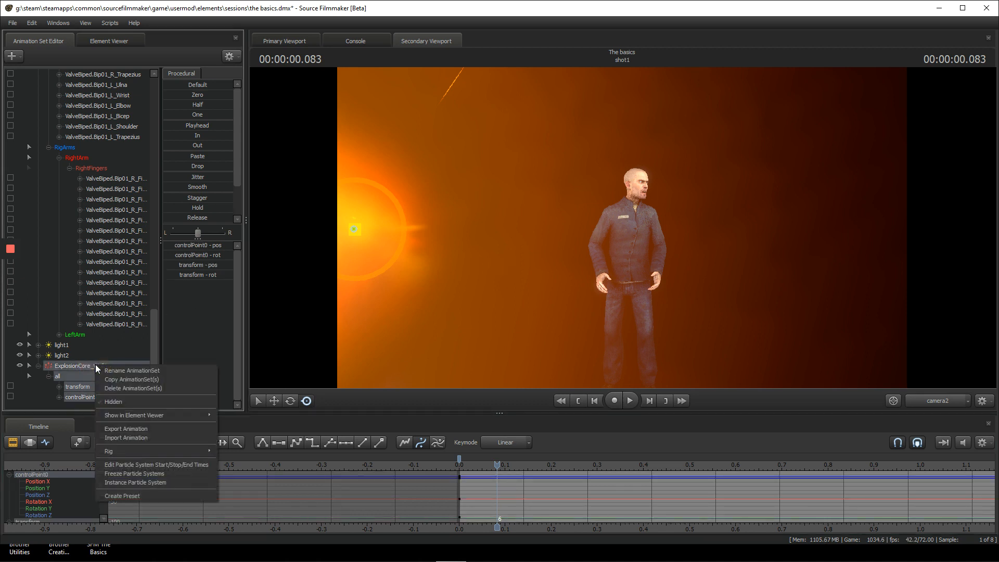
left_click(145, 465)
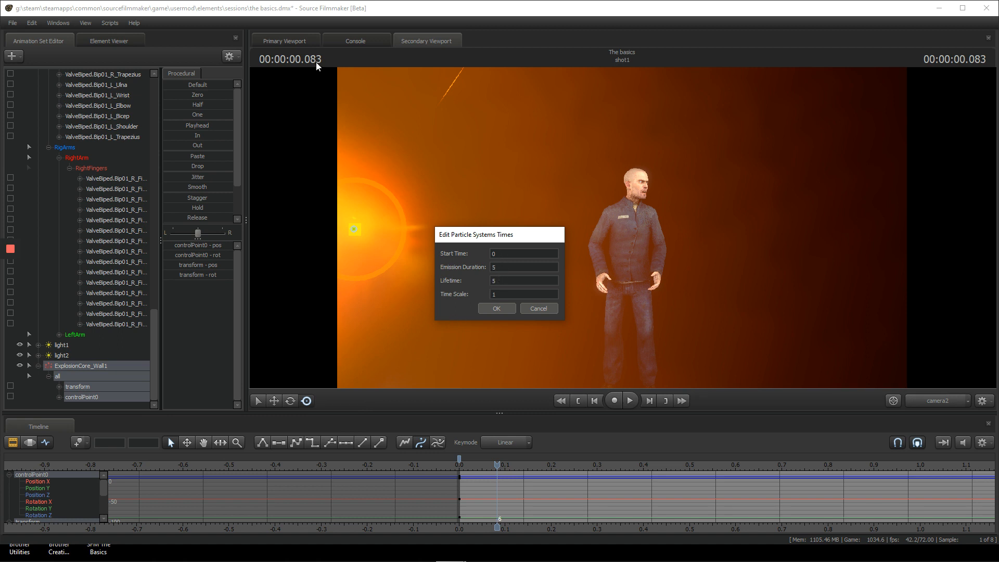
left_click(520, 255)
type("0.83")
left_click(491, 308)
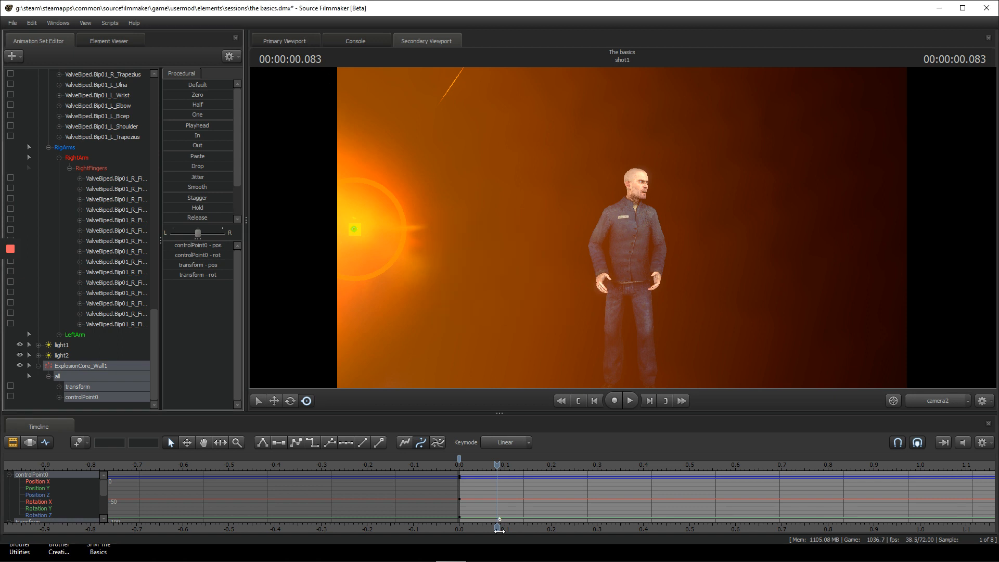
left_click_drag(477, 469, 657, 478)
key("space")
Try to enter the ExplosionCore_Wall1 particle system's start time in timecode format.
left_click(14, 56)
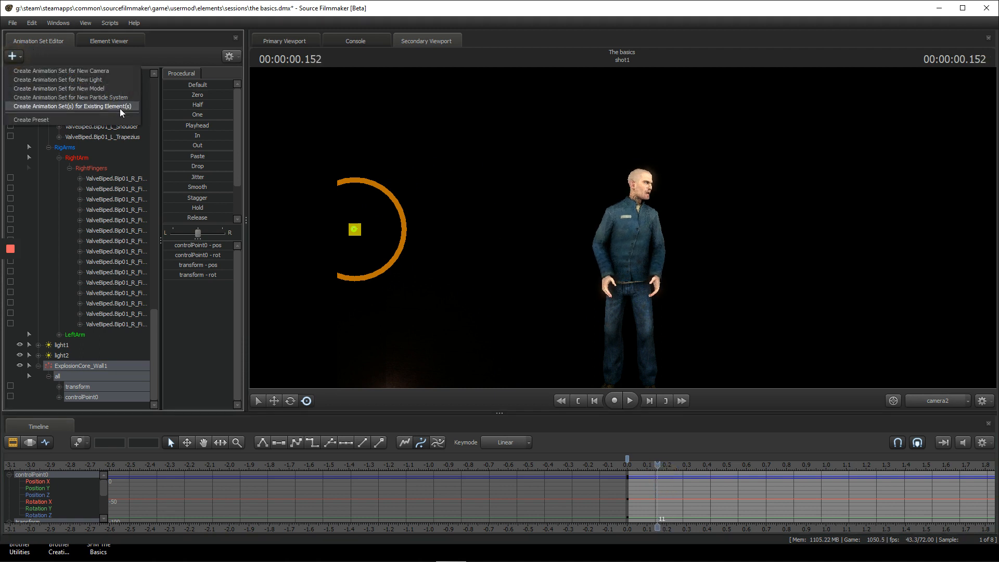
right_click(87, 358)
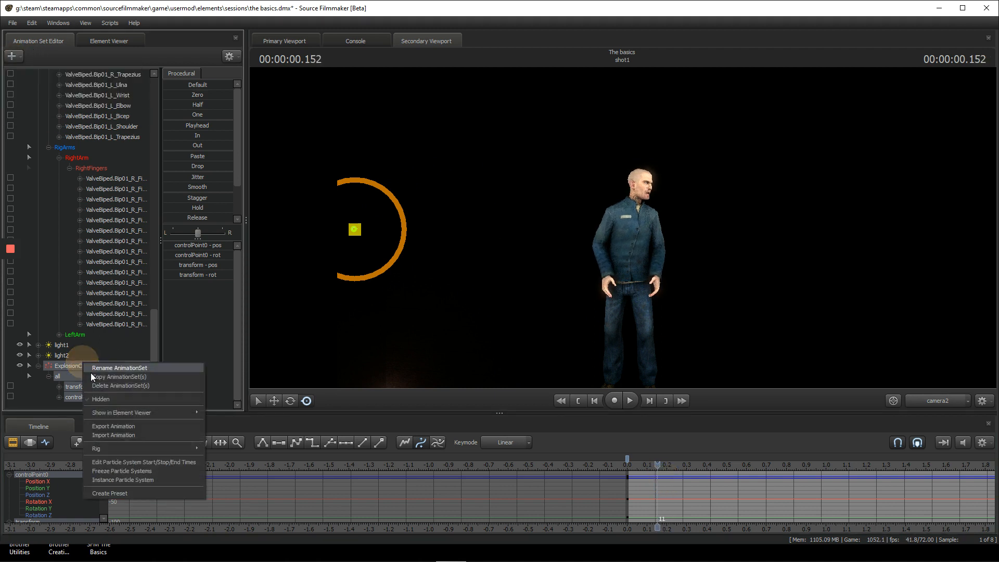
left_click(175, 462)
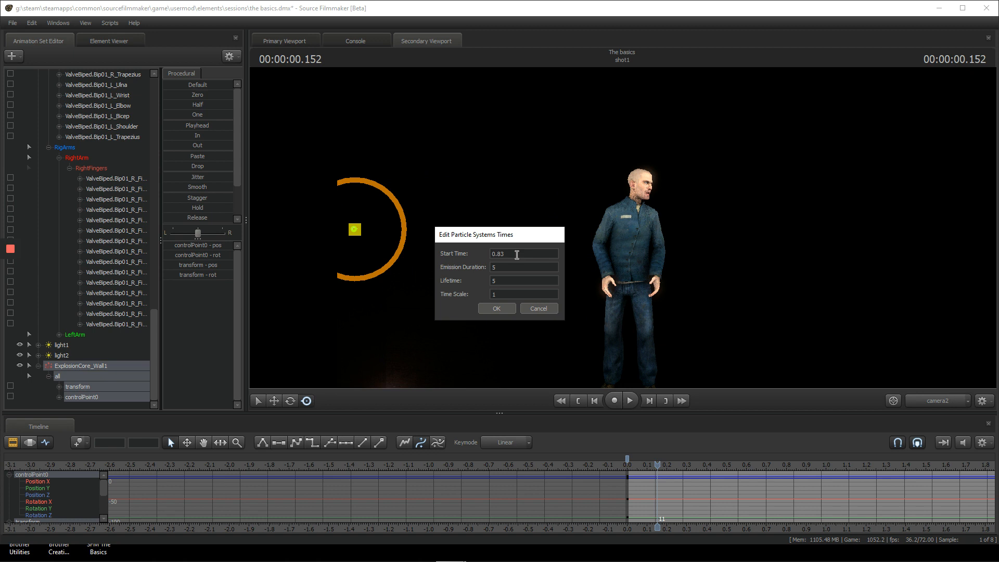
left_click(495, 253)
type("00:00:0")
left_click(496, 311)
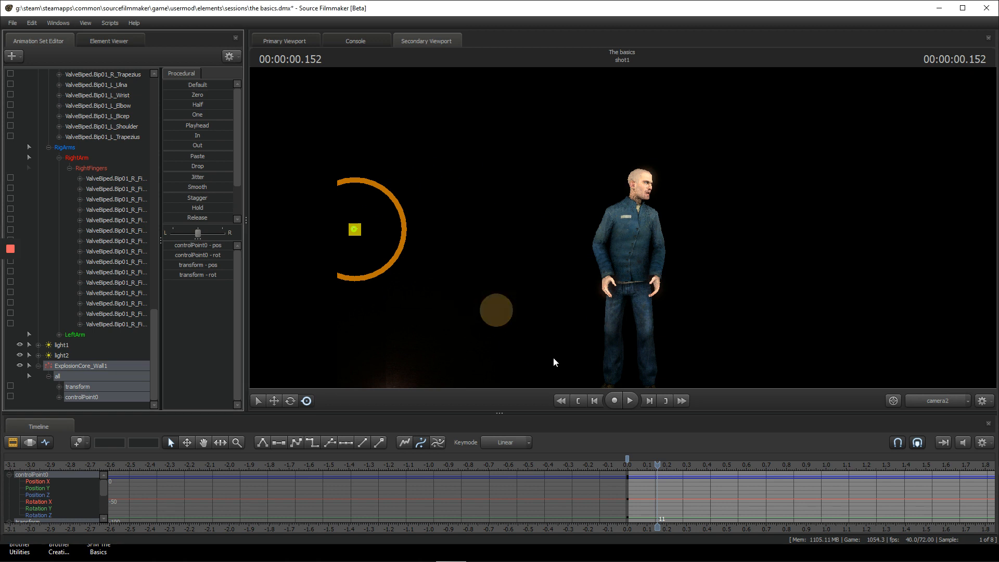
Scrub and play the shot to check the explosion's timing, then return the playhead to 0.083 seconds.
scroll(657, 466, "up", 3)
left_click_drag(656, 466, 961, 480)
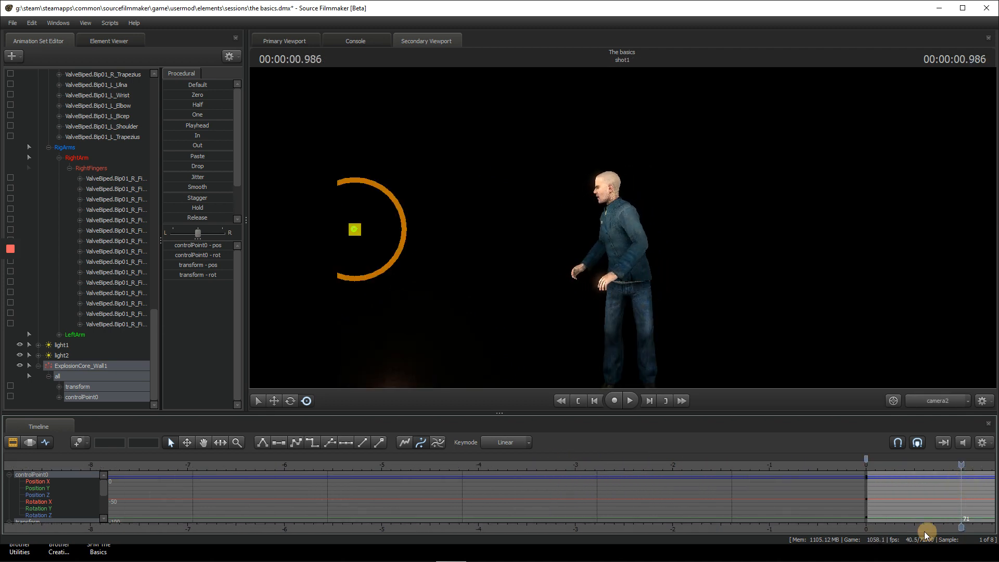
scroll(652, 516, "down", 5)
scroll(687, 475, "up", 3)
key("space")
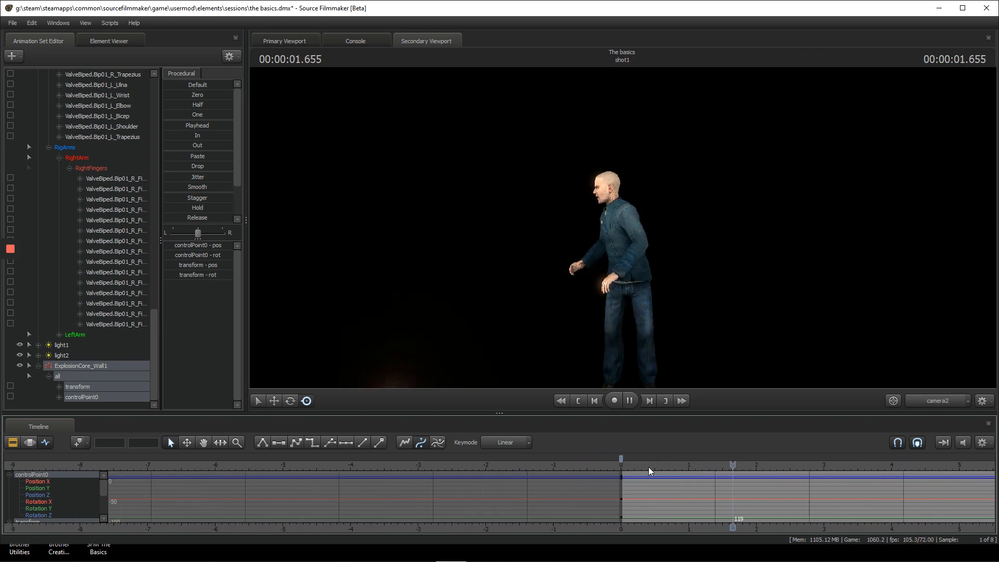
left_click_drag(645, 467, 626, 469)
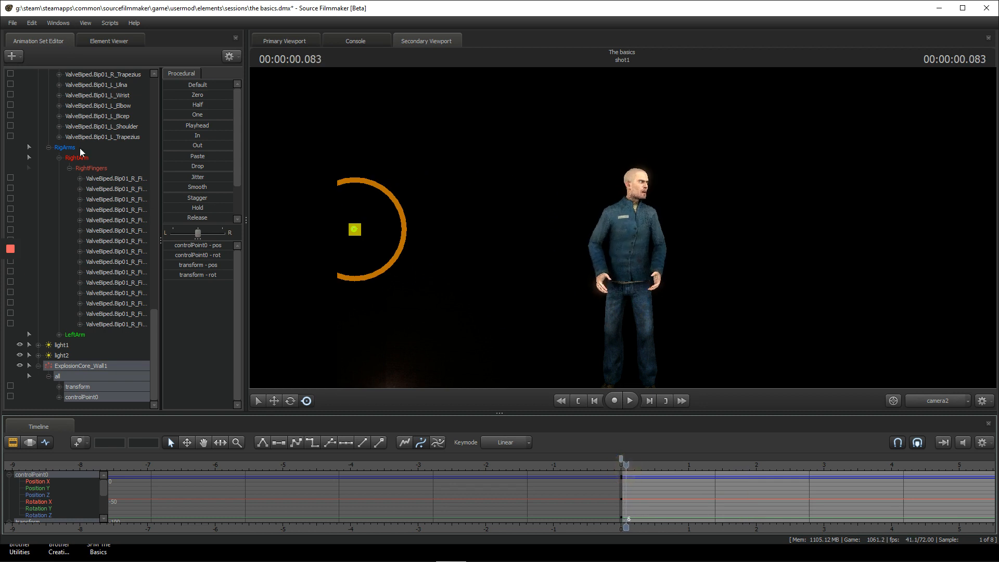
Re-enter the start time in the ExplosionCore_Wall1 particle system's time settings.
right_click(83, 368)
left_click(173, 470)
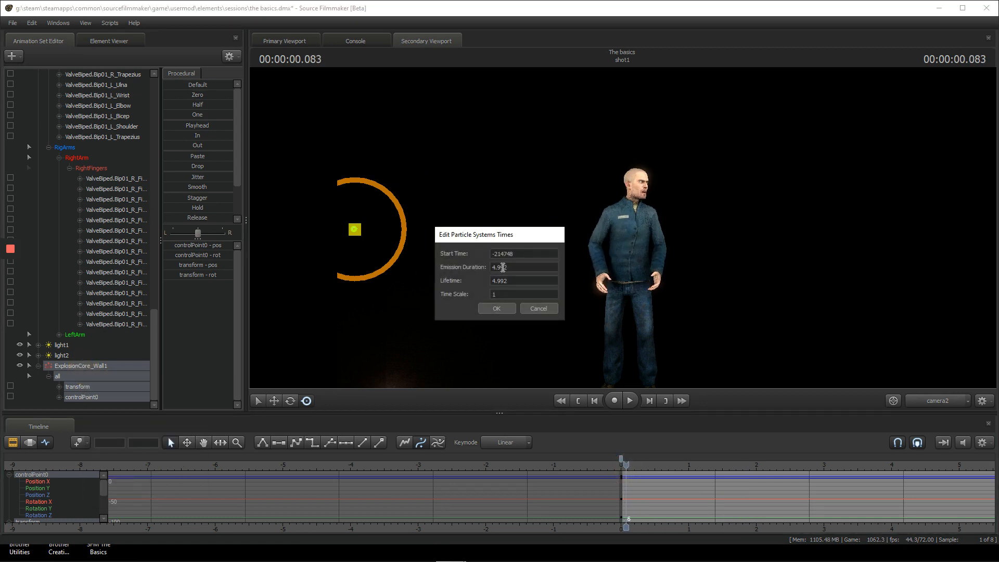
left_click(518, 254)
type("-")
left_click(497, 308)
Return the playhead to the start of the shot and step through the first frames to check for the explosion.
scroll(614, 474, "up", 6)
left_click_drag(625, 463, 757, 485)
scroll(780, 464, "down", 5)
scroll(860, 457, "down", 2)
scroll(754, 486, "up", 8)
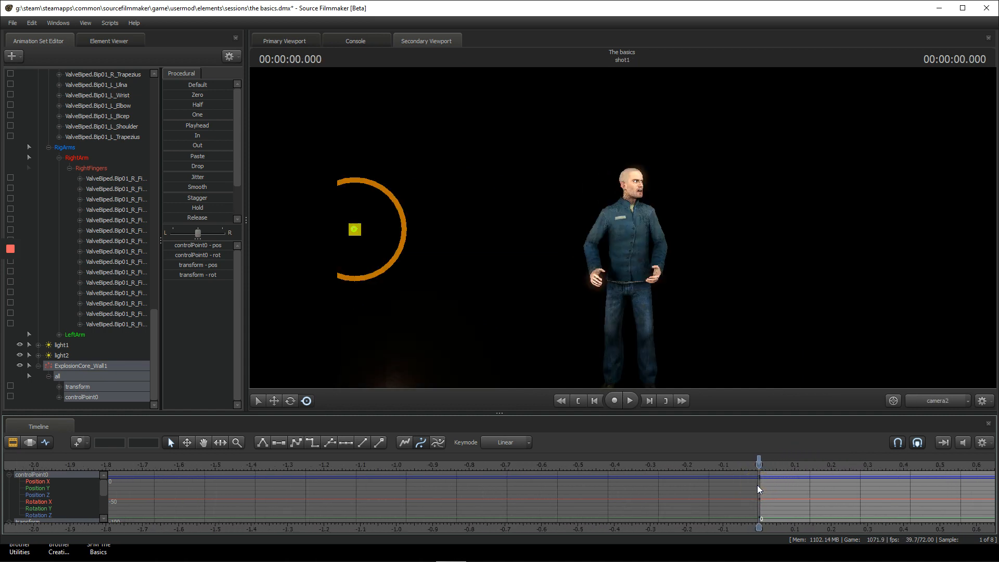
scroll(780, 486, "down", 3)
scroll(796, 509, "down", 2)
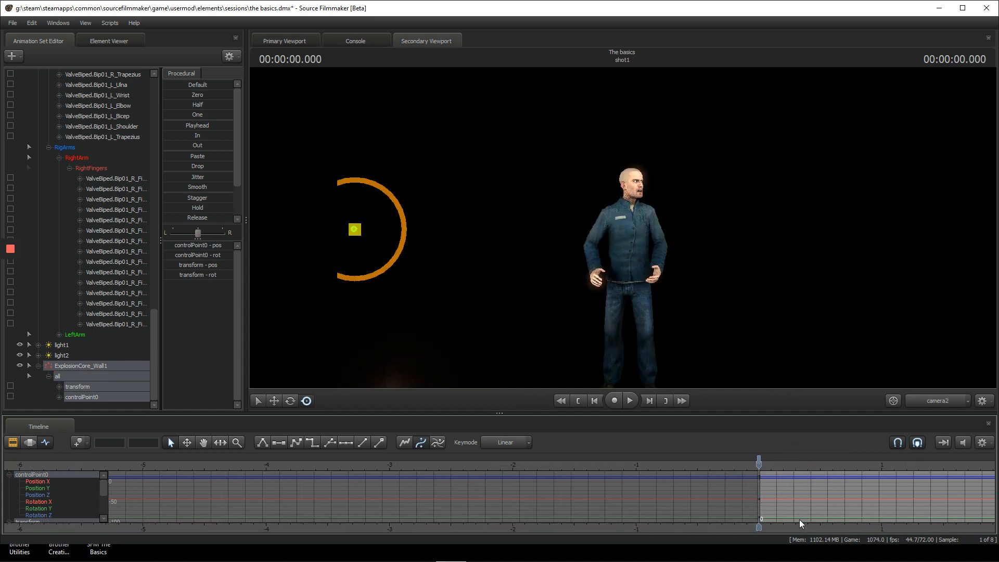
middle_click_drag(791, 516, 678, 504)
key("Right")
key("Right")
key("Right")
key("Right")
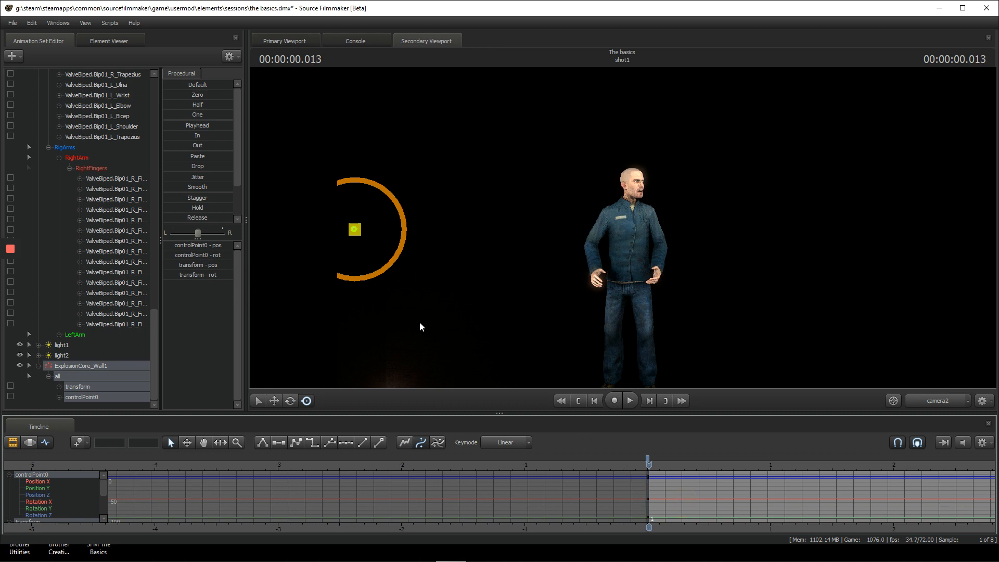
key("Left")
key("Left")
key("Left")
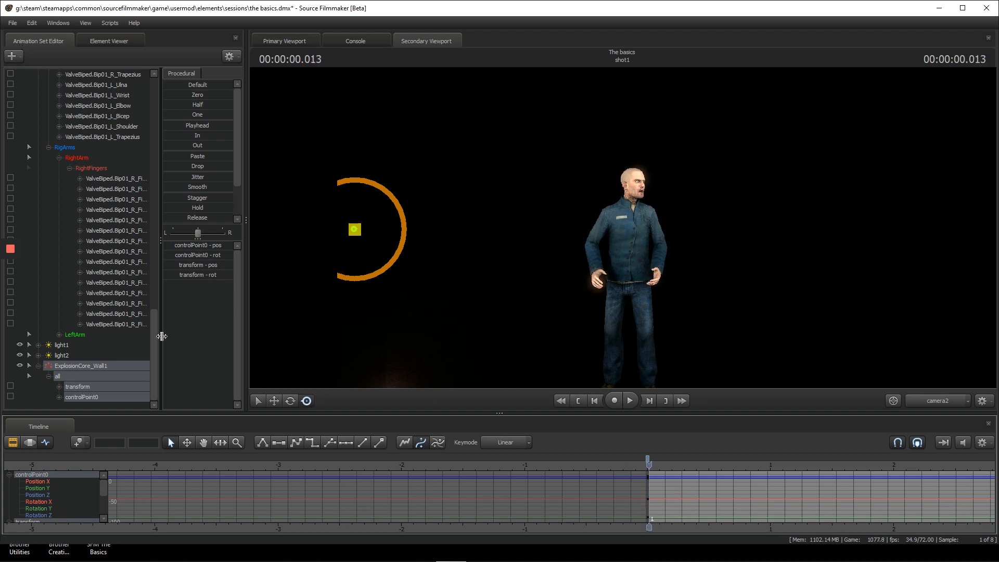
Delete the ExplosionCore_Wall1 animation set and move the playhead to 0.166 seconds.
right_click(126, 369)
left_click(154, 394)
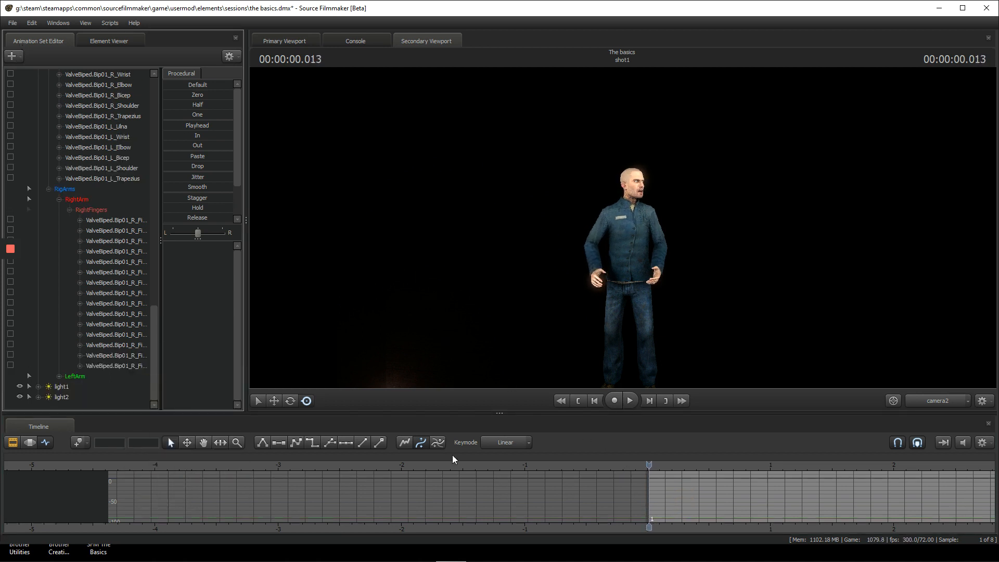
key("Right")
key("Right")
key("Right")
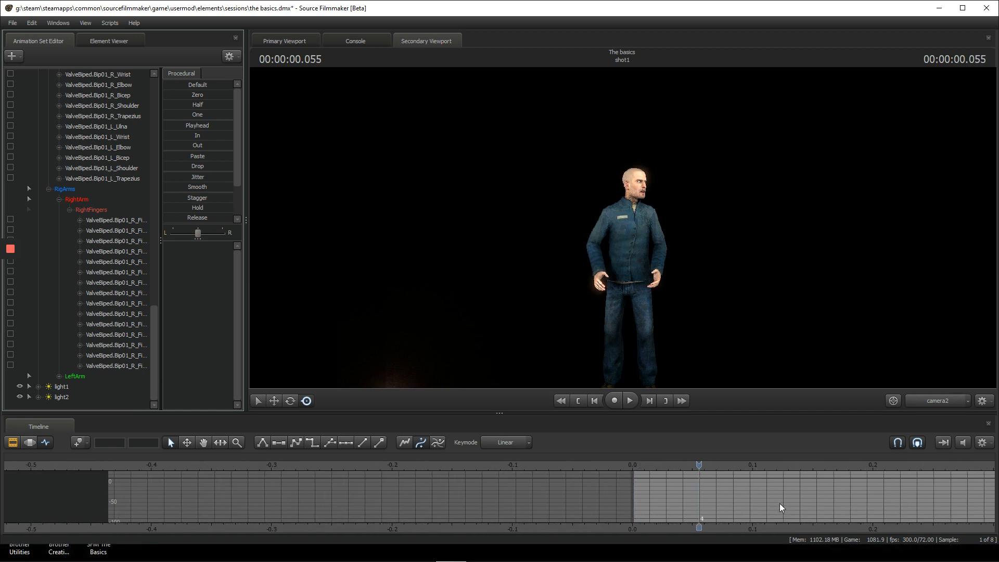
scroll(787, 498, "down", 4)
key("Right")
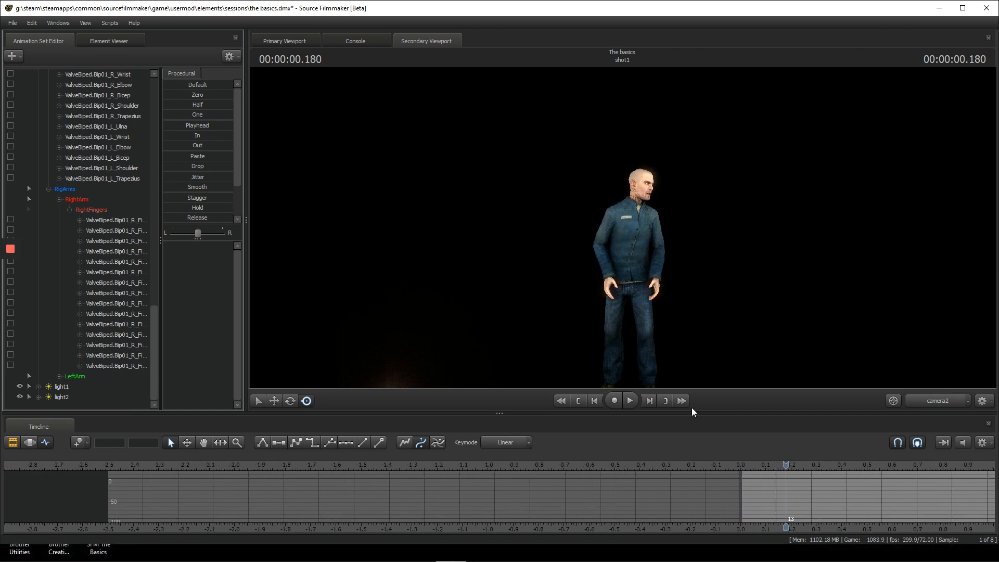
key("Left")
Start an animation set for a new particle system at the playhead, using explosion.pcf as its definition file.
left_click(12, 56)
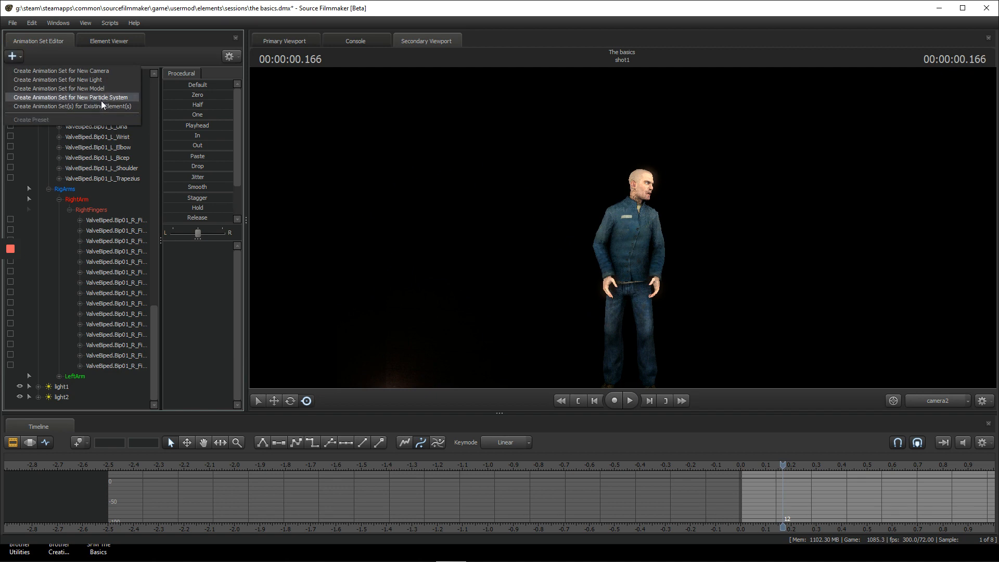
left_click(102, 98)
left_click(577, 246)
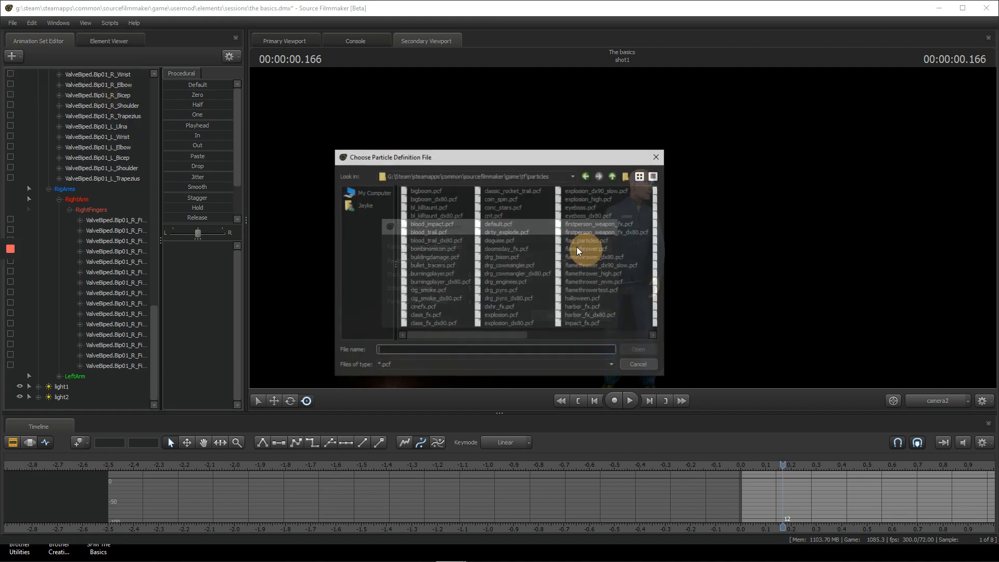
double_click(503, 316)
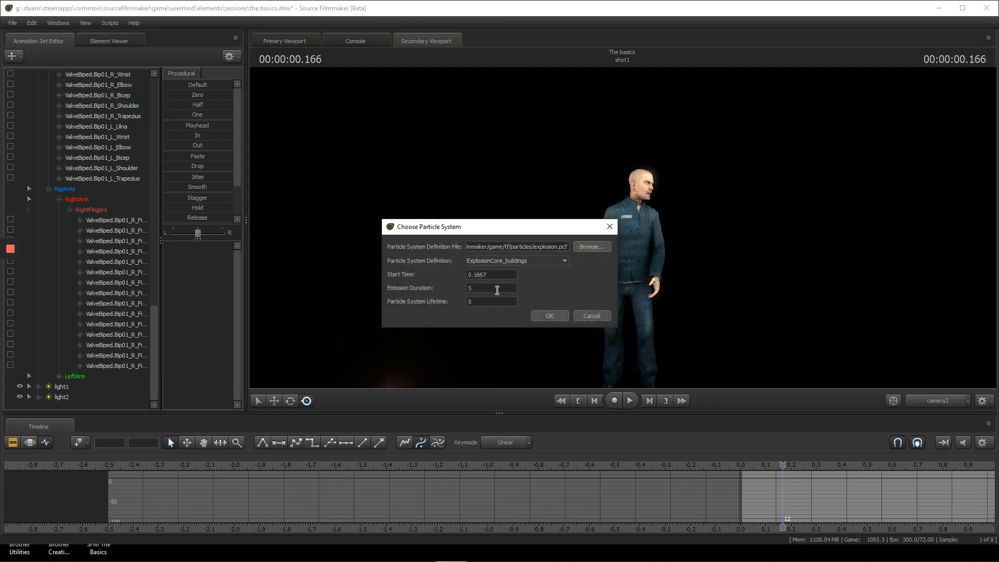
Choose ExplosionCore_Wall as the particle system definition and create the particle system with a start time of 0.1667.
left_click(520, 259)
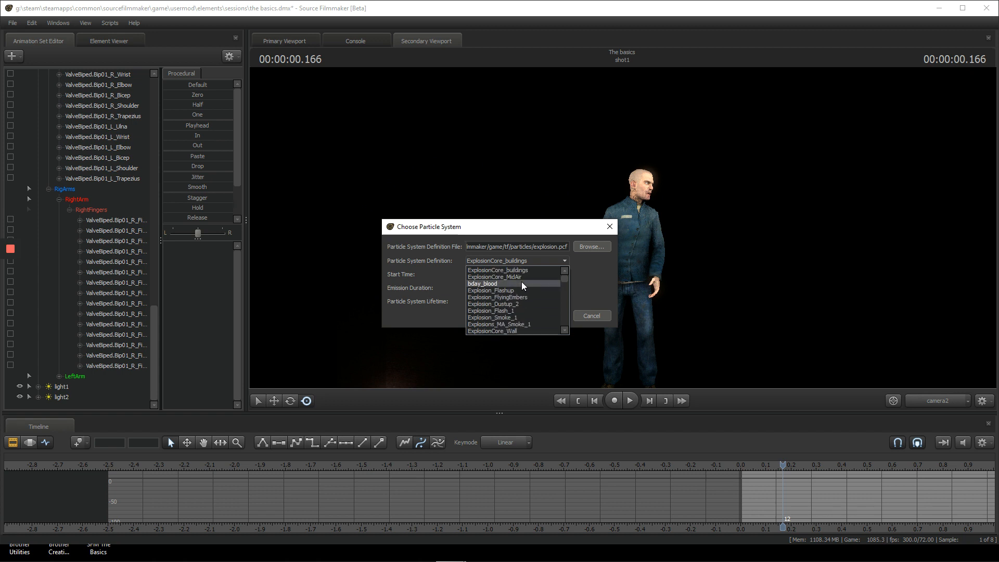
scroll(516, 286, "down", 4)
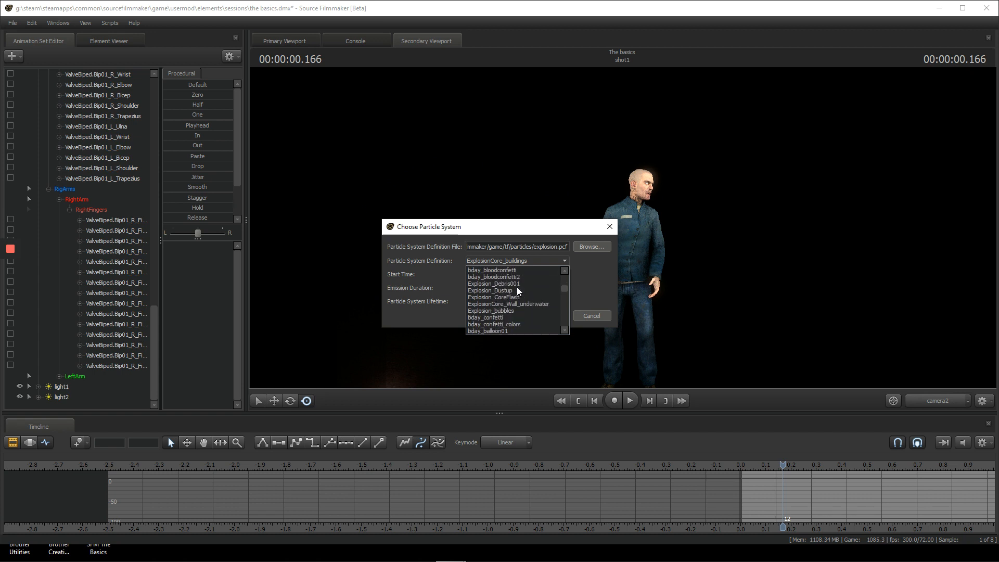
scroll(516, 282, "up", 3)
scroll(523, 314, "up", 1)
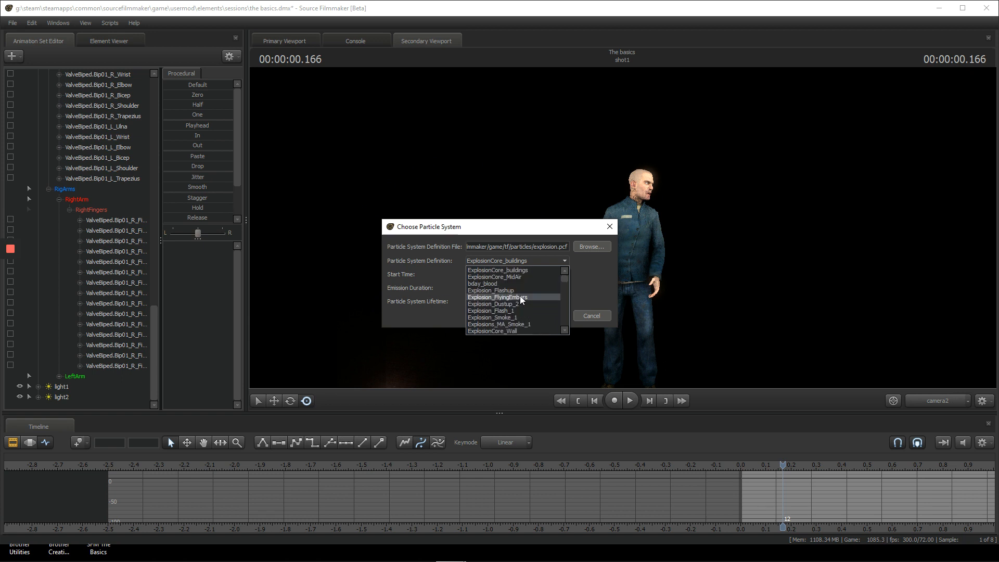
scroll(529, 288, "down", 10)
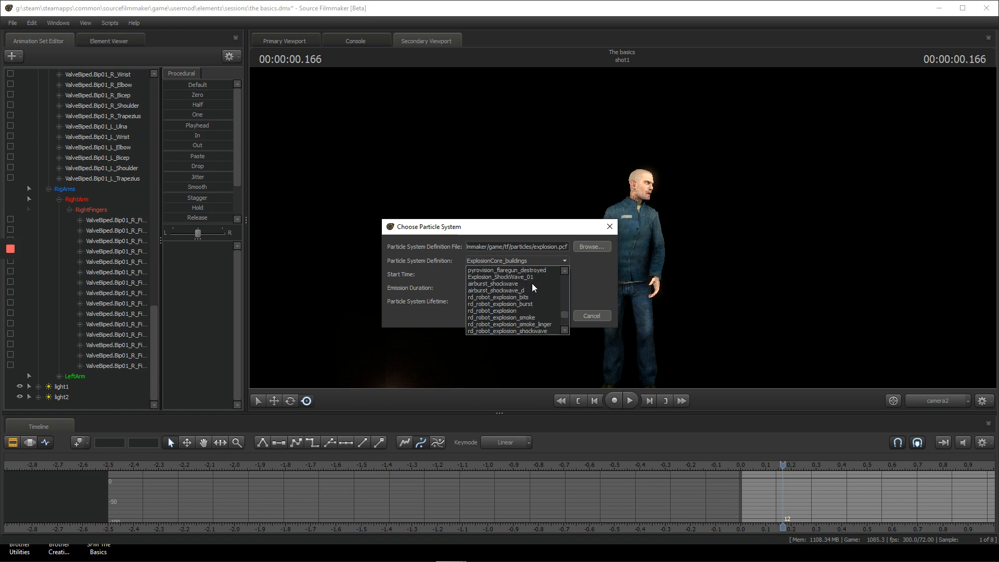
scroll(531, 284, "up", 2)
scroll(532, 284, "up", 5)
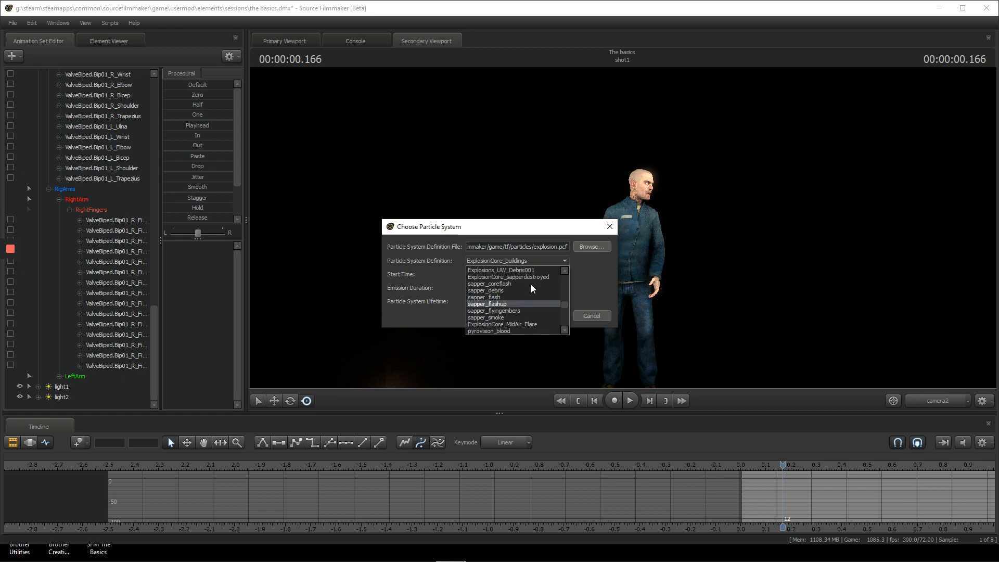
scroll(530, 283, "up", 4)
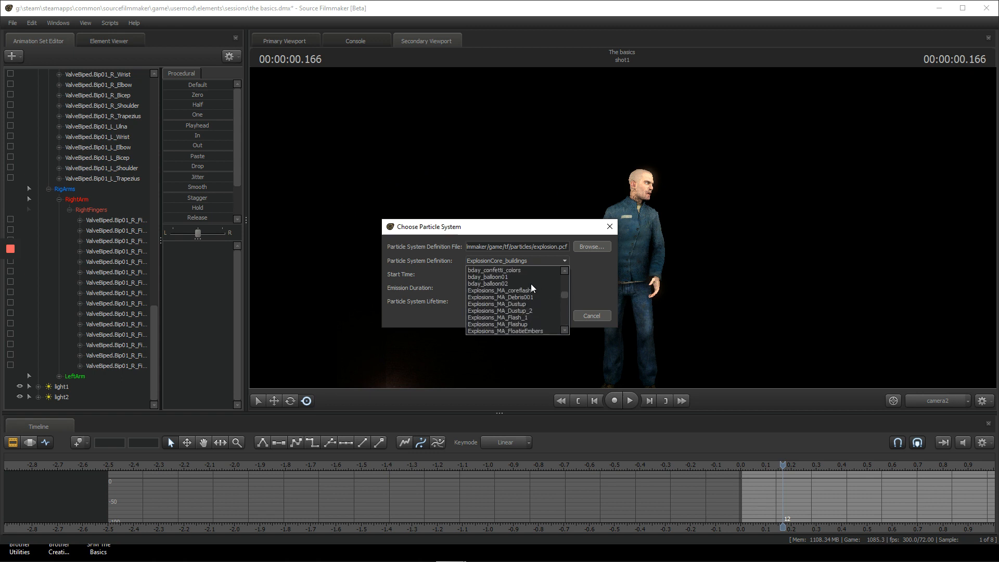
scroll(520, 294, "up", 1)
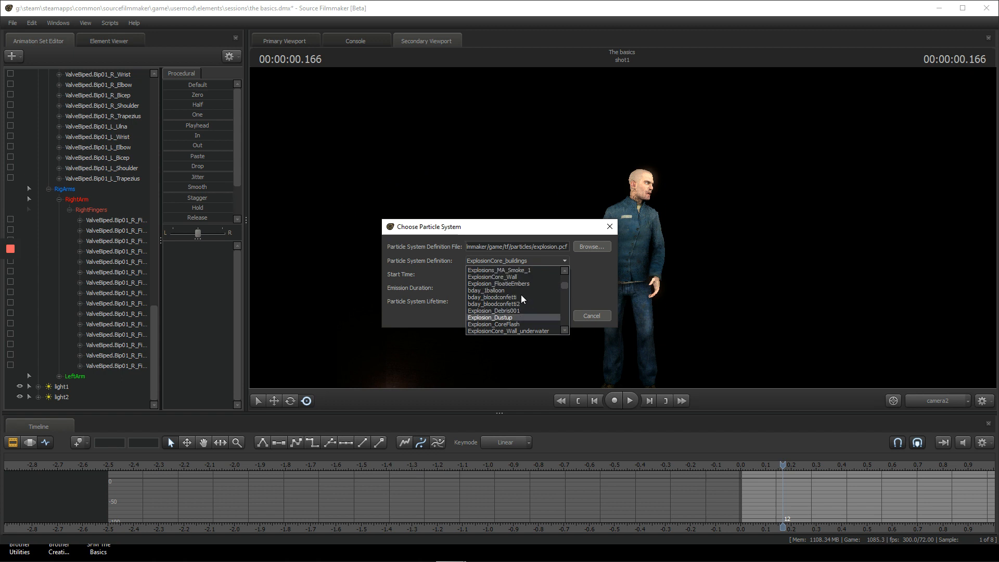
scroll(519, 292, "up", 2)
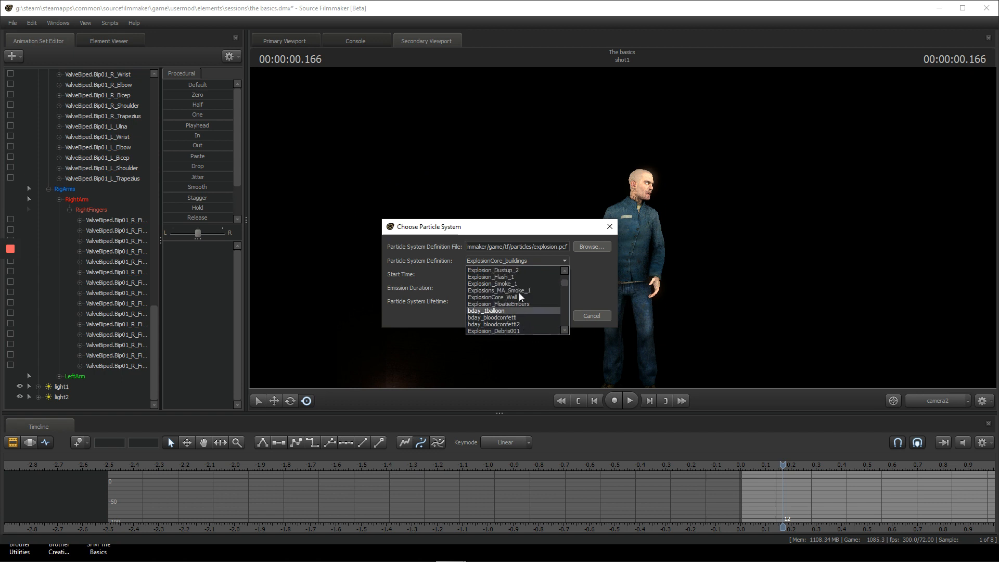
scroll(516, 289, "up", 1)
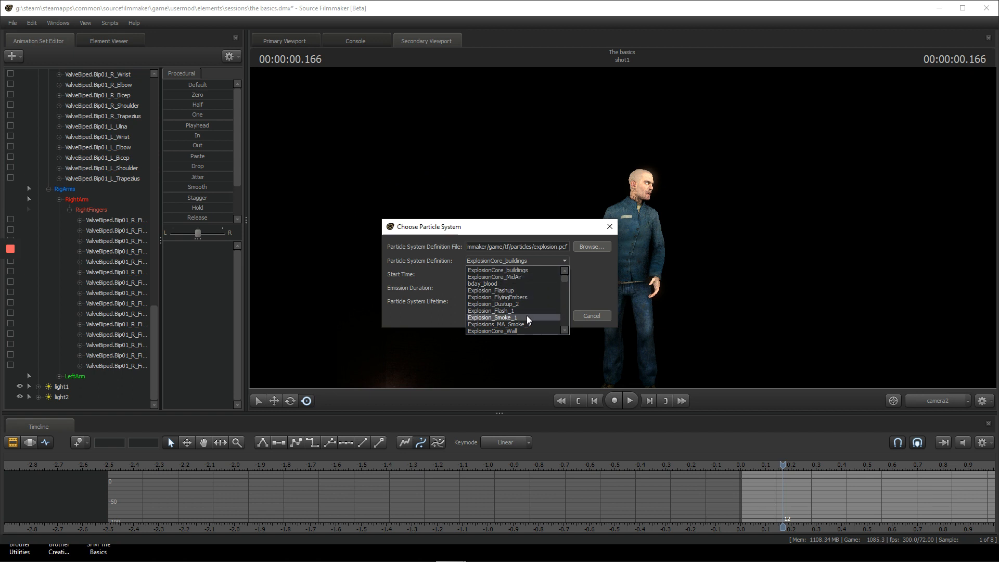
left_click(528, 330)
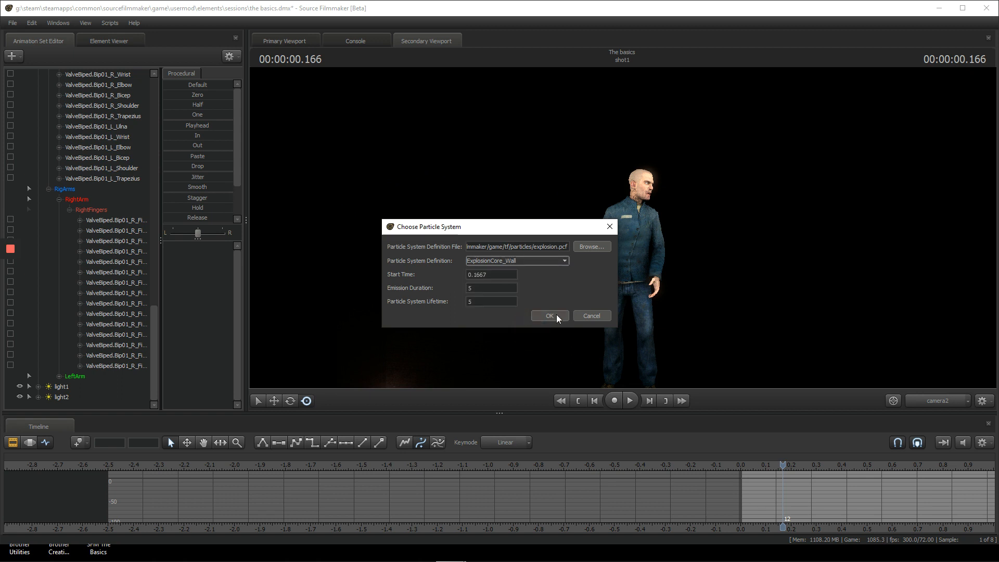
left_click(549, 315)
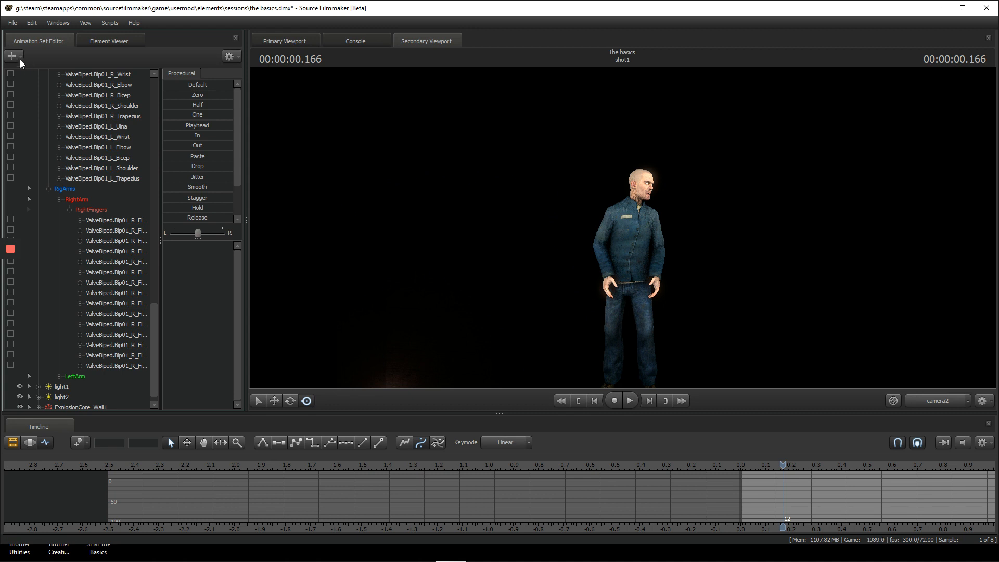
Select the transform control of ExplosionCore_Wall1, view the scene from the character's side, and move the particle system next to the character.
scroll(89, 371, "down", 1)
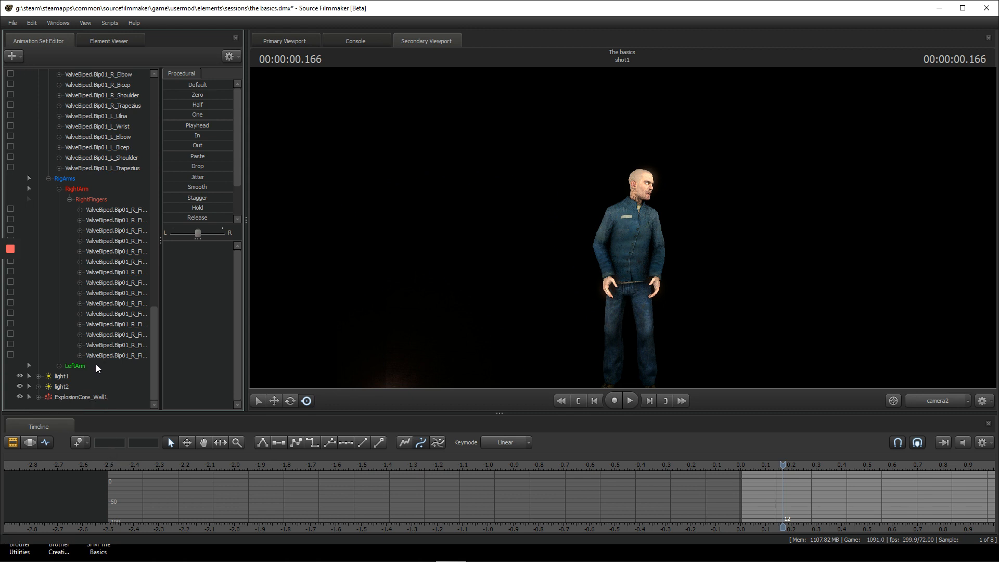
left_click(93, 396)
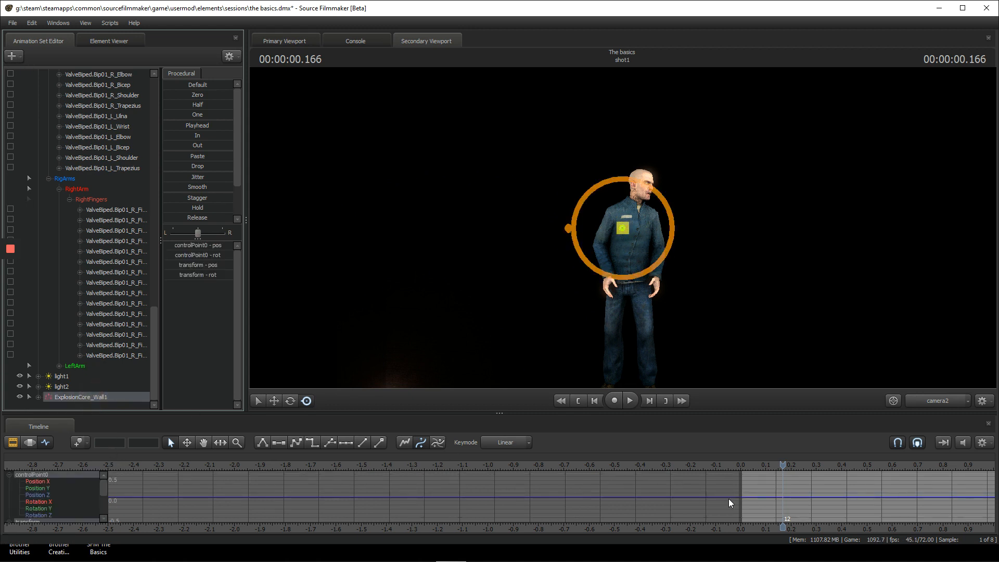
left_click(37, 397)
left_click(46, 396)
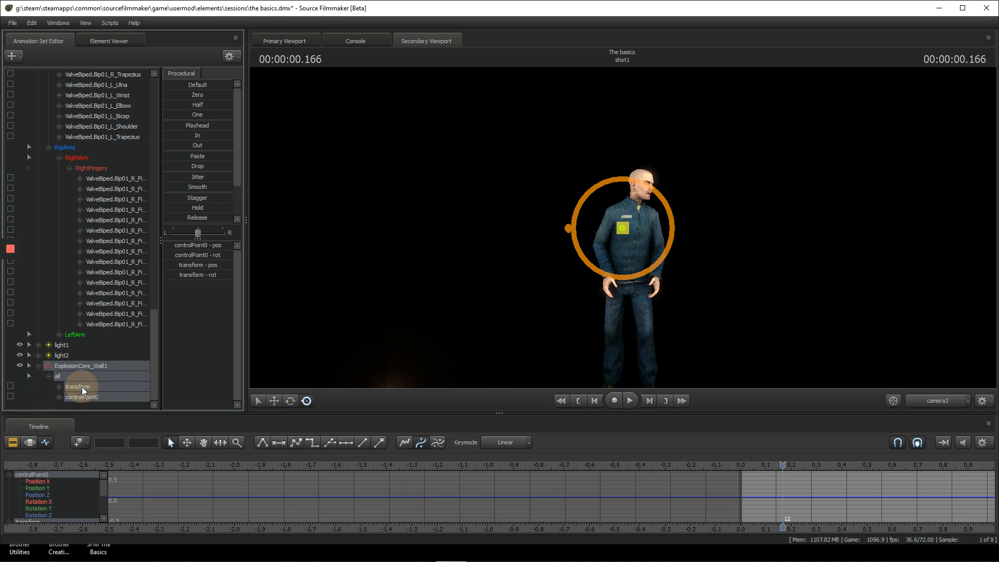
left_click(85, 385)
left_click_drag(510, 292, 622, 227)
key("a")
key("s")
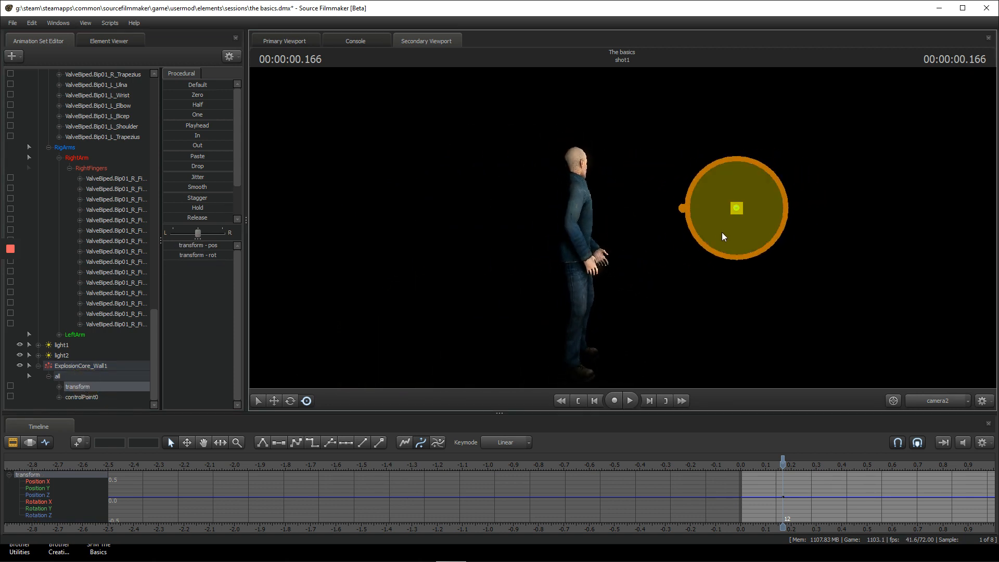
left_click_drag(736, 208, 608, 232)
Play the start of the shot through the work camera, then switch the viewport back to camera2.
left_click(744, 459)
left_click(946, 397)
key("space")
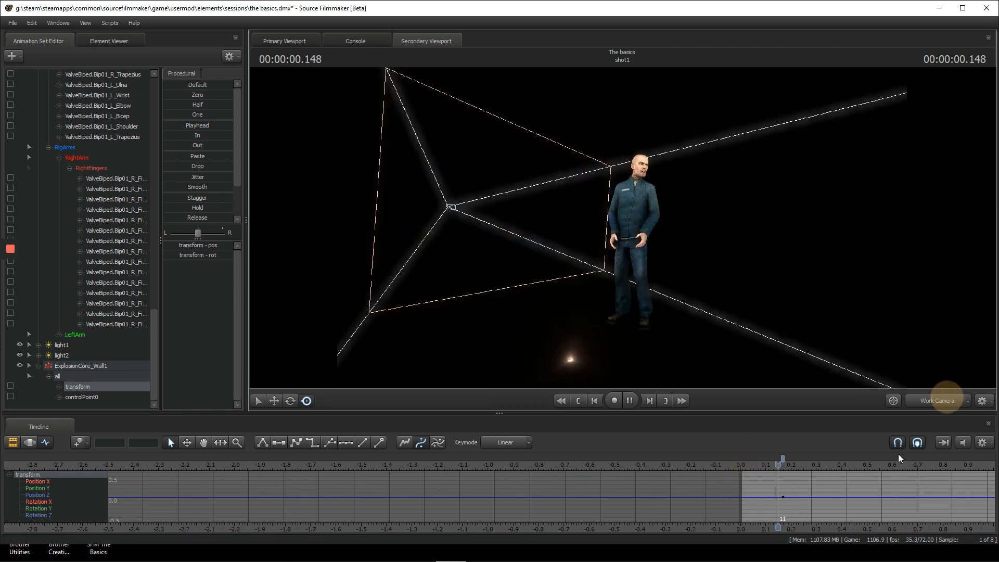
scroll(898, 454, "down", 3)
left_click(759, 457)
left_click(927, 407)
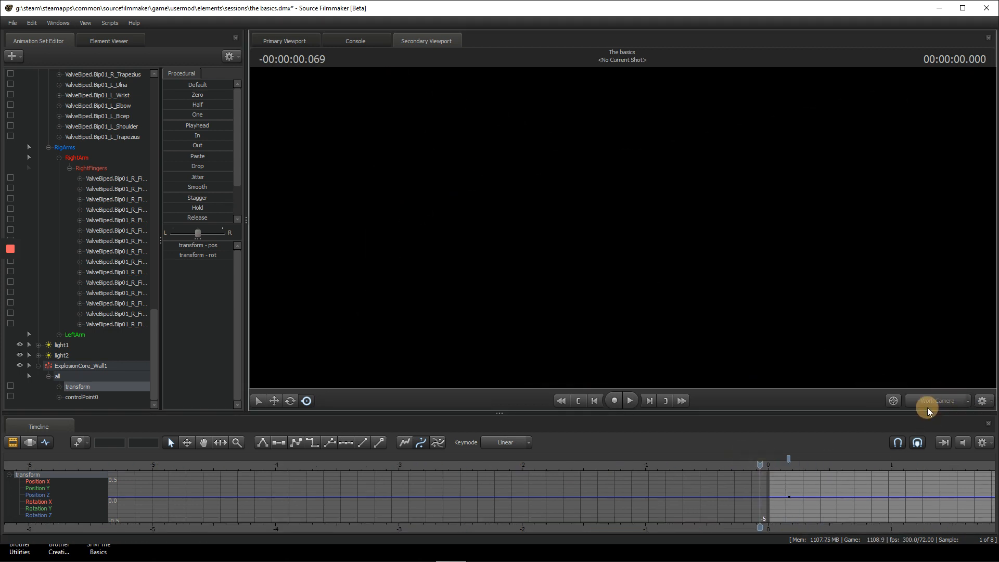
left_click(927, 403)
Move the playhead to 0.347 seconds and reframe camera2 to show the character from the front.
left_click_drag(780, 464, 810, 472)
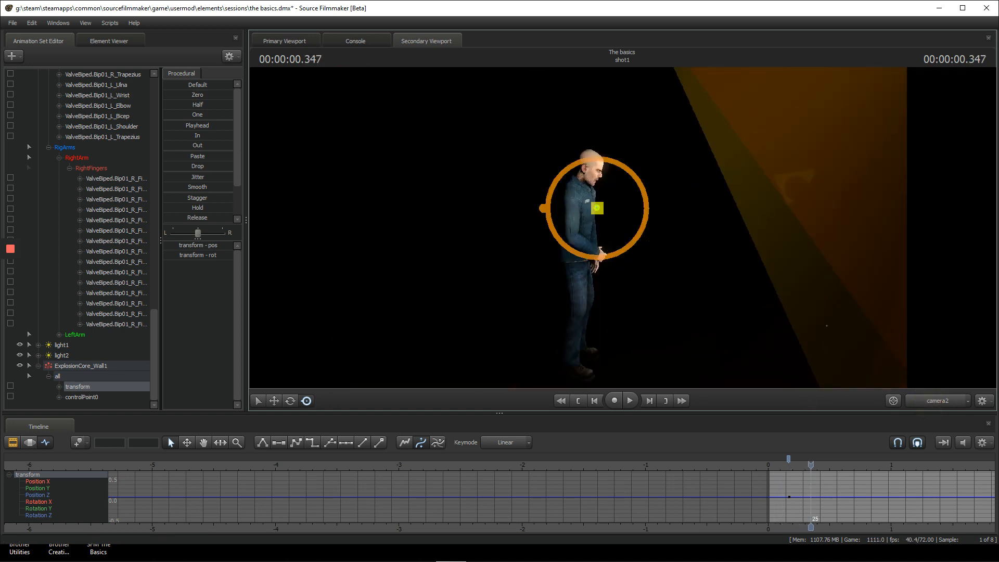
left_click_drag(622, 227, 622, 227)
key("w")
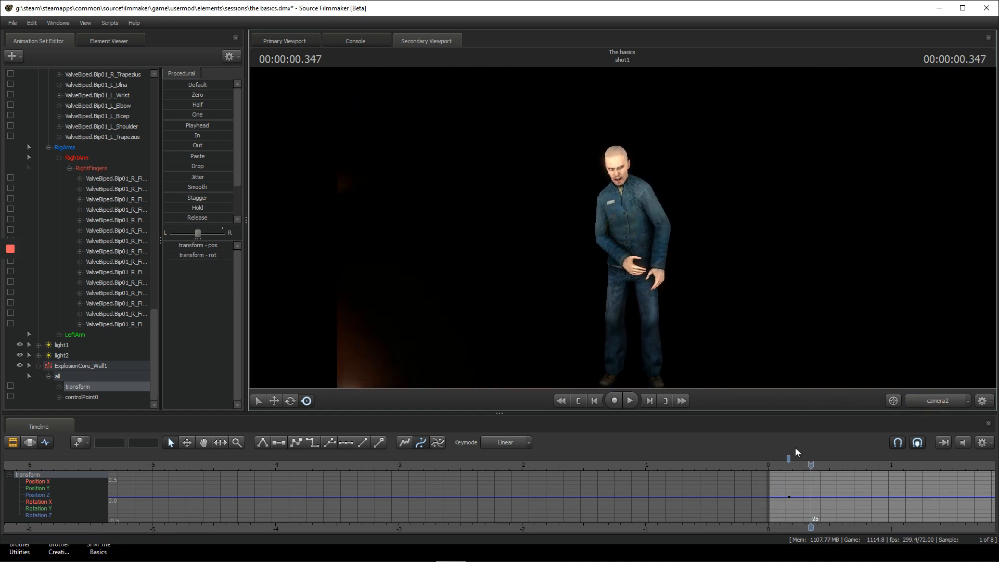
Play the shot repeatedly from its start through camera2 to check the explosion against the character's animation.
mouse_move(779, 461)
left_mouse_down()
mouse_move(816, 461)
mouse_move(780, 461)
left_mouse_up()
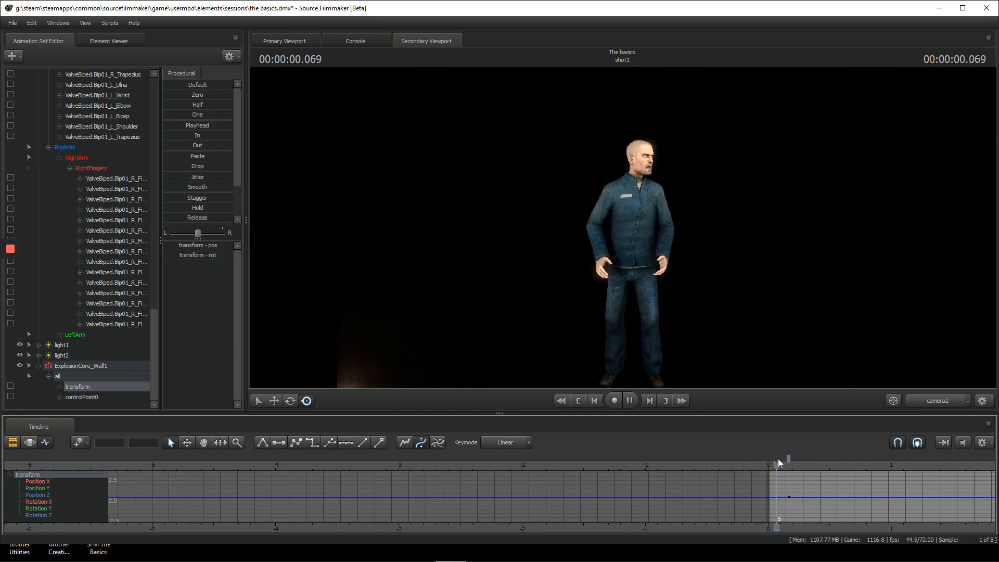
scroll(812, 475, "down", 4)
left_click(786, 464)
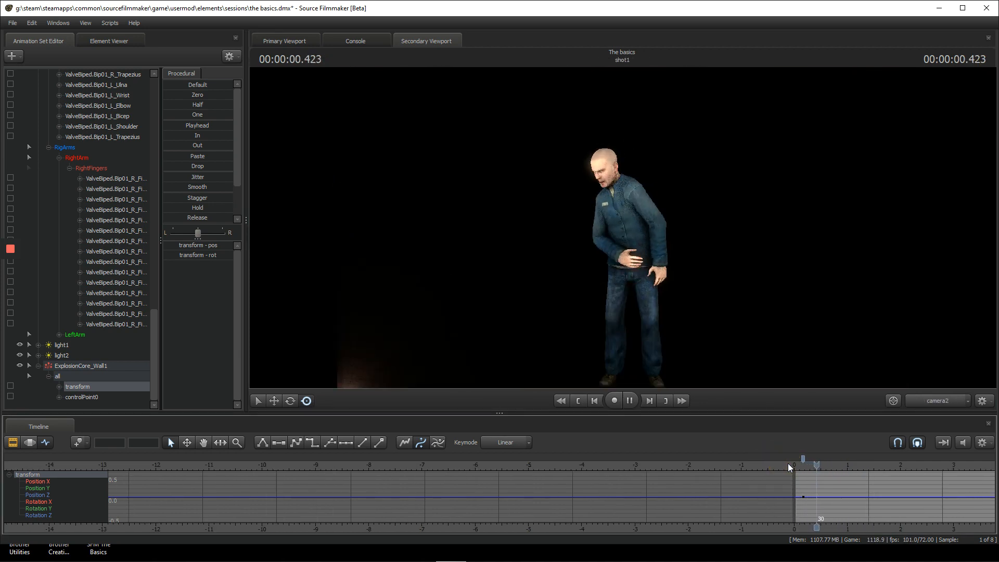
left_click(788, 464)
left_click(788, 464)
key("space")
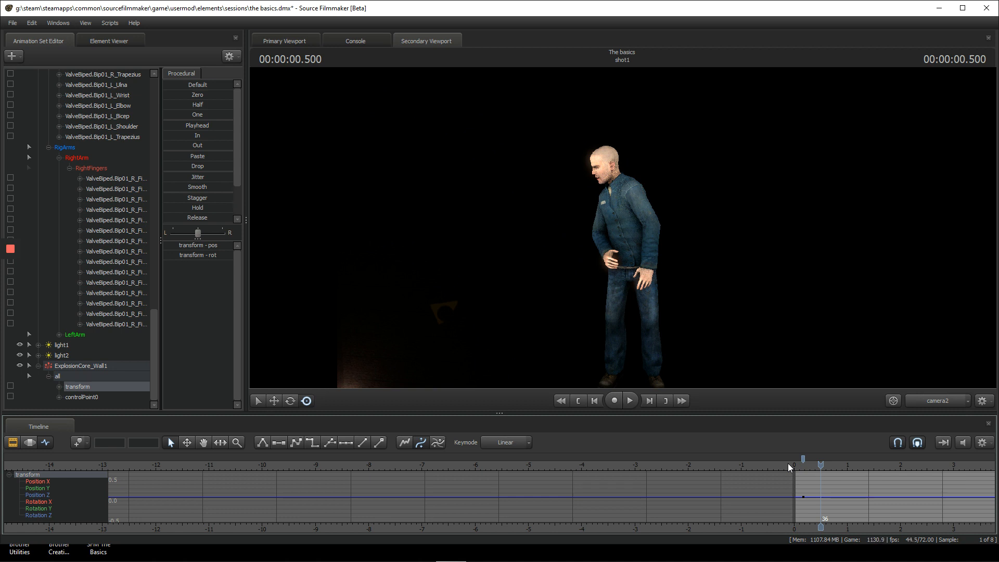
left_click(791, 464)
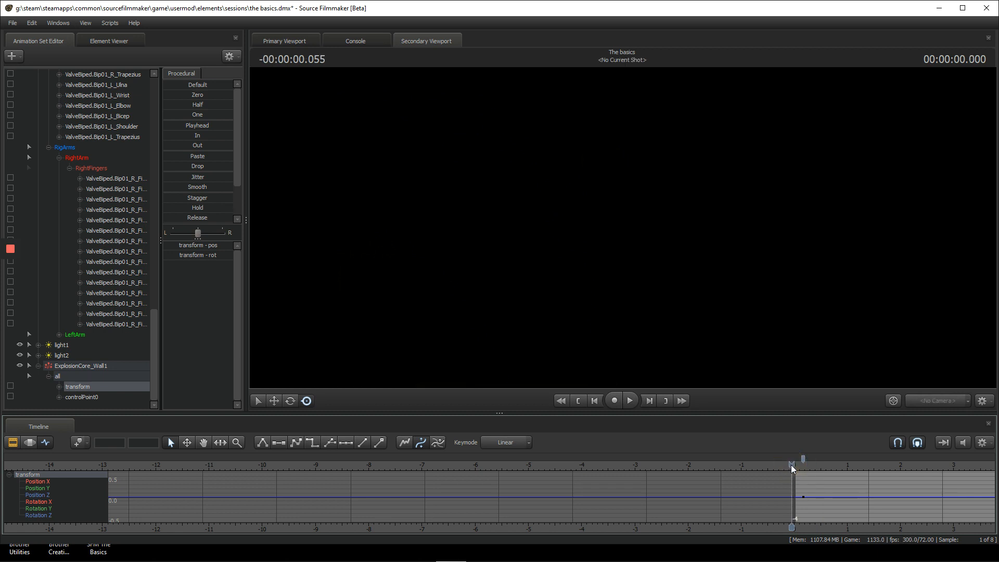
key("space")
key("space")
key("space")
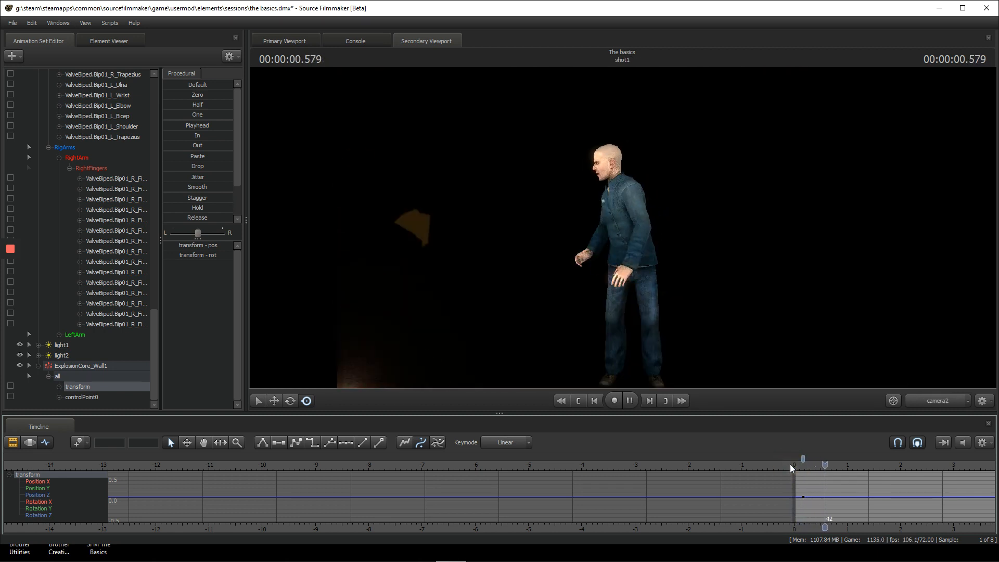
left_click(790, 465)
key("space")
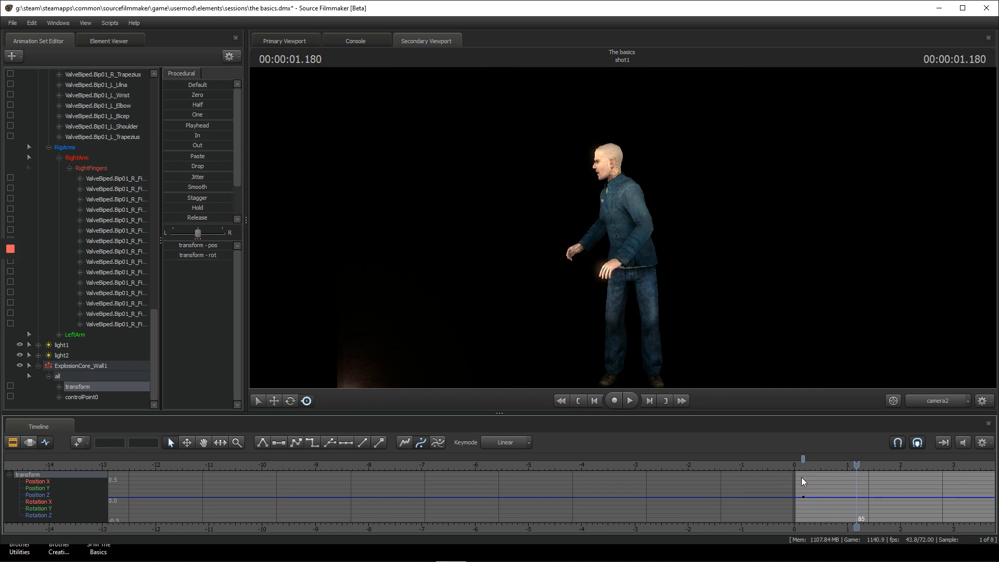
Move the playhead to 0.111 seconds and save the session.
mouse_move(799, 469)
left_mouse_down()
mouse_move(791, 457)
mouse_move(805, 456)
left_mouse_up()
left_click(14, 55)
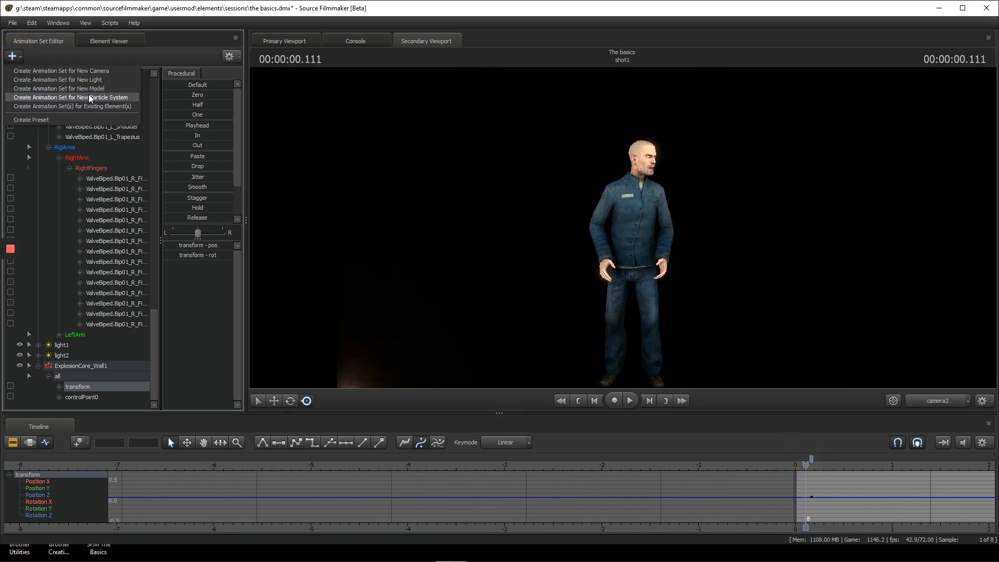
left_click(13, 23)
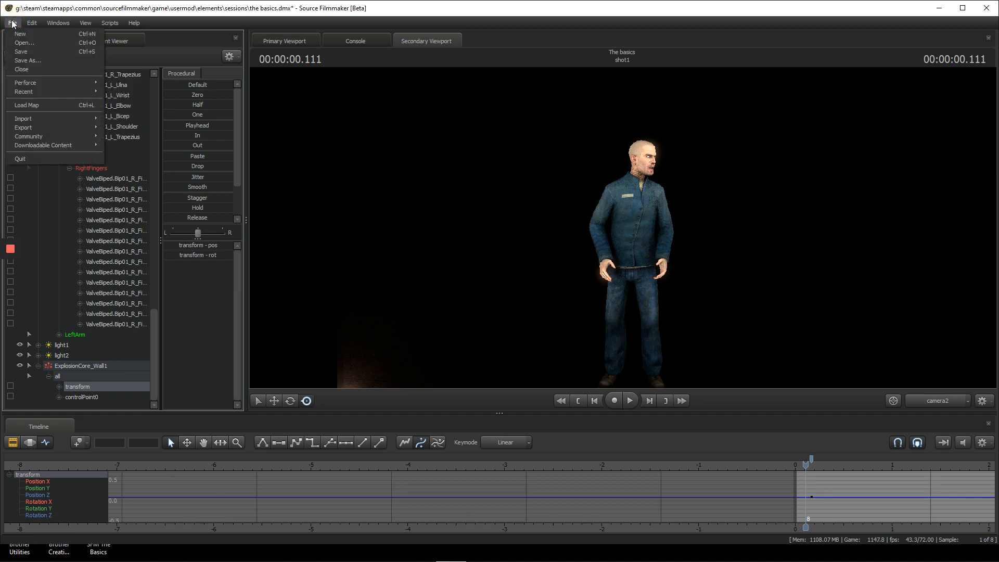
left_click(25, 52)
Start a poster export of the current frame and set its format to JPEG.
left_click(12, 23)
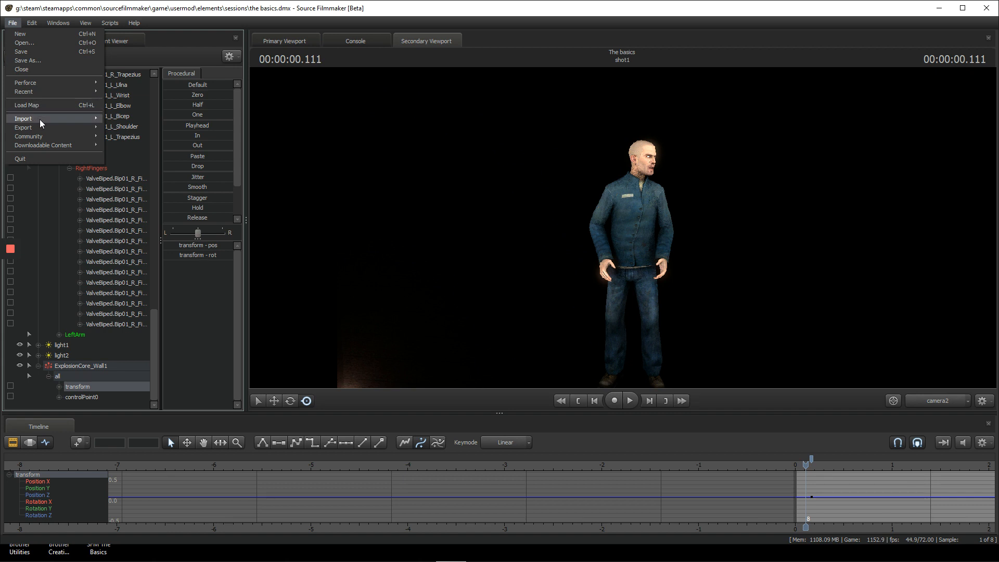
mouse_move(52, 118)
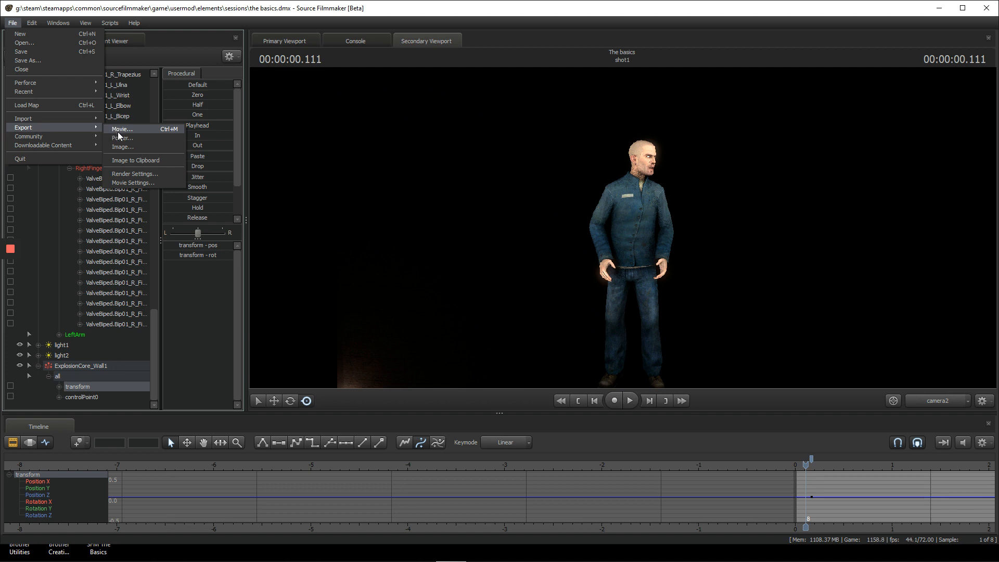
left_click(123, 138)
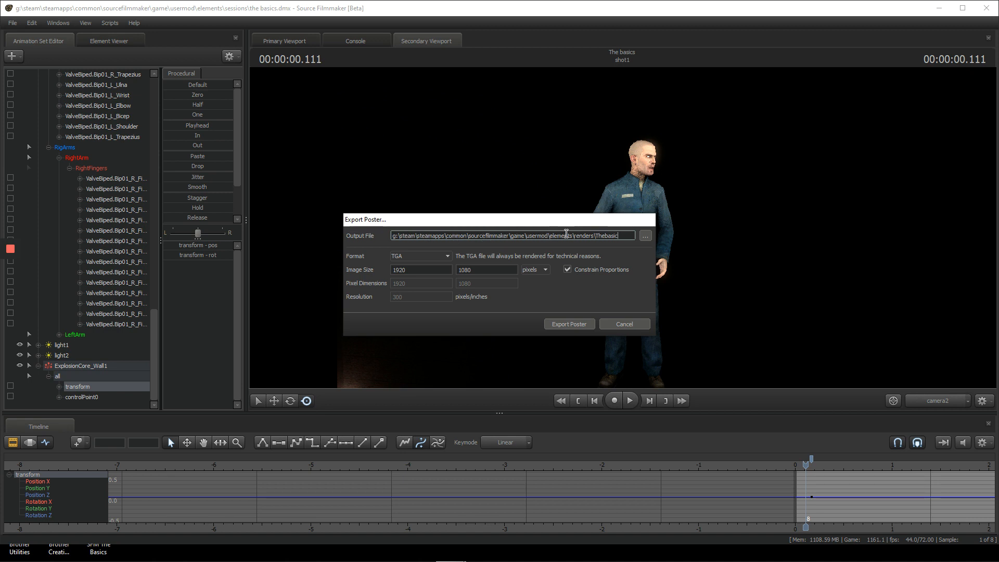
left_click(419, 258)
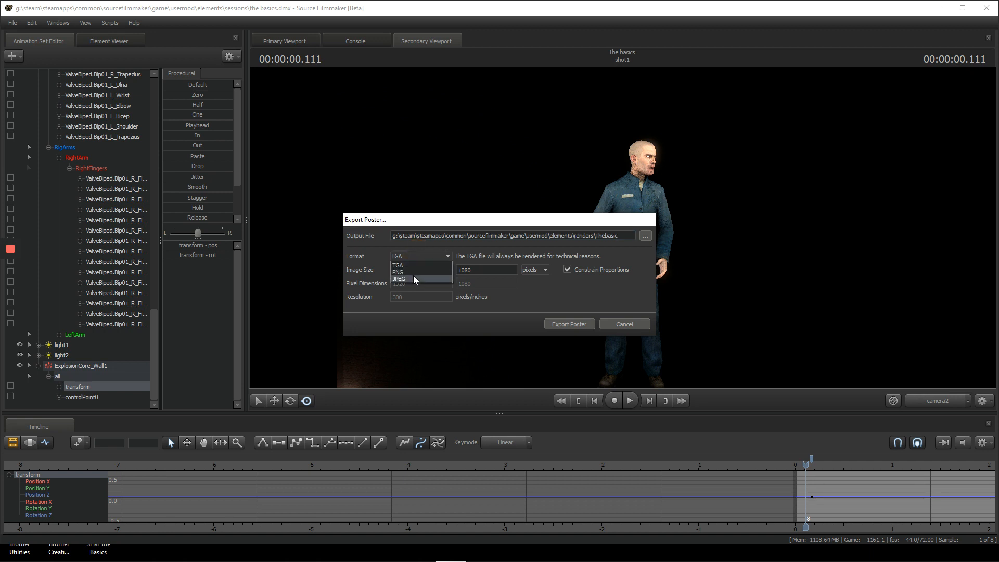
left_click(415, 279)
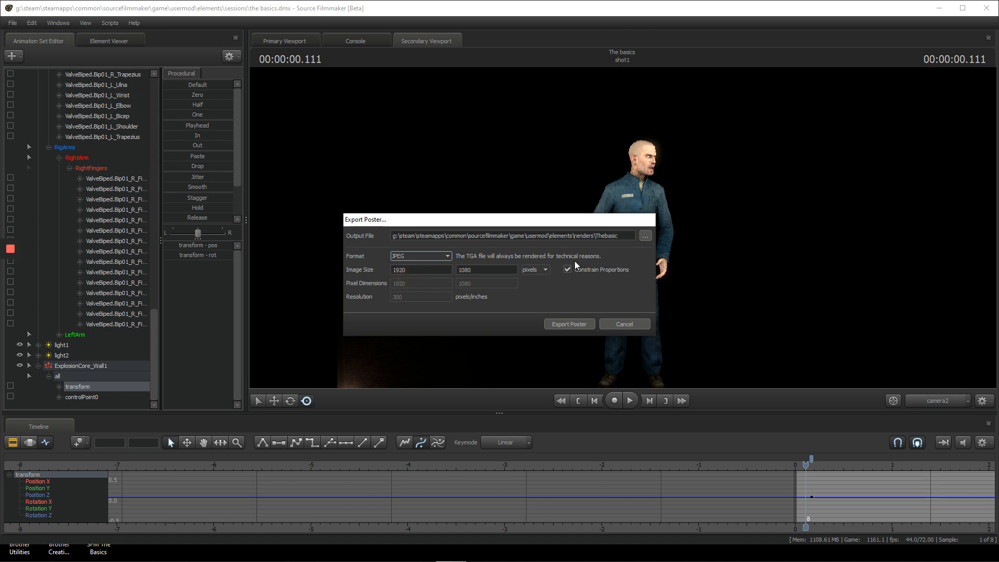
Try inches as the poster's image size unit, return it to pixels, and export the poster.
left_click(539, 270)
left_click(538, 287)
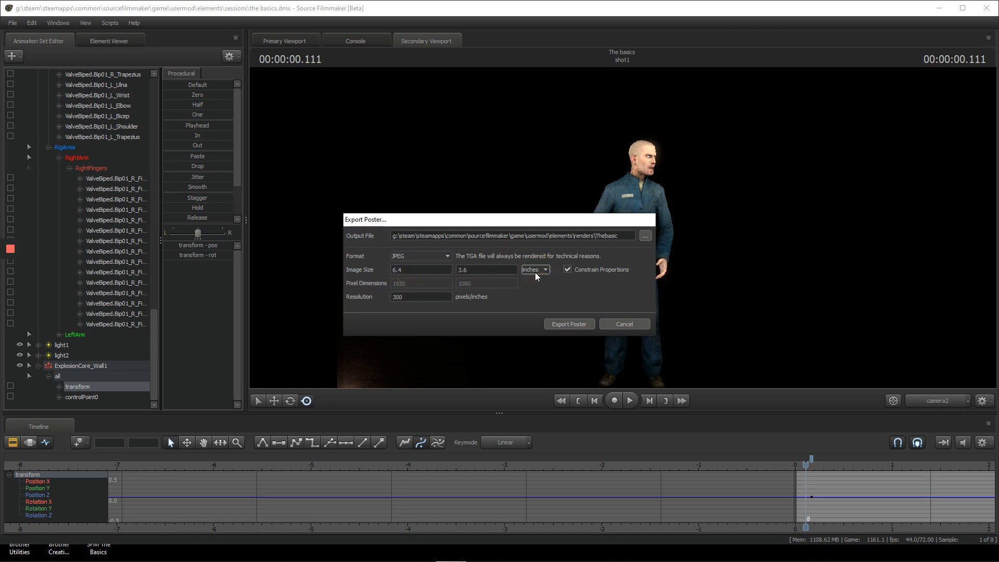
left_click(535, 271)
left_click(535, 278)
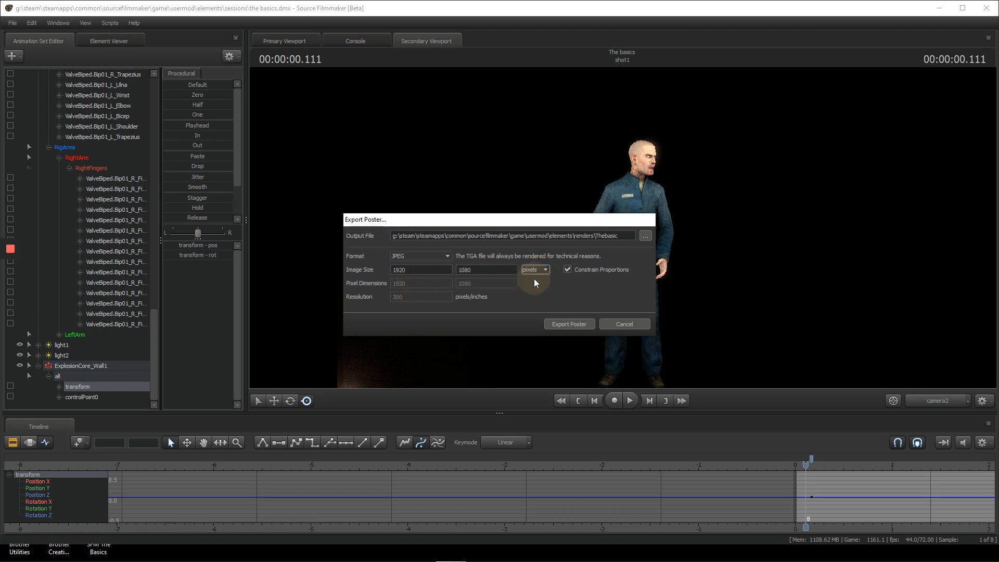
left_click(569, 324)
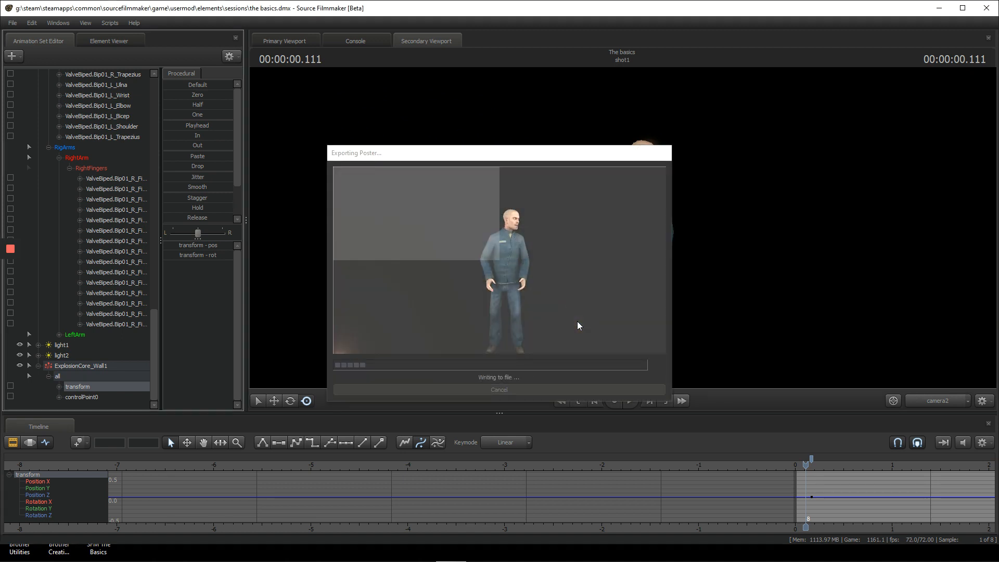
left_click(383, 181)
left_click(386, 211)
left_click(380, 199)
left_click(441, 208)
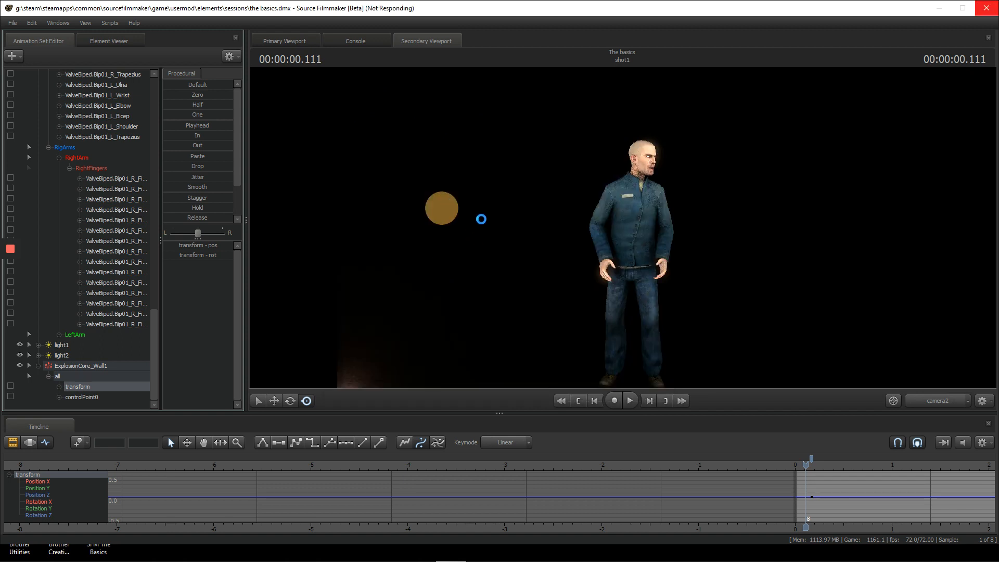
left_click(576, 234)
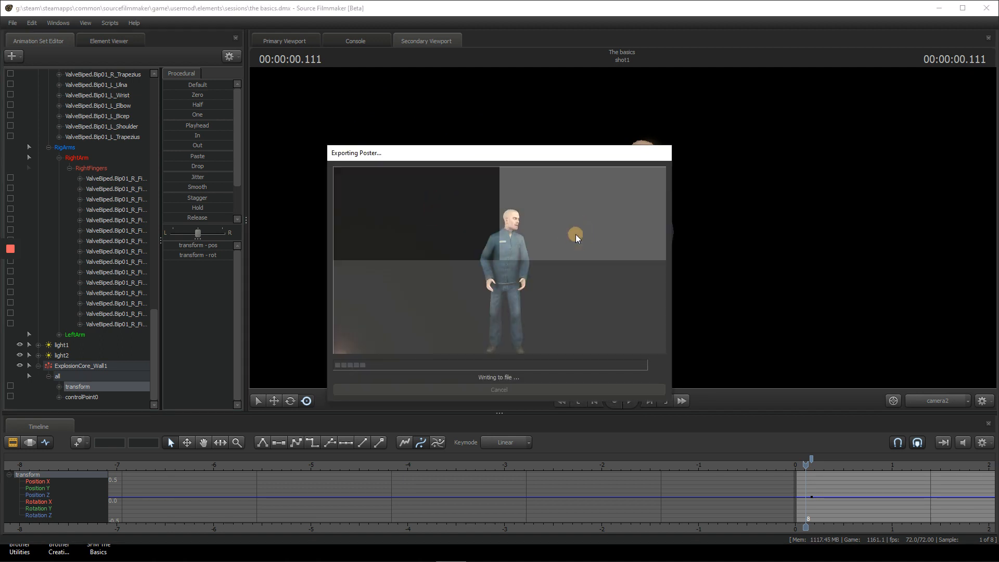
left_click(576, 234)
left_click(430, 204)
left_click(560, 217)
left_click(462, 238)
left_click(568, 228)
left_click(437, 308)
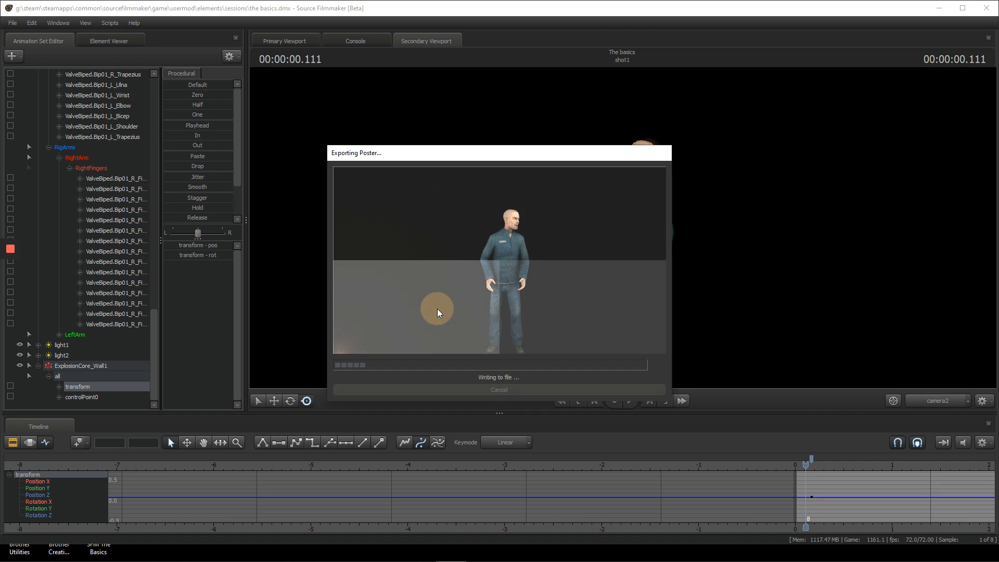
left_click(437, 308)
left_click(446, 308)
left_click(556, 308)
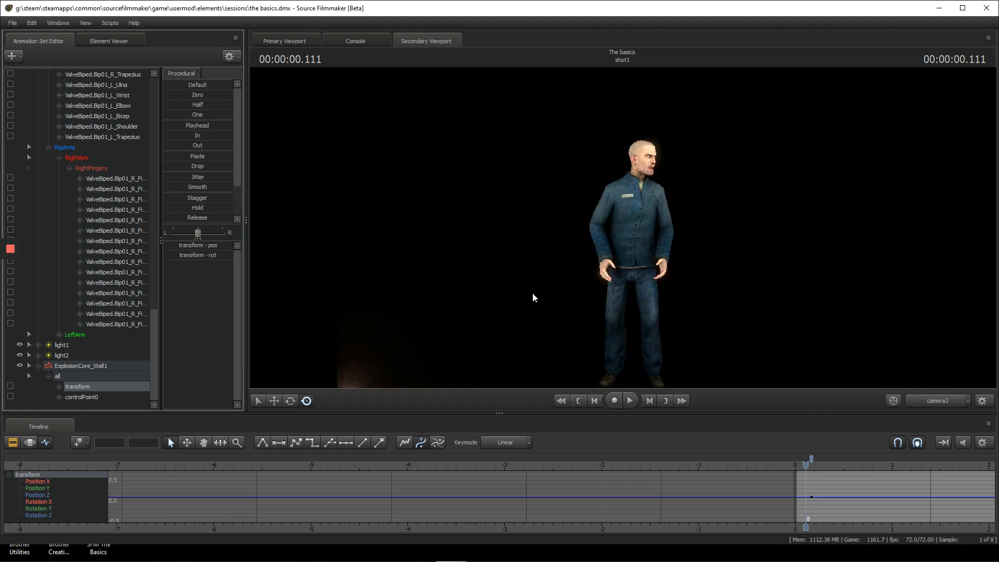
key("alt+Tab")
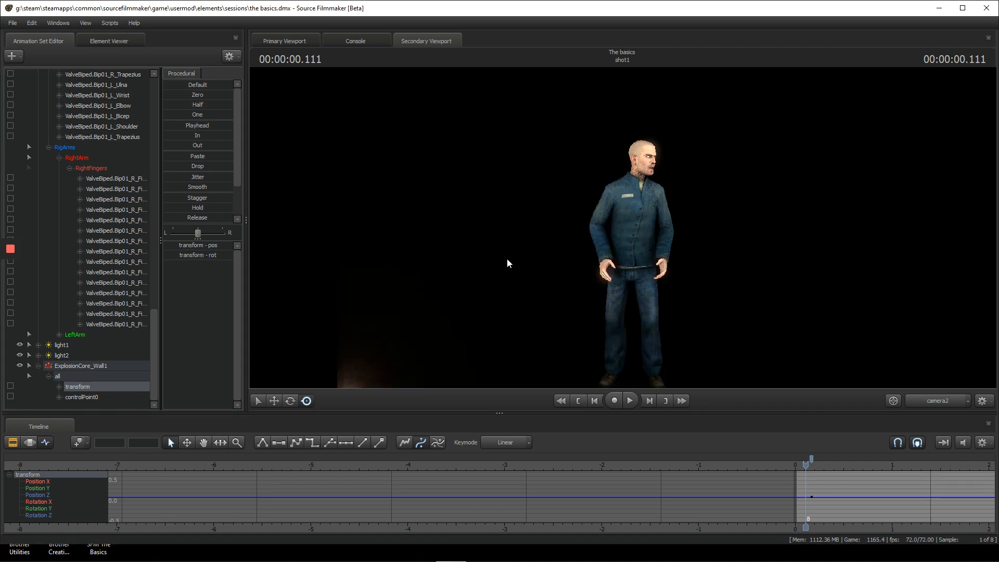
Move the playhead to the start of the shot and switch the timeline to the Clip Editor.
scroll(842, 459, "down", 3)
left_click_drag(807, 464, 799, 467)
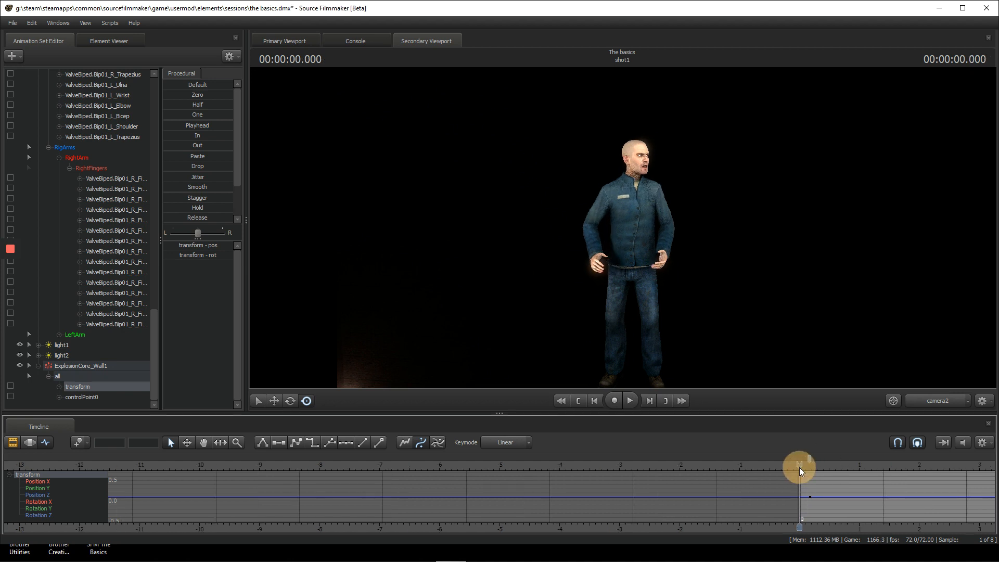
left_click(13, 442)
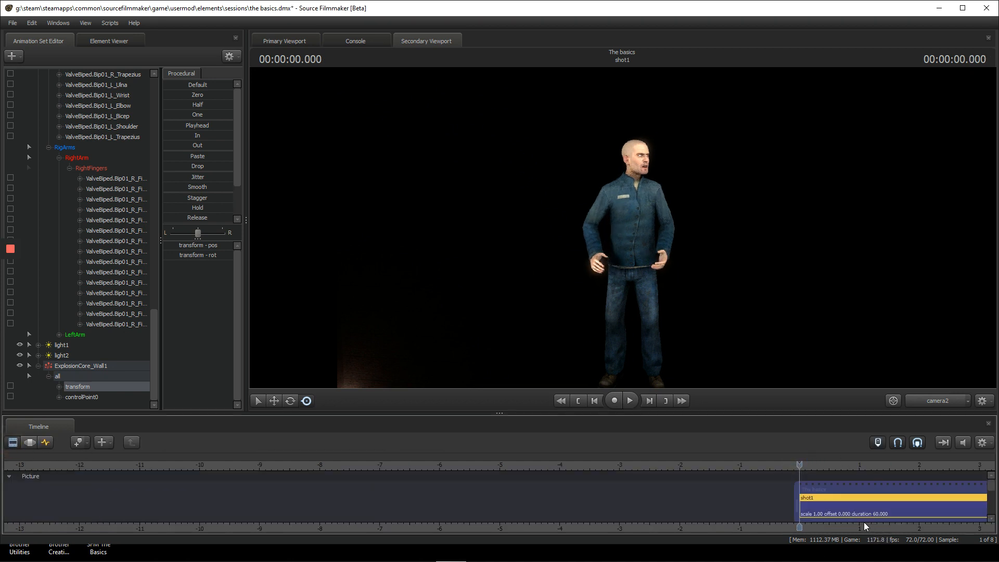
middle_click_drag(836, 531, 359, 517)
left_click_drag(332, 515, 295, 513)
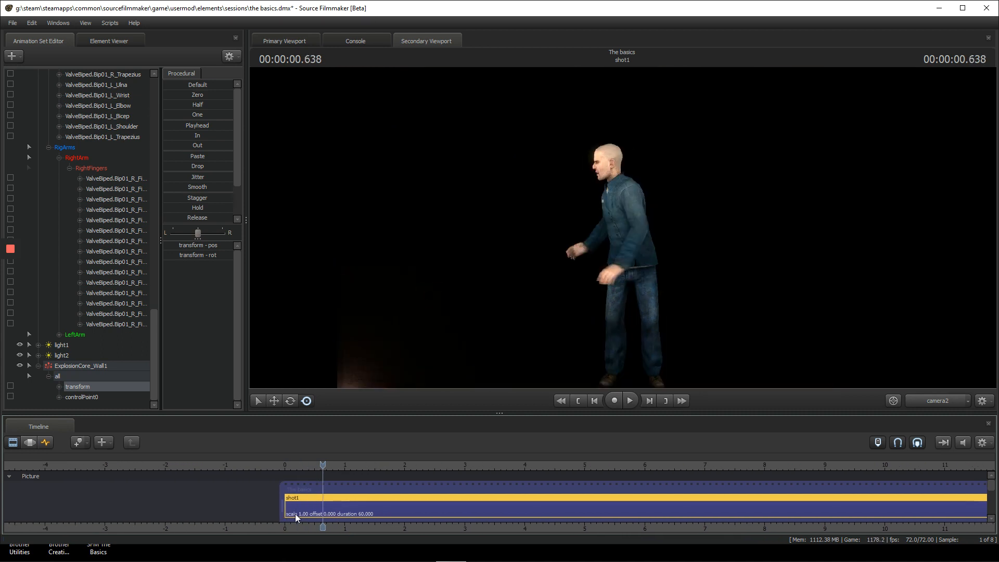
Step frame by frame through the shot and play it to find where the character's movement ends.
scroll(294, 509, "up", 2)
left_click(273, 461)
key("Right")
key("Right")
key("Right")
key("Right")
key("Right")
key("Right")
key("Right")
key("Right")
key("Right")
key("Right")
key("Right")
key("Right")
key("Right")
key("Right")
key("Right")
key("Right")
key("Right")
key("Right")
key("Right")
key("Right")
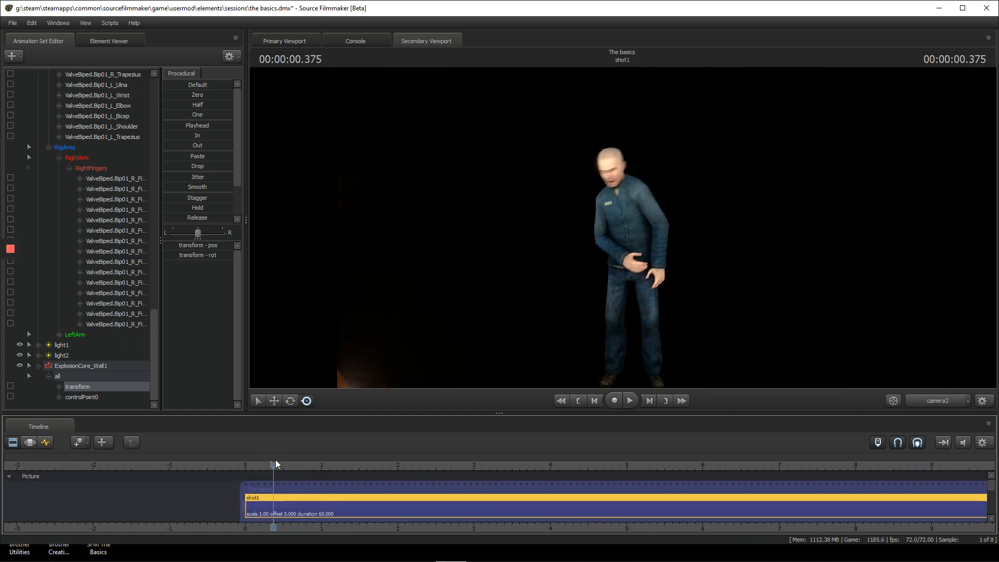
key("Right")
key("Right")
key("Right")
key("Right")
key("Right")
key("Right")
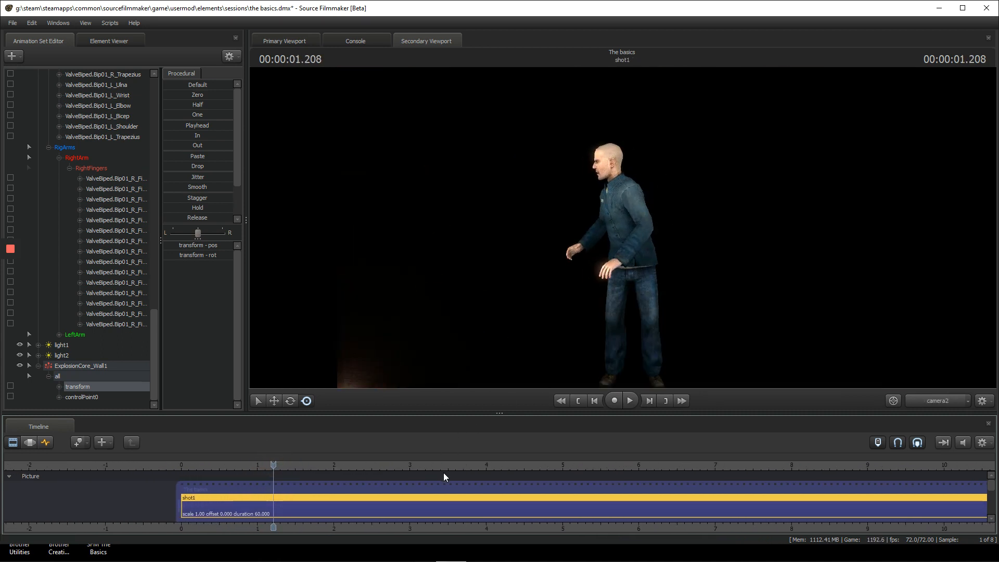
scroll(443, 472, "down", 3)
key("space")
scroll(914, 500, "down", 3)
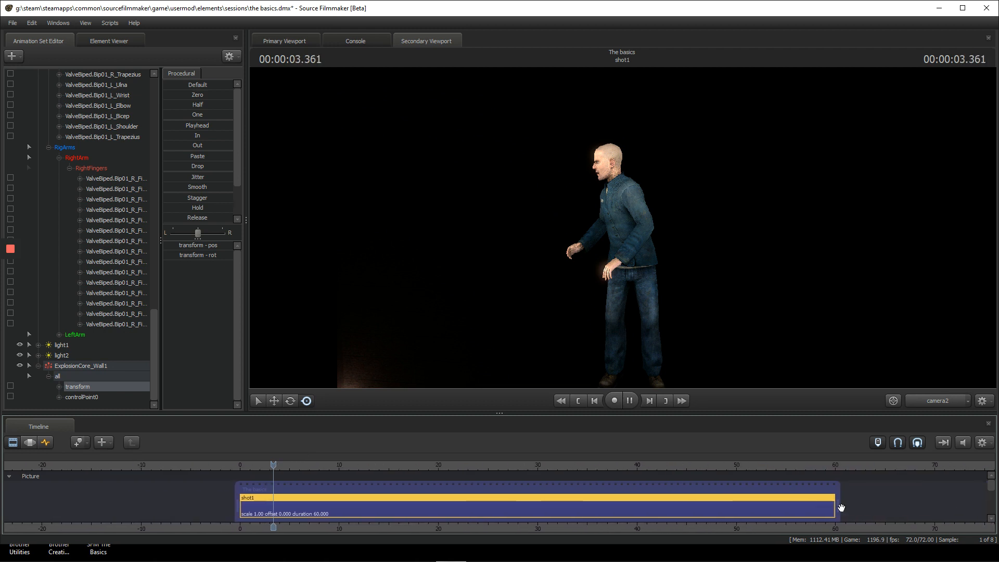
key("space")
Examine the end edge of the sequence around shot1 in the timeline and circle it with a red annotation.
scroll(853, 509, "up", 4)
scroll(910, 513, "down", 2)
left_click_drag(932, 513, 392, 491)
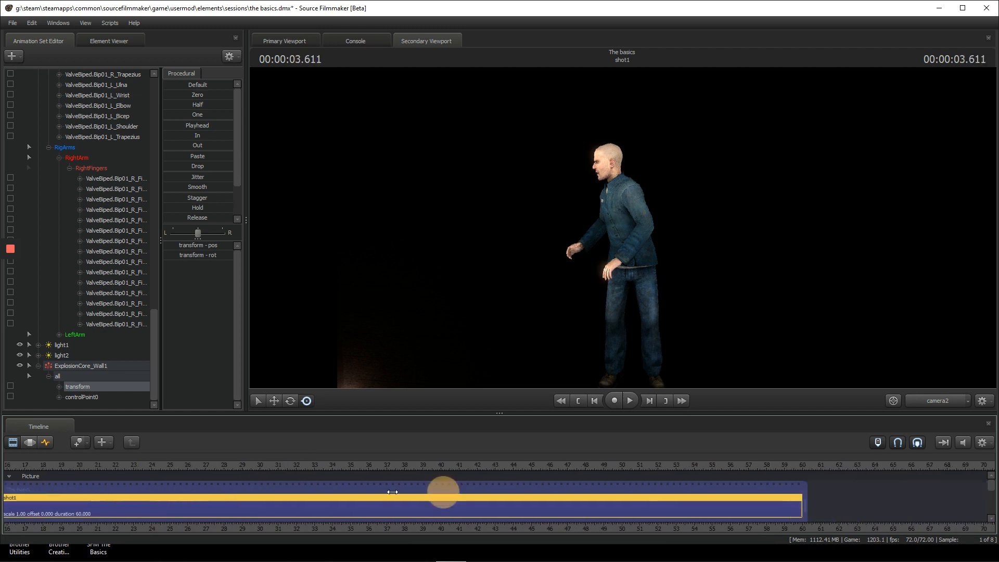
scroll(584, 494, "down", 2)
mouse_move(13, 240)
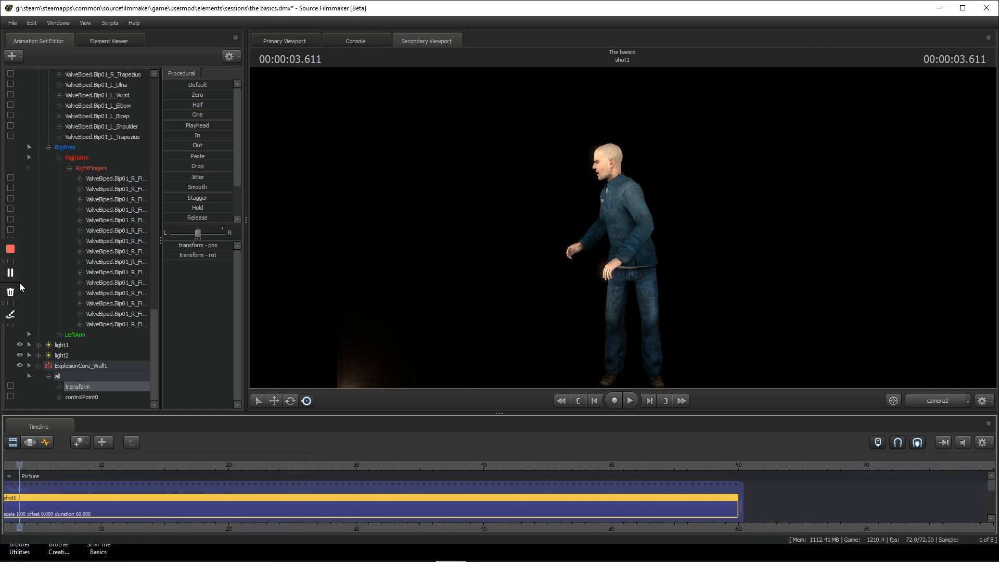
left_click(10, 314)
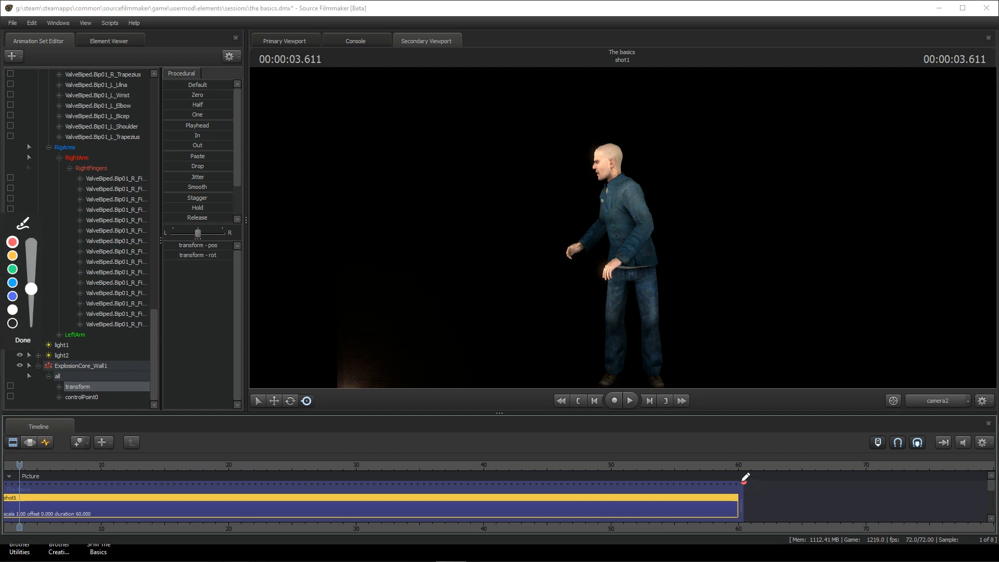
mouse_move(747, 473)
left_mouse_down()
mouse_move(742, 519)
mouse_move(744, 474)
mouse_move(728, 495)
mouse_move(745, 532)
left_mouse_up()
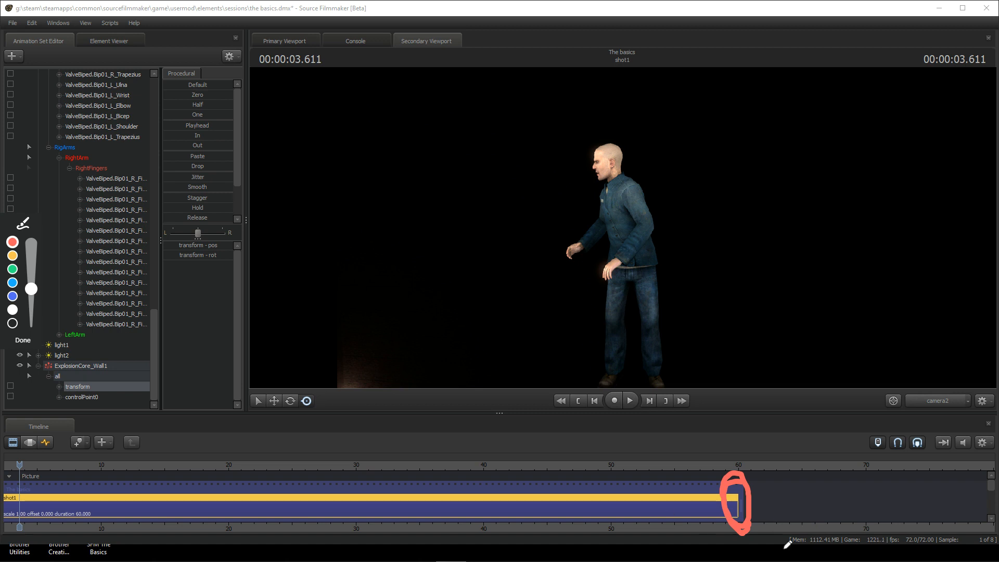
left_click(26, 339)
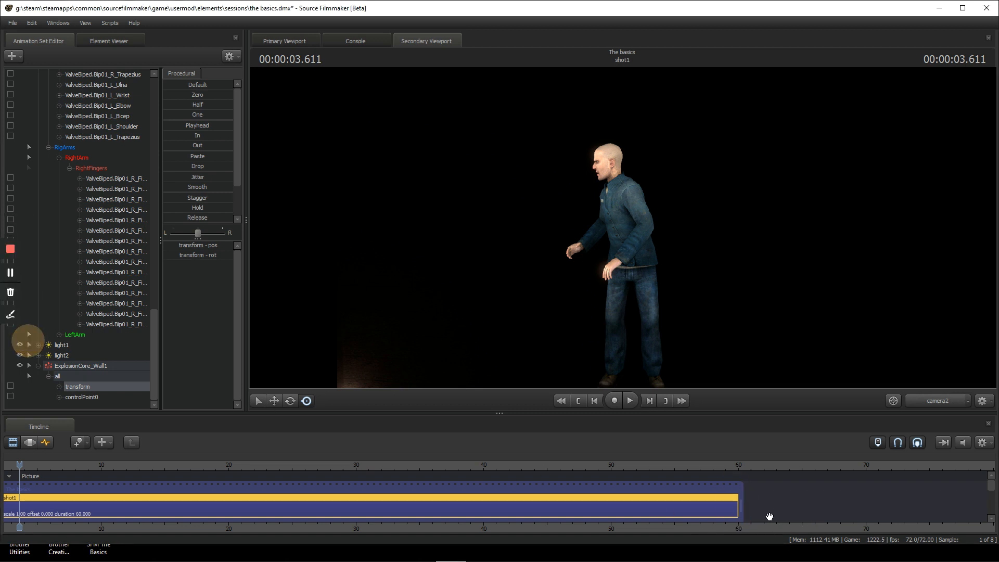
Shorten the sequence enclosing shot1 by pulling its end edge back to about 50 seconds.
scroll(878, 522, "up", 4)
right_click_drag(915, 530, 624, 522)
right_click_drag(823, 529, 553, 528)
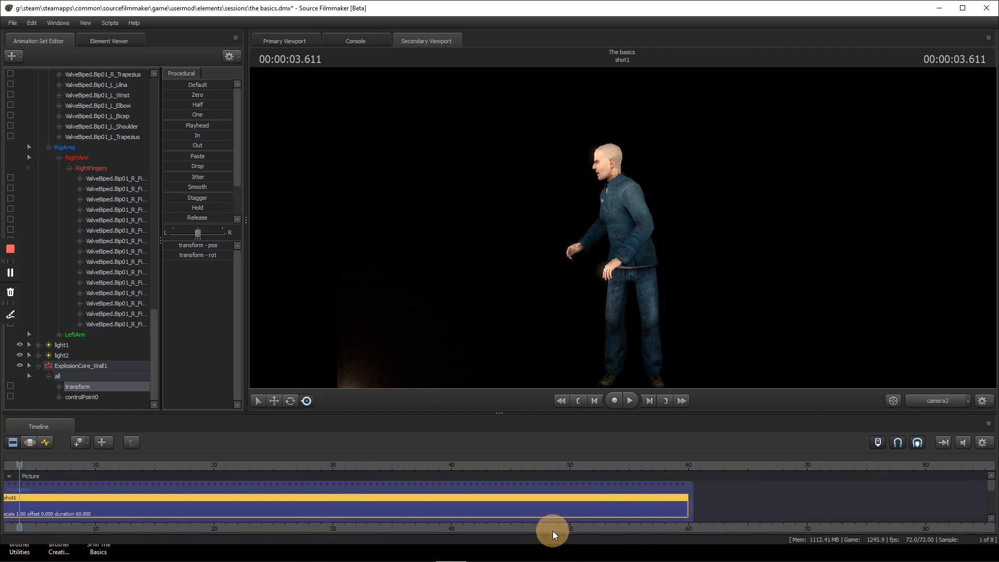
right_click_drag(690, 508, 329, 534)
middle_click_drag(326, 531, 675, 547)
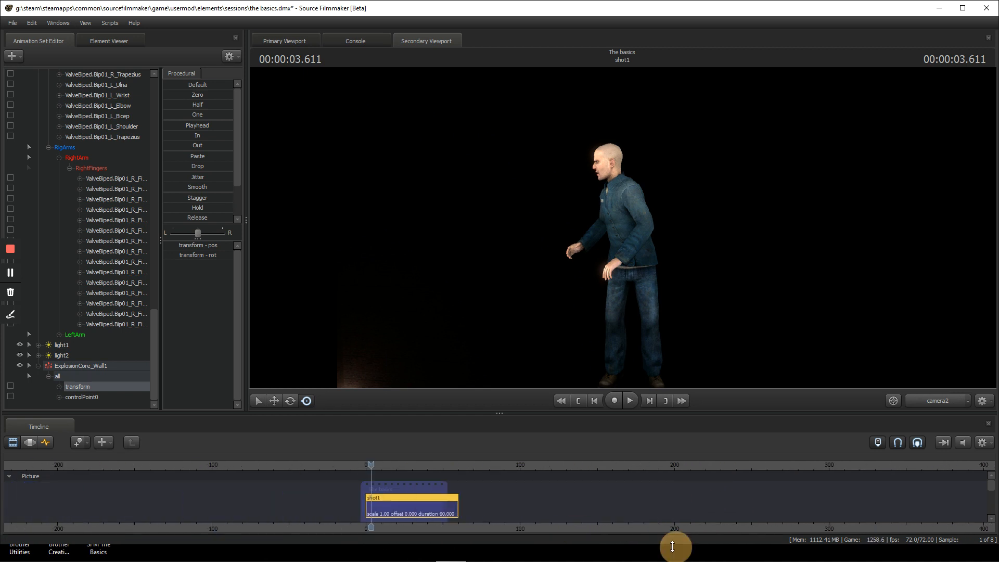
scroll(455, 509, "up", 10)
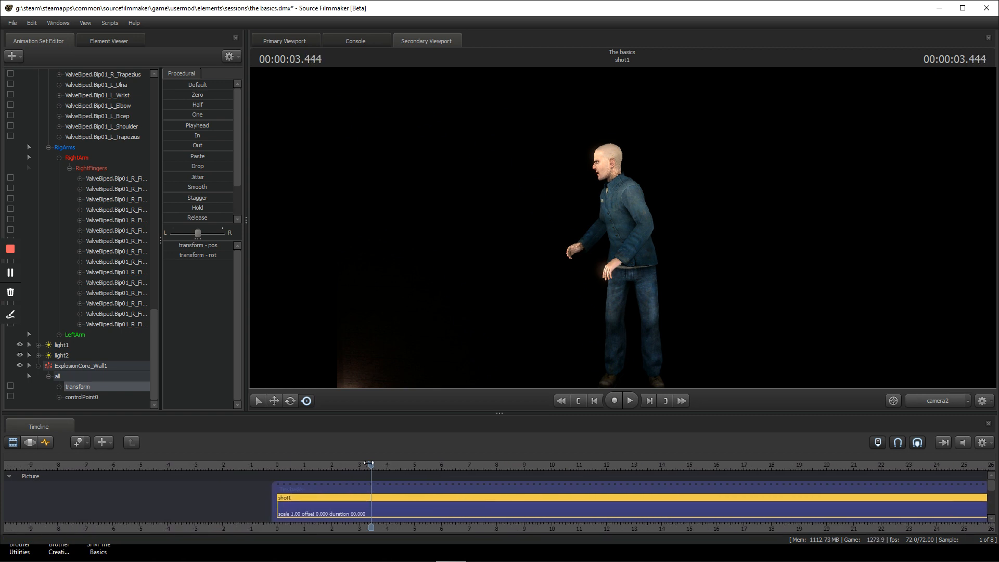
Move the playhead to 1.152 seconds and trim the sequence's end to meet it.
left_click_drag(370, 464, 293, 464)
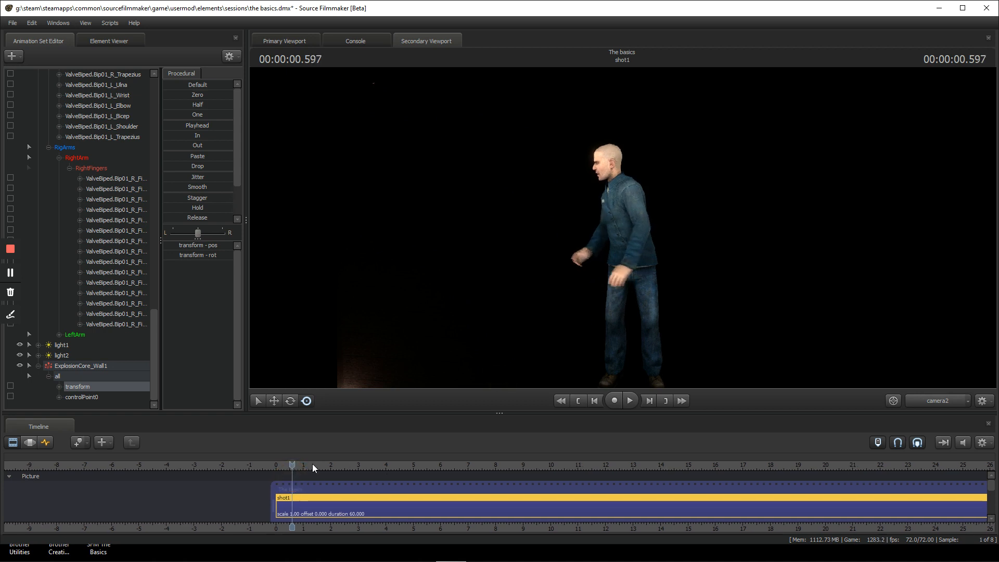
scroll(312, 470, "up", 3)
scroll(312, 473, "up", 5)
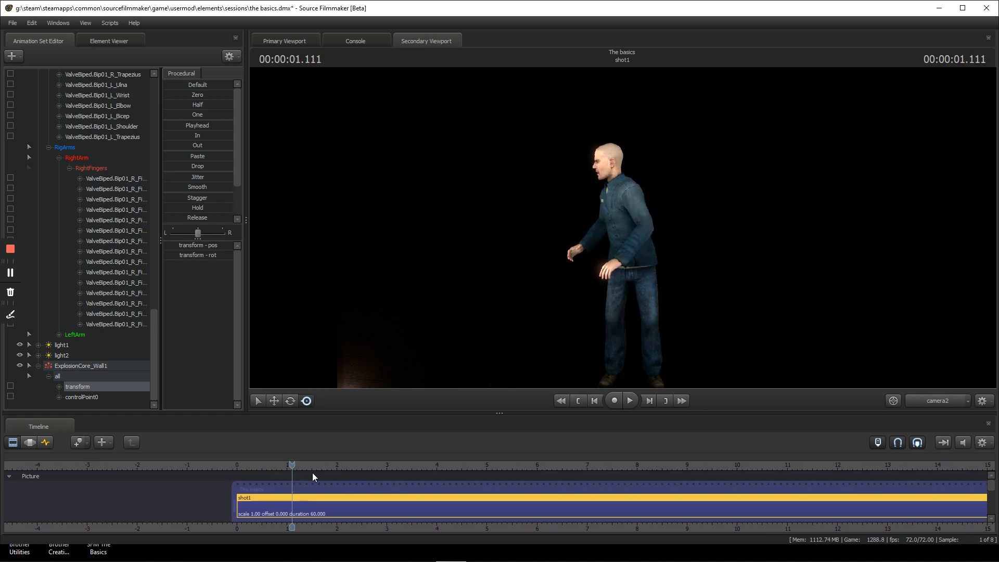
right_click_drag(312, 472, 783, 479, "alt")
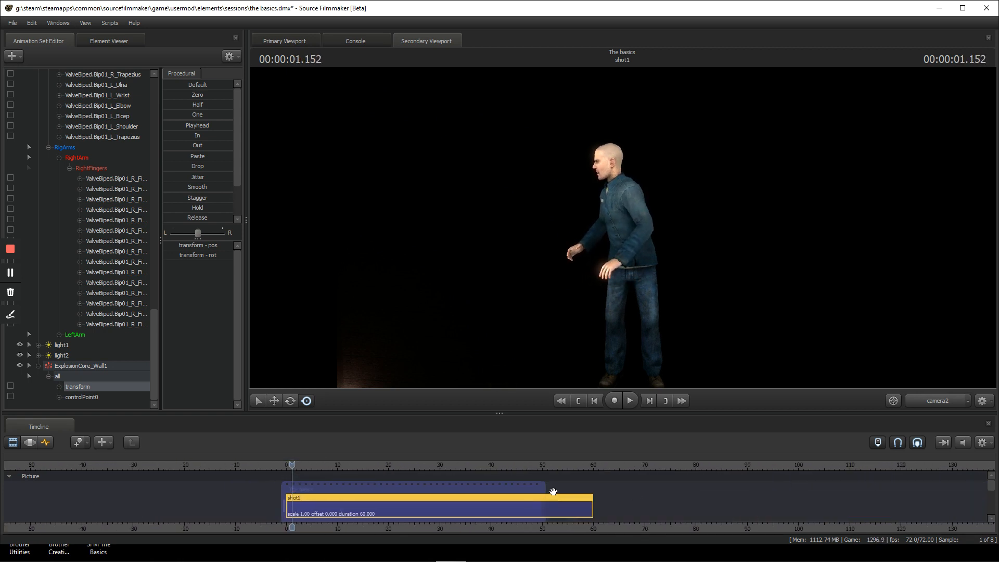
left_click_drag(545, 489, 299, 478)
scroll(294, 464, "up", 3)
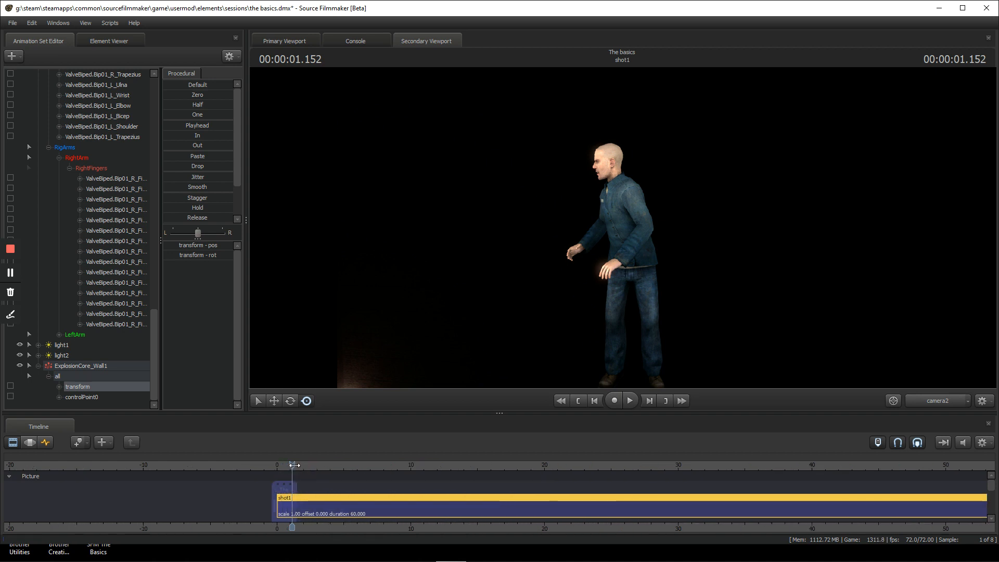
scroll(294, 465, "up", 7)
Start a movie export and save the modified session.
left_click(13, 24)
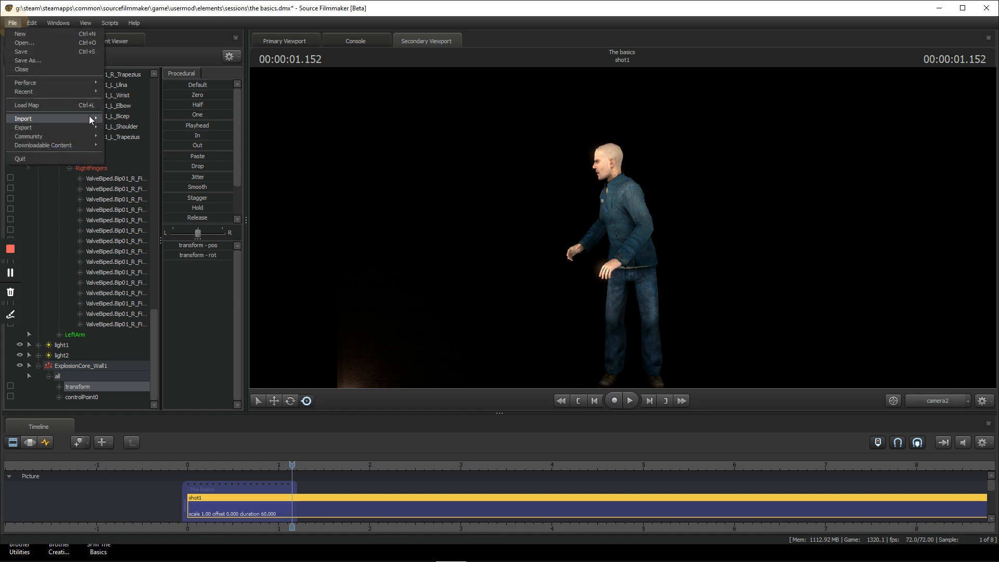
mouse_move(86, 129)
left_click(119, 129)
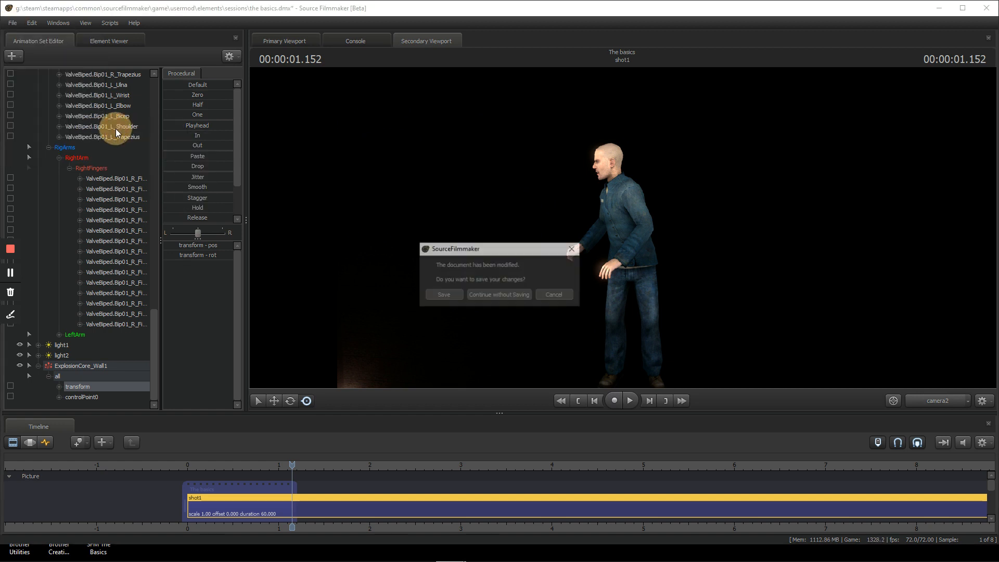
left_click(453, 295)
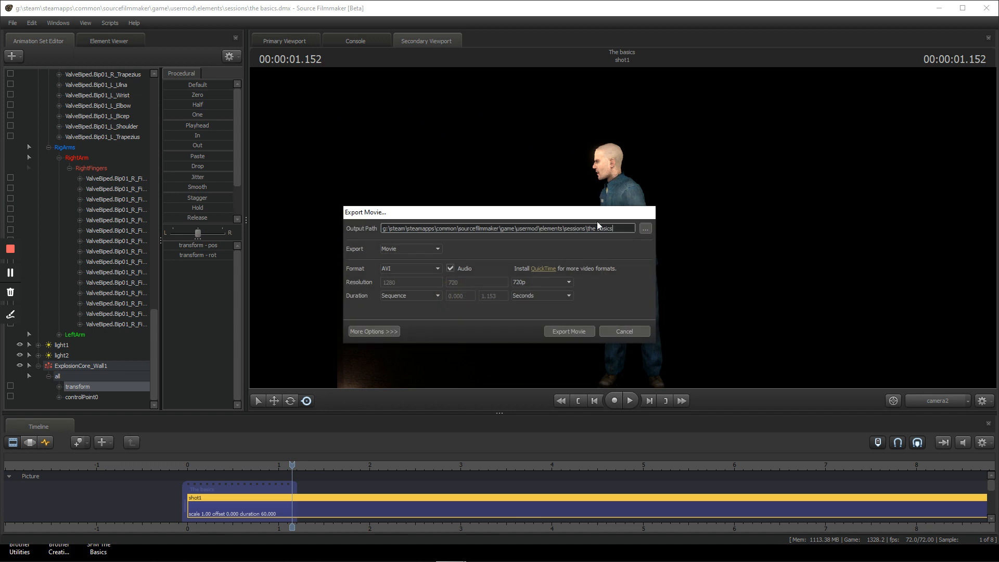
Look through the resolution presets for the movie export, leaving 720p selected.
left_click(522, 282)
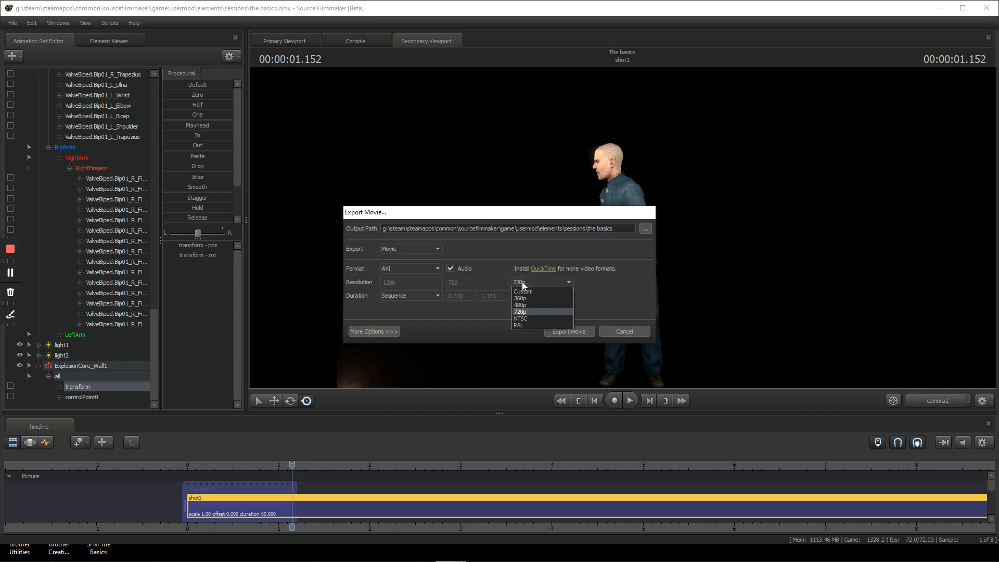
left_click(522, 282)
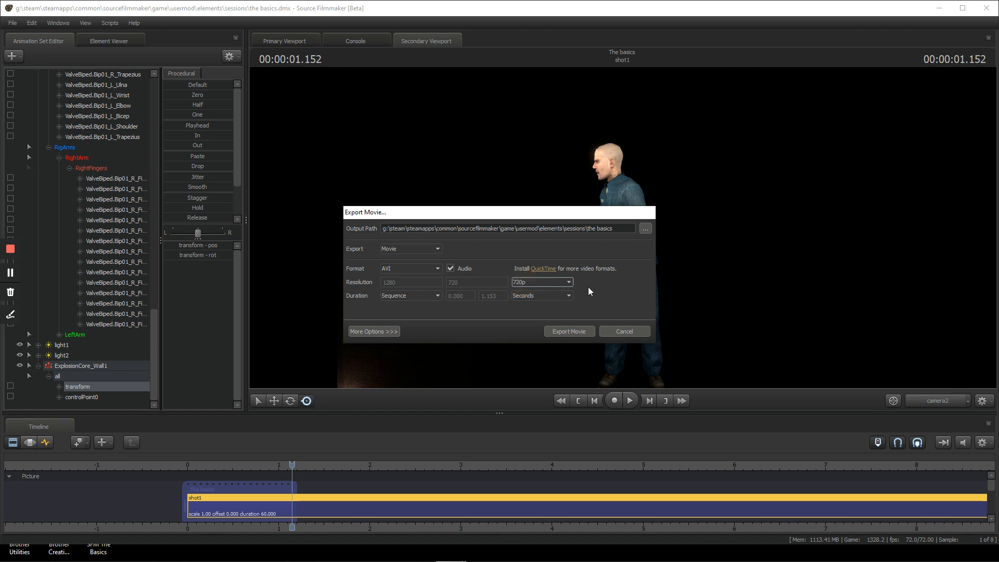
left_click(544, 282)
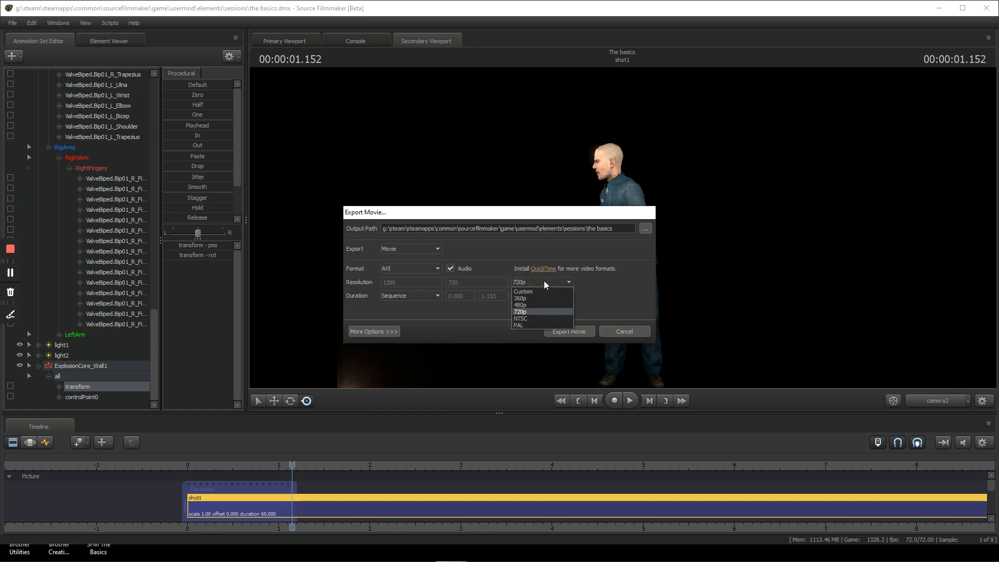
left_click(544, 282)
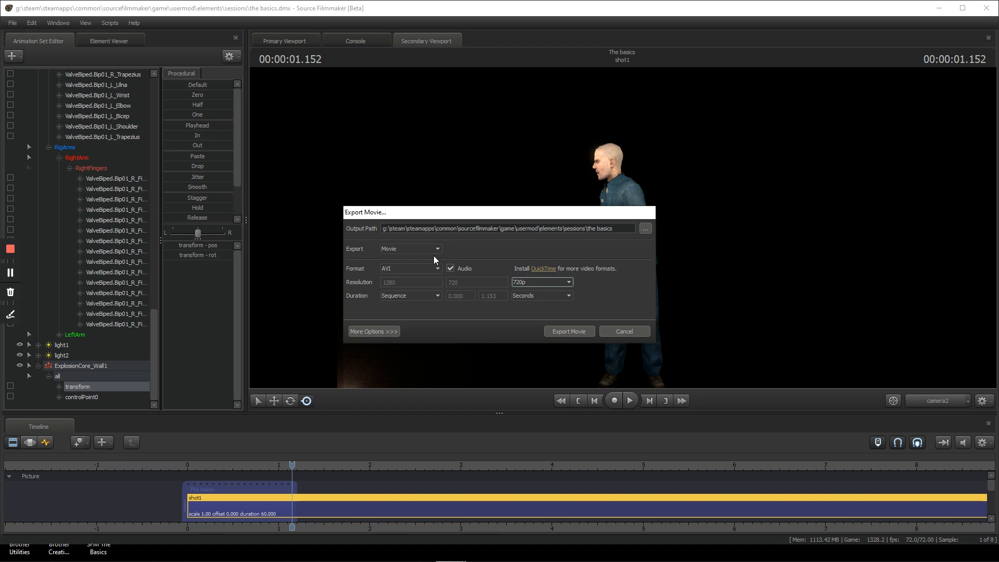
Review the movie export's additional options for rendering, drawn entities, layoff and post-render commands, and collapse them again.
left_click(384, 331)
left_click(421, 333)
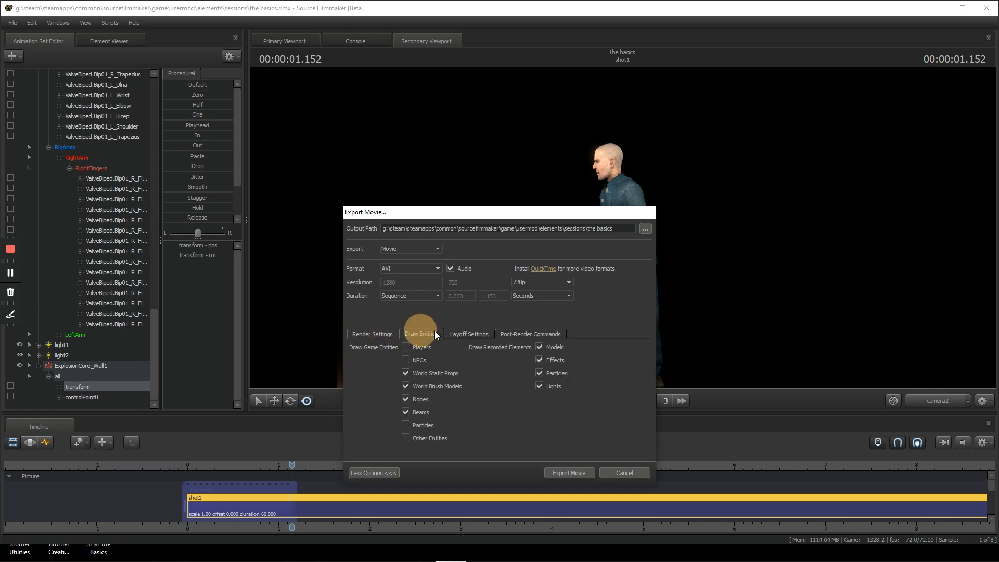
left_click(464, 333)
left_click(506, 334)
left_click(394, 333)
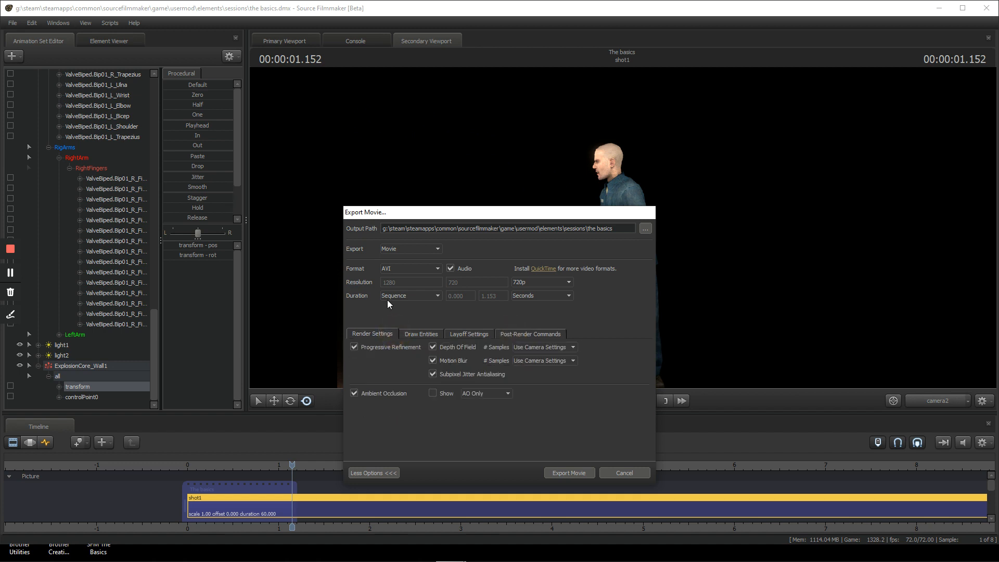
left_click(392, 328)
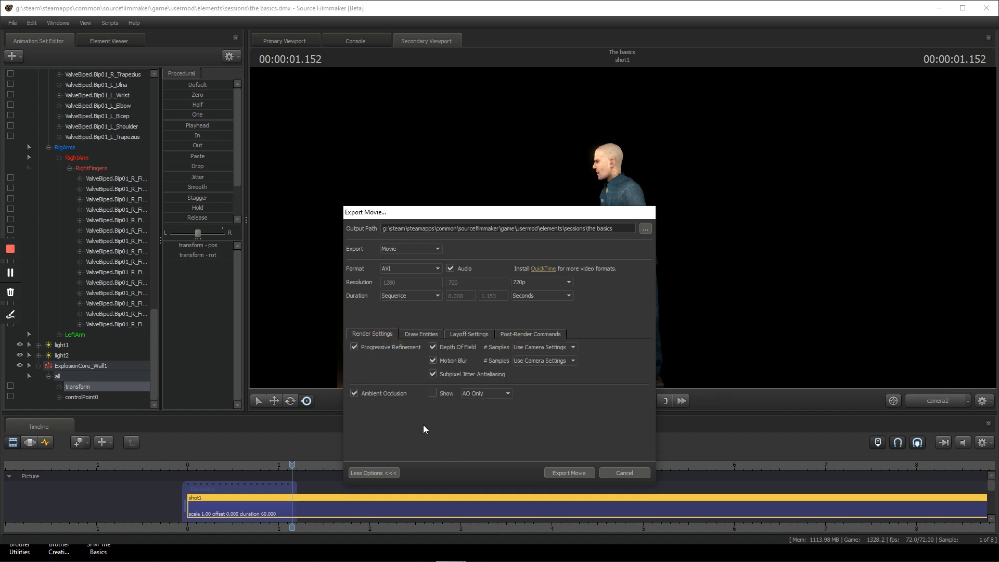
left_click(365, 472)
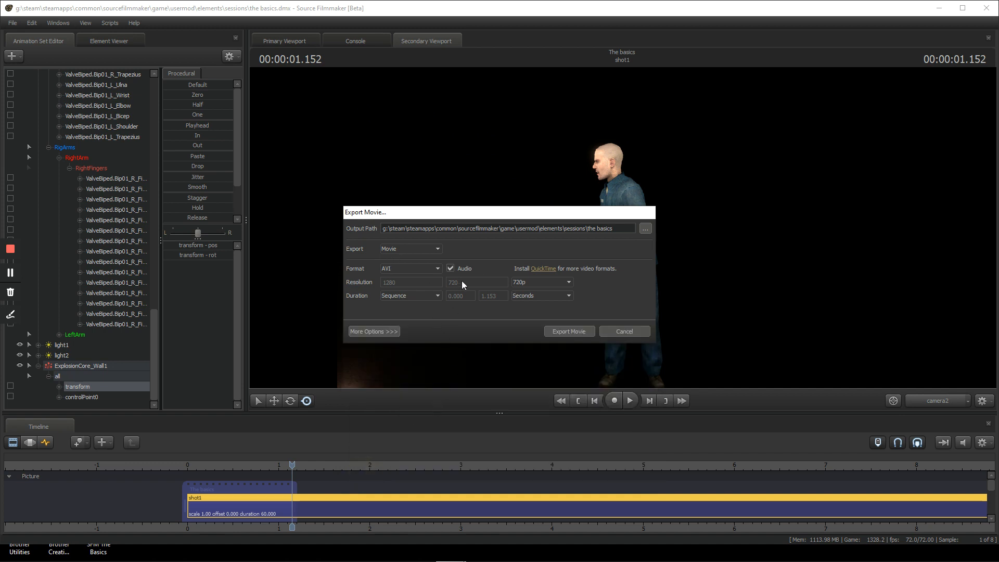
Look through the duration options for the movie export, leaving Sequence selected, and cancel the export.
left_click(405, 295)
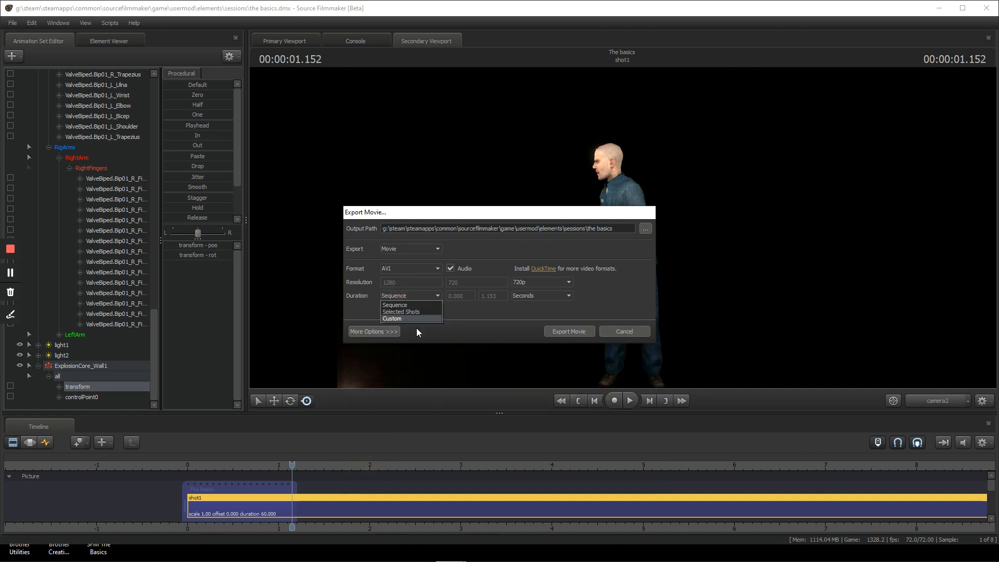
left_click(422, 298)
left_click(384, 304)
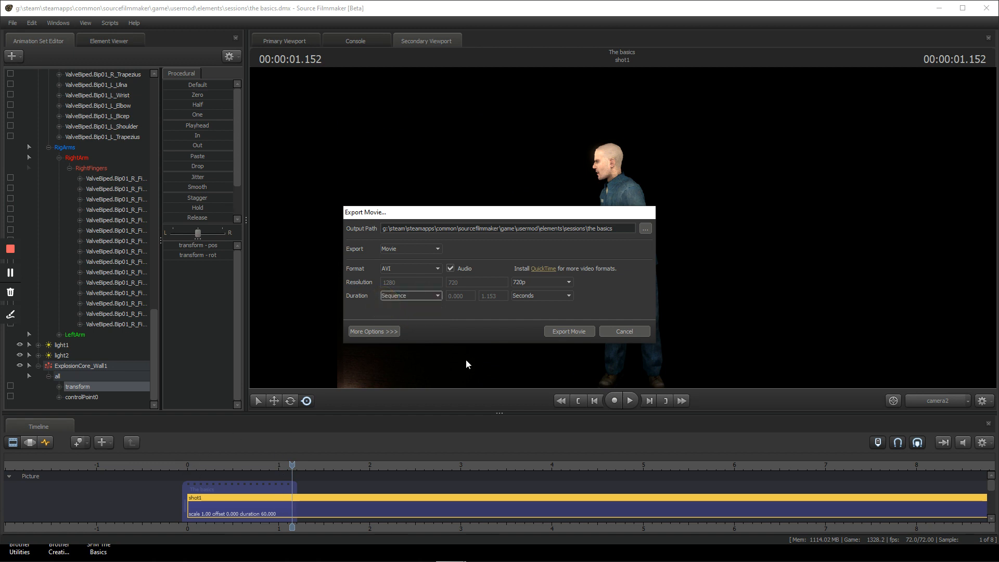
left_click(645, 336)
Move the playhead to 2.458 seconds and split shot1 there with the blade.
scroll(800, 464, "down", 5)
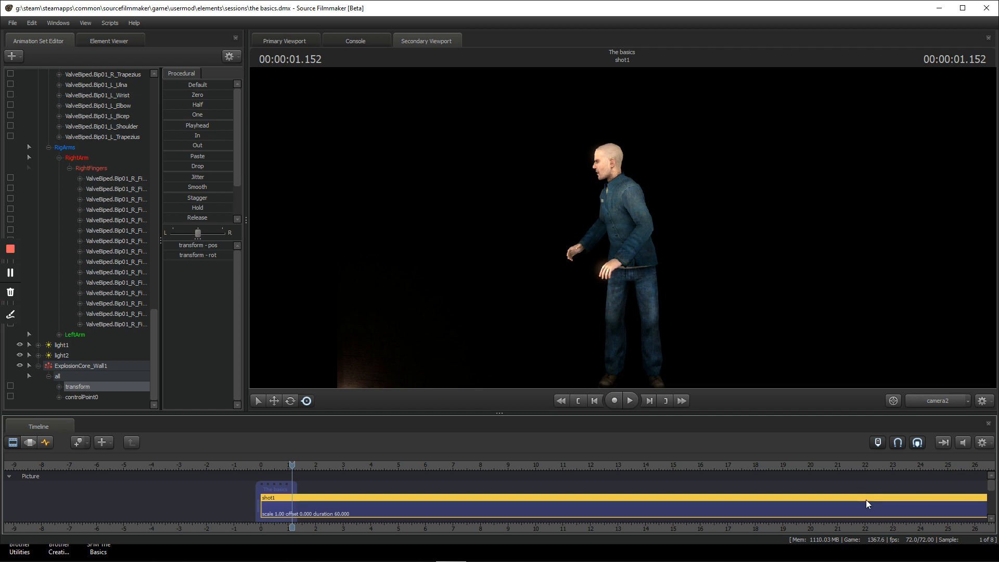
scroll(357, 487, "up", 3)
left_click_drag(292, 465, 358, 466)
key("b")
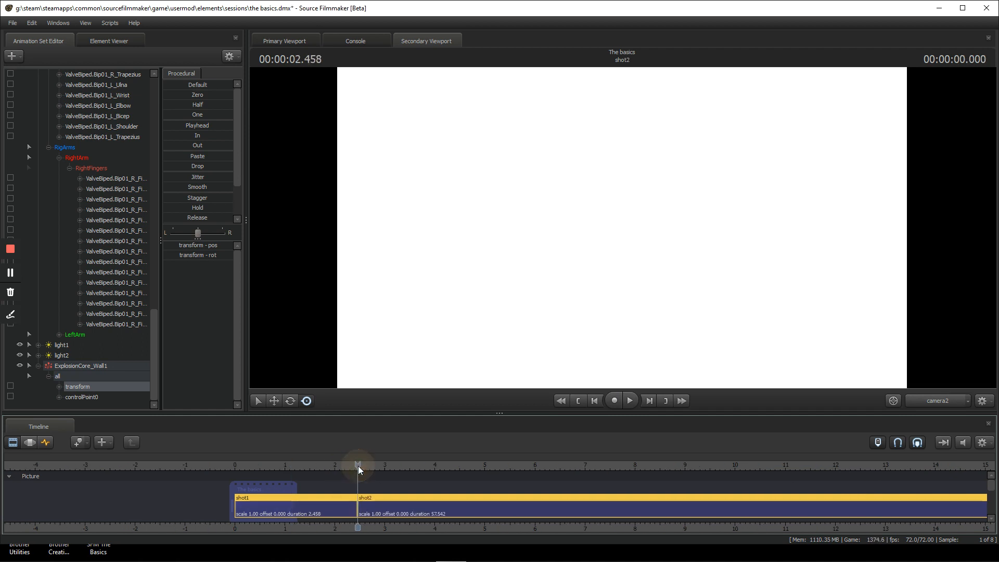
Select the second shot and scrub the playhead just past the cut to 2.569 seconds.
left_click(379, 501)
scroll(377, 502, "up", 3)
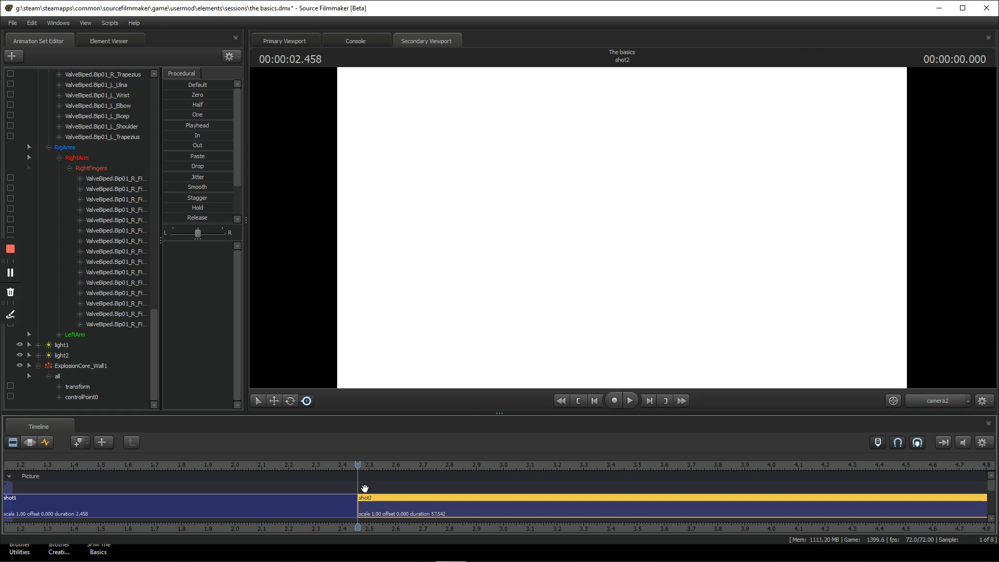
left_click_drag(364, 466, 379, 463)
scroll(376, 464, "down", 5)
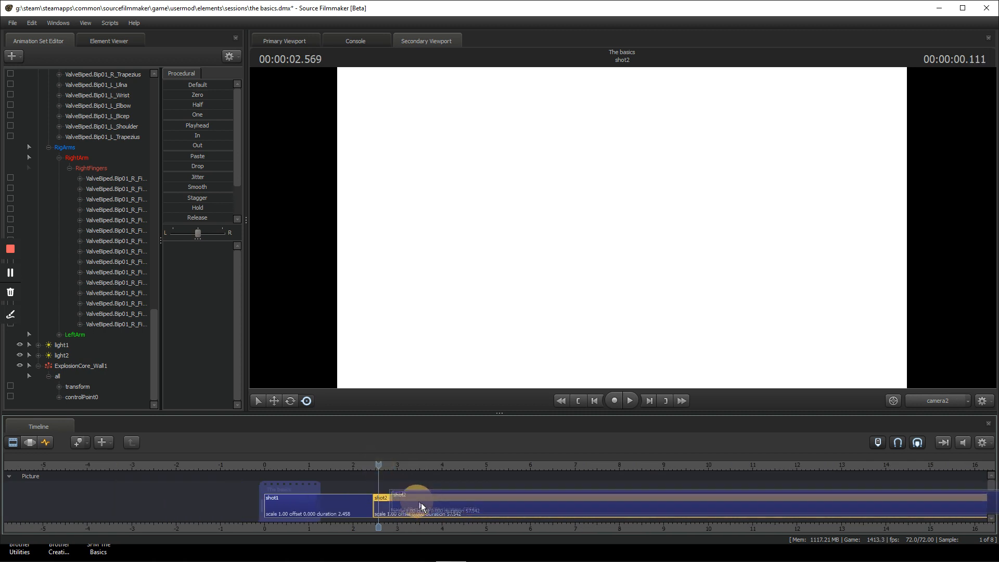
scroll(393, 485, "up", 5)
Scrub and play the timeline around both shots to compare the animated first shot with the second.
left_click(347, 462)
left_click_drag(347, 462, 313, 461)
key("Home")
key("space")
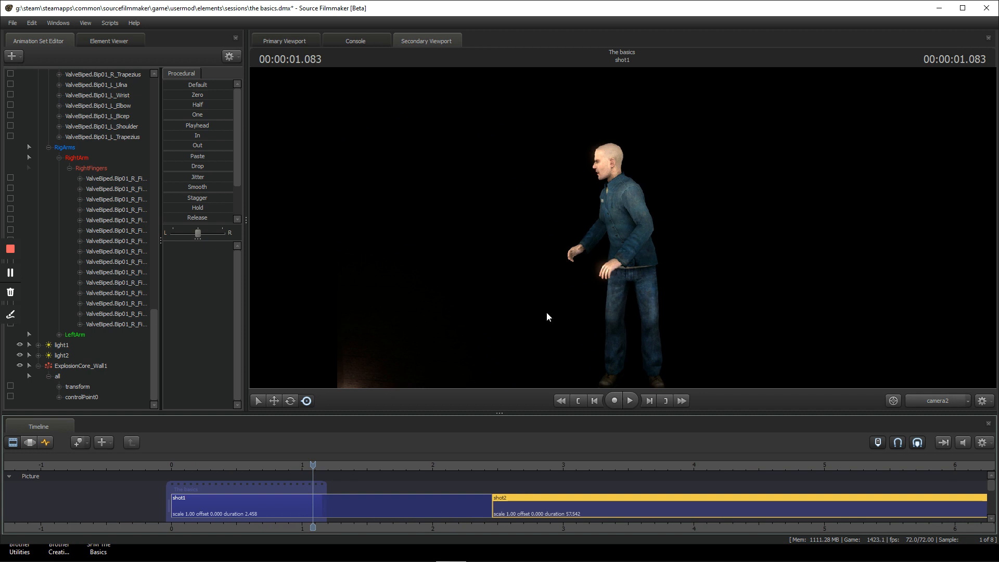
left_click(435, 495)
left_click_drag(478, 465, 501, 465)
left_click(526, 496)
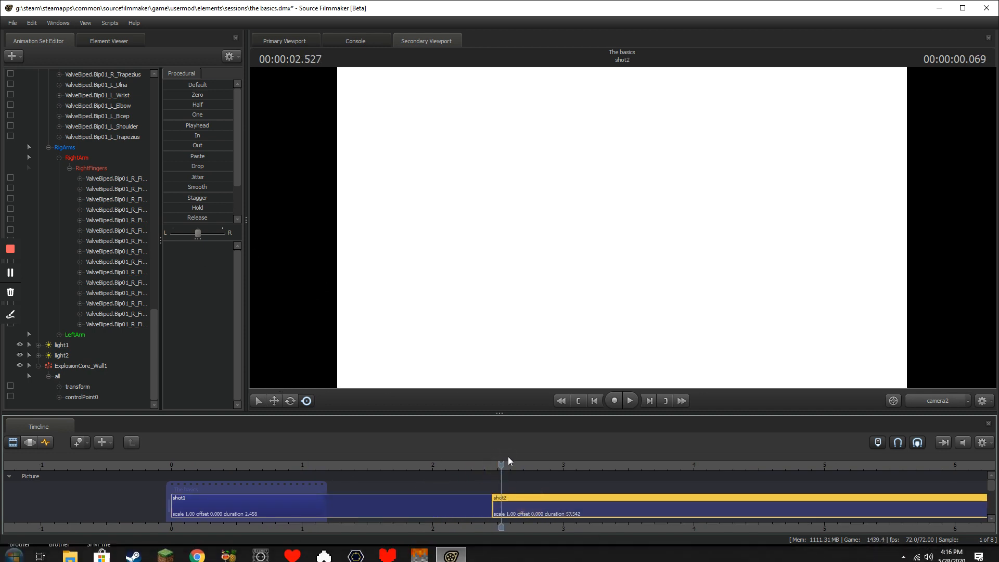
left_click_drag(508, 461, 288, 461)
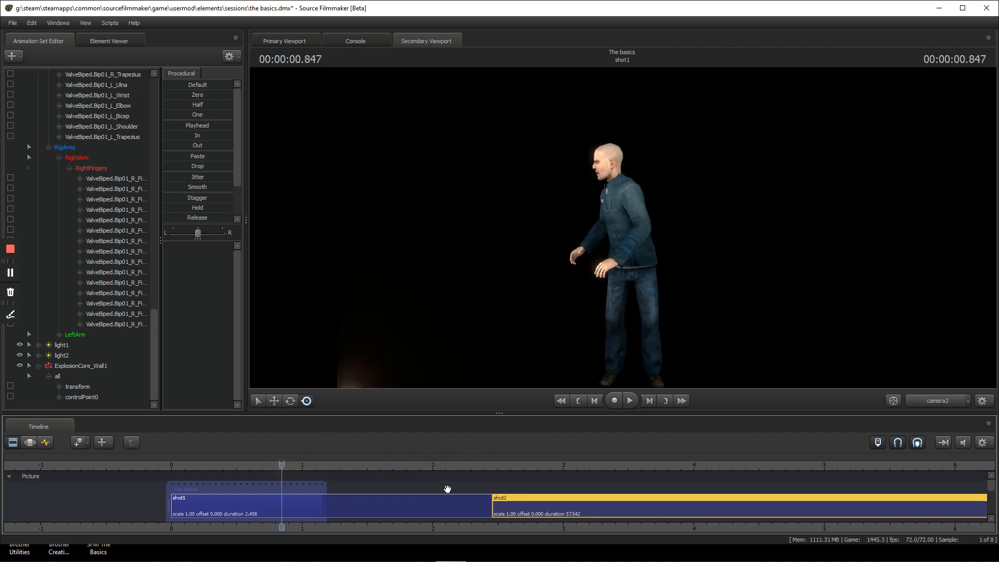
key("space")
key("space")
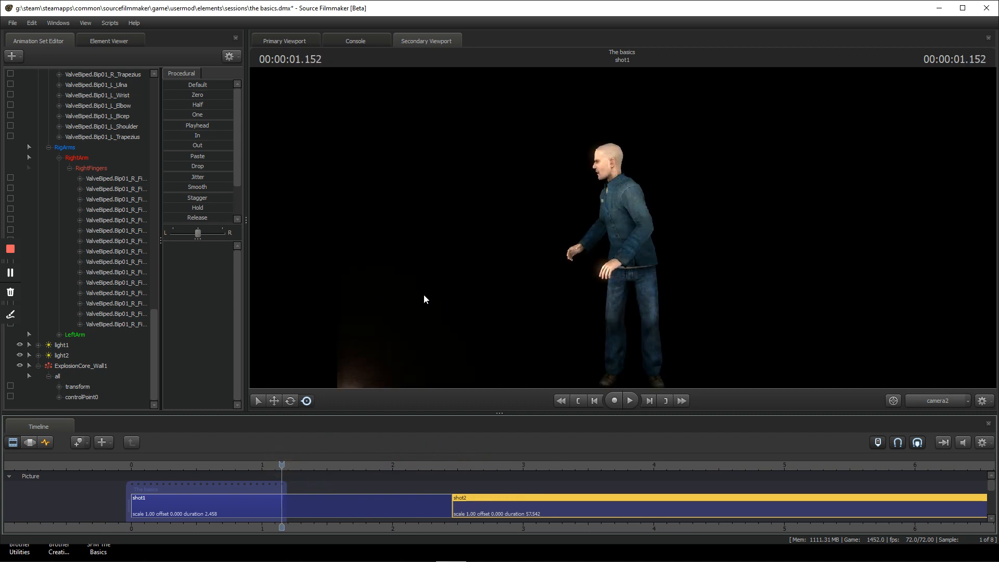
Try replacing the second shot with black, and undo the replacement.
left_click_drag(438, 468, 459, 460)
left_click(472, 507)
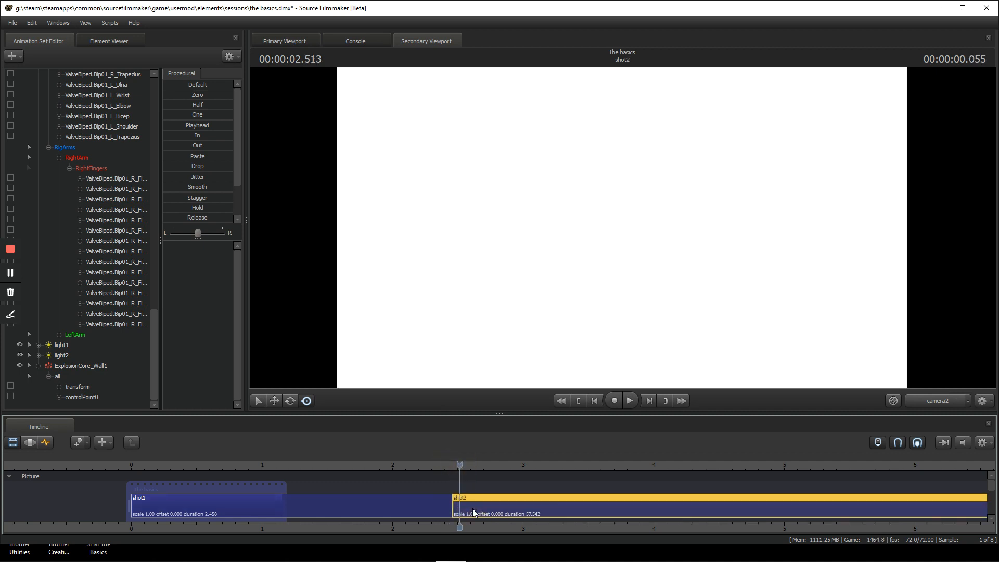
right_click(472, 508)
mouse_move(541, 484)
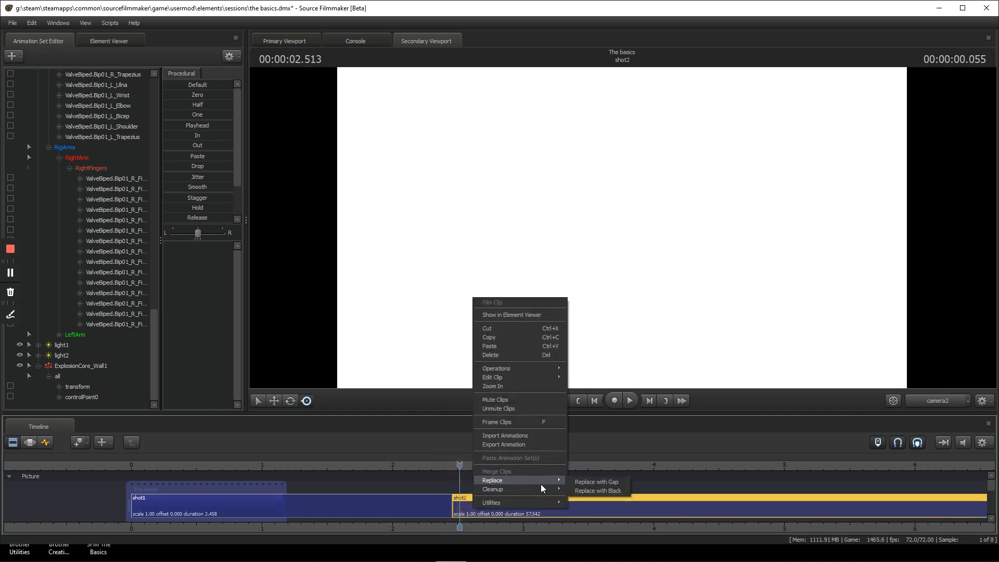
left_click(597, 490)
key("ctrl+z")
Look over the second shot's cleanup and utility commands.
right_click(565, 498)
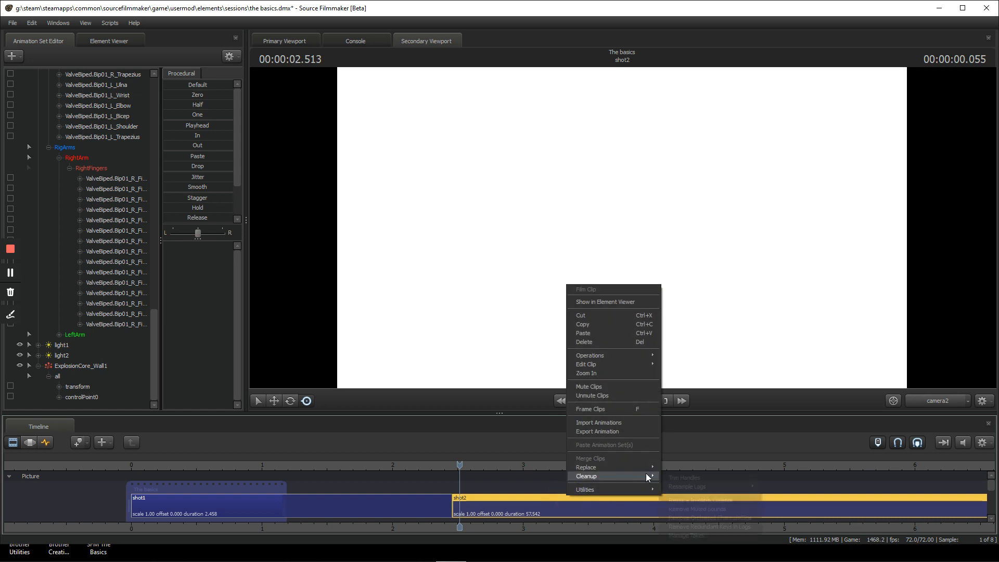
mouse_move(648, 466)
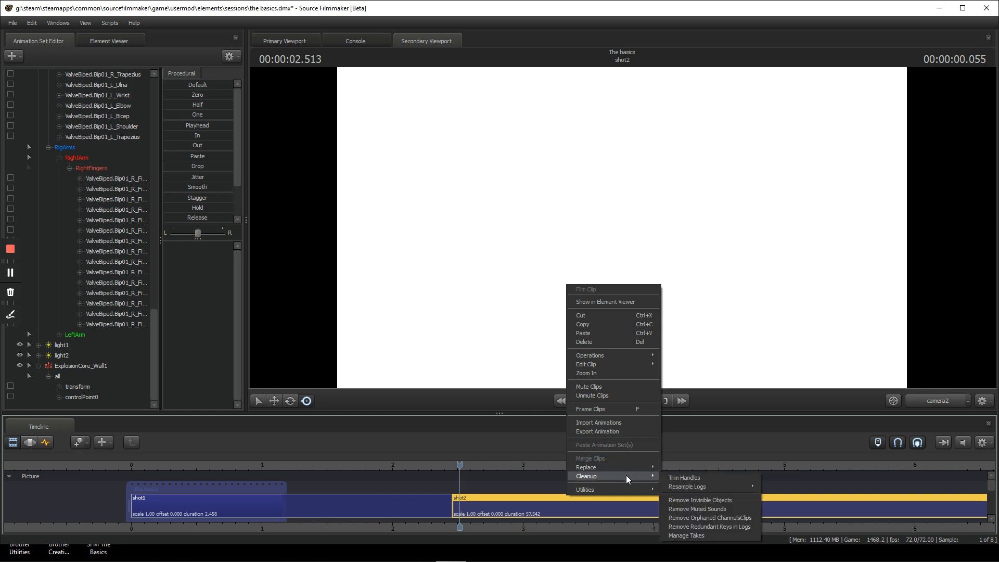
mouse_move(613, 489)
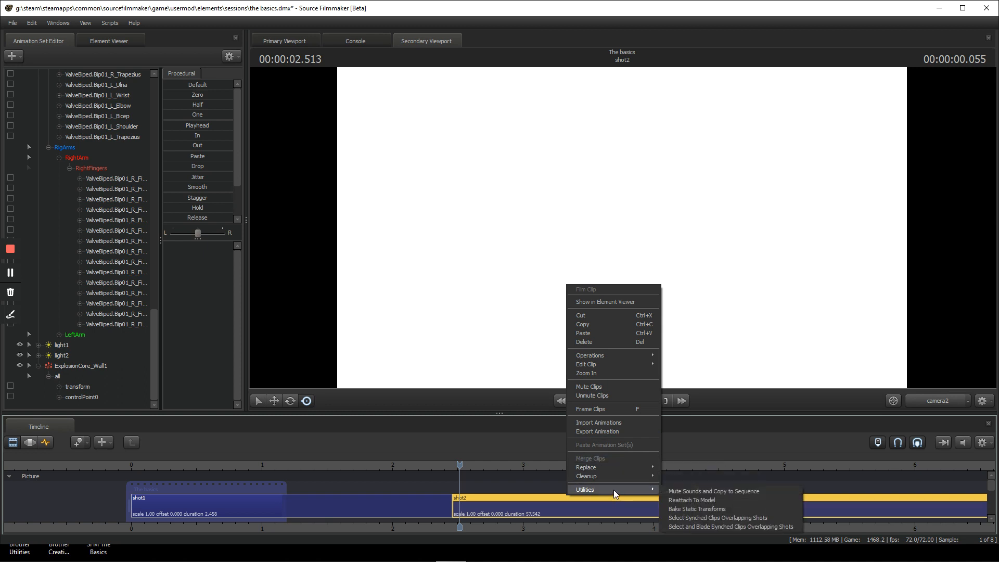
Undo the split so the timeline is a single shot again, and move the playhead to 1.041 seconds.
left_click(454, 464)
key("ctrl+z")
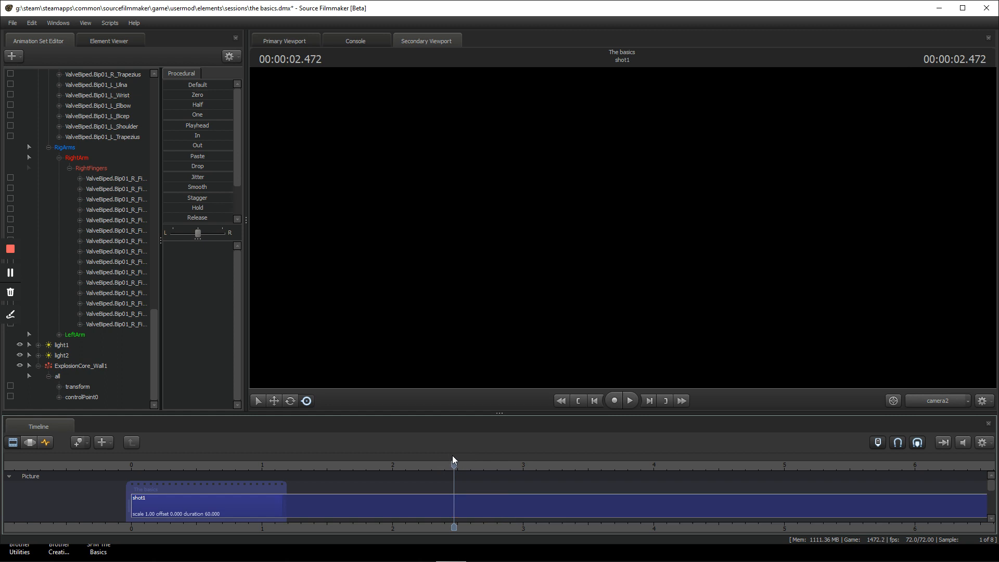
left_click(267, 465)
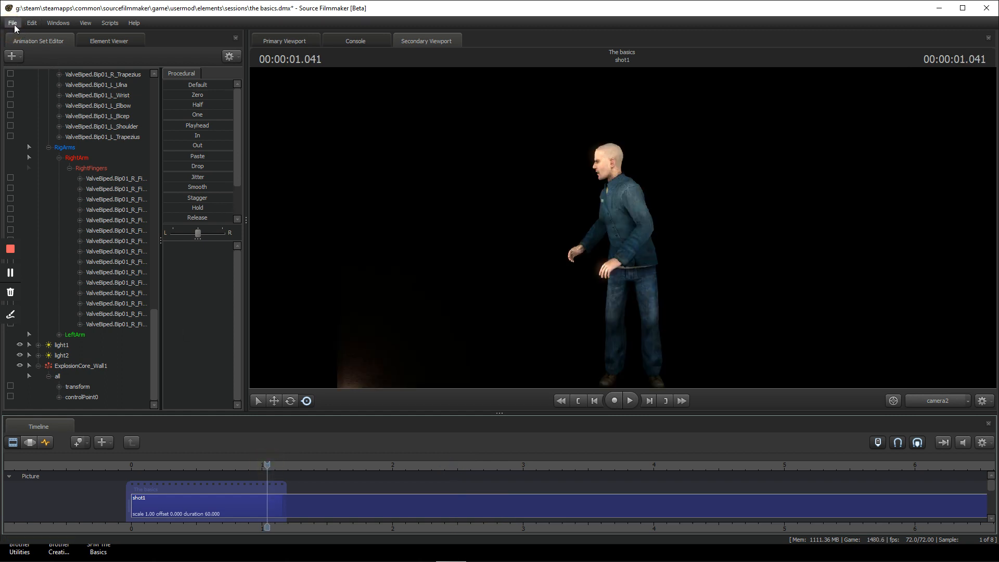
Start a movie export again, save the modified session, and keep the export duration on Sequence.
left_click(12, 23)
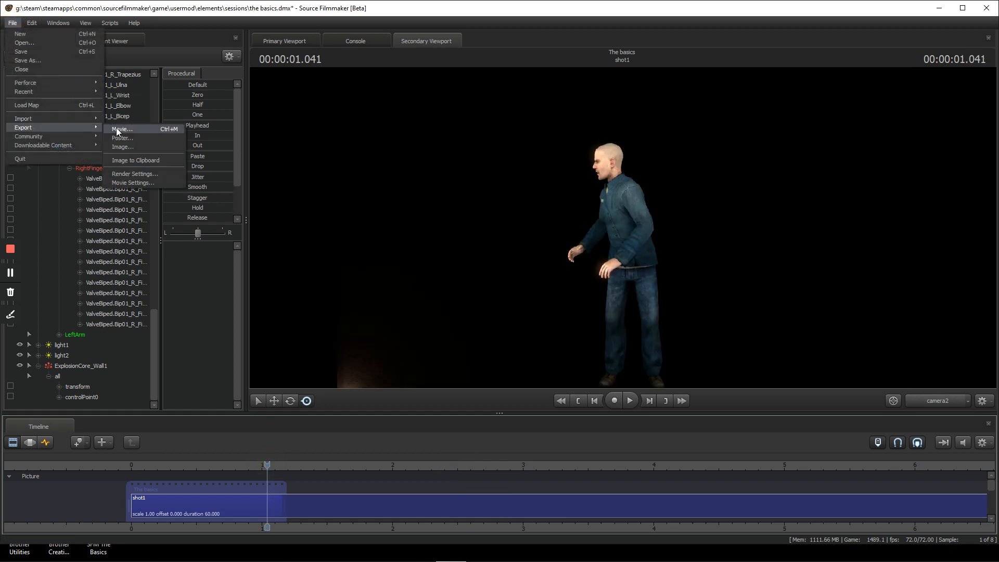
left_click(118, 131)
left_click(444, 296)
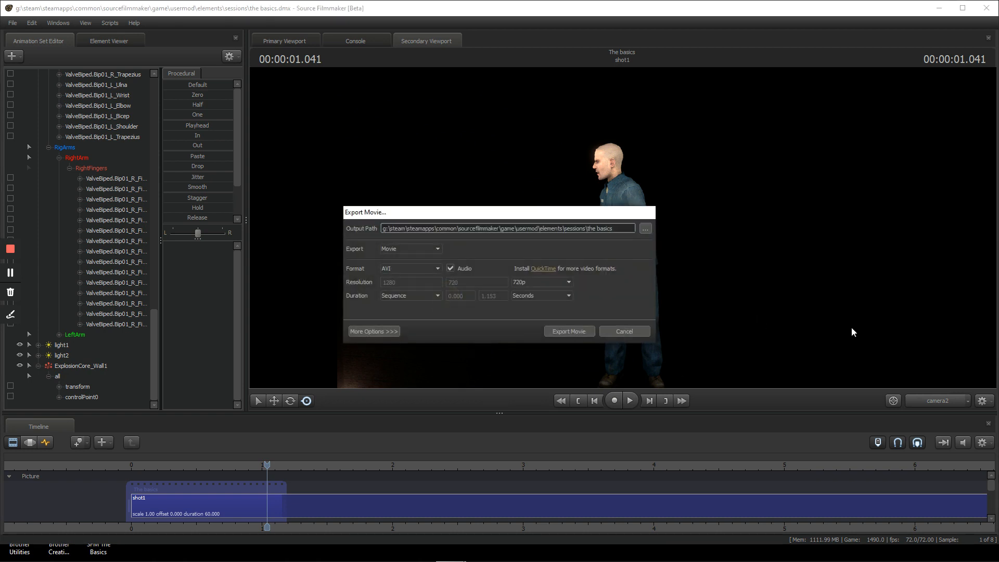
left_click(420, 296)
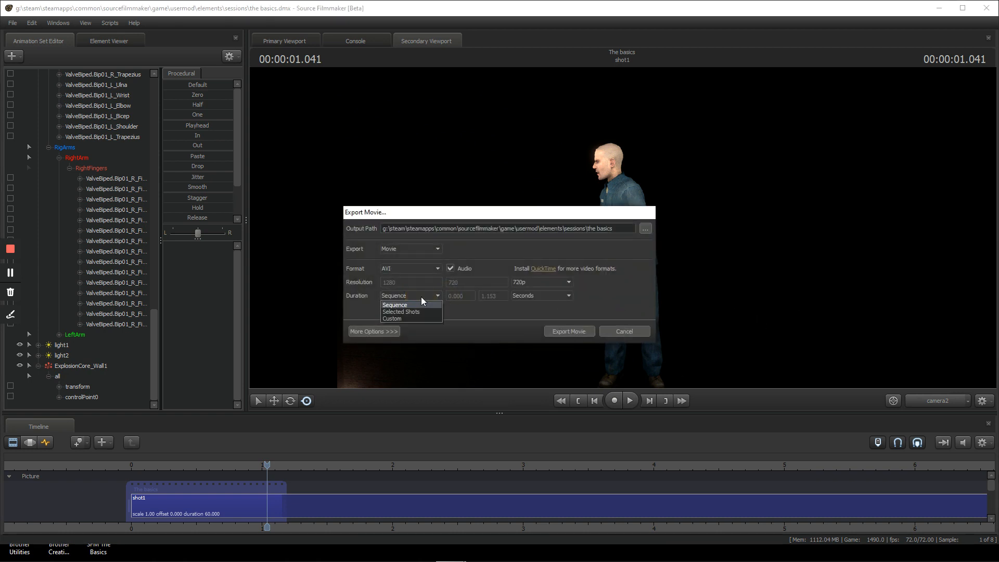
left_click(421, 296)
Compare the export duration in Frames and in Seconds, leaving the unit on Seconds.
left_click(515, 298)
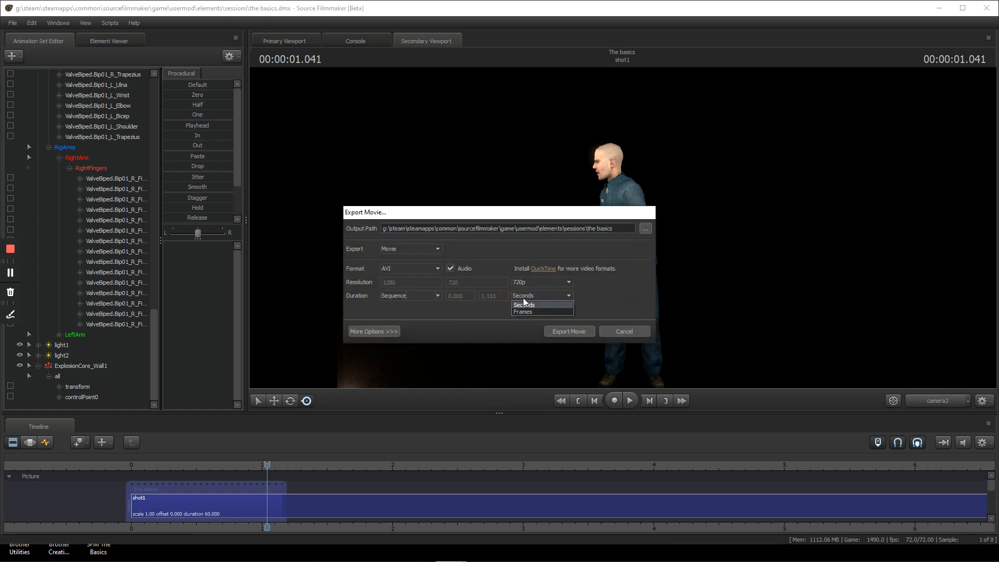
left_click(523, 311)
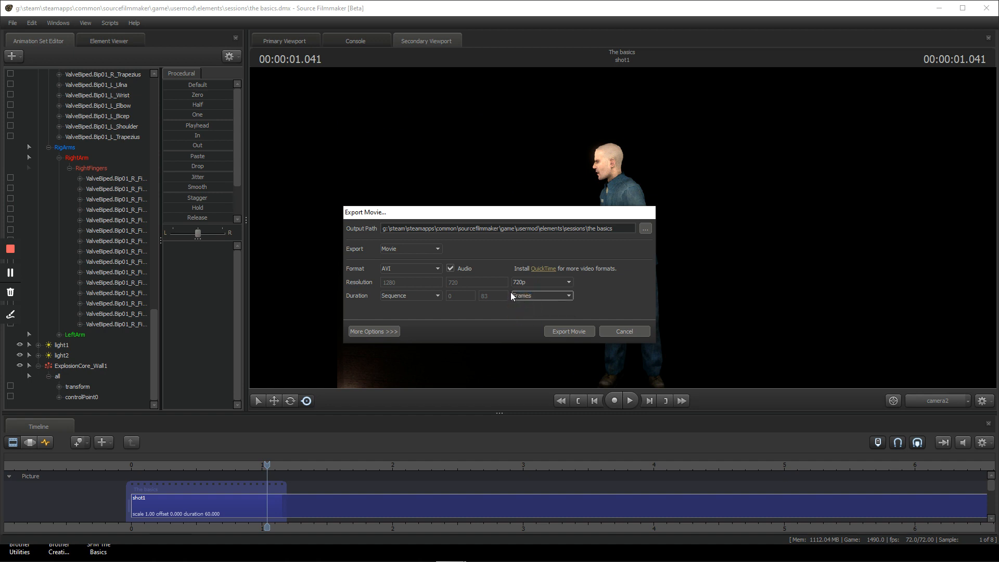
left_click(518, 294)
left_click(528, 302)
left_click(563, 295)
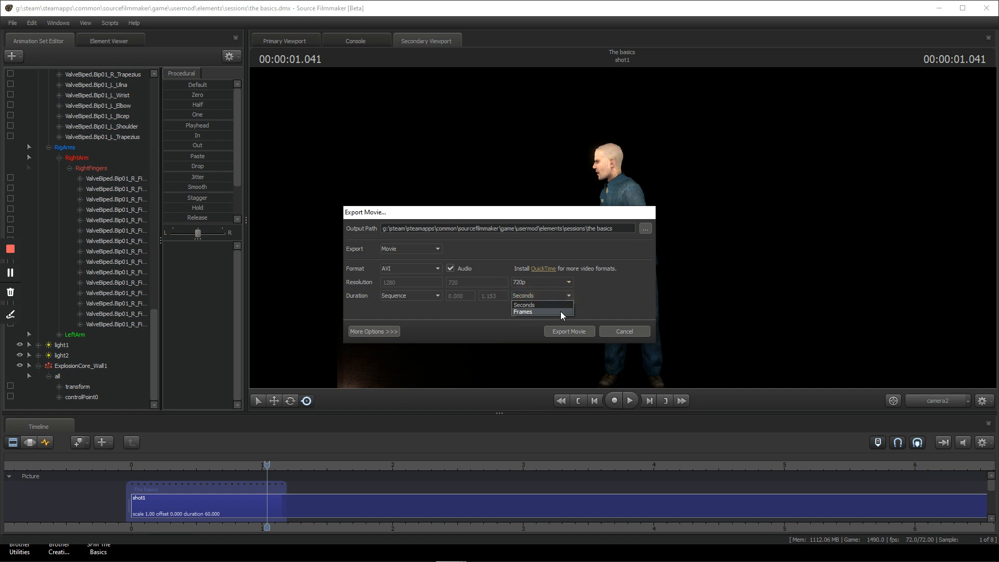
left_click(551, 312)
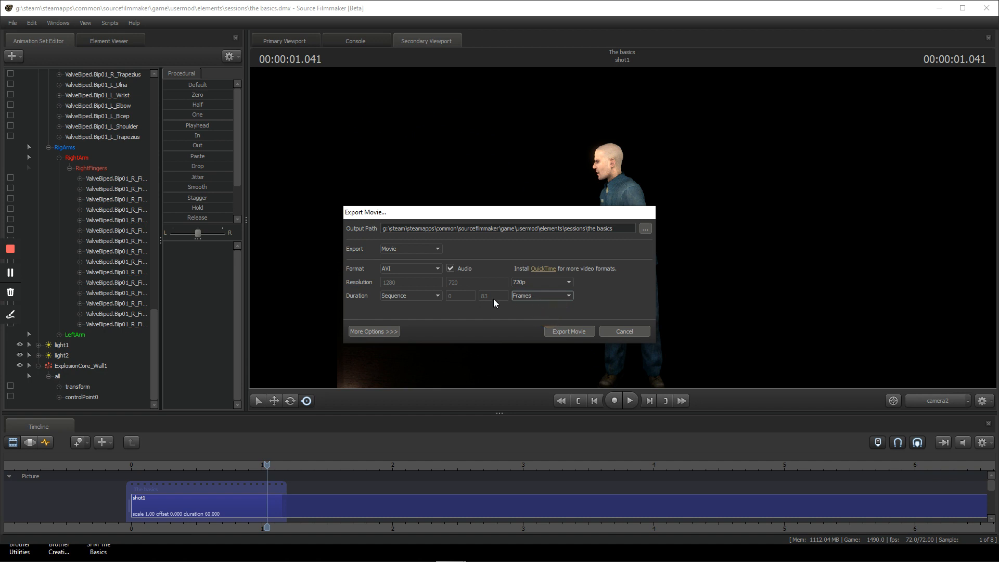
left_click(536, 295)
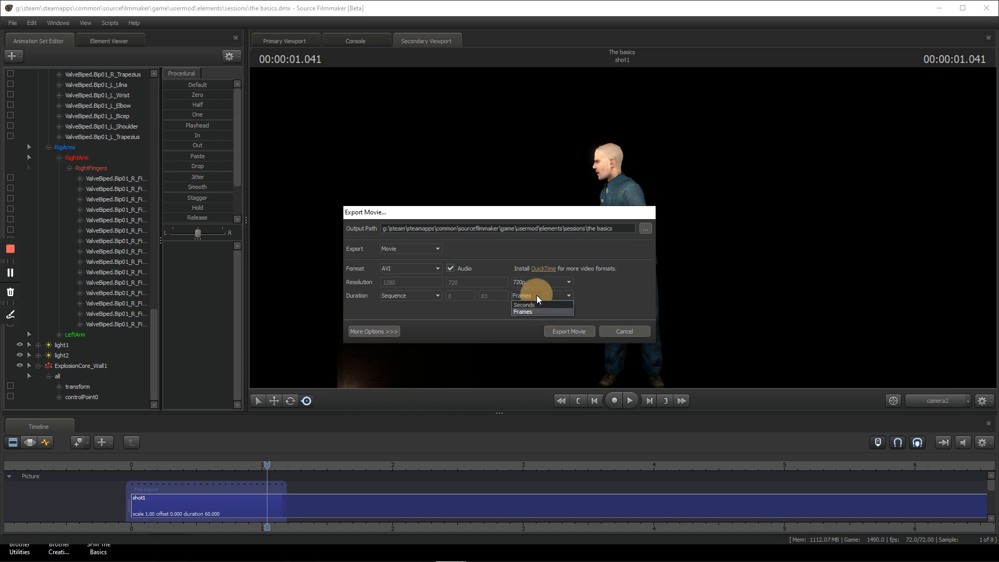
left_click(533, 305)
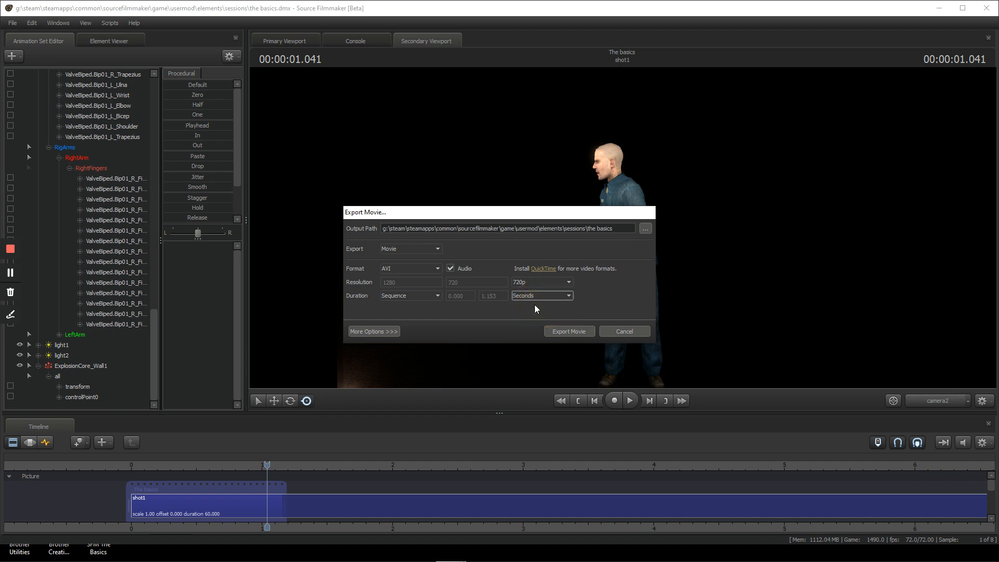
Keep the AVI format with audio at 720p and export the whole sequence as a movie.
left_click(409, 269)
left_click(408, 272)
left_click(581, 328)
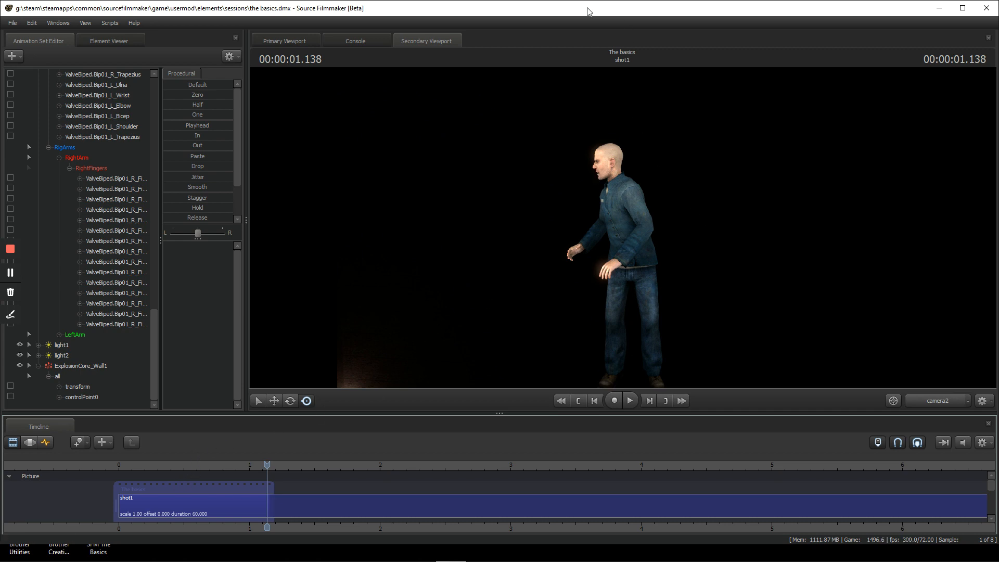
Switch to File Explorer, open the sessions folder, and bring up the file options of the exported "the basics" AVI video.
left_click_drag(588, 10, 569, 80)
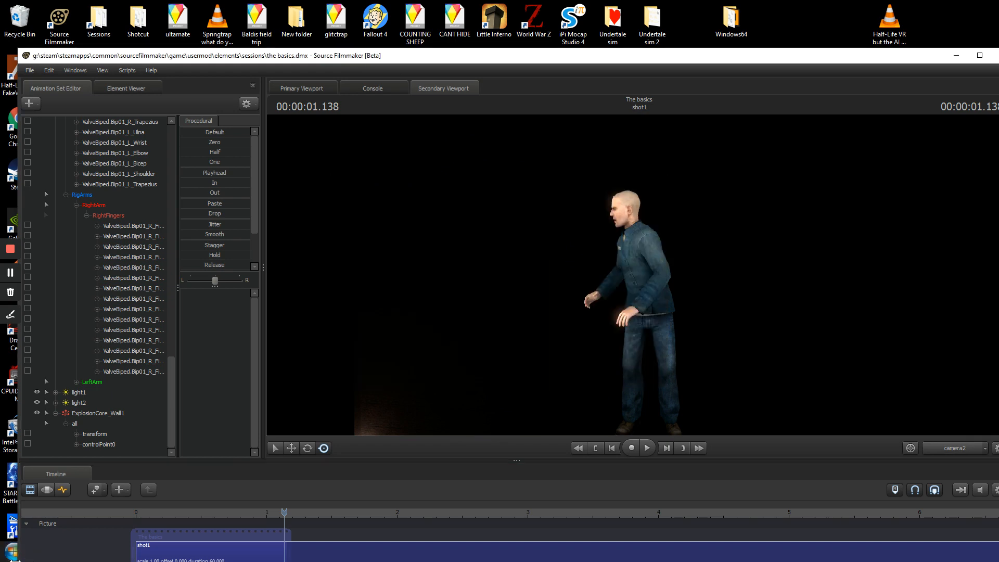
left_click(13, 553)
left_click(65, 549)
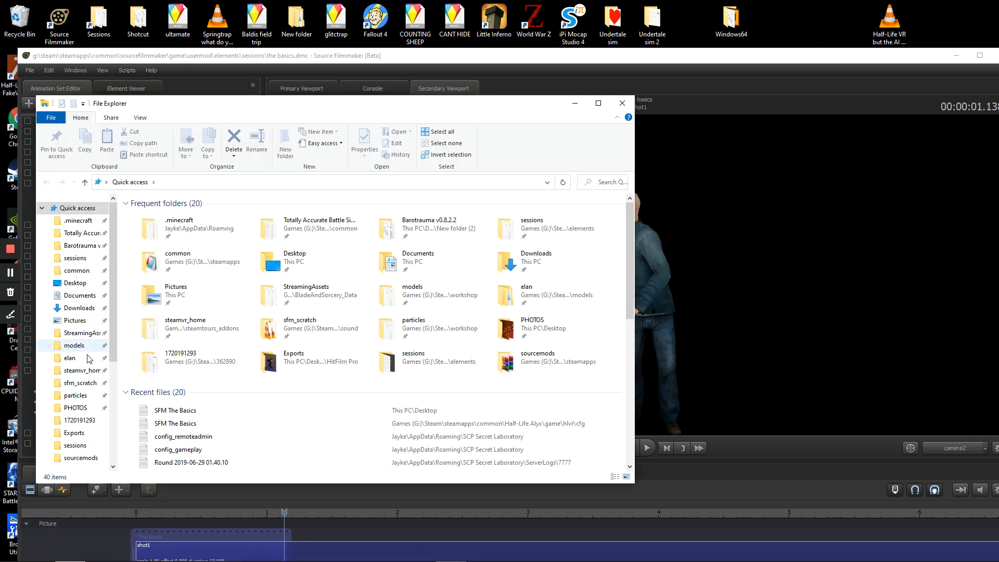
left_click(81, 259)
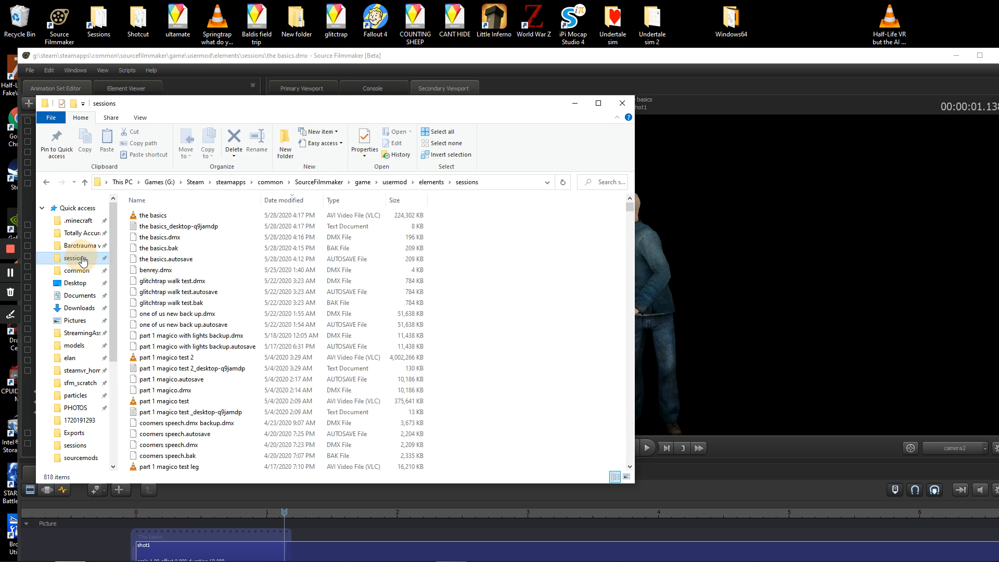
right_click(165, 218)
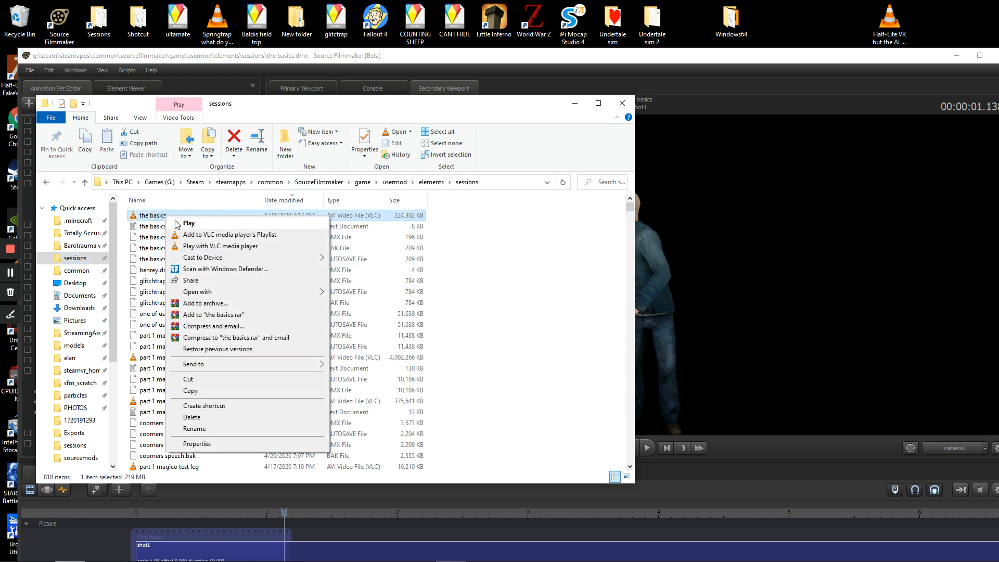
Go up to the elements folder, open its renders folder, and view the Thebasic JPEG poster up close.
left_click(431, 182)
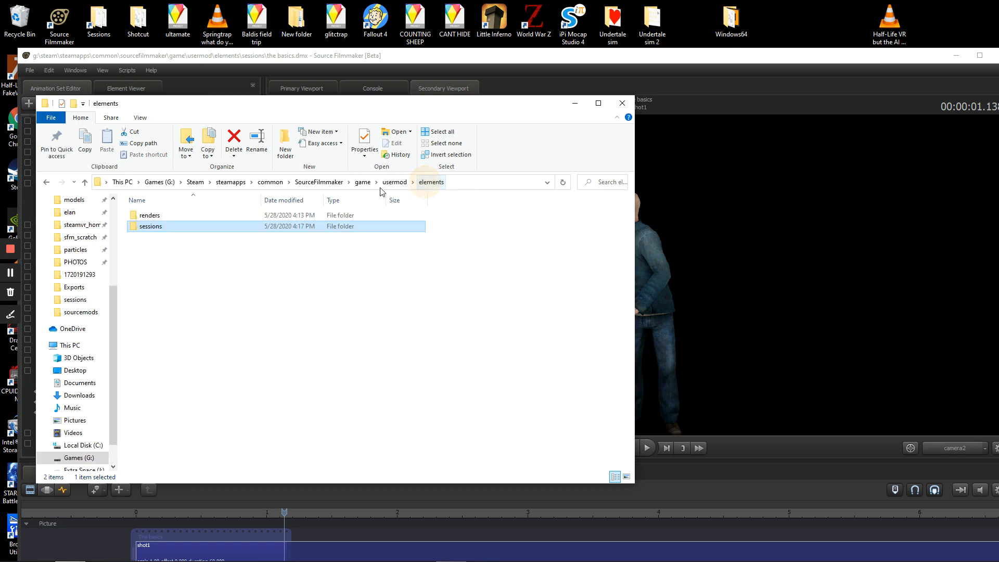
double_click(169, 213)
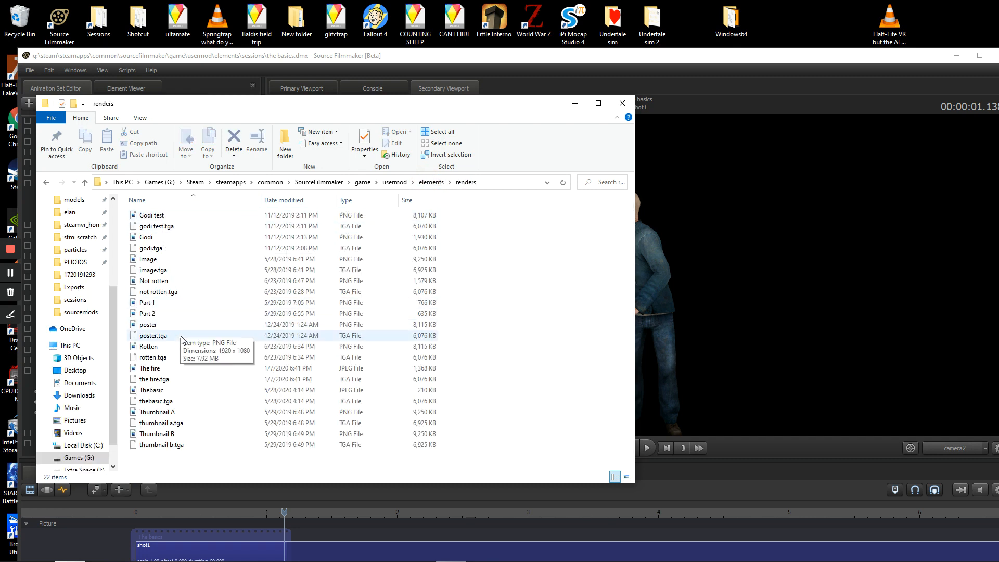
double_click(156, 391)
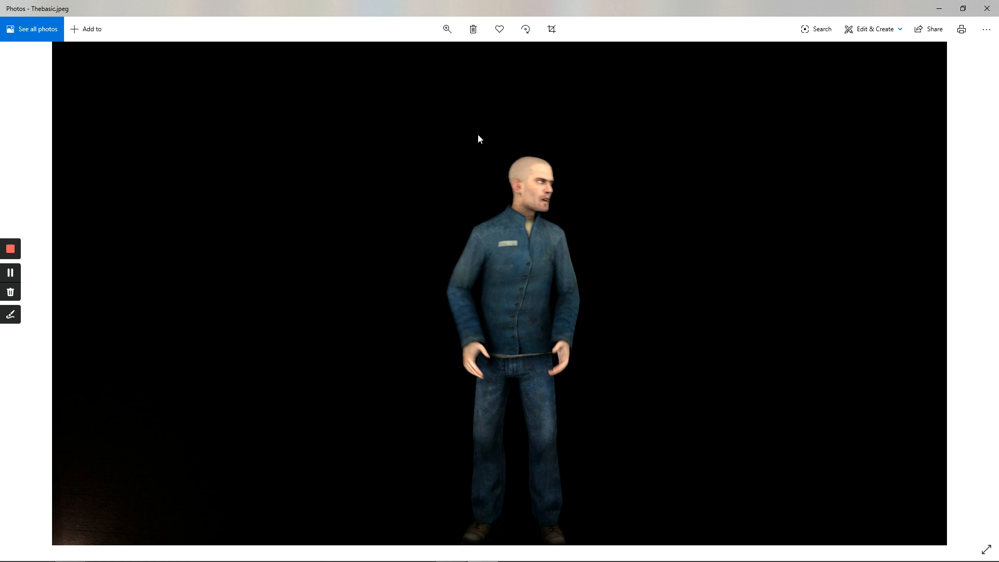
left_click(11, 313)
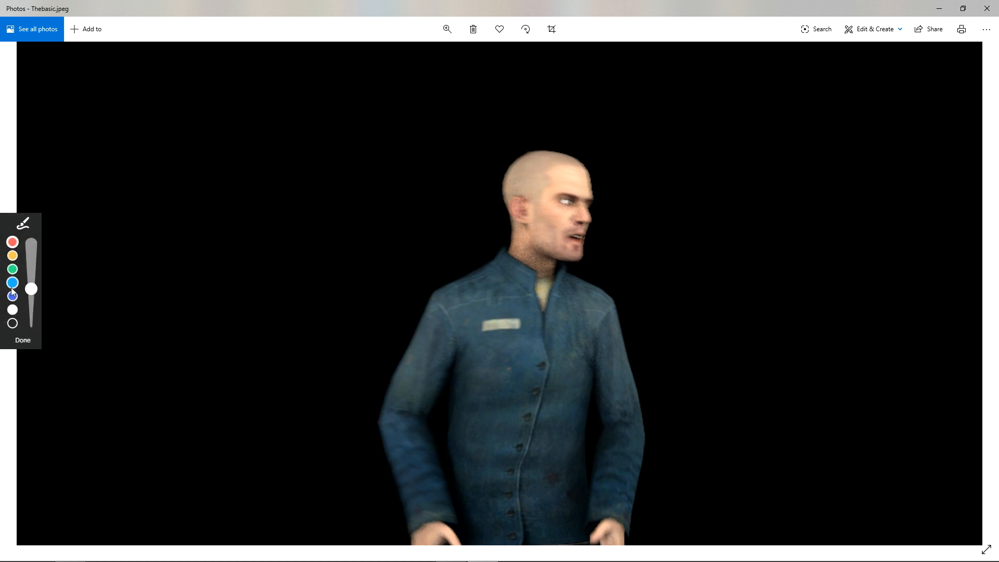
left_click(11, 256)
mouse_move(541, 134)
left_mouse_down()
mouse_move(465, 248)
mouse_move(598, 164)
mouse_move(536, 136)
left_mouse_up()
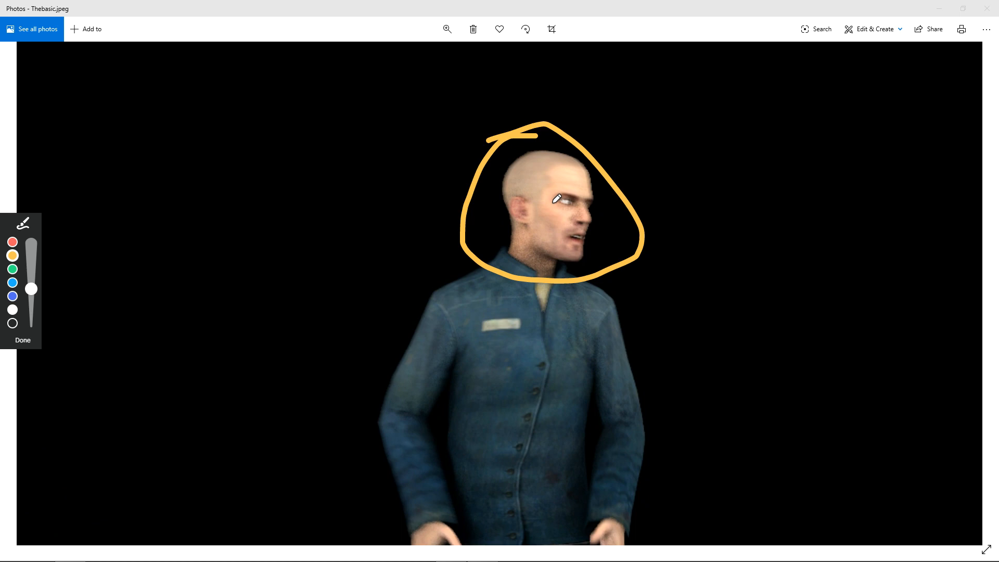
left_click(502, 428)
left_click(503, 428)
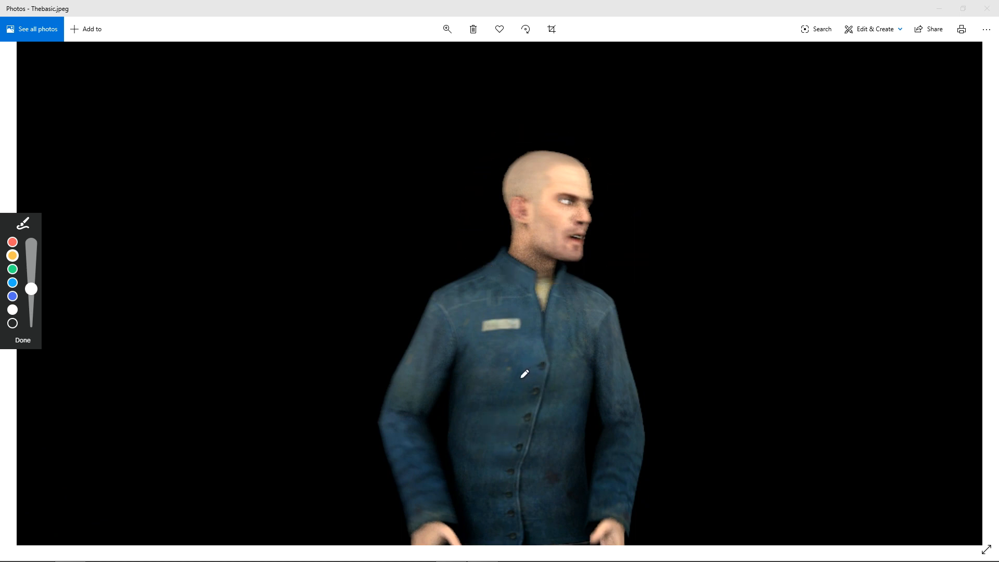
left_click(22, 341)
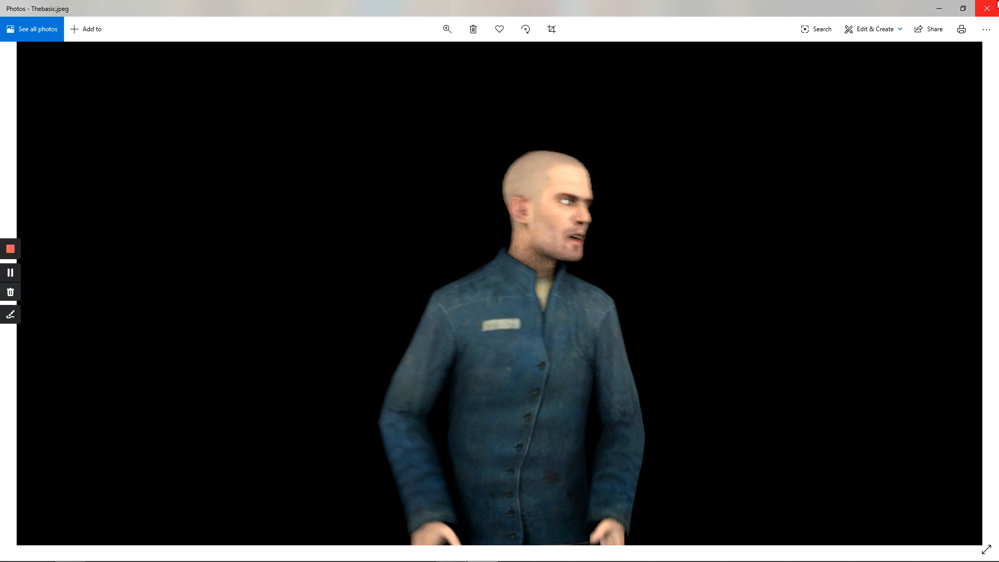
Close the poster image, go up to the elements folder, and open the exported "the basics" AVI video from the sessions folder.
left_click(987, 9)
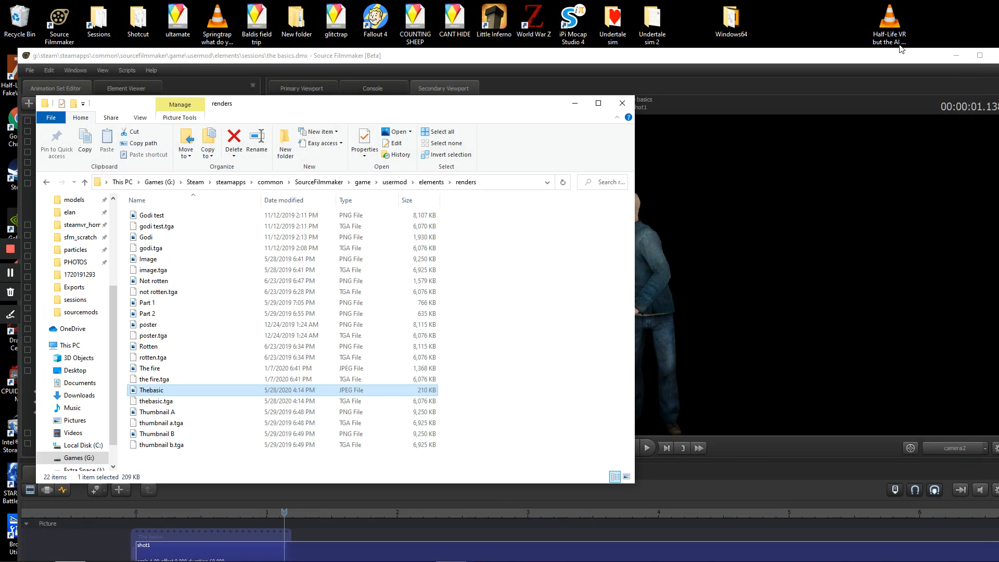
left_click(433, 184)
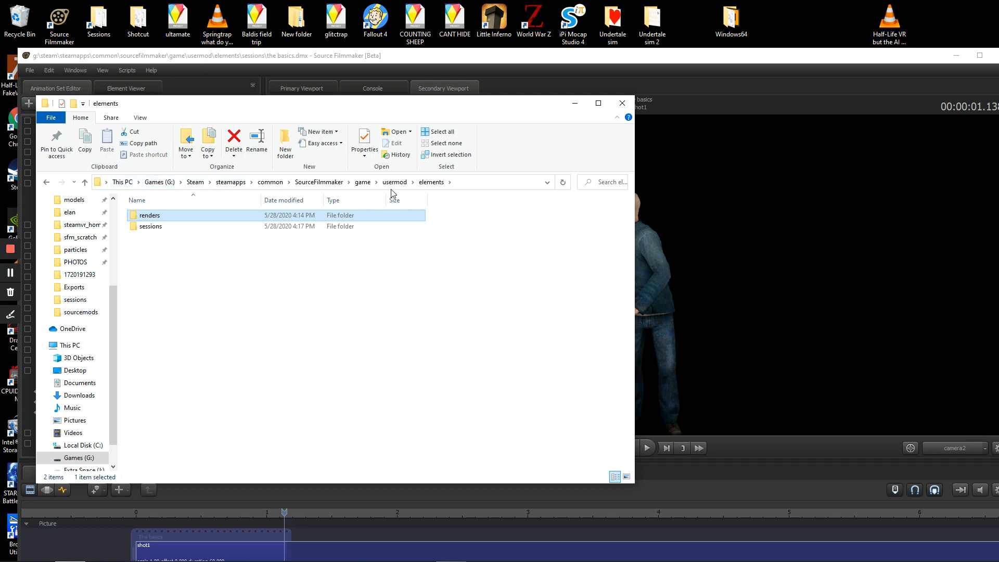
double_click(156, 225)
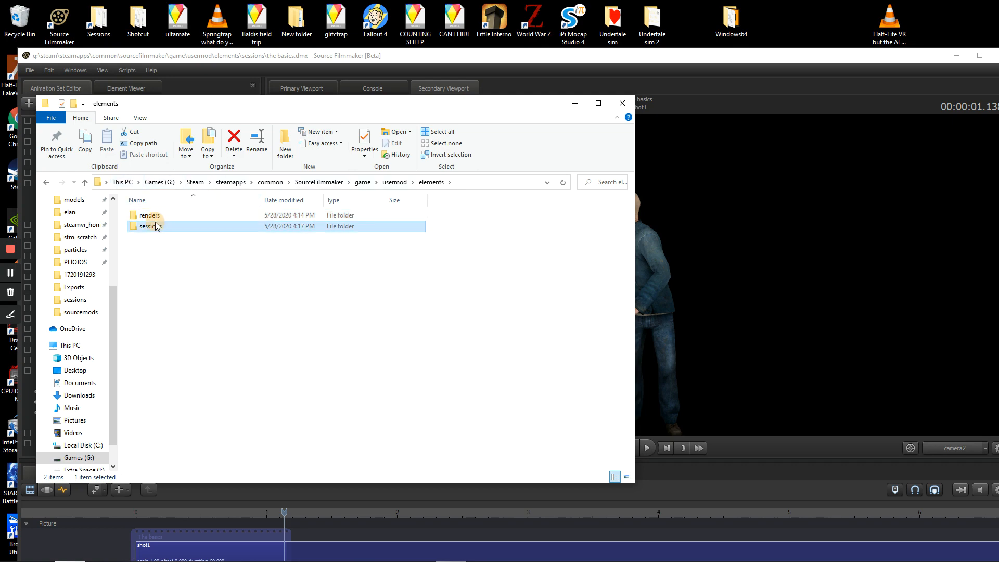
double_click(157, 226)
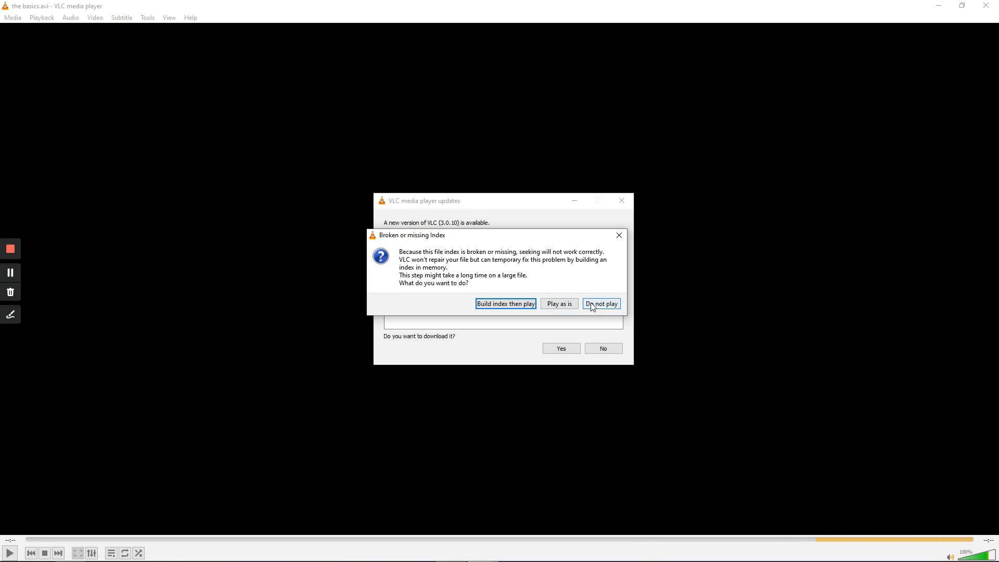
Decline the VLC update and choose to play "the basics" video as is, without building an index.
left_click(562, 305)
left_click(599, 347)
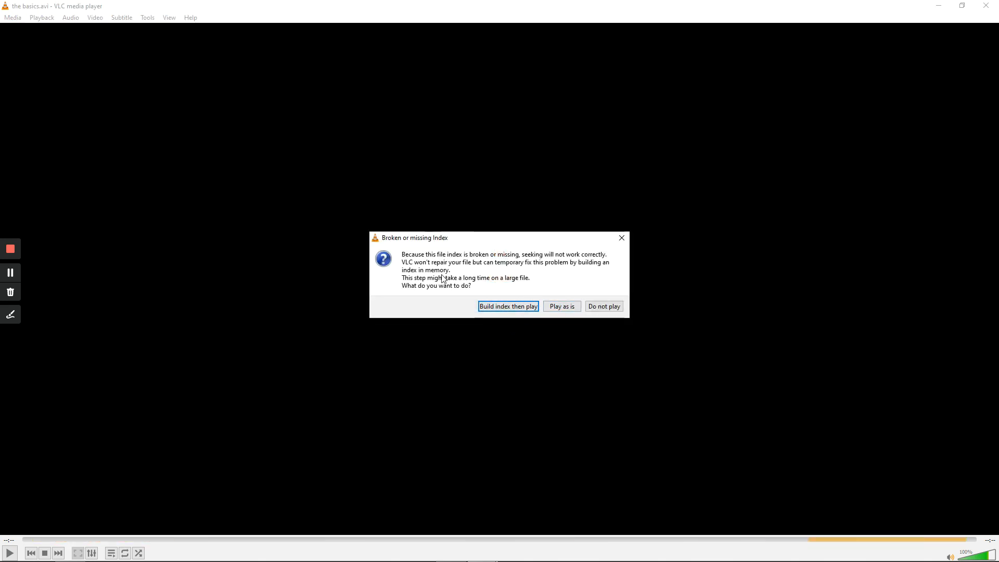
left_click(564, 307)
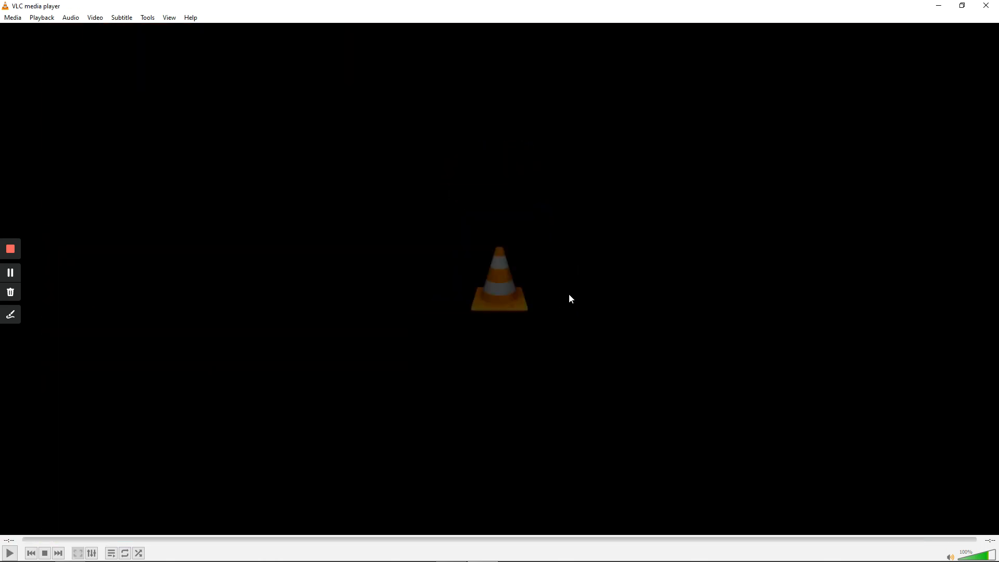